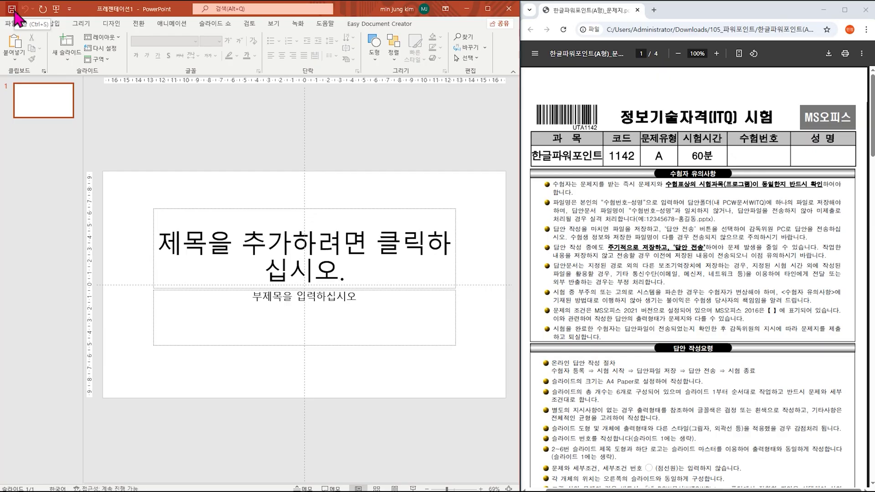
Step: Save the presentation as a .pptx in Documents\ITQ, named with the candidate number and name
{"action": "left_click", "coordinate": [11, 9]}
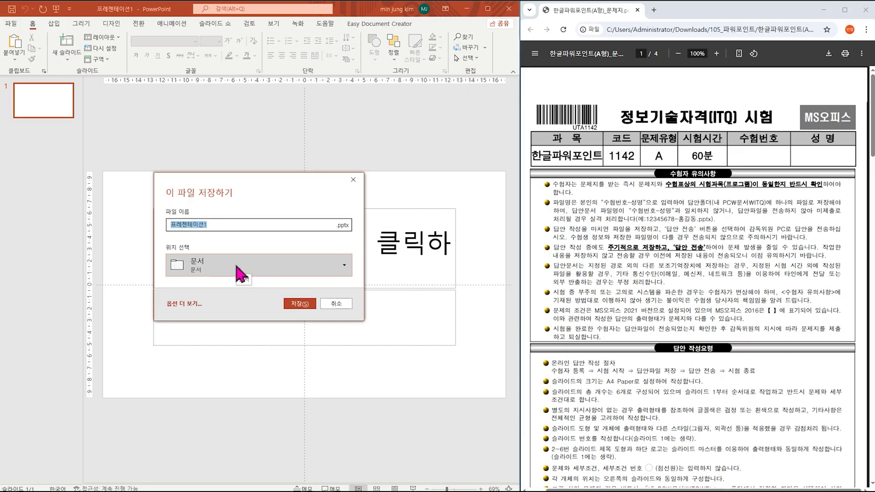
{"action": "left_click", "coordinate": [199, 270]}
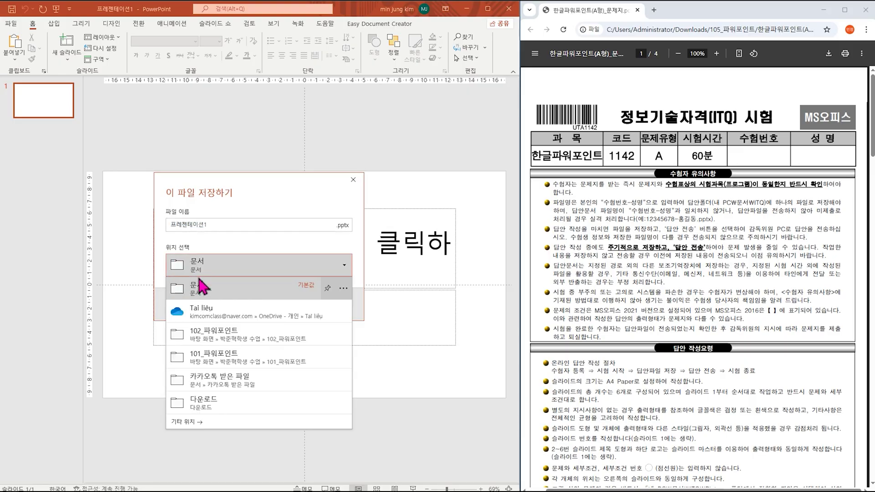
{"action": "left_click", "coordinate": [210, 421]}
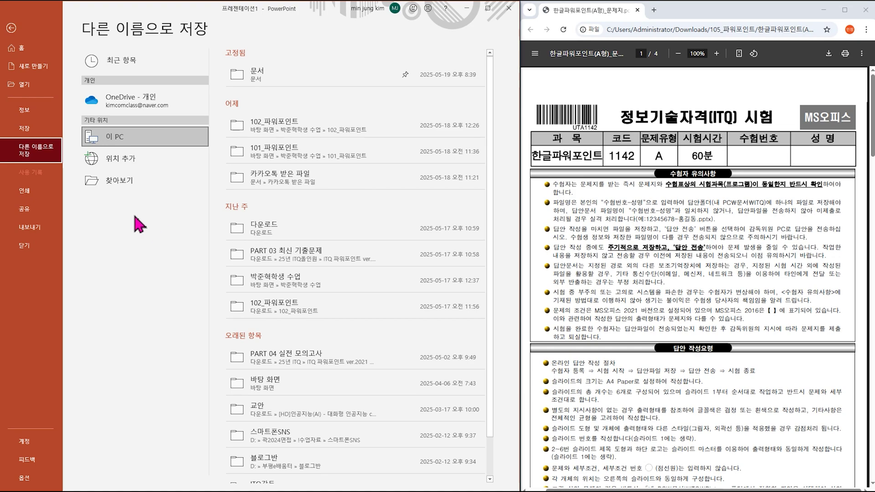
{"action": "left_click", "coordinate": [124, 181]}
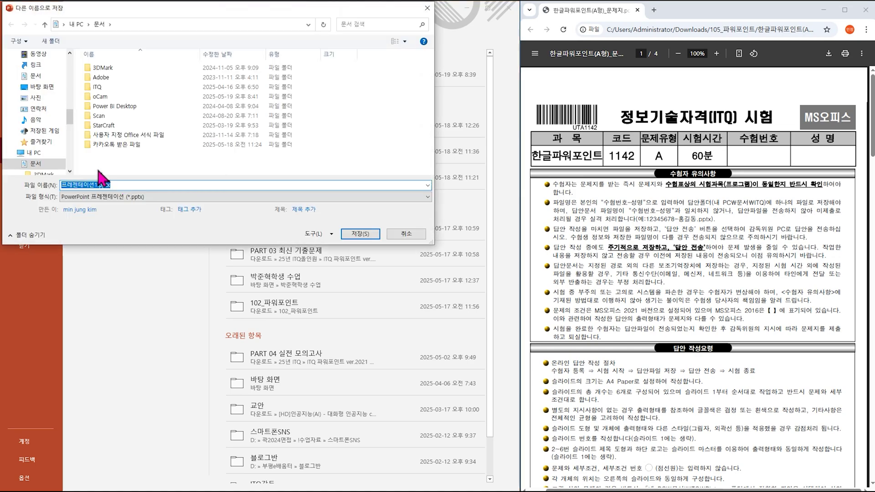
{"action": "left_click", "coordinate": [28, 163]}
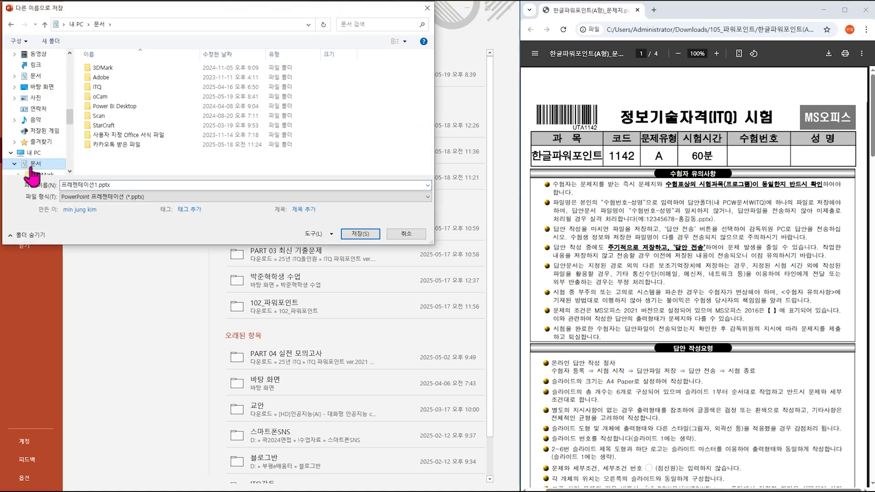
{"action": "double_click", "coordinate": [132, 87]}
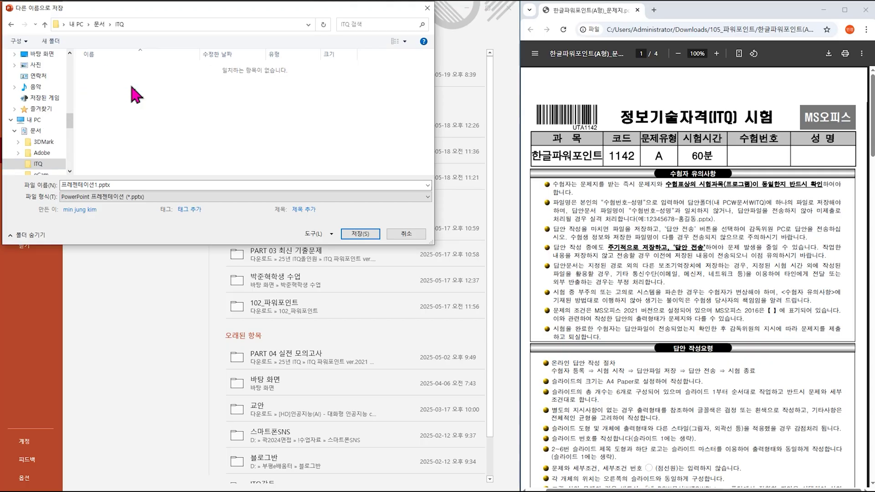
{"action": "left_click", "coordinate": [122, 184]}
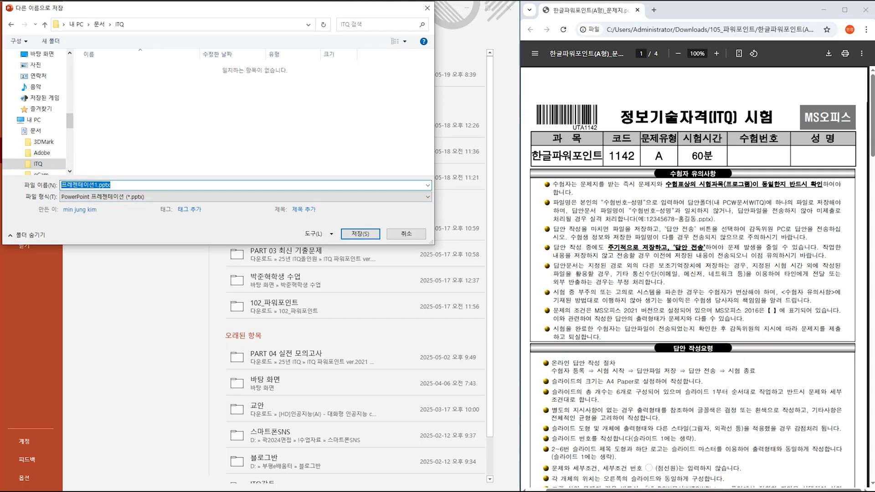
{"action": "type", "text": "12345678-"}
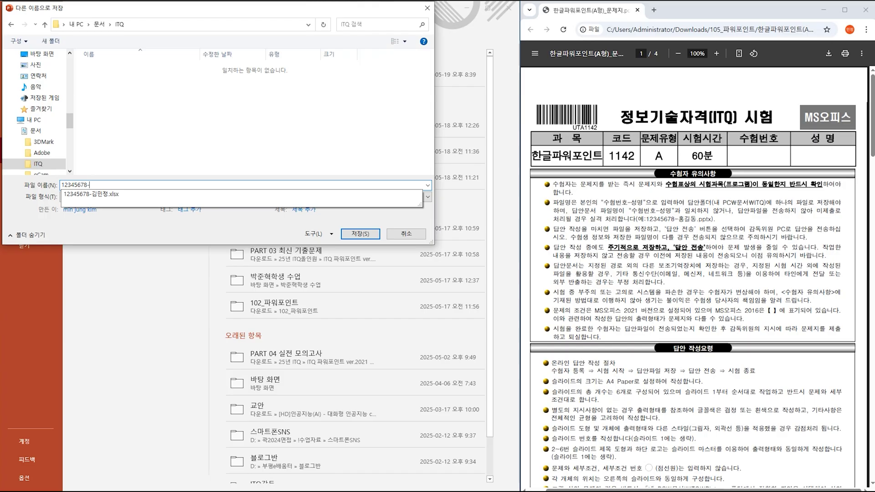
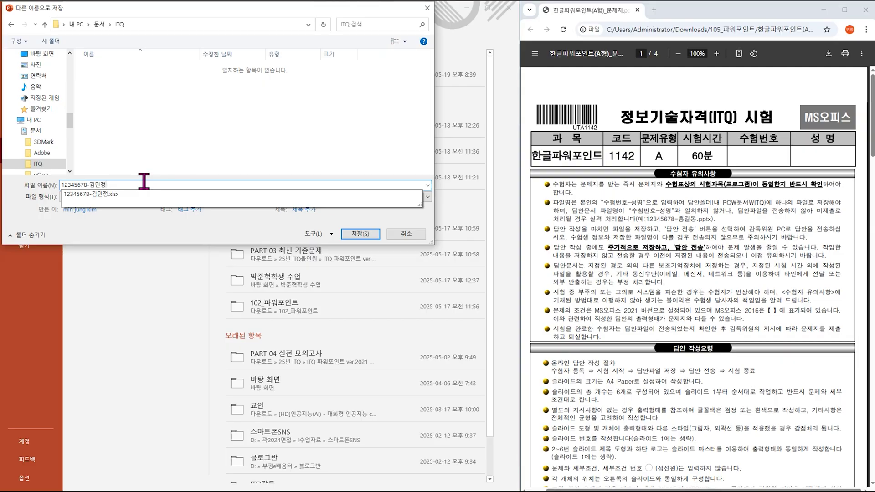
{"action": "left_click", "coordinate": [377, 236]}
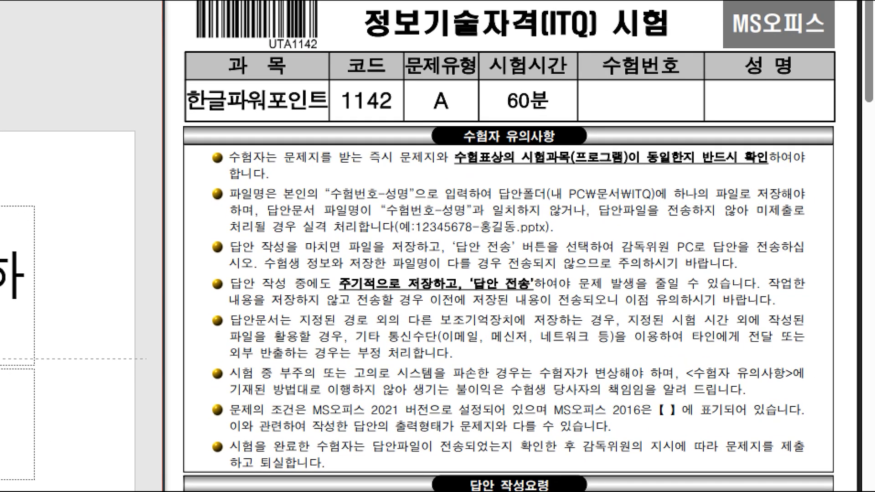
{"action": "mouse_move", "coordinate": [314, 179]}
{"action": "left_mouse_down"}
{"action": "mouse_move", "coordinate": [430, 208]}
{"action": "mouse_move", "coordinate": [416, 203]}
{"action": "left_mouse_up"}
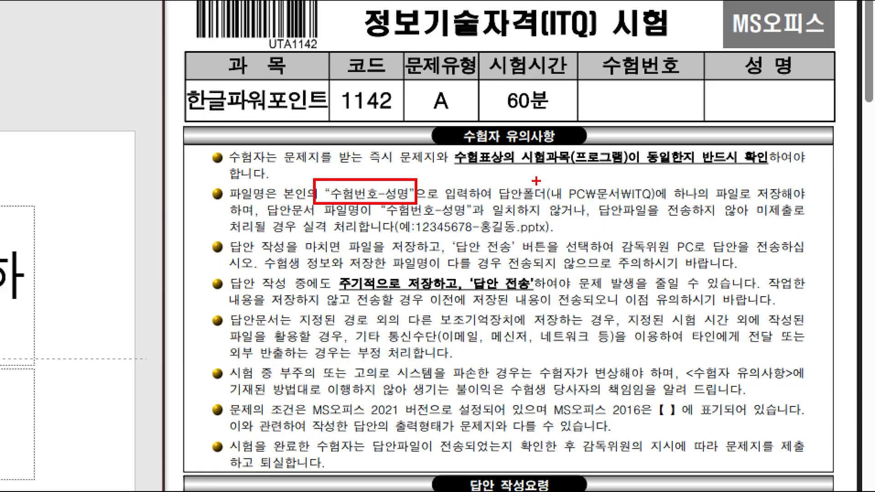
{"action": "mouse_move", "coordinate": [543, 181]}
{"action": "left_mouse_down"}
{"action": "mouse_move", "coordinate": [577, 197]}
{"action": "mouse_move", "coordinate": [666, 207]}
{"action": "left_mouse_up"}
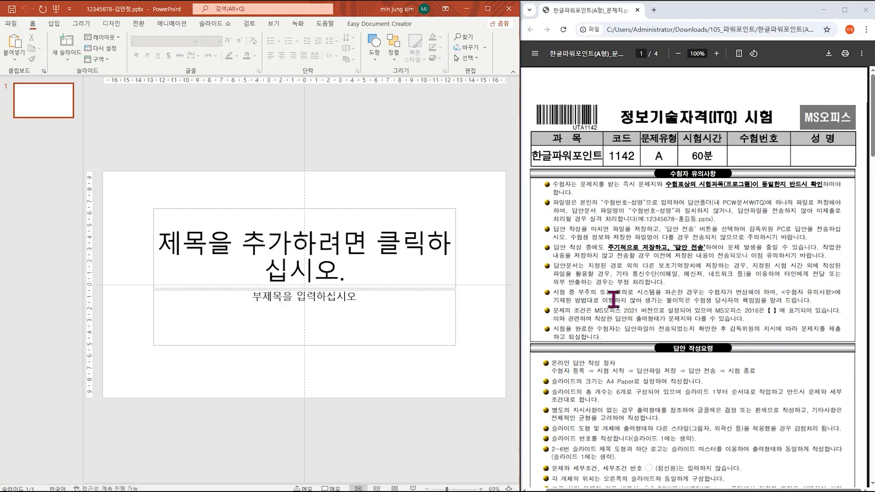
Step: Scroll the exam PDF to page 2 and mark the A4 paper-size requirement
{"action": "scroll", "coordinate": [614, 299], "scroll_direction": "down", "scroll_amount": 1}
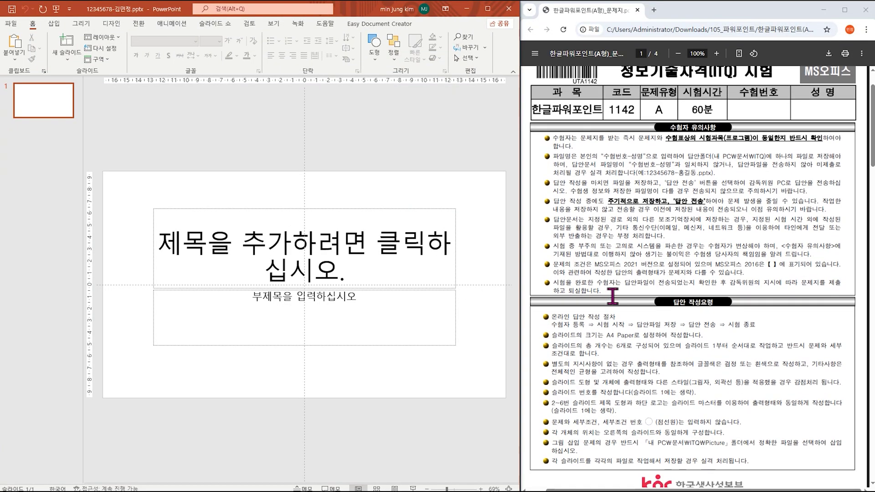
{"action": "scroll", "coordinate": [613, 297], "scroll_direction": "down", "scroll_amount": 2}
{"action": "scroll", "coordinate": [613, 296], "scroll_direction": "down", "scroll_amount": 3}
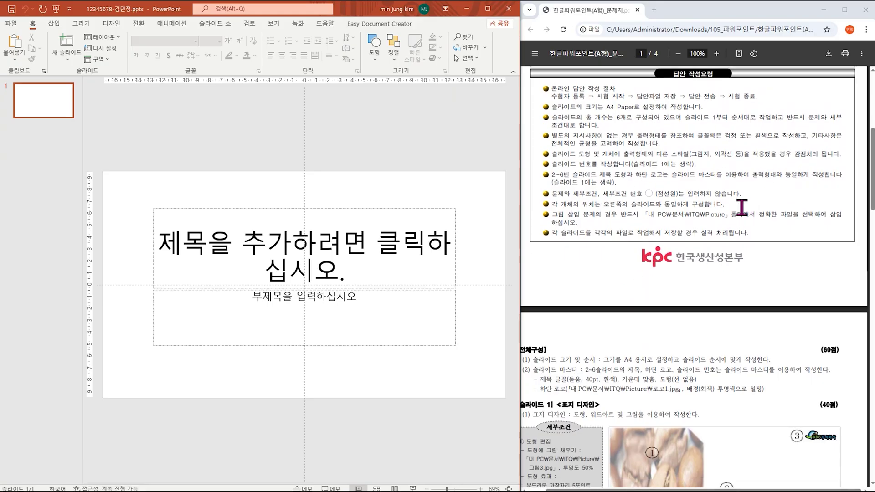
{"action": "scroll", "coordinate": [736, 207], "scroll_direction": "down", "scroll_amount": 4}
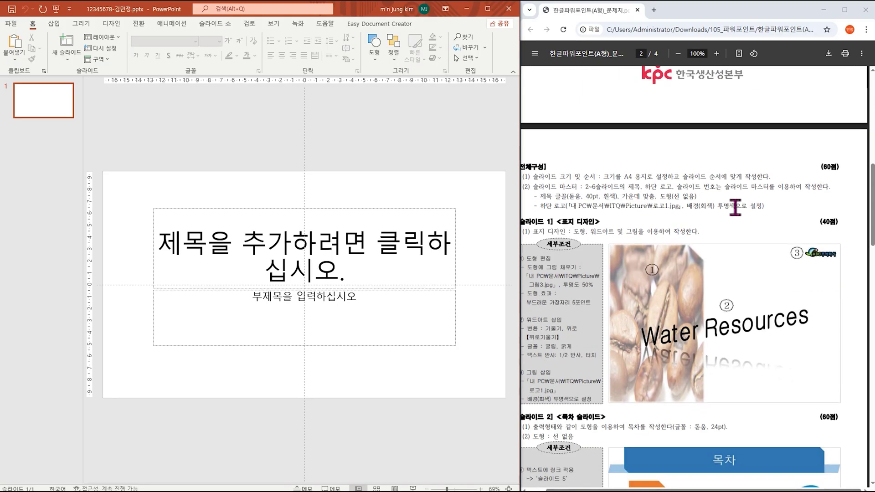
{"action": "scroll", "coordinate": [736, 207], "scroll_direction": "down", "scroll_amount": 1}
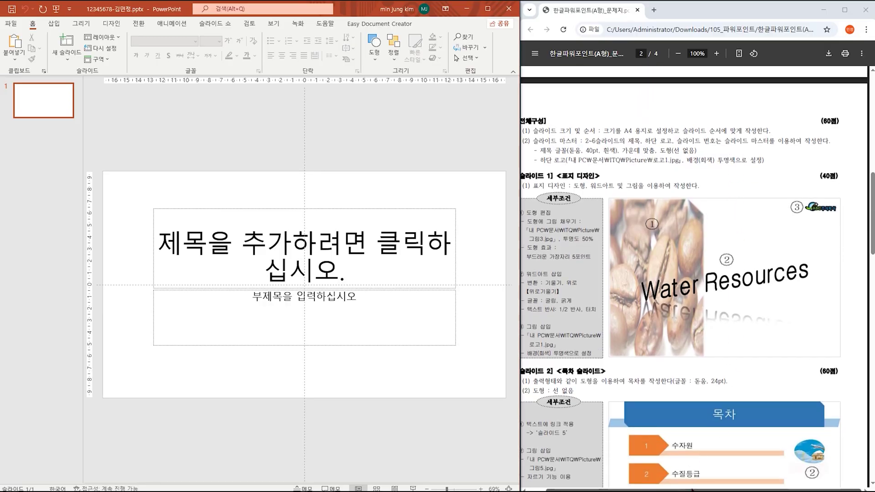
{"action": "scroll", "coordinate": [734, 205], "scroll_direction": "left", "scroll_amount": 1}
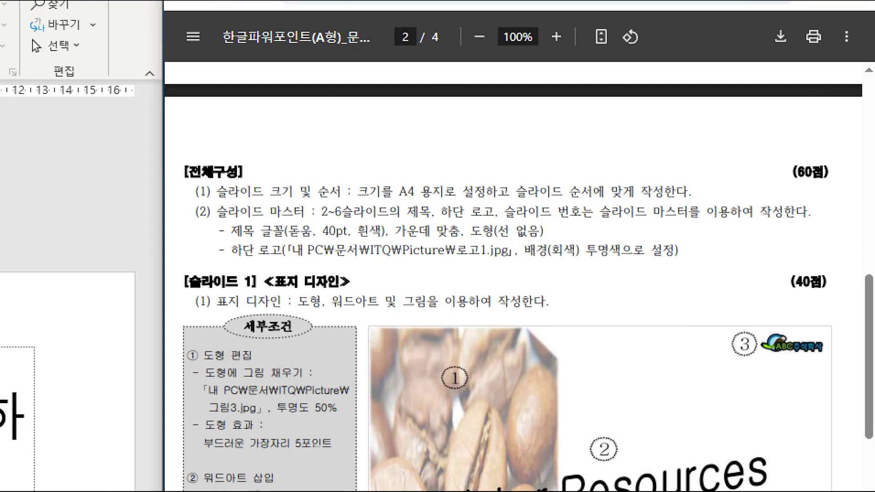
{"action": "left_click_drag", "start_coordinate": [384, 173], "coordinate": [443, 199]}
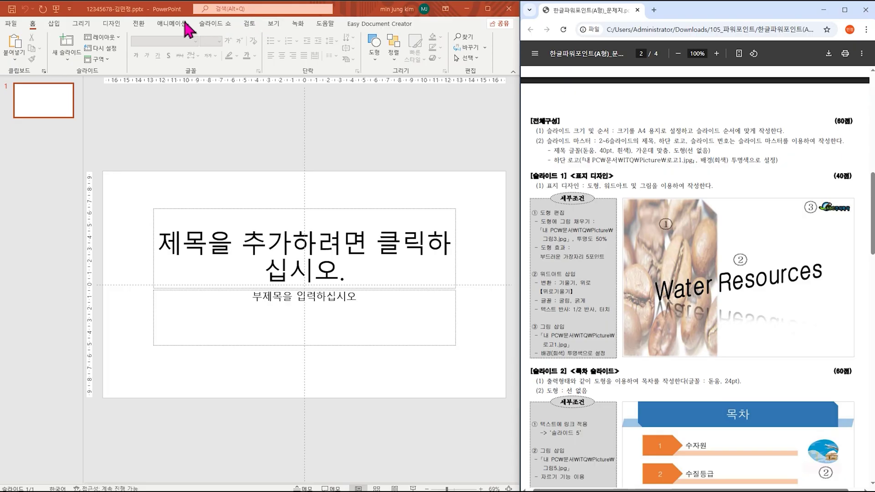
Step: Set a custom slide size of A4 Paper (210x297mm) and choose Ensure Fit for the content
{"action": "left_click", "coordinate": [114, 27]}
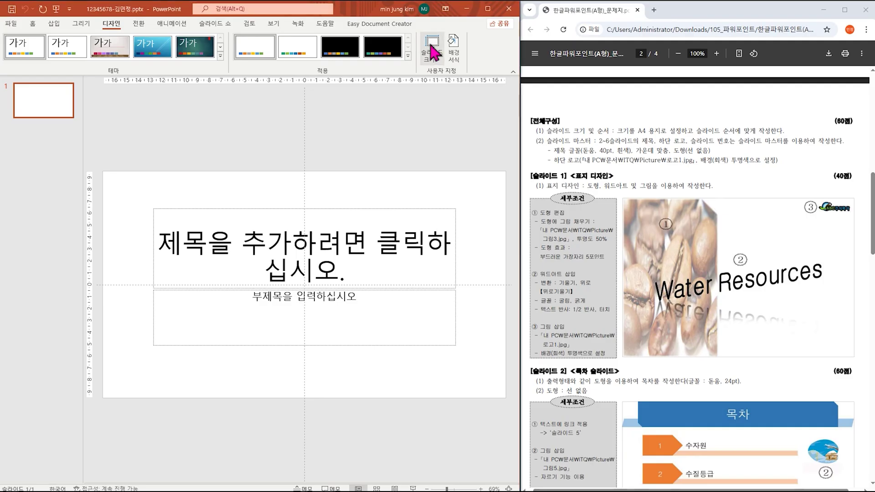
{"action": "left_click", "coordinate": [439, 98]}
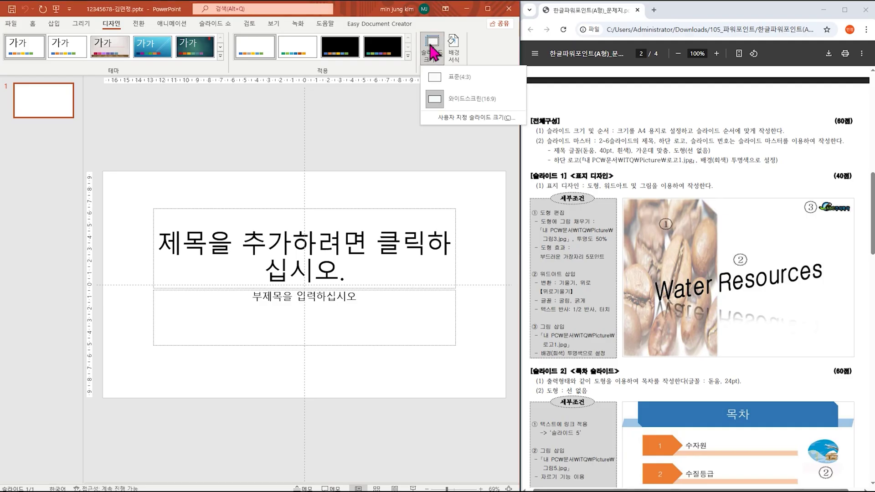
{"action": "left_click", "coordinate": [457, 120]}
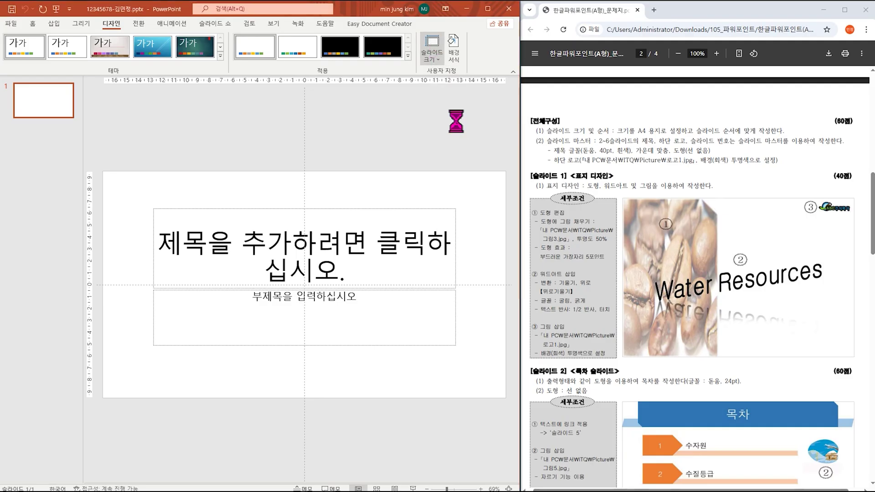
{"action": "left_click", "coordinate": [239, 219]}
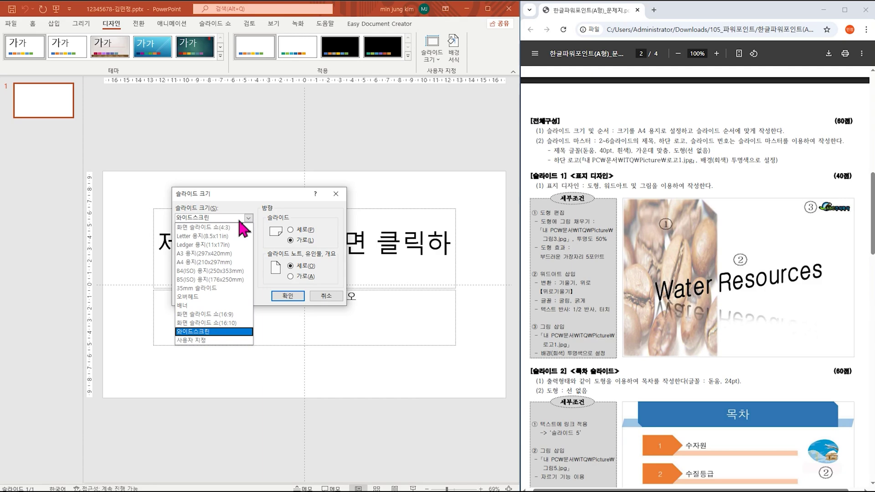
{"action": "left_click", "coordinate": [220, 263]}
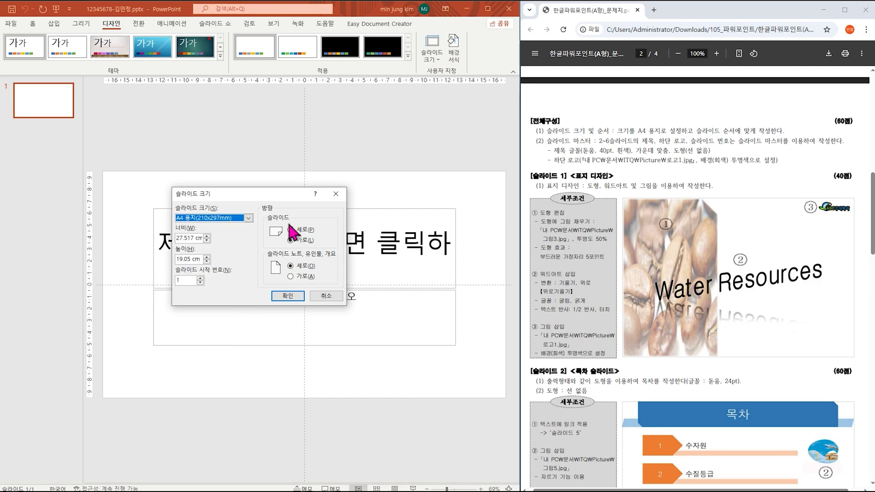
{"action": "left_click", "coordinate": [291, 297]}
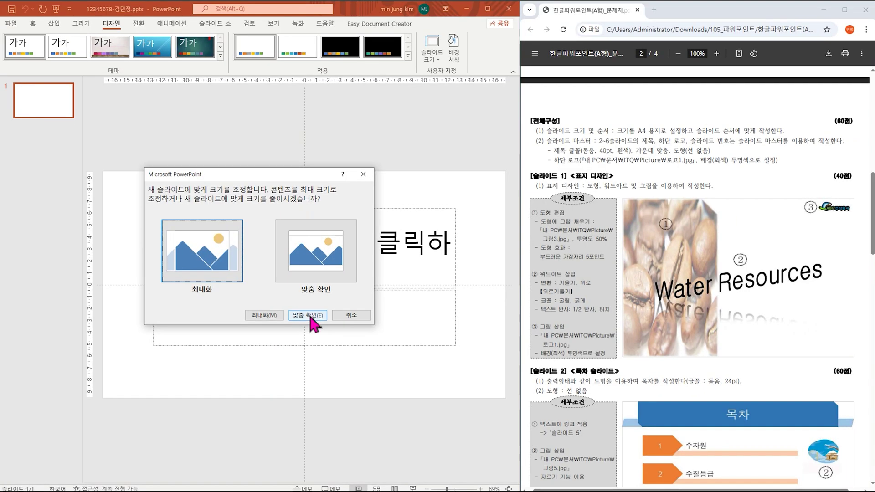
{"action": "left_click", "coordinate": [439, 246]}
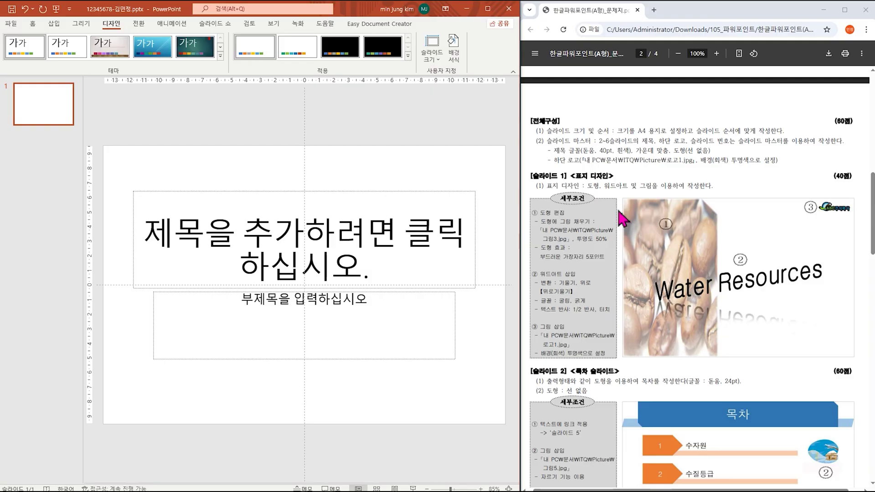
Step: Scroll to the slide 2 conditions and highlight the title font rules
{"action": "scroll", "coordinate": [700, 210], "scroll_direction": "down", "scroll_amount": 1}
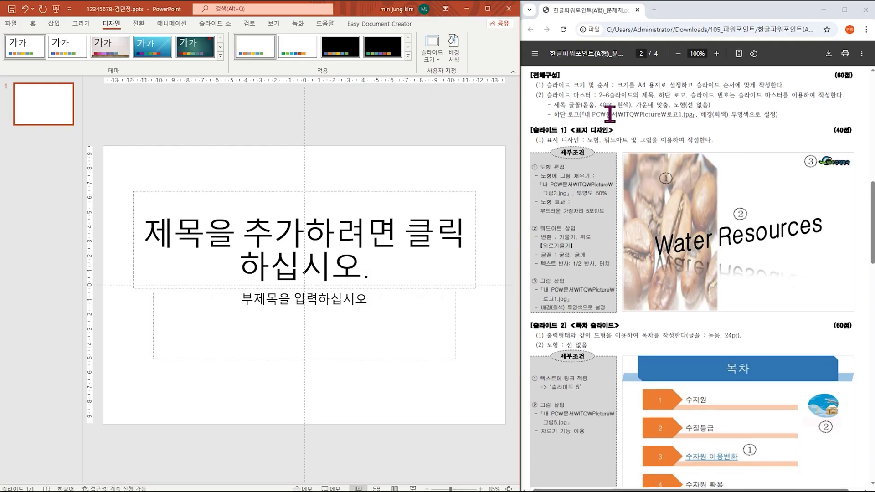
{"action": "left_click_drag", "start_coordinate": [584, 105], "coordinate": [625, 106]}
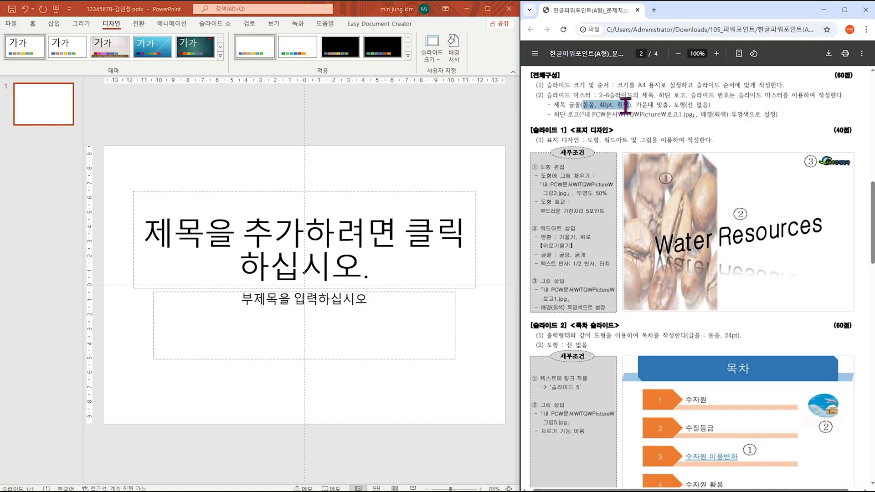
{"action": "left_click_drag", "start_coordinate": [625, 106], "coordinate": [791, 122]}
{"action": "left_click", "coordinate": [729, 108]}
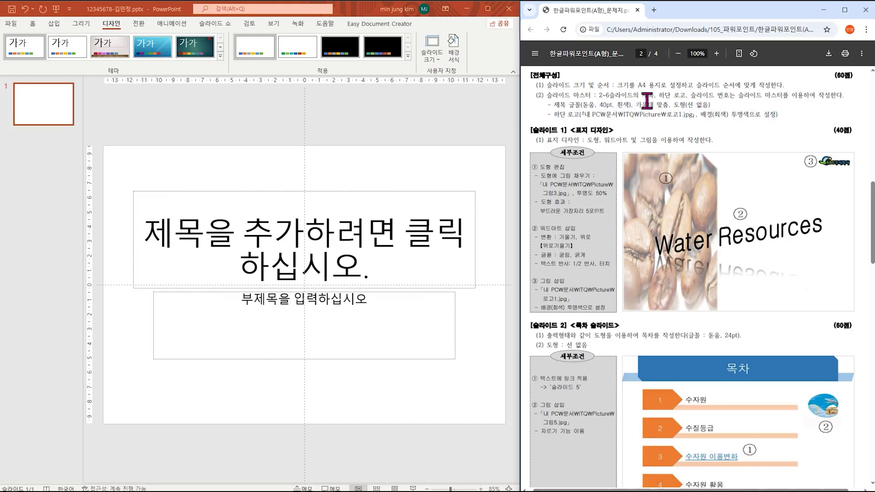
Step: Mark the example slide's title bar, band corners, ABC logo and slide number 2
{"action": "scroll", "coordinate": [754, 393], "scroll_direction": "down", "scroll_amount": 3}
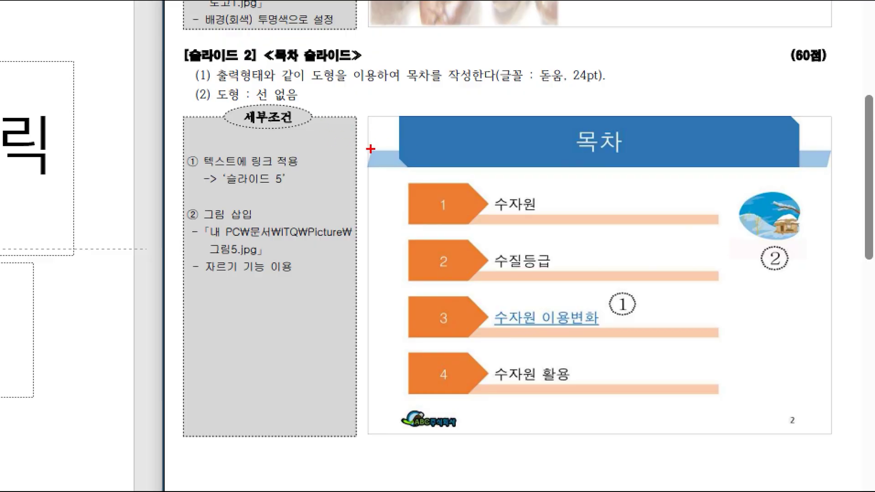
{"action": "mouse_move", "coordinate": [373, 148]}
{"action": "left_mouse_down"}
{"action": "mouse_move", "coordinate": [365, 165]}
{"action": "mouse_move", "coordinate": [817, 177]}
{"action": "mouse_move", "coordinate": [861, 148]}
{"action": "mouse_move", "coordinate": [364, 157]}
{"action": "mouse_move", "coordinate": [418, 184]}
{"action": "left_mouse_up"}
{"action": "left_click_drag", "start_coordinate": [776, 105], "coordinate": [801, 133]}
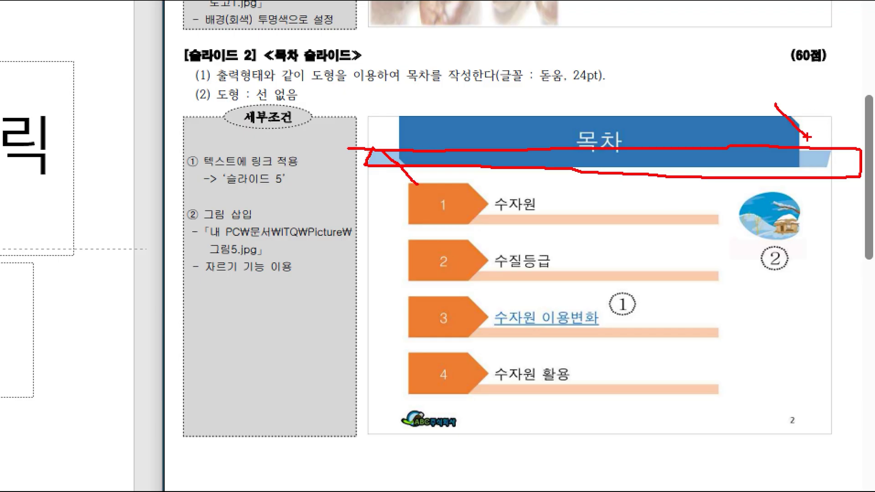
{"action": "mouse_move", "coordinate": [467, 418]}
{"action": "left_mouse_down"}
{"action": "mouse_move", "coordinate": [420, 440]}
{"action": "mouse_move", "coordinate": [472, 407]}
{"action": "mouse_move", "coordinate": [468, 428]}
{"action": "left_mouse_up"}
{"action": "mouse_move", "coordinate": [811, 426]}
{"action": "left_mouse_down"}
{"action": "mouse_move", "coordinate": [816, 400]}
{"action": "mouse_move", "coordinate": [812, 431]}
{"action": "left_mouse_up"}
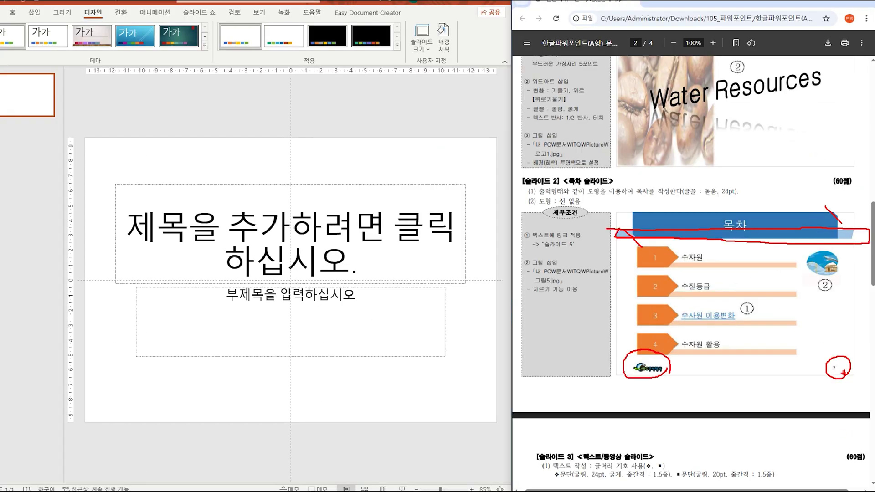
{"action": "key", "text": "Escape"}
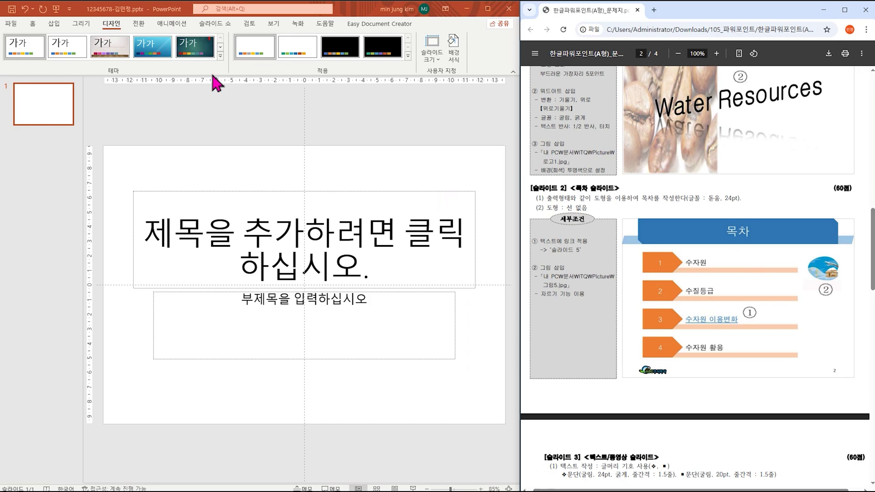
{"action": "left_click", "coordinate": [269, 26]}
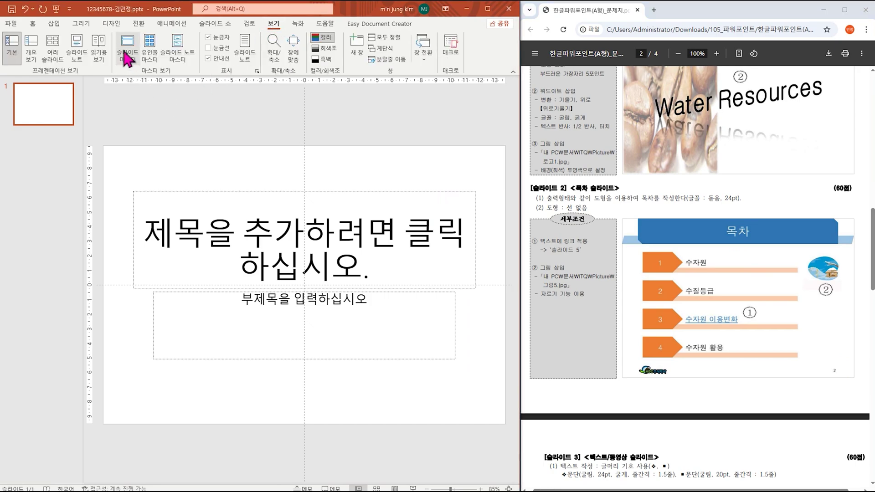
Step: Open Slide Master view and select the Title and Content layout
{"action": "left_click", "coordinate": [127, 58]}
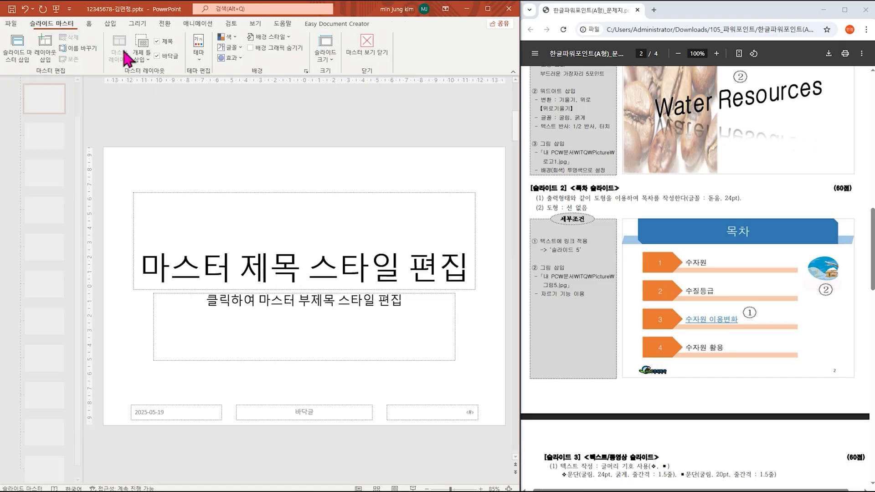
{"action": "left_click_drag", "start_coordinate": [79, 156], "coordinate": [79, 120]}
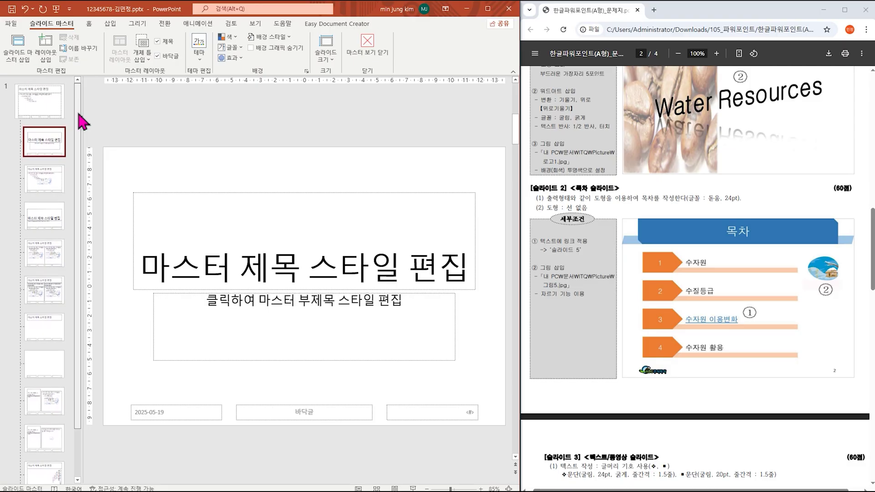
{"action": "left_click", "coordinate": [49, 181]}
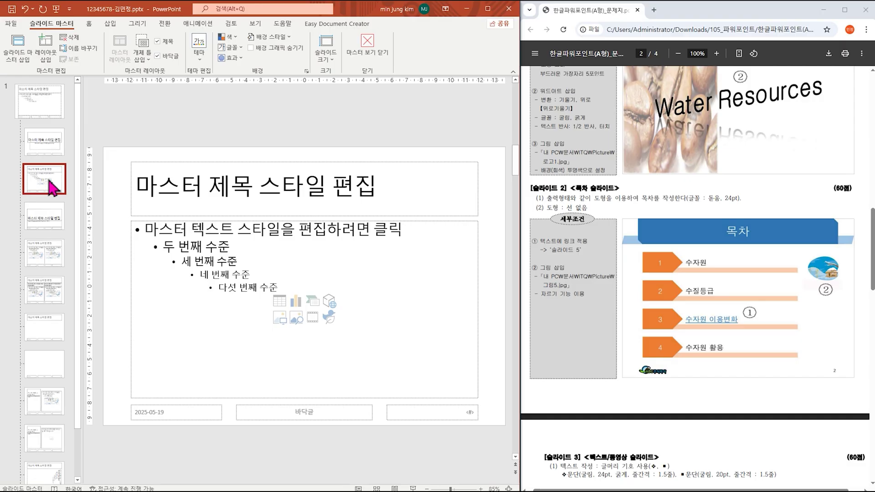
Step: Draw a thin parallelogram bar across the Title and Content layout's title area
{"action": "left_click", "coordinate": [111, 25]}
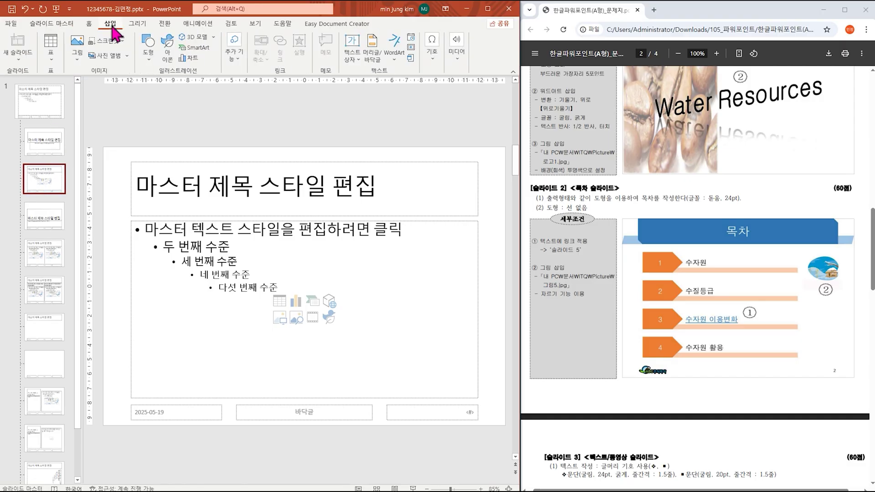
{"action": "left_click", "coordinate": [147, 56]}
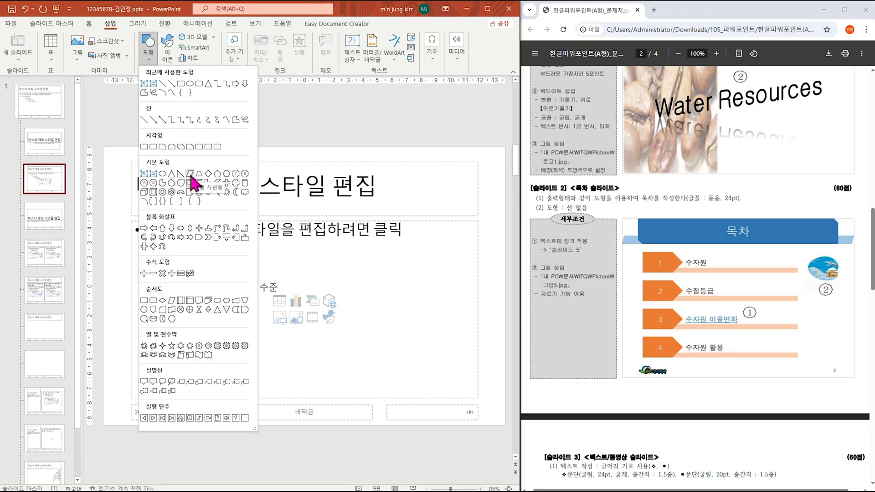
{"action": "left_click", "coordinate": [191, 175]}
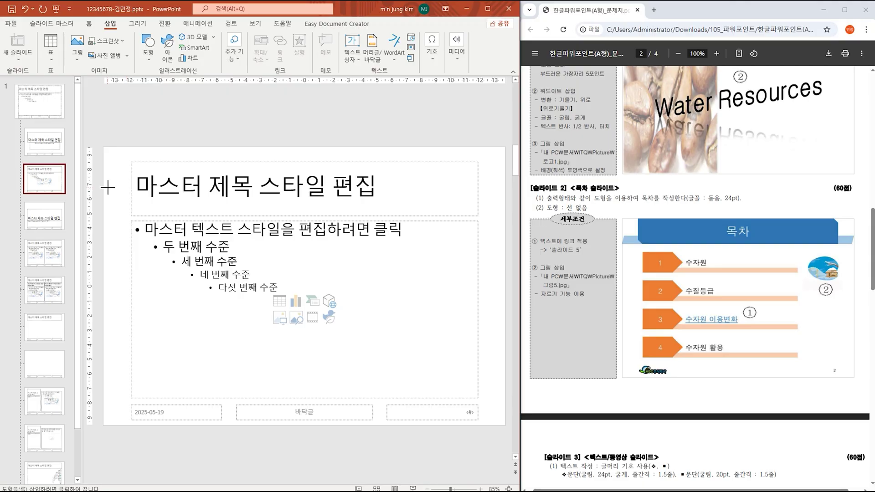
{"action": "left_click_drag", "start_coordinate": [102, 184], "coordinate": [504, 196]}
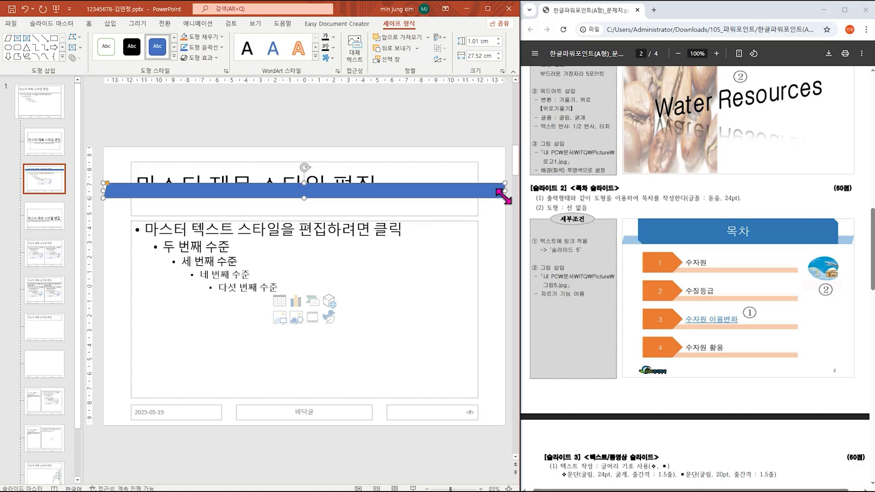
{"action": "scroll", "coordinate": [725, 201], "scroll_direction": "up", "scroll_amount": 4}
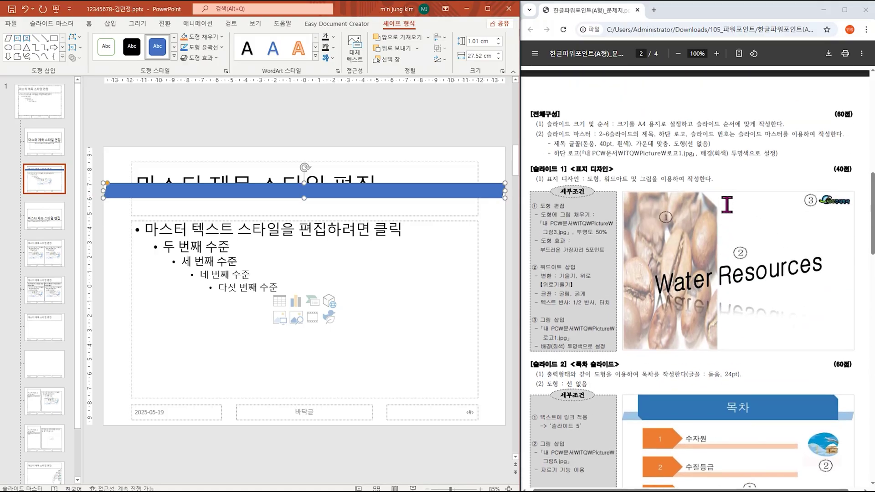
Step: Give the bar no outline and a 파랑, 강조 1, 80% 더 밝게 fill
{"action": "left_click_drag", "start_coordinate": [673, 151], "coordinate": [713, 150]}
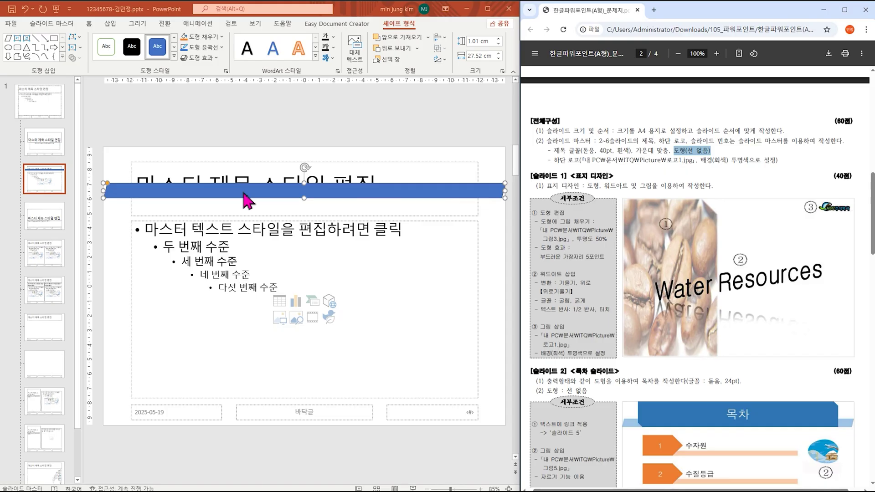
{"action": "left_click", "coordinate": [212, 47]}
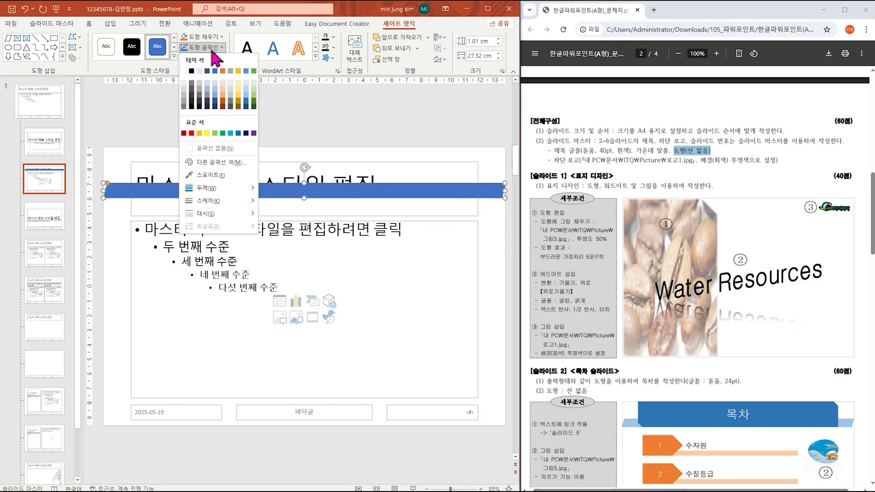
{"action": "left_click", "coordinate": [213, 150]}
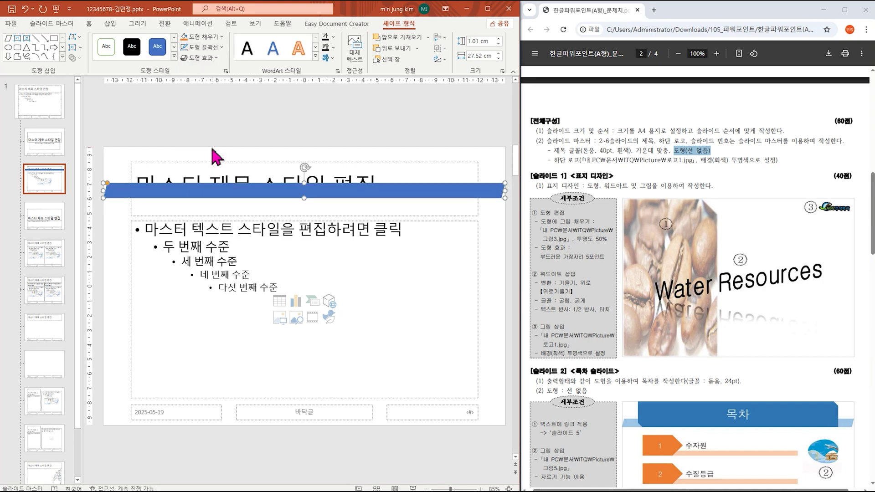
{"action": "left_click", "coordinate": [203, 51]}
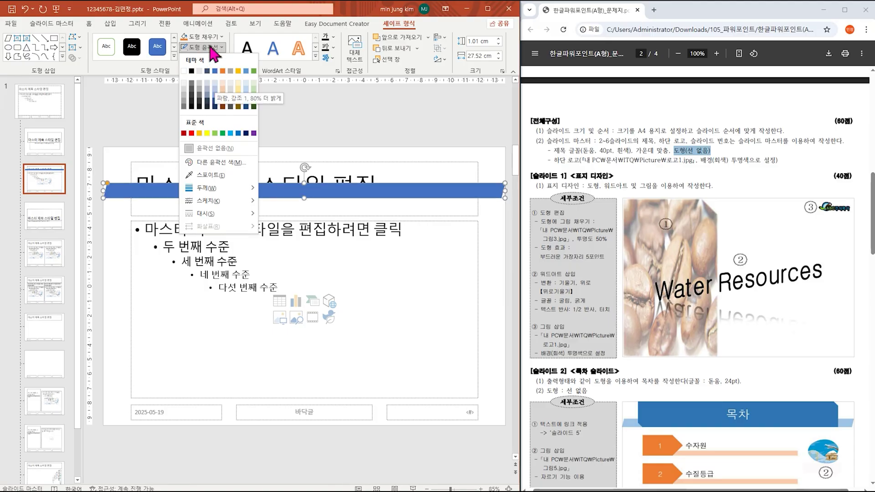
{"action": "left_click", "coordinate": [210, 36]}
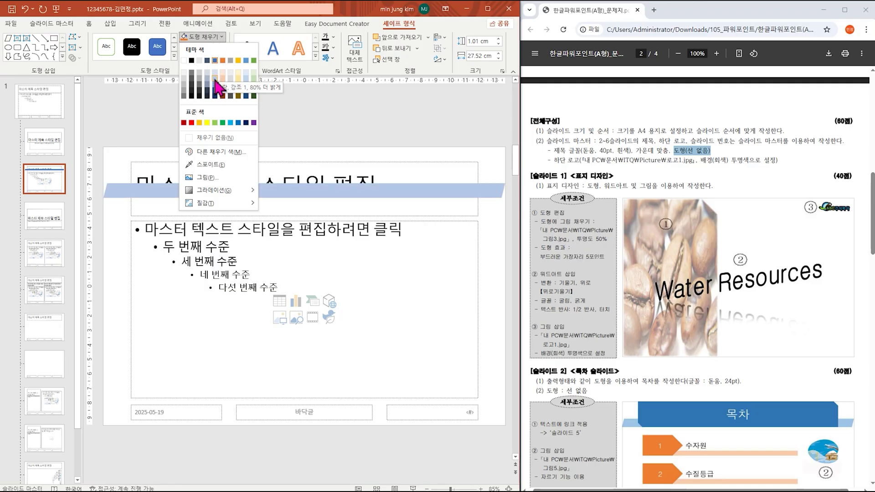
{"action": "left_click", "coordinate": [215, 80]}
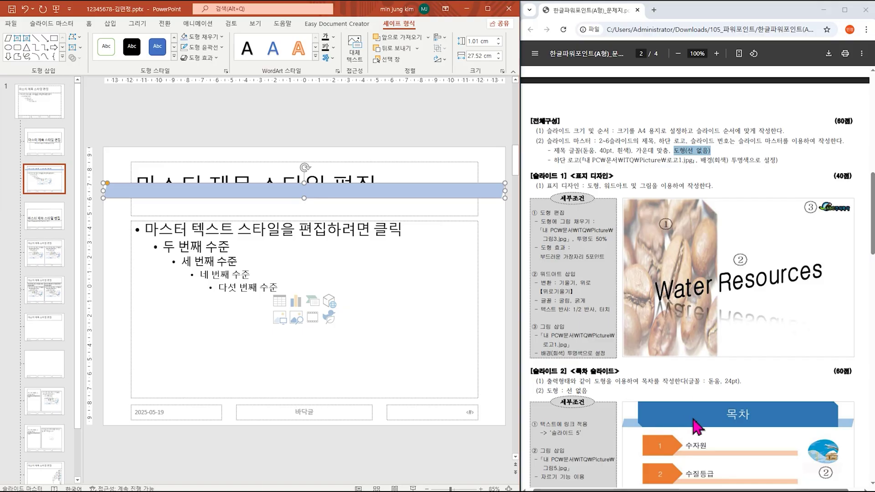
{"action": "left_click", "coordinate": [110, 23]}
{"action": "left_click", "coordinate": [145, 50]}
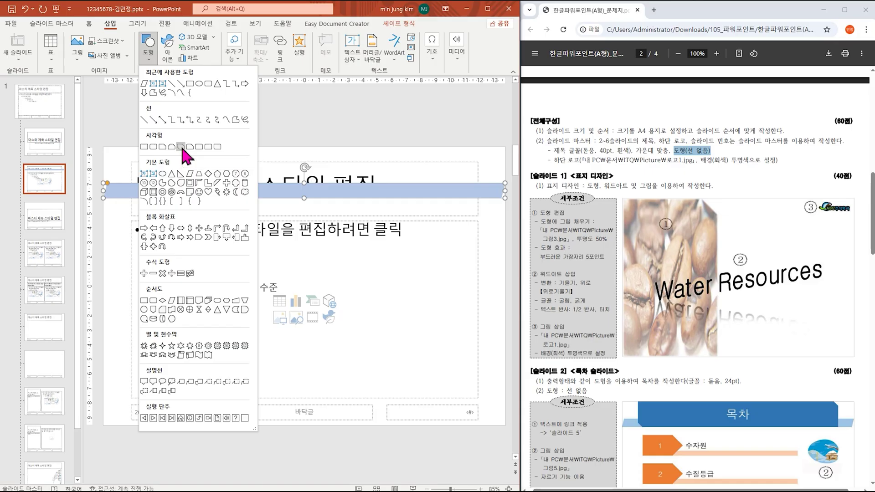
Step: Draw a snipped-corner rectangle over the title area, aligned to the layout's top edge
{"action": "left_click", "coordinate": [181, 149]}
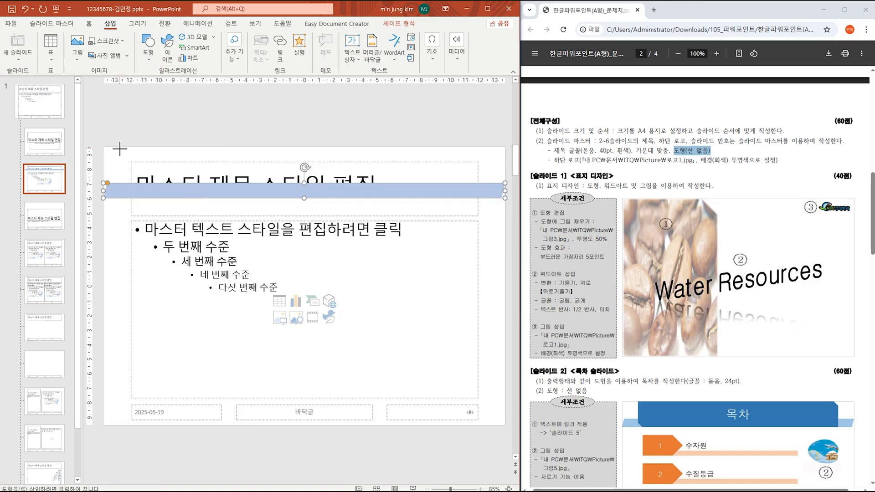
{"action": "left_click_drag", "start_coordinate": [118, 147], "coordinate": [482, 197]}
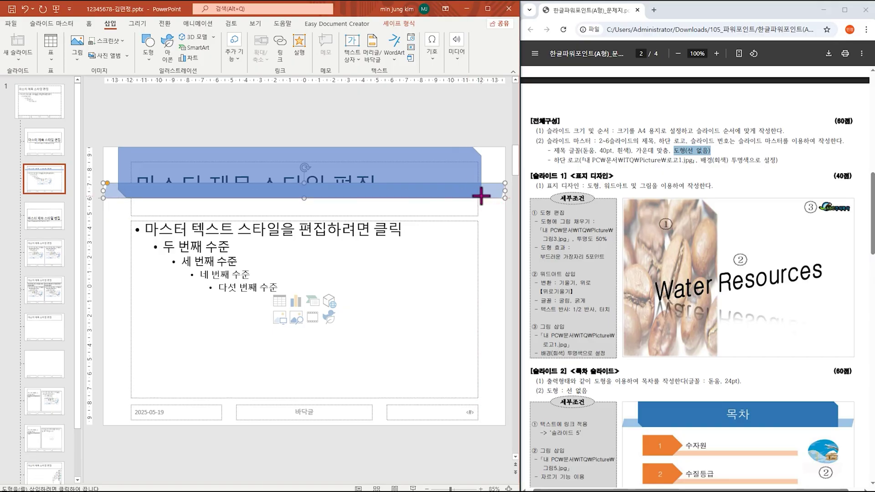
{"action": "left_click_drag", "start_coordinate": [482, 197], "coordinate": [482, 197]}
{"action": "left_click_drag", "start_coordinate": [121, 170], "coordinate": [121, 170]}
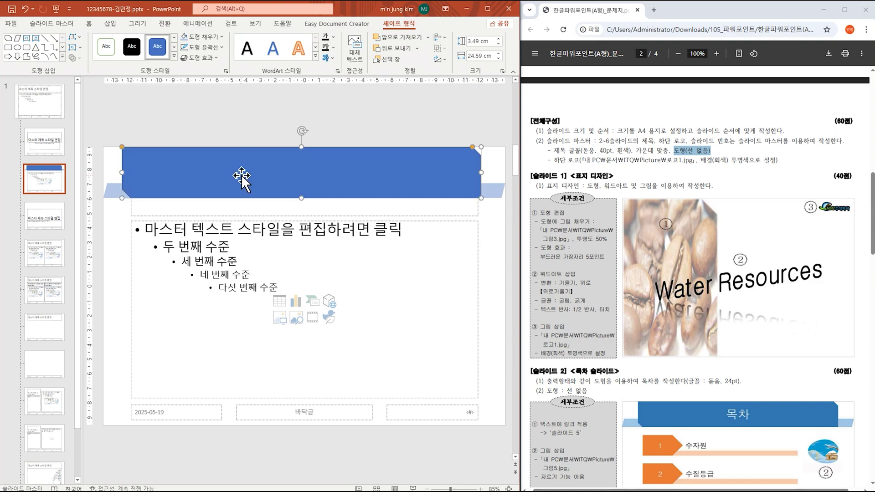
Step: Remove the rectangle's outline, keeping its solid blue fill
{"action": "left_click", "coordinate": [215, 47]}
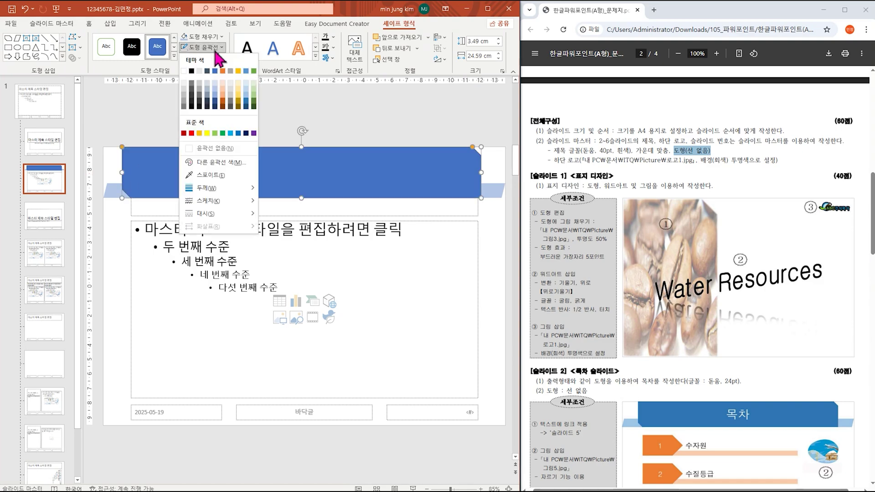
{"action": "left_click", "coordinate": [211, 148]}
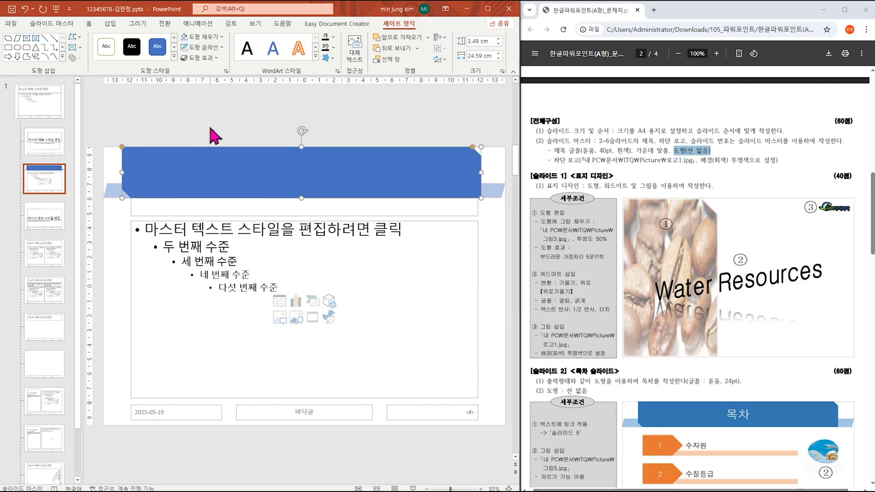
{"action": "left_click", "coordinate": [211, 37]}
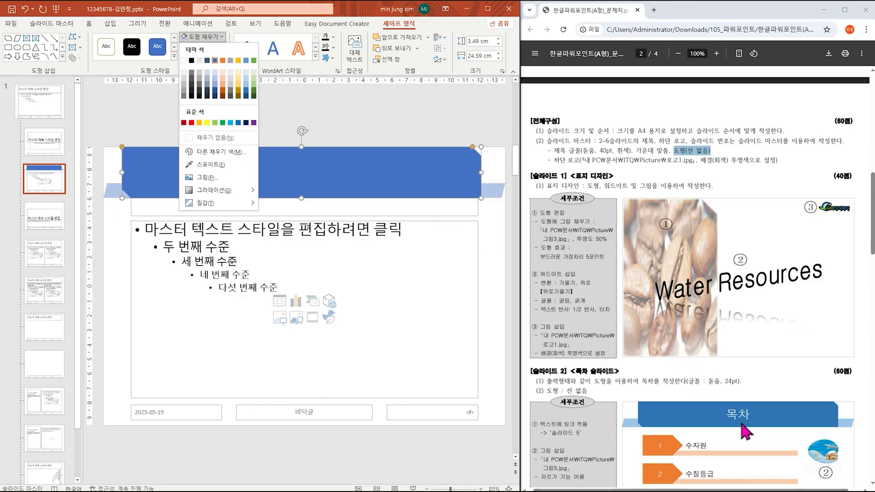
{"action": "left_click", "coordinate": [385, 173]}
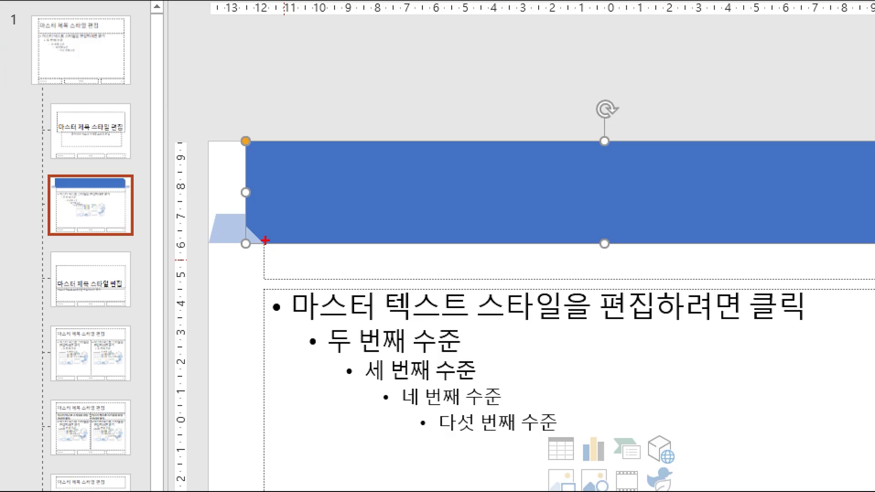
{"action": "mouse_move", "coordinate": [264, 238]}
{"action": "left_mouse_down"}
{"action": "mouse_move", "coordinate": [263, 276]}
{"action": "mouse_move", "coordinate": [486, 278]}
{"action": "left_mouse_up"}
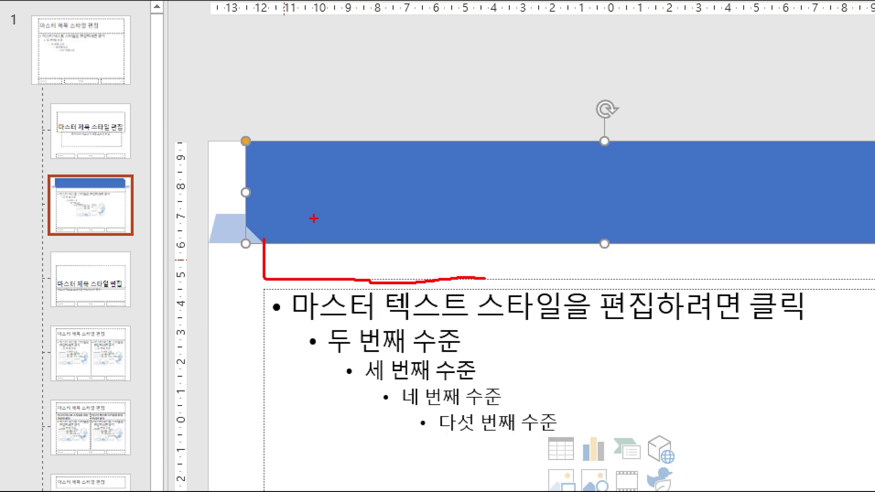
{"action": "key", "text": "Escape"}
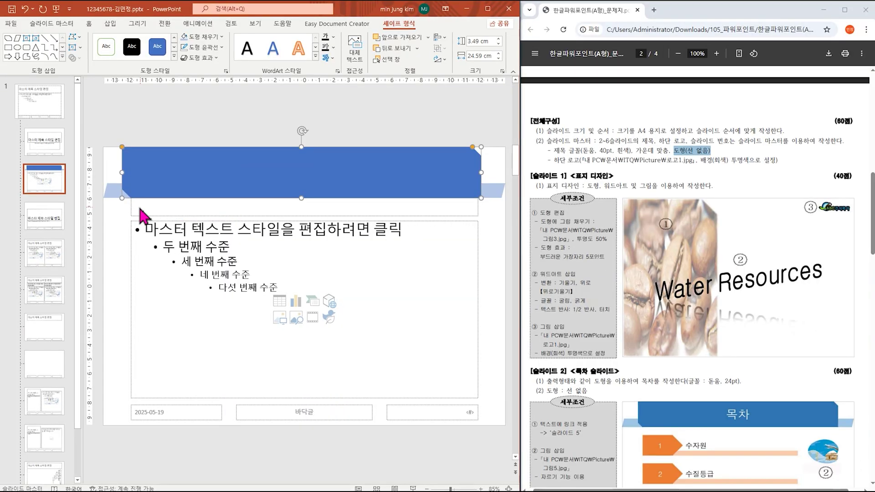
Step: Bring the master title placeholder to the front and move it up onto the blue rectangle
{"action": "left_click", "coordinate": [132, 208]}
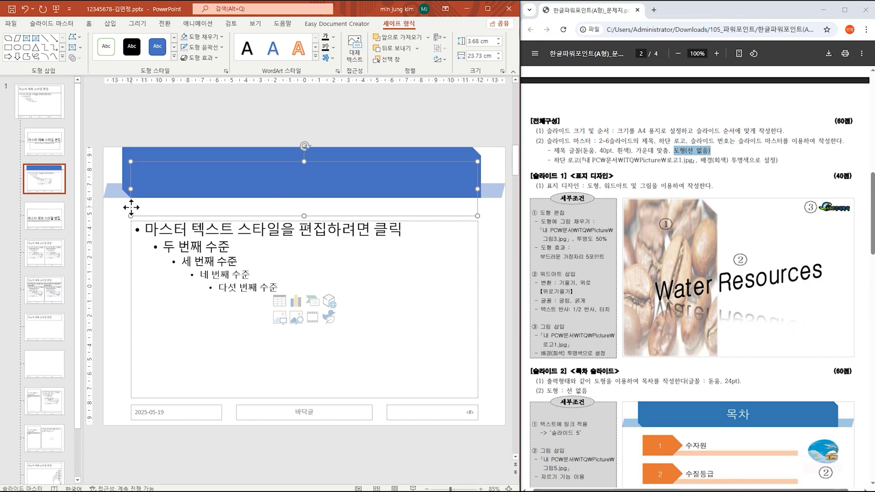
{"action": "right_click", "coordinate": [131, 211]}
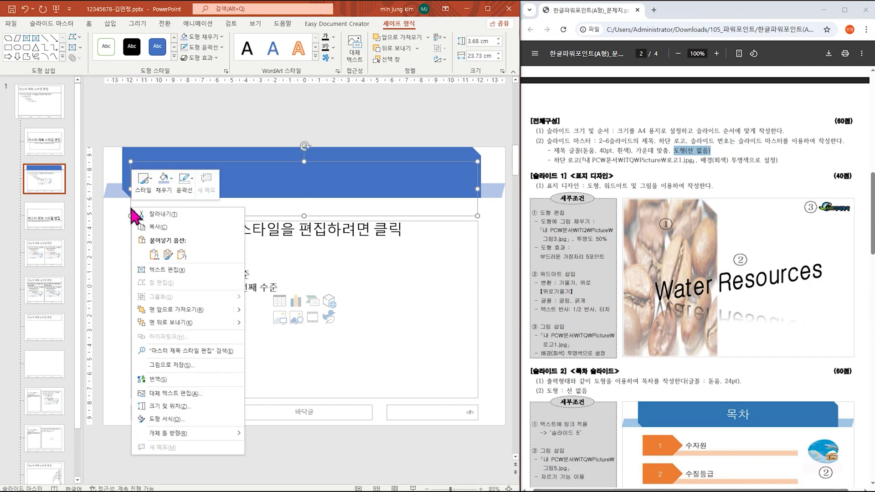
{"action": "left_click", "coordinate": [191, 311]}
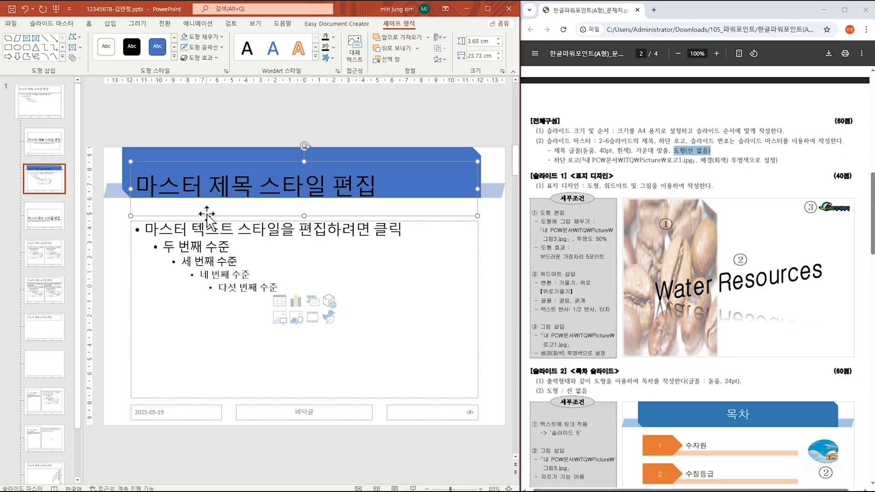
{"action": "left_click_drag", "start_coordinate": [207, 214], "coordinate": [207, 201]}
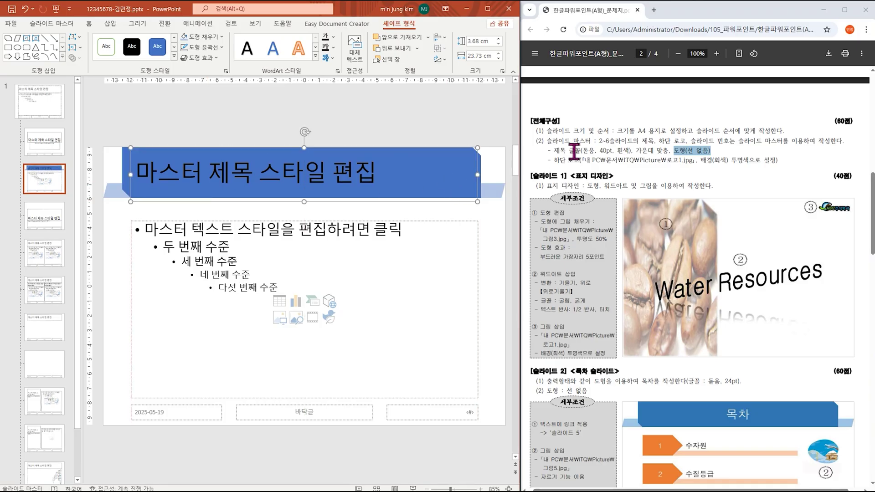
{"action": "left_click_drag", "start_coordinate": [552, 150], "coordinate": [668, 150]}
{"action": "left_click", "coordinate": [90, 26]}
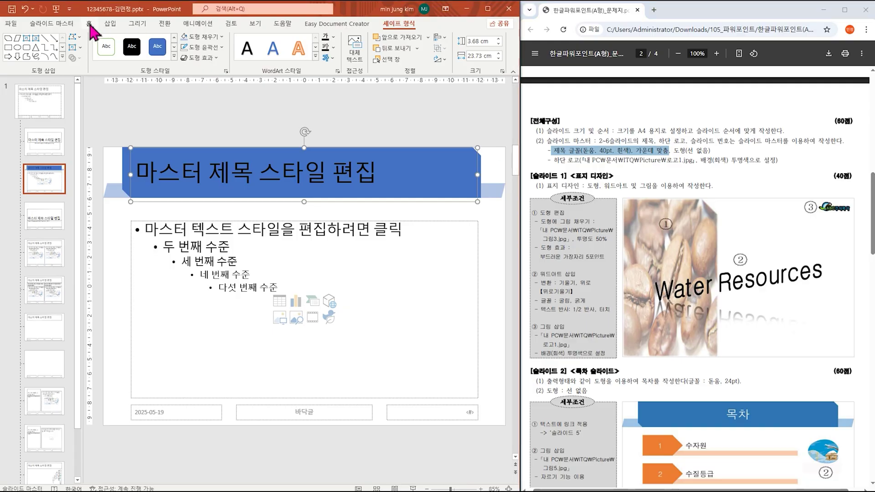
Step: Set the master title font to 돋움 at 40 pt
{"action": "left_click", "coordinate": [90, 26]}
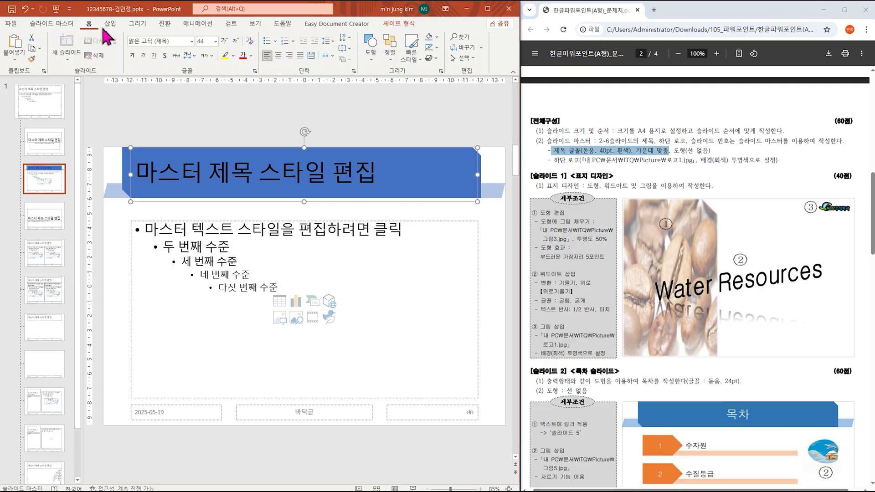
{"action": "left_click", "coordinate": [192, 41]}
{"action": "scroll", "coordinate": [206, 176], "scroll_direction": "down", "scroll_amount": 20}
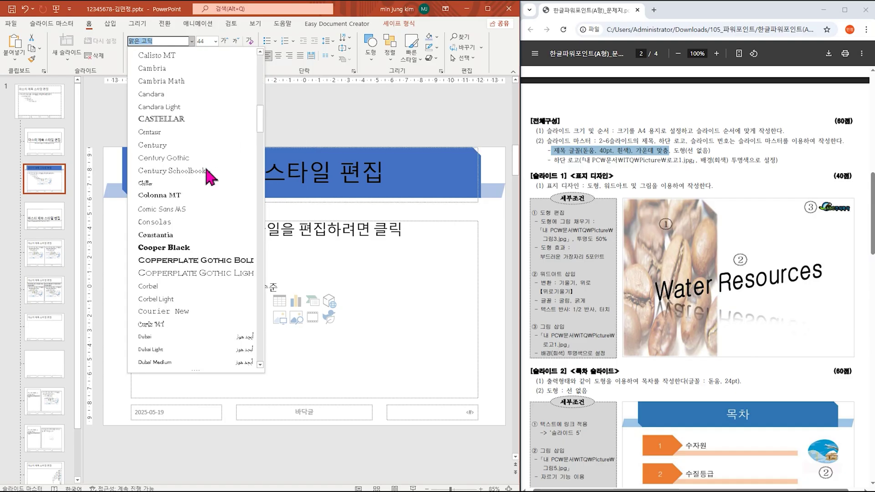
{"action": "scroll", "coordinate": [207, 176], "scroll_direction": "down", "scroll_amount": 20}
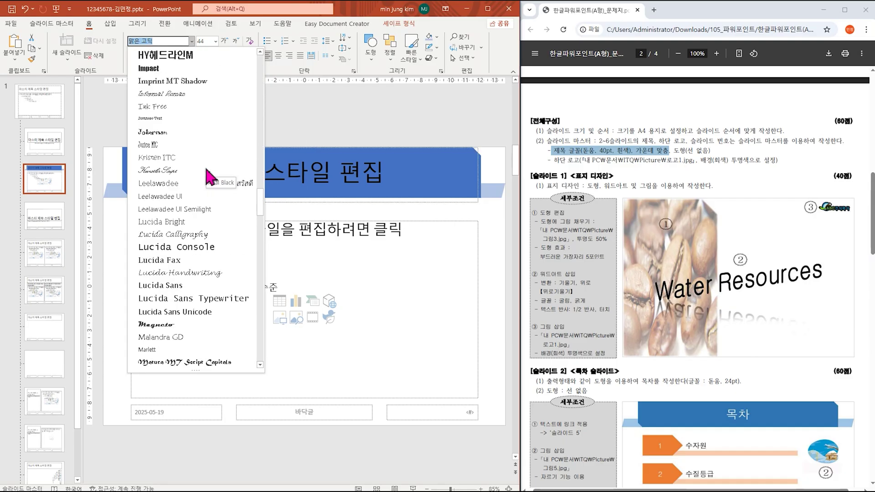
{"action": "scroll", "coordinate": [207, 175], "scroll_direction": "down", "scroll_amount": 20}
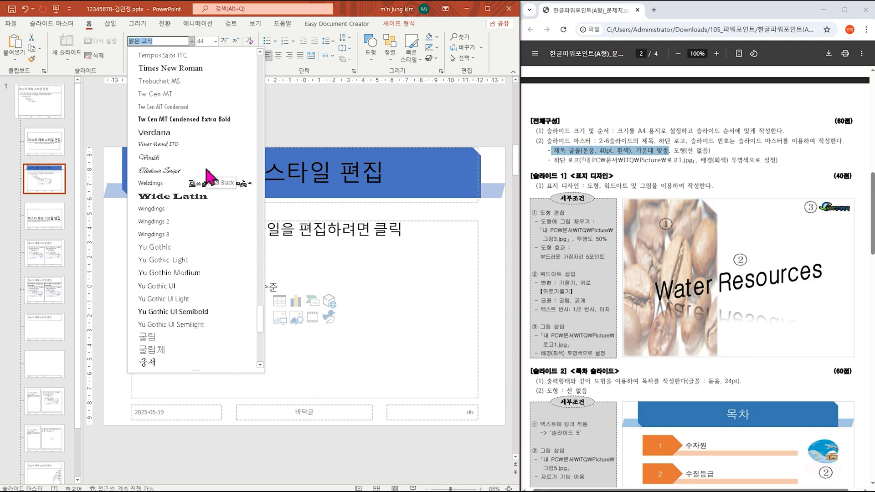
{"action": "scroll", "coordinate": [208, 175], "scroll_direction": "down", "scroll_amount": 1}
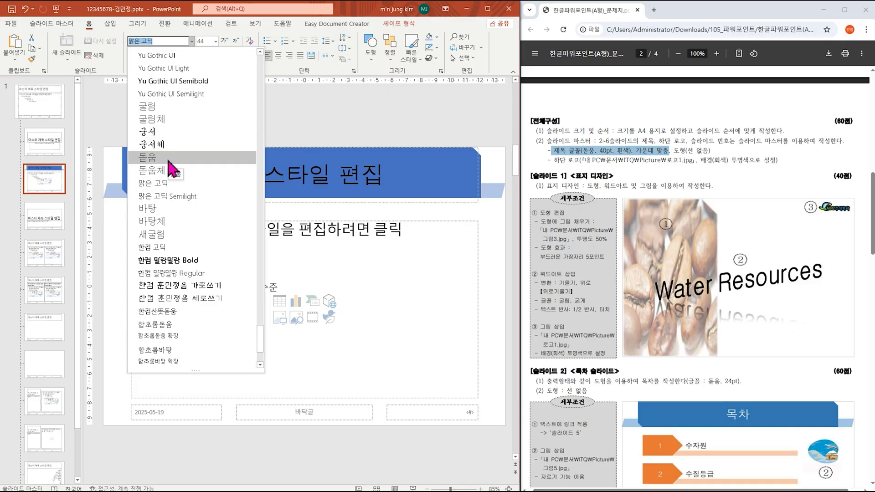
{"action": "left_click", "coordinate": [168, 159]}
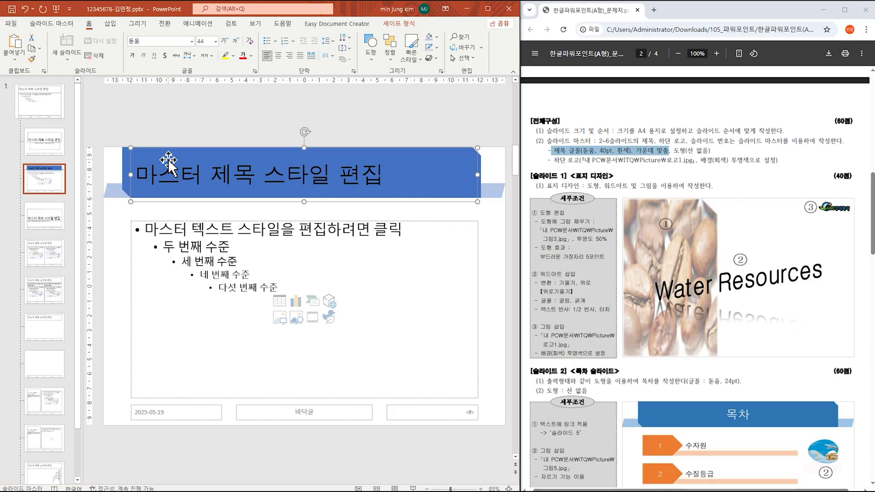
{"action": "left_click", "coordinate": [215, 41]}
{"action": "left_click", "coordinate": [211, 200]}
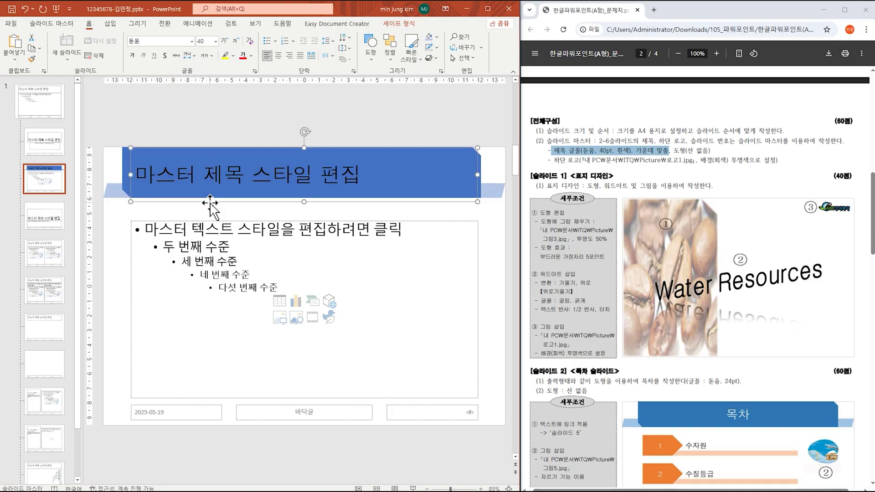
Step: Make the master title text white and centre it
{"action": "left_click", "coordinate": [252, 55]}
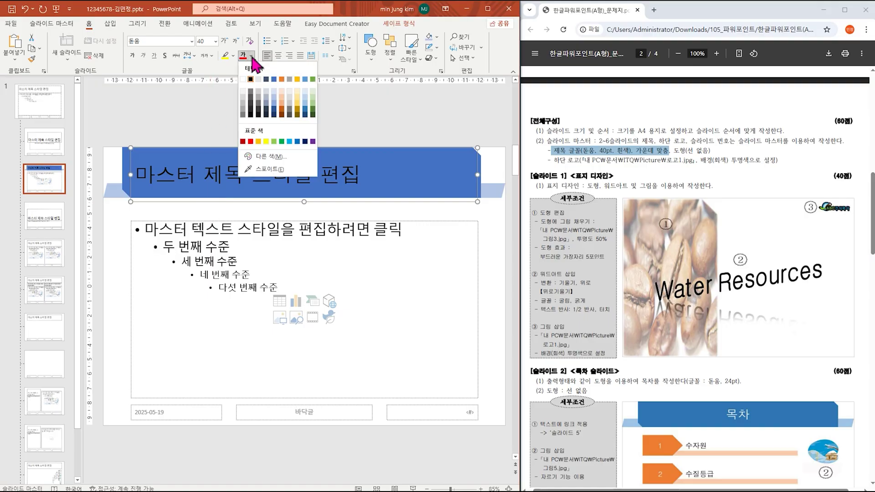
{"action": "left_click", "coordinate": [243, 80]}
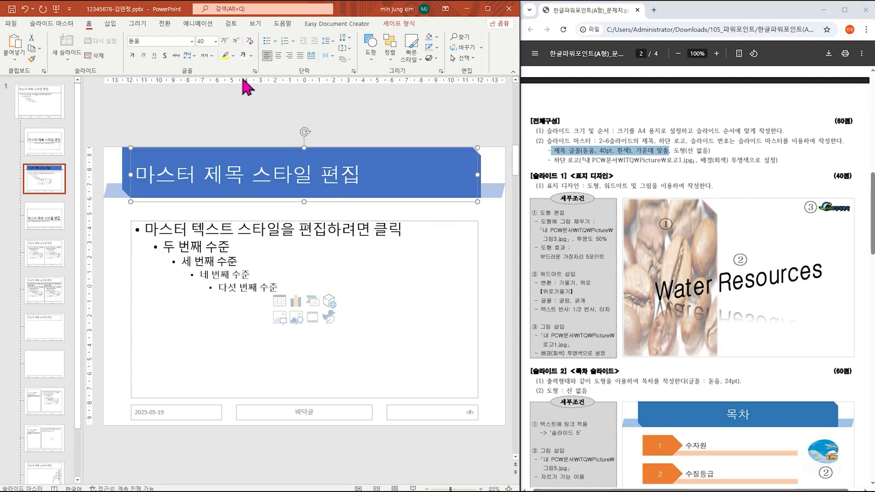
{"action": "left_click", "coordinate": [278, 56]}
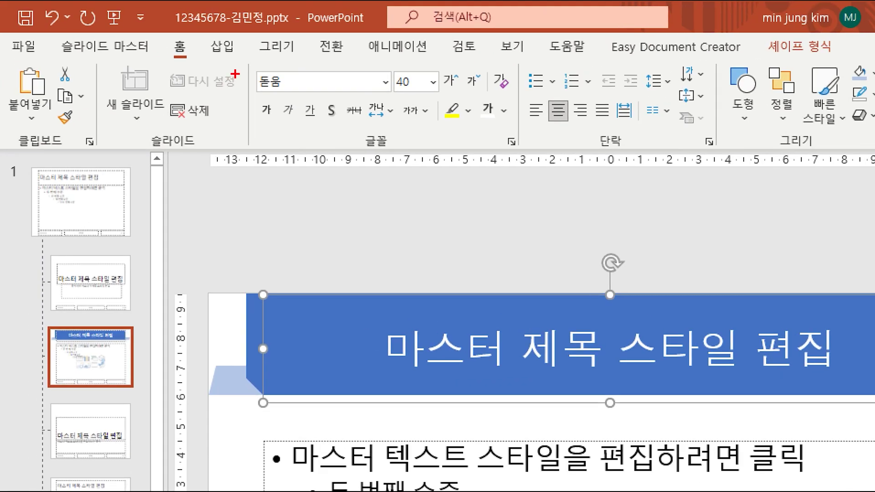
{"action": "left_click_drag", "start_coordinate": [247, 67], "coordinate": [282, 90]}
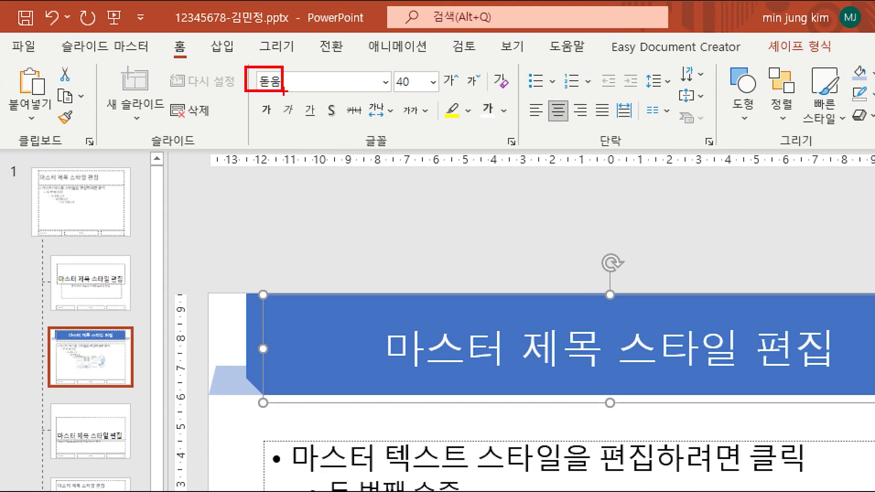
{"action": "mouse_move", "coordinate": [389, 66]}
{"action": "left_mouse_down"}
{"action": "mouse_move", "coordinate": [420, 92]}
{"action": "mouse_move", "coordinate": [511, 126]}
{"action": "left_mouse_up"}
{"action": "left_click_drag", "start_coordinate": [544, 99], "coordinate": [570, 127]}
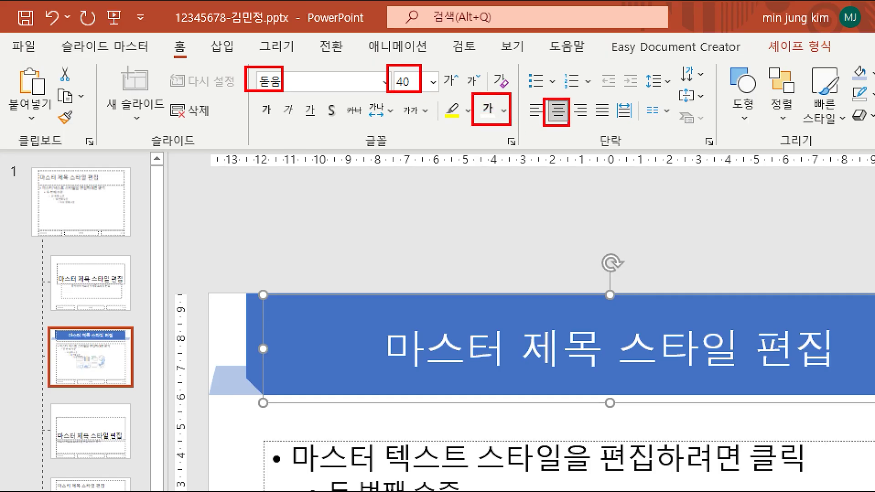
{"action": "key", "text": "Escape"}
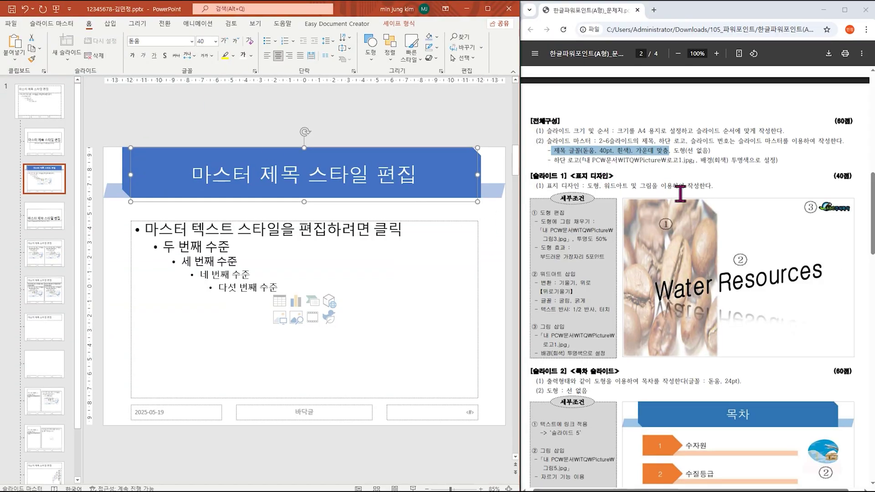
{"action": "left_click_drag", "start_coordinate": [661, 160], "coordinate": [745, 161]}
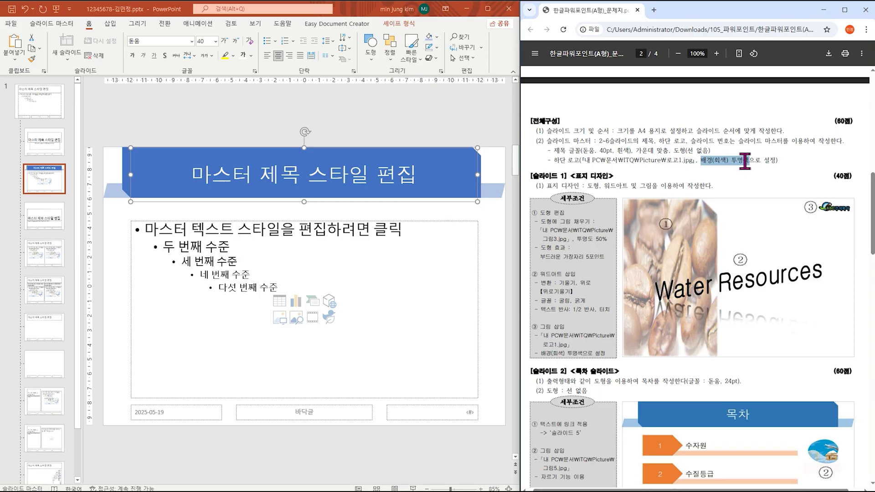
{"action": "left_click_drag", "start_coordinate": [691, 141], "coordinate": [727, 142]}
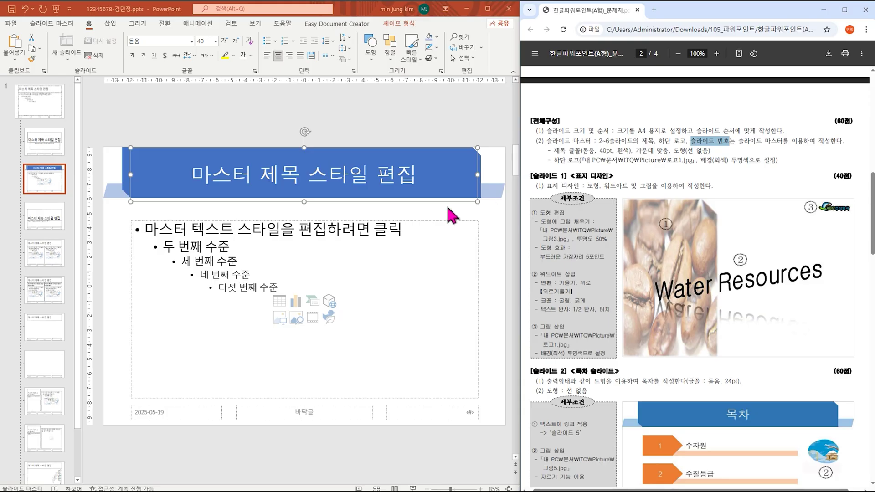
{"action": "scroll", "coordinate": [684, 297], "scroll_direction": "down", "scroll_amount": 5}
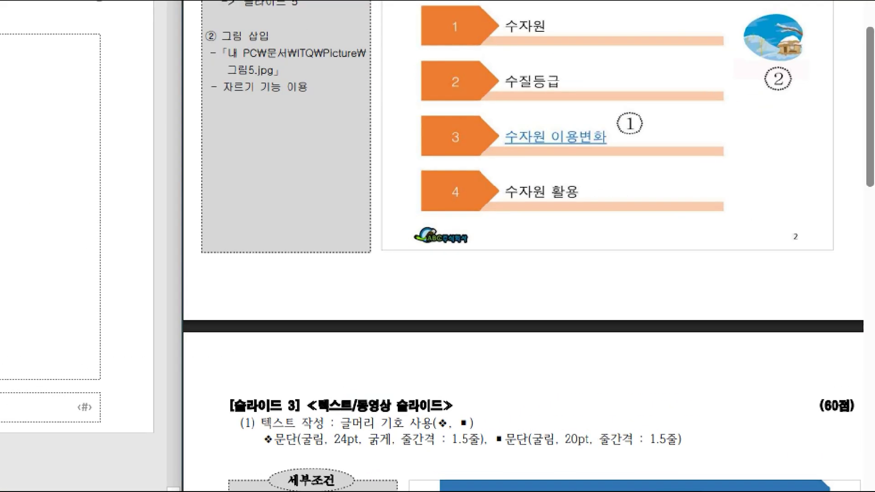
{"action": "mouse_move", "coordinate": [484, 254]}
{"action": "left_mouse_down"}
{"action": "mouse_move", "coordinate": [393, 217]}
{"action": "mouse_move", "coordinate": [451, 250]}
{"action": "left_mouse_up"}
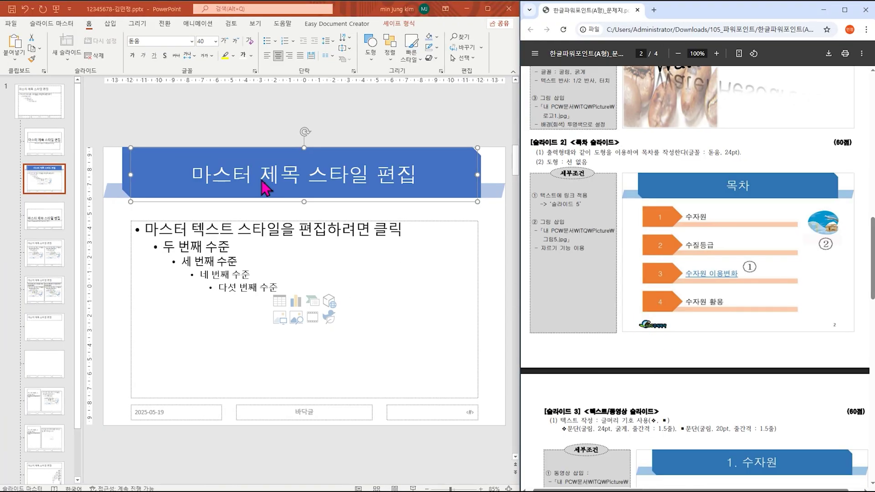
{"action": "left_click", "coordinate": [113, 26]}
{"action": "left_click", "coordinate": [113, 26]}
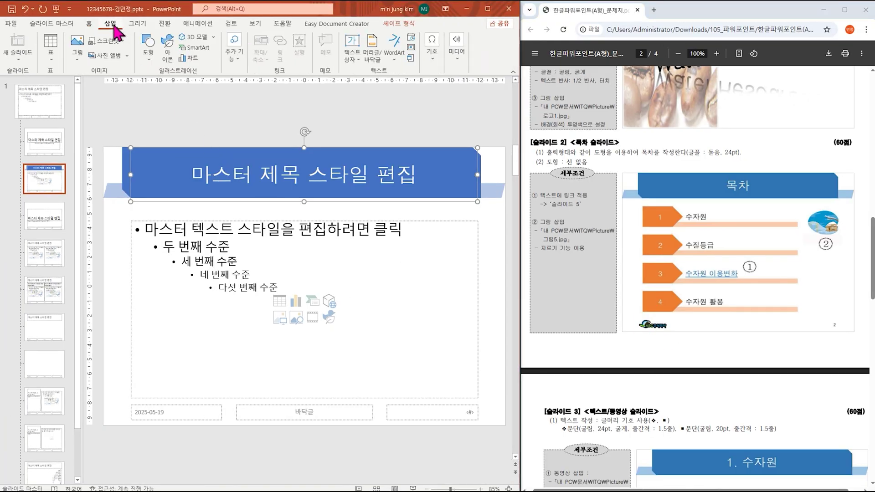
{"action": "left_click", "coordinate": [78, 55]}
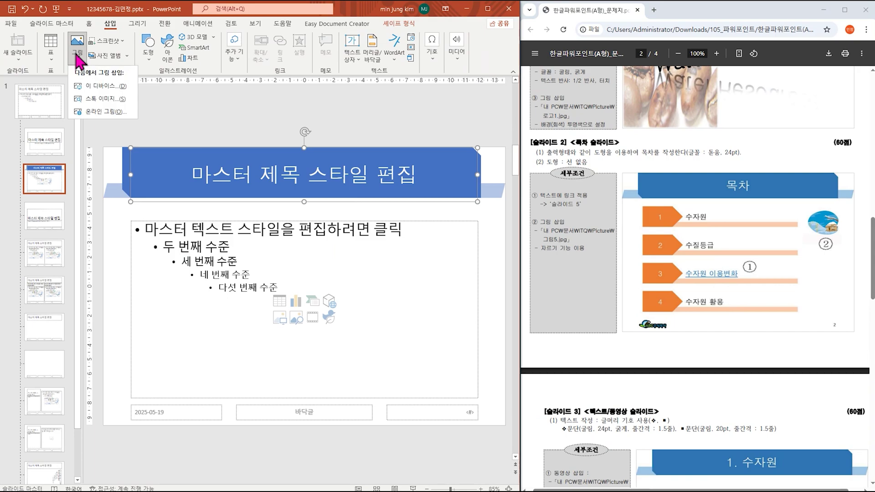
{"action": "left_click", "coordinate": [102, 89]}
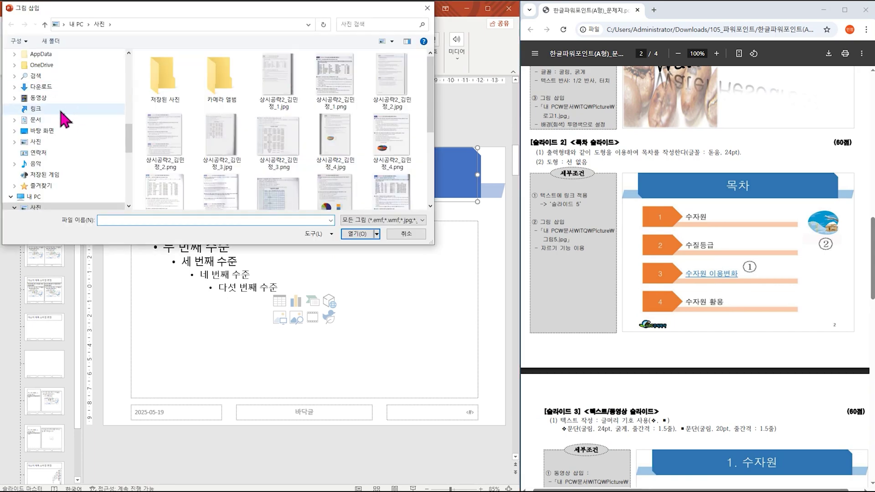
{"action": "left_click", "coordinate": [34, 120]}
{"action": "left_click", "coordinate": [173, 93]}
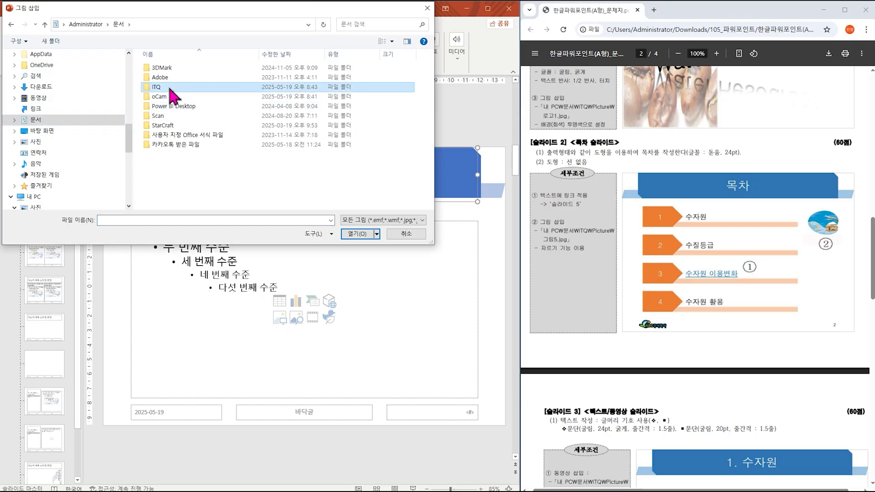
{"action": "double_click", "coordinate": [170, 88]}
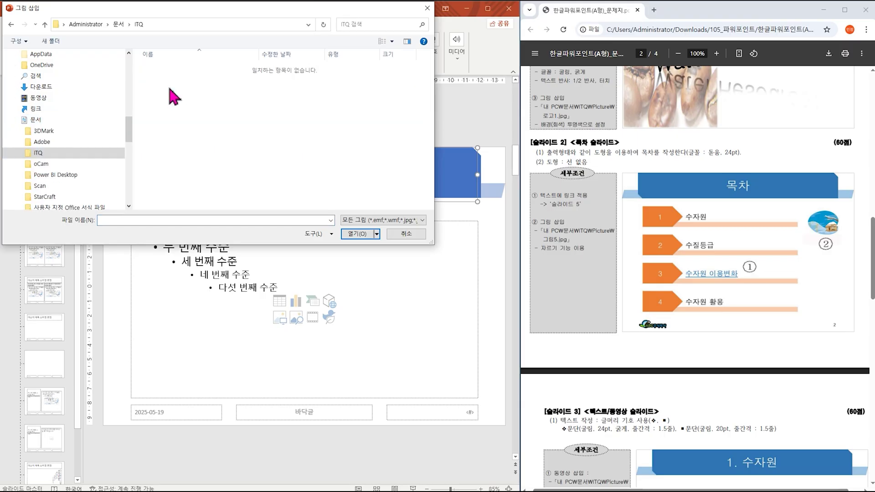
{"action": "left_click", "coordinate": [406, 235]}
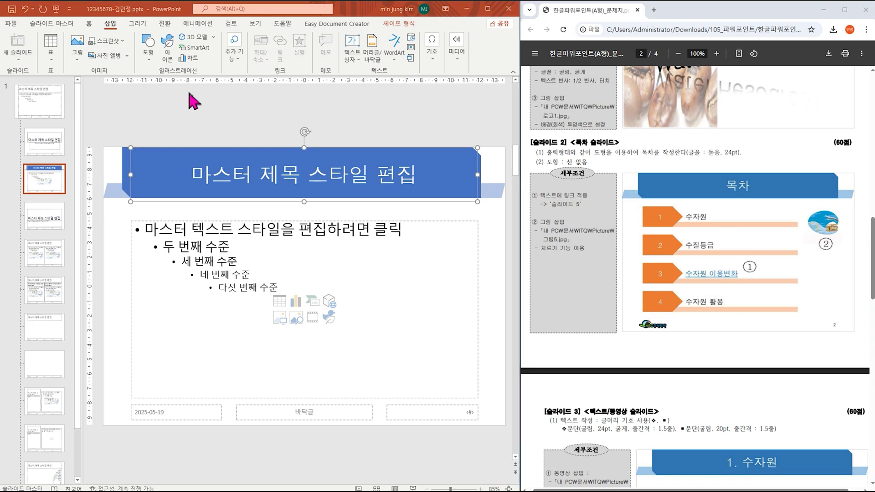
{"action": "left_click", "coordinate": [76, 58]}
Step: Insert the 로고1.jpg logo from Documents > ITQ > Picture onto the slide master layout
{"action": "left_click", "coordinate": [94, 88]}
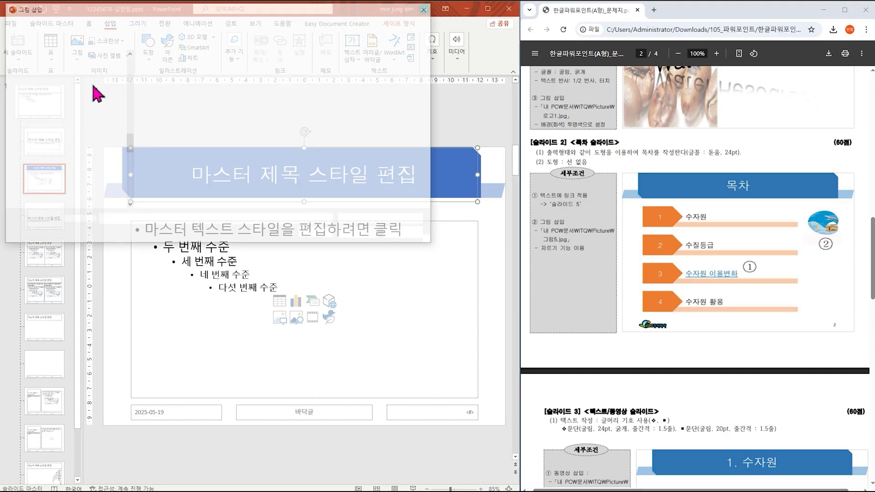
{"action": "left_click", "coordinate": [45, 176]}
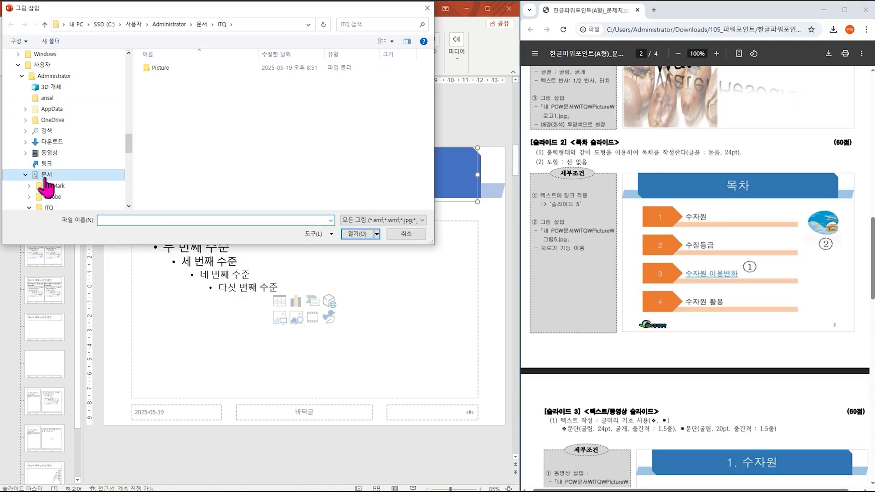
{"action": "double_click", "coordinate": [182, 87]}
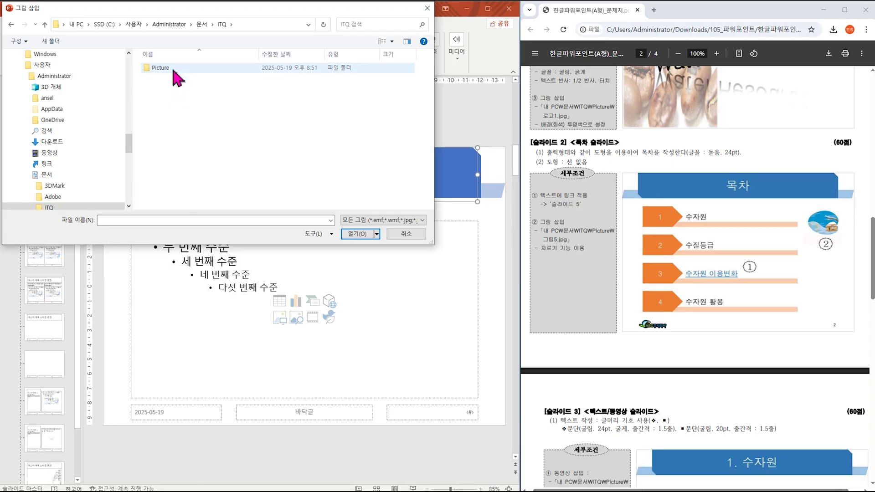
{"action": "double_click", "coordinate": [174, 69]}
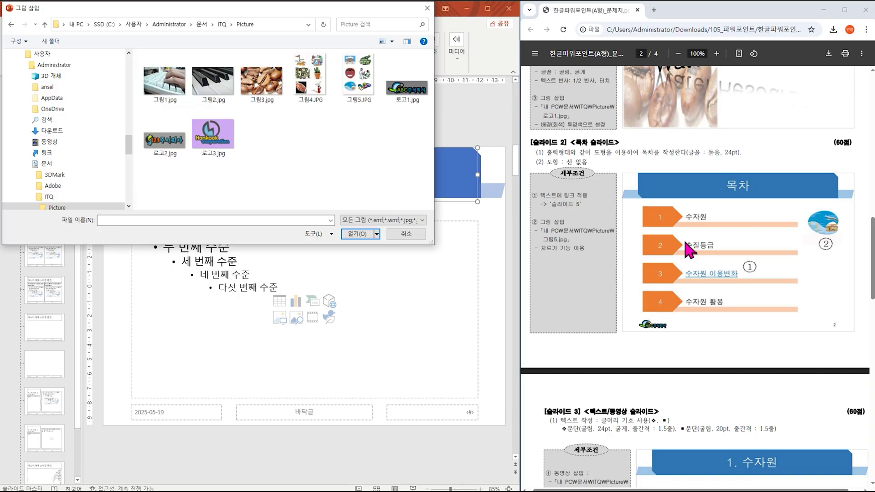
{"action": "scroll", "coordinate": [684, 248], "scroll_direction": "up", "scroll_amount": 6}
{"action": "scroll", "coordinate": [689, 248], "scroll_direction": "up", "scroll_amount": 1}
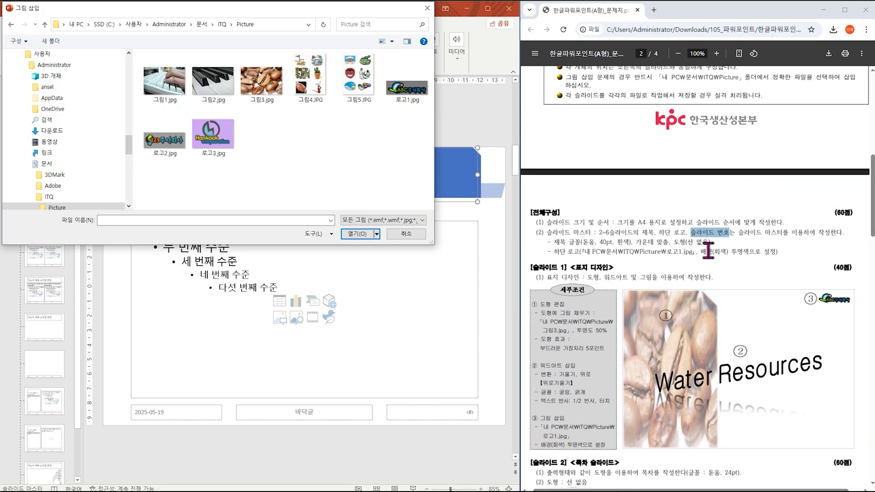
{"action": "left_click_drag", "start_coordinate": [686, 252], "coordinate": [669, 253]}
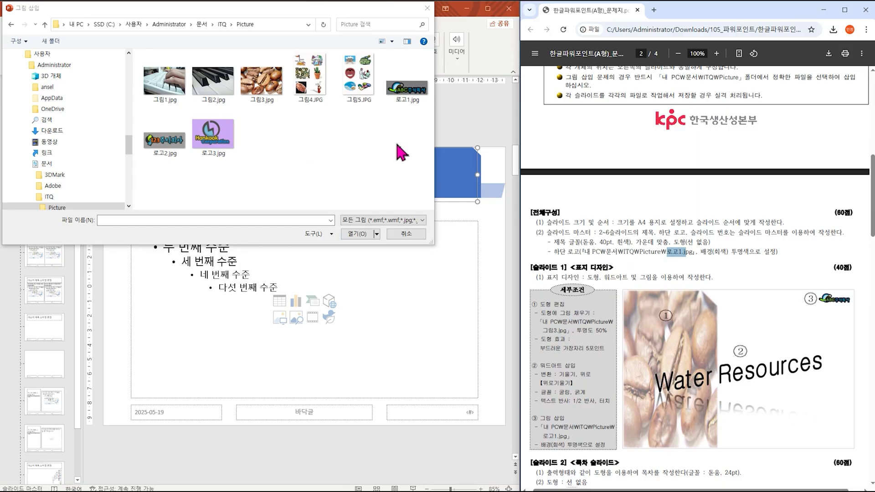
{"action": "double_click", "coordinate": [410, 94]}
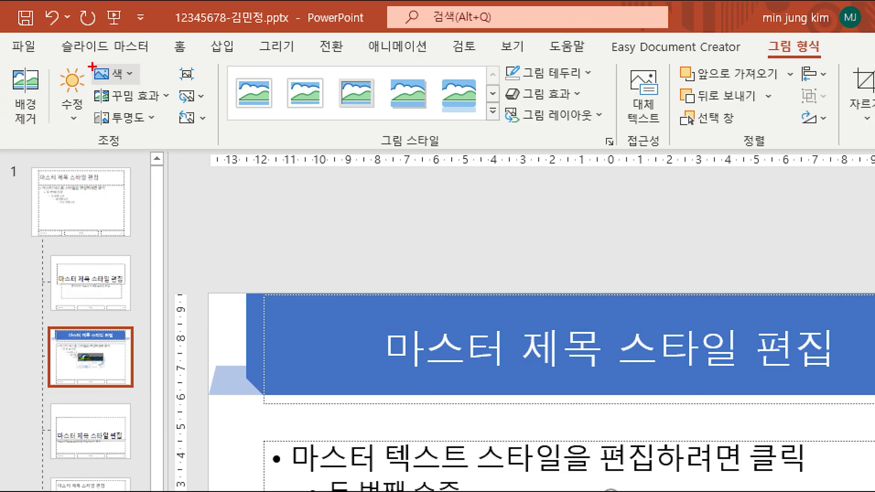
Step: Make the logo's grey background transparent and shrink it to about 1.32 × 4.03 cm in the bottom-left corner
{"action": "left_click_drag", "start_coordinate": [86, 63], "coordinate": [133, 140]}
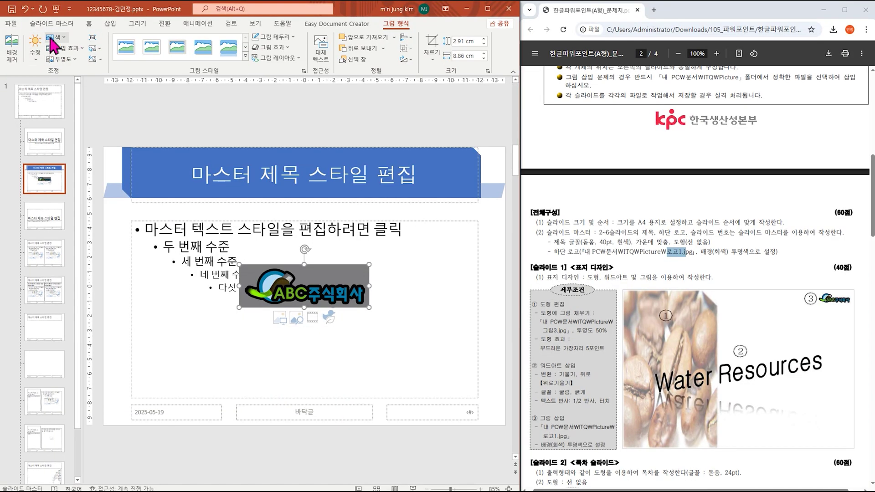
{"action": "left_click", "coordinate": [53, 38]}
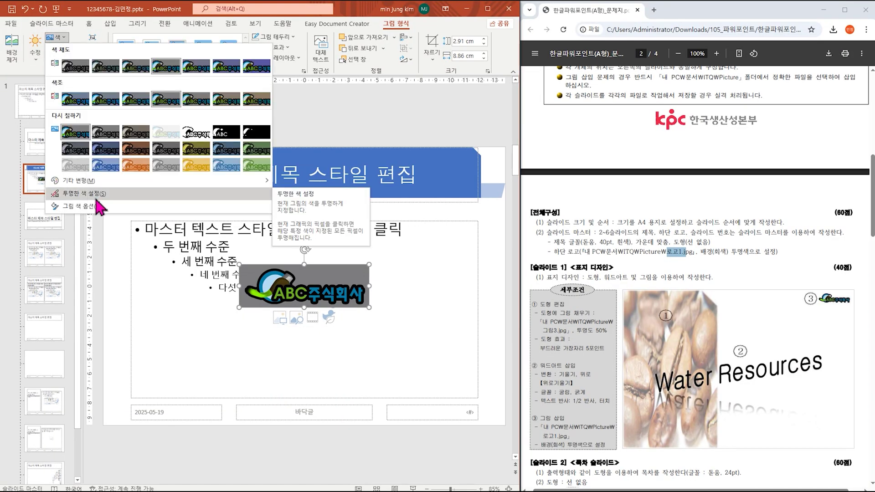
{"action": "left_click", "coordinate": [93, 196]}
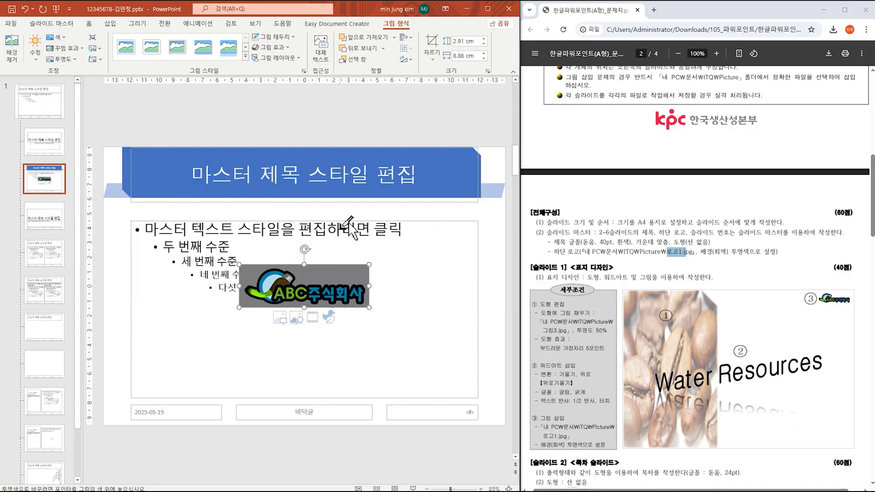
{"action": "left_click", "coordinate": [331, 271]}
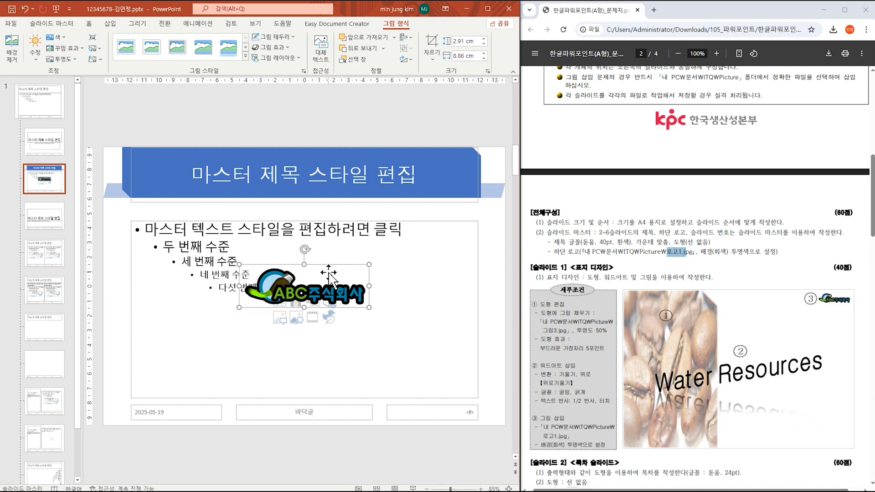
{"action": "left_click_drag", "start_coordinate": [371, 264], "coordinate": [143, 411]}
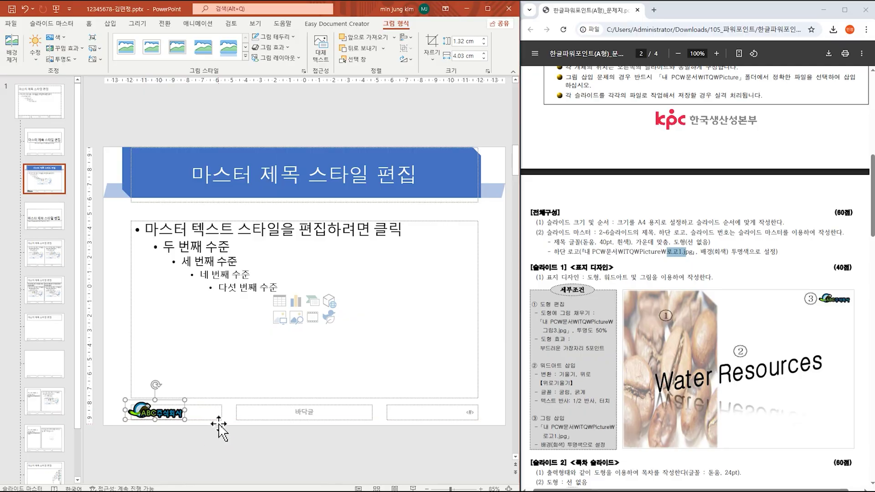
Step: In Header & Footer, enable Slide number with Don't show on title slide and apply to all
{"action": "left_click", "coordinate": [110, 23]}
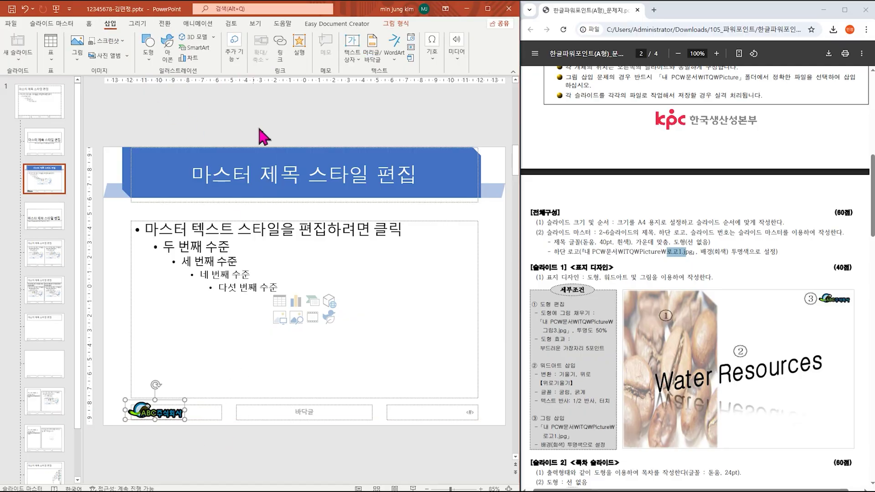
{"action": "left_click", "coordinate": [373, 56]}
{"action": "left_click", "coordinate": [133, 269]}
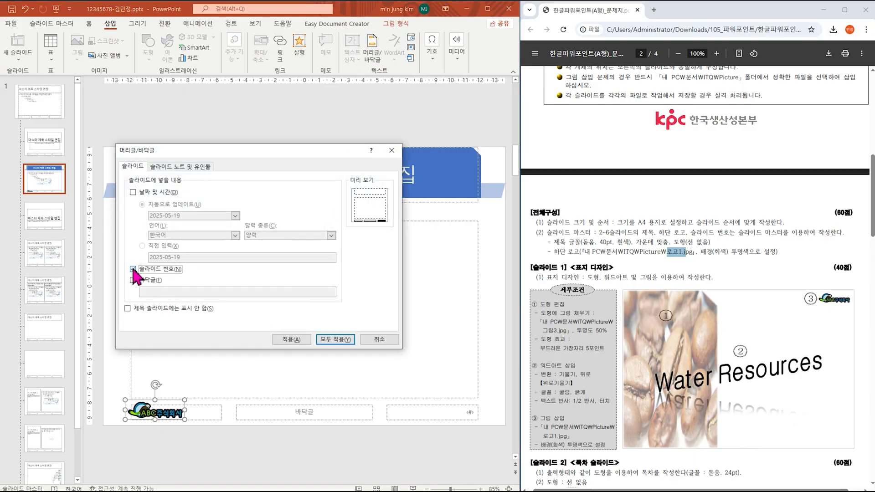
{"action": "left_click", "coordinate": [128, 309]}
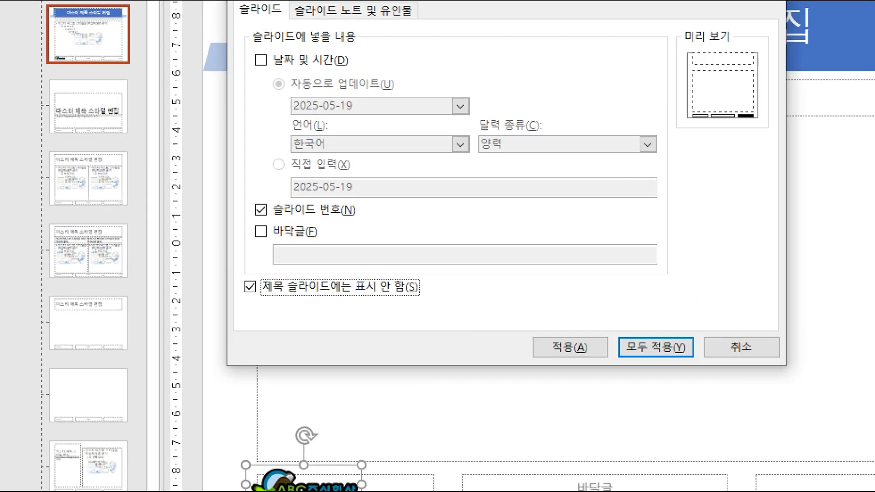
{"action": "left_click_drag", "start_coordinate": [244, 198], "coordinate": [393, 216]}
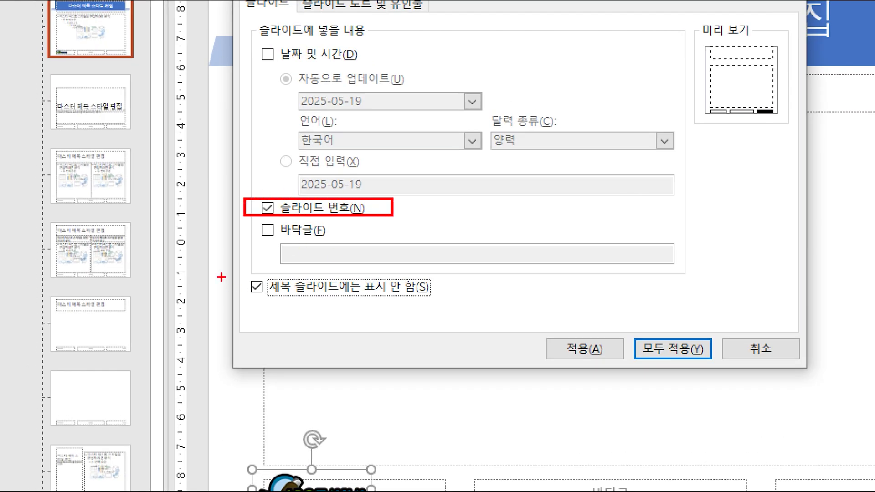
{"action": "left_click_drag", "start_coordinate": [233, 272], "coordinate": [455, 297]}
{"action": "left_click_drag", "start_coordinate": [618, 321], "coordinate": [724, 373]}
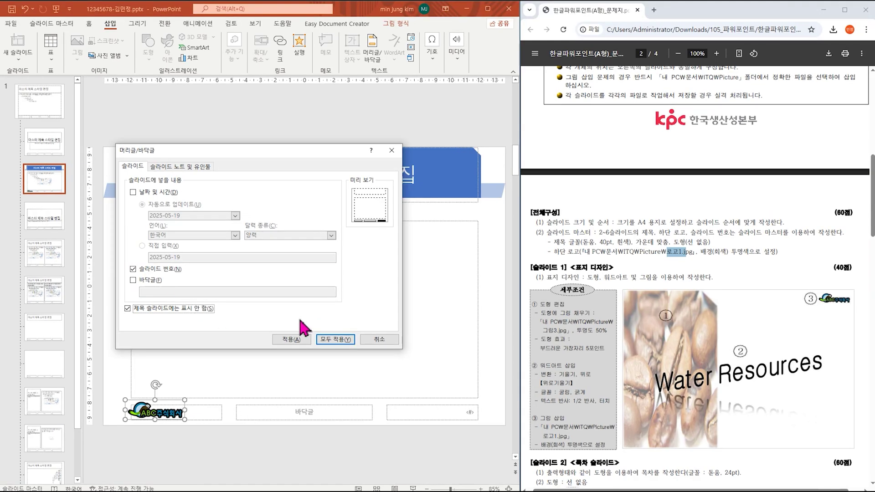
{"action": "left_click", "coordinate": [657, 346]}
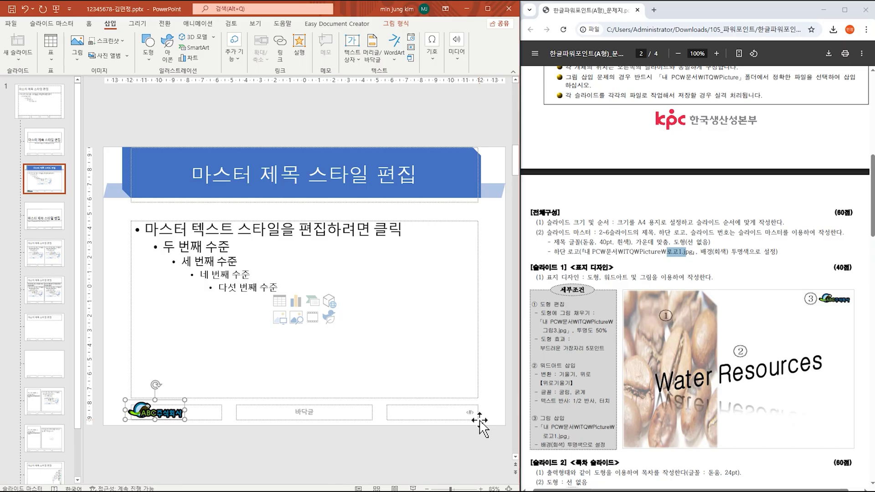
Step: Close Master View to return to normal editing of the title slide
{"action": "left_click", "coordinate": [54, 26]}
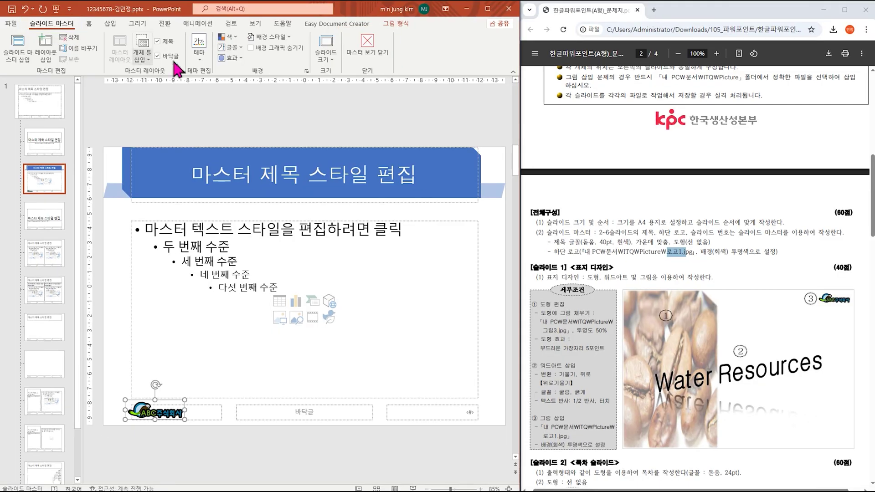
{"action": "left_click", "coordinate": [737, 91]}
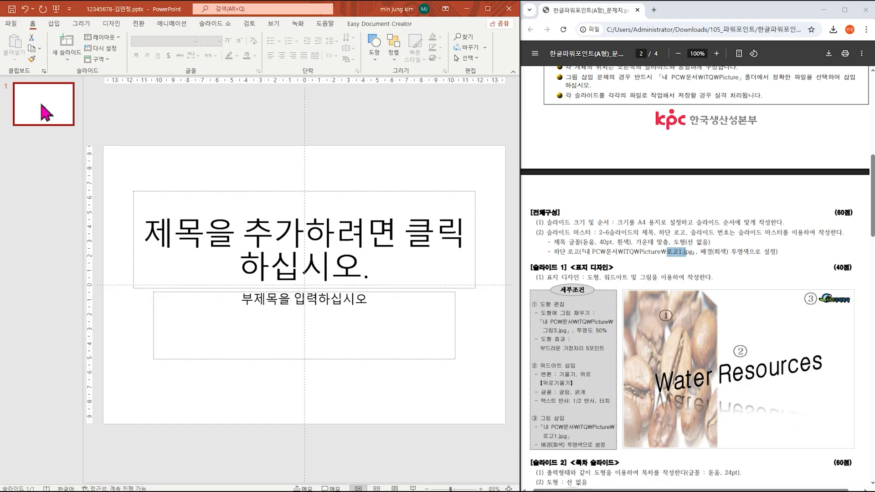
Step: Add five master-styled slides with Ctrl+M for six in total, then return to slide 1
{"action": "key", "text": "Return"}
{"action": "key", "text": "ctrl+m"}
{"action": "key", "text": "ctrl+m"}
{"action": "key", "text": "ctrl+m"}
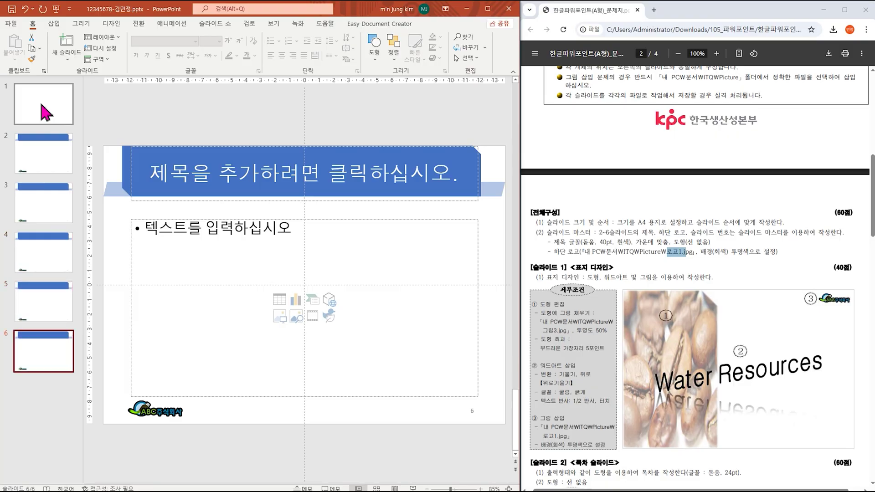
{"action": "scroll", "coordinate": [798, 276], "scroll_direction": "down", "scroll_amount": 2}
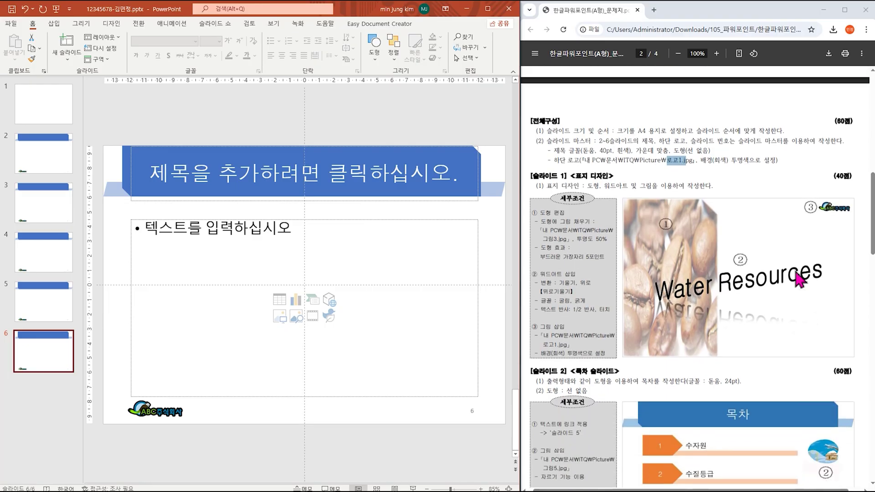
{"action": "scroll", "coordinate": [798, 276], "scroll_direction": "down", "scroll_amount": 1}
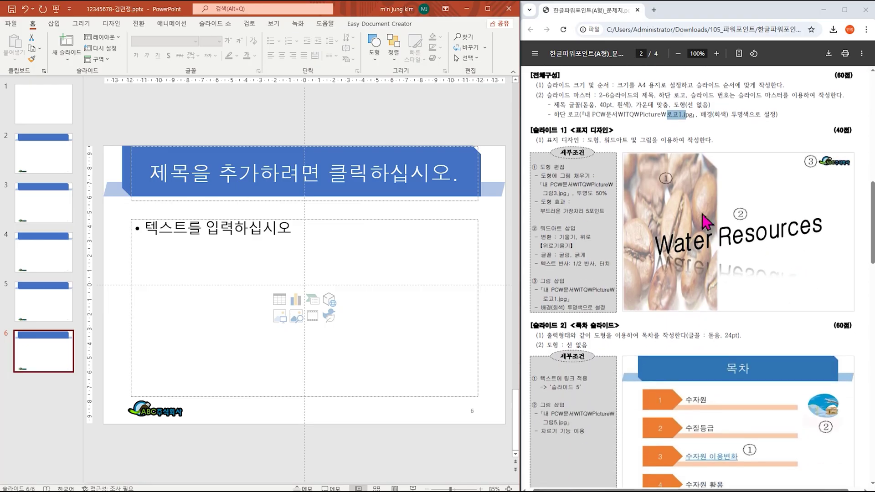
{"action": "left_click", "coordinate": [45, 105]}
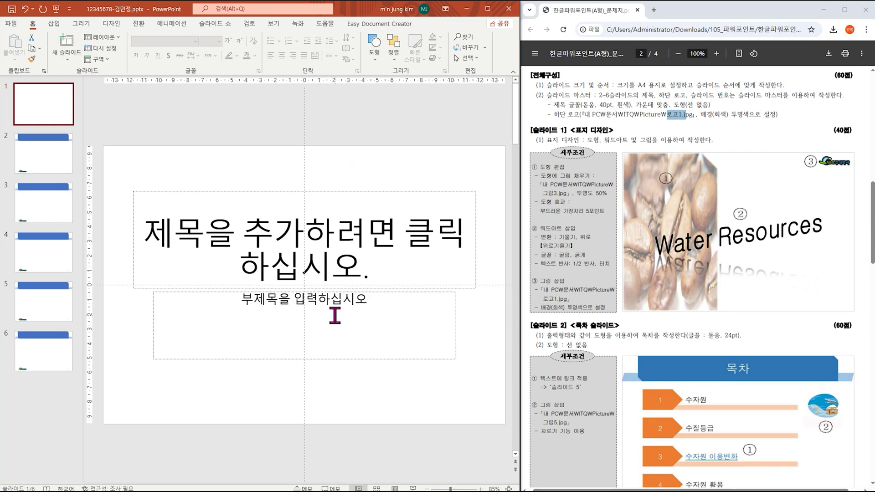
Step: Change slide 1's layout to Blank
{"action": "left_click", "coordinate": [118, 39]}
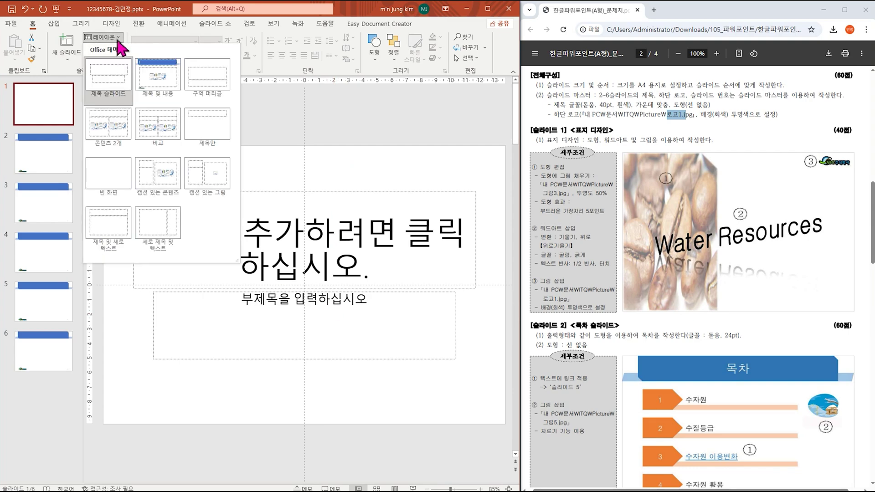
{"action": "left_click", "coordinate": [120, 173]}
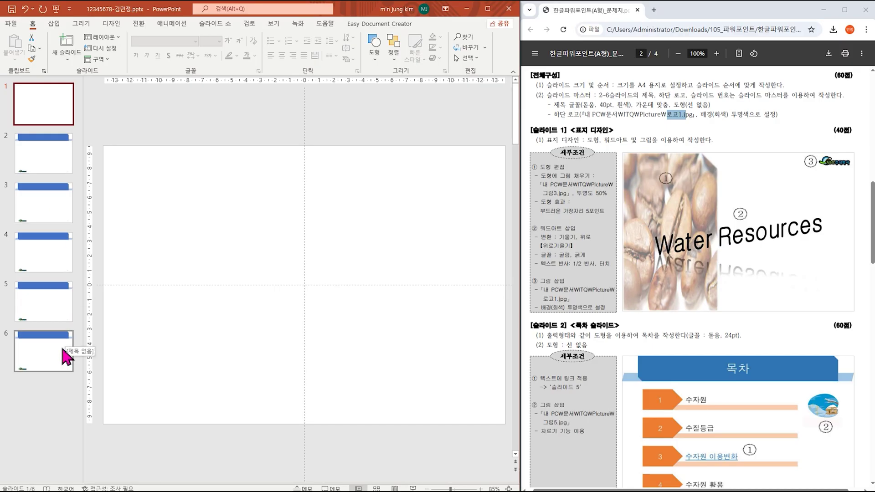
Step: Draw a snip-single-corner rectangle, about 19.05 × 9.56 cm, over slide 1's left side
{"action": "left_click", "coordinate": [57, 24]}
{"action": "left_click", "coordinate": [154, 55]}
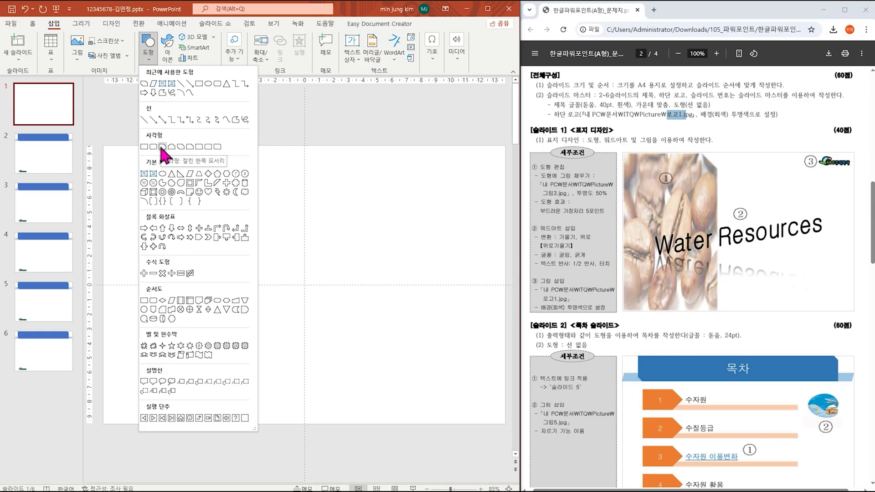
{"action": "left_click", "coordinate": [161, 148]}
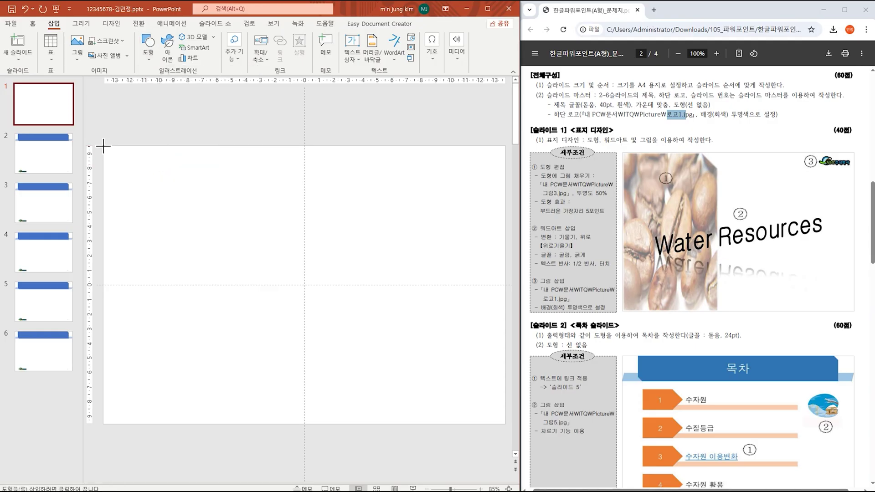
{"action": "mouse_move", "coordinate": [103, 146]}
{"action": "left_mouse_down"}
{"action": "mouse_move", "coordinate": [213, 225]}
{"action": "mouse_move", "coordinate": [227, 407]}
{"action": "mouse_move", "coordinate": [244, 423]}
{"action": "left_mouse_up"}
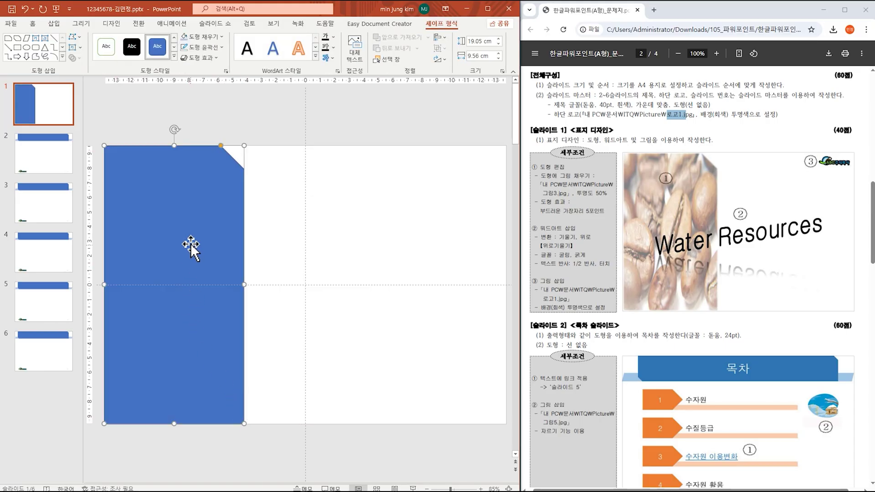
Step: Check the task sheet's picture-fill, transparency and 5-point soft-edge requirements for the shape
{"action": "double_click", "coordinate": [548, 176]}
{"action": "left_click_drag", "start_coordinate": [575, 180], "coordinate": [590, 178]}
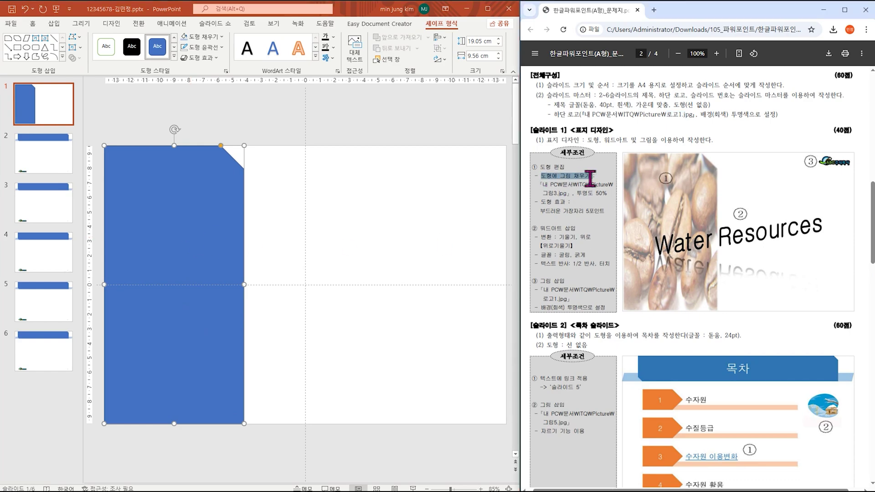
{"action": "left_click", "coordinate": [576, 194]}
{"action": "left_click_drag", "start_coordinate": [577, 194], "coordinate": [605, 192]}
{"action": "left_click_drag", "start_coordinate": [540, 211], "coordinate": [604, 214]}
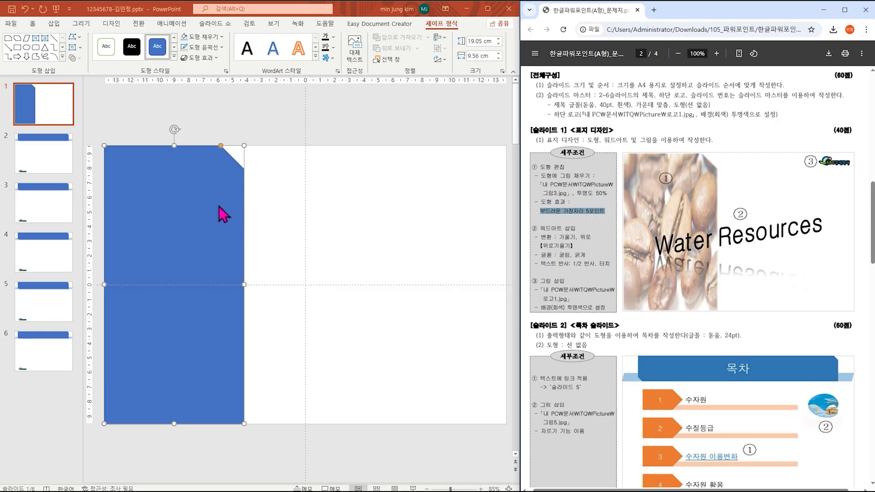
{"action": "left_click", "coordinate": [210, 38]}
{"action": "left_click", "coordinate": [209, 38]}
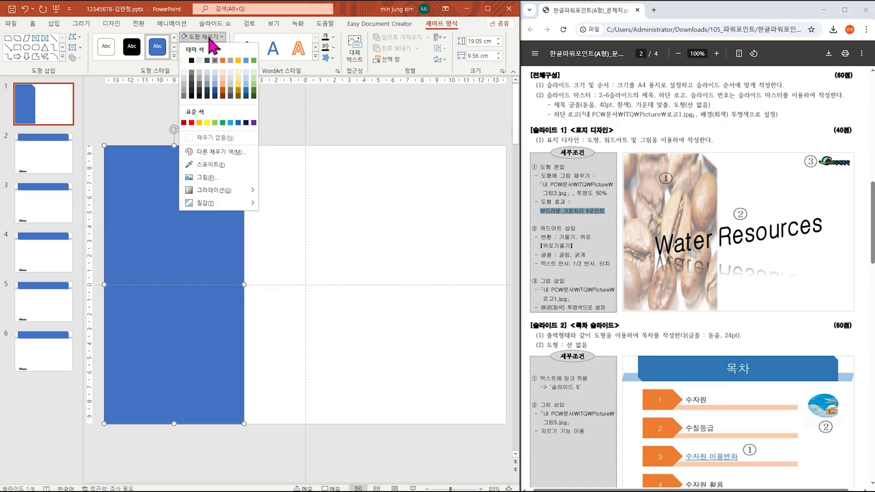
Step: Fill the snipped rectangle with the coffee-bean picture 그림3.jpg from file
{"action": "left_click", "coordinate": [204, 178]}
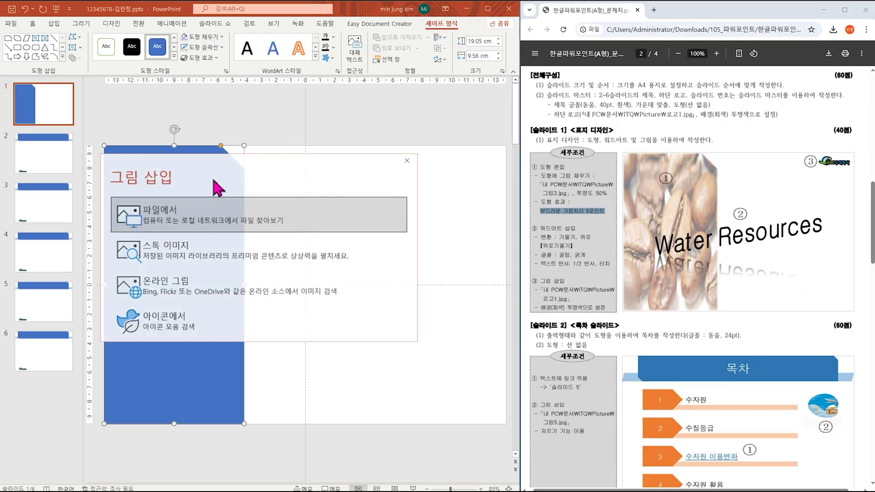
{"action": "left_click", "coordinate": [187, 224]}
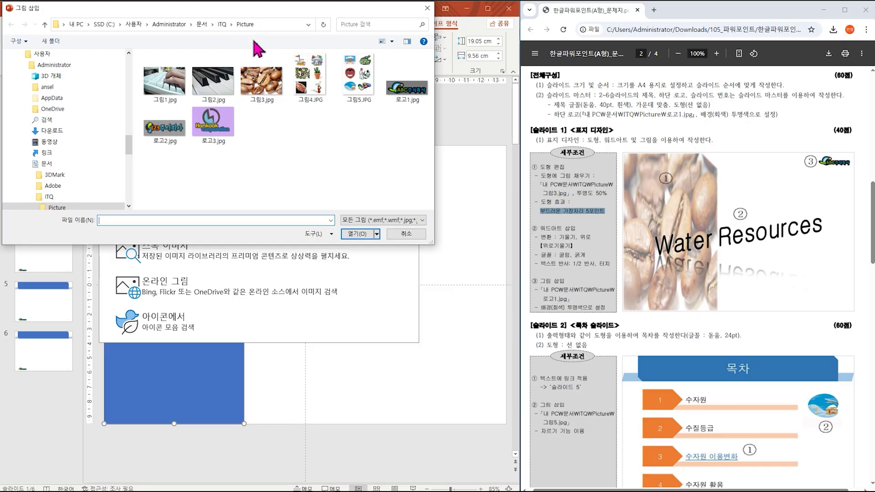
{"action": "double_click", "coordinate": [272, 95]}
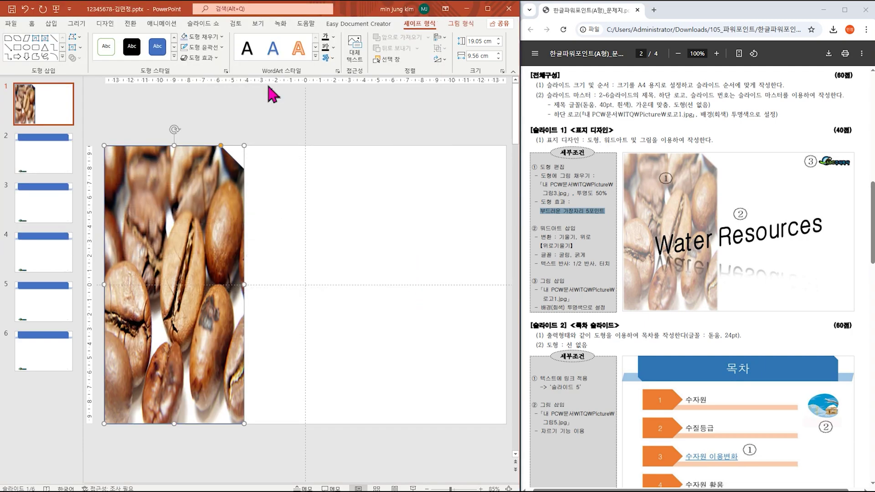
{"action": "left_click", "coordinate": [206, 59]}
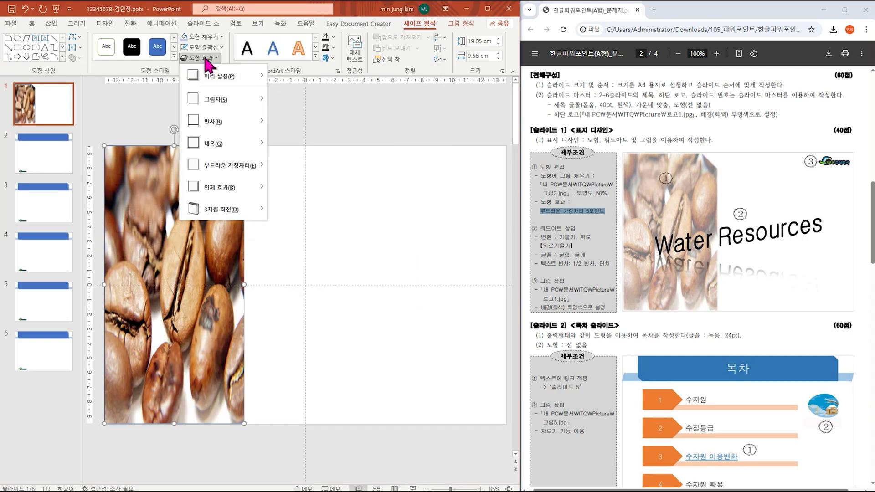
Step: Apply the 5-point soft edges effect to the coffee-bean shape
{"action": "mouse_move", "coordinate": [240, 176]}
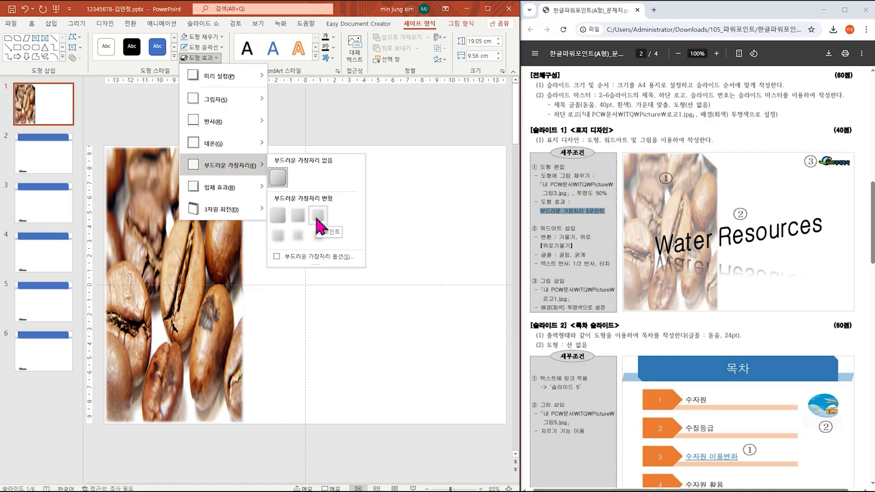
{"action": "left_click", "coordinate": [317, 216]}
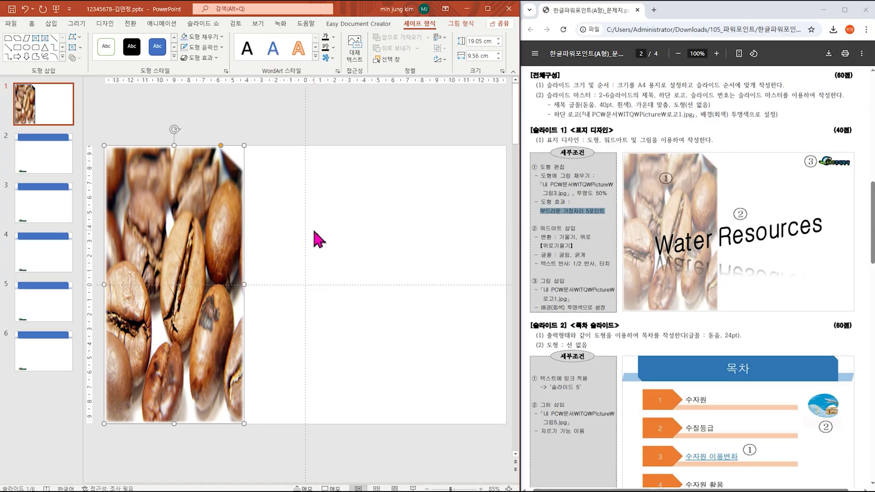
{"action": "left_click", "coordinate": [196, 226]}
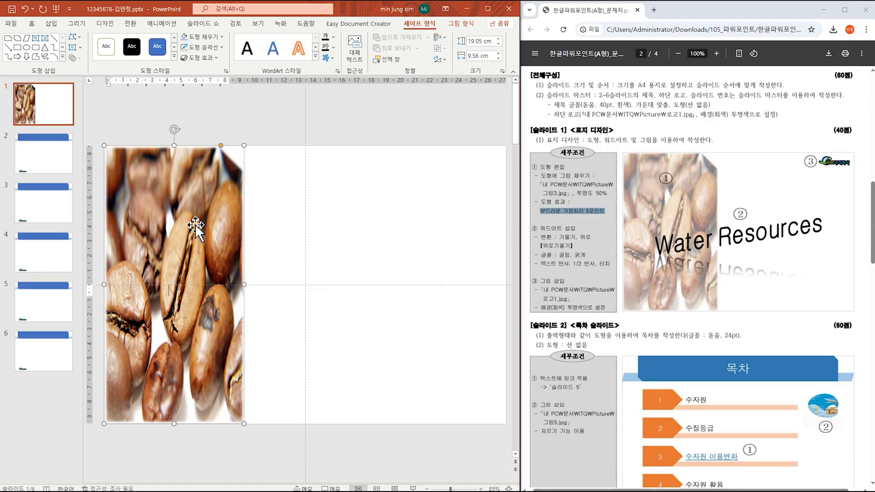
Step: Set the shape's picture fill transparency to 50% in Format Picture, then close the pane
{"action": "right_click", "coordinate": [196, 226]}
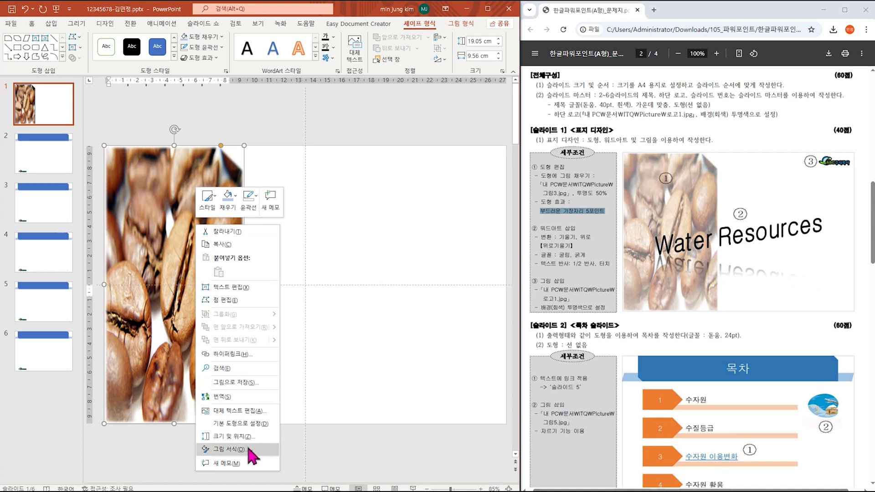
{"action": "left_click", "coordinate": [228, 450]}
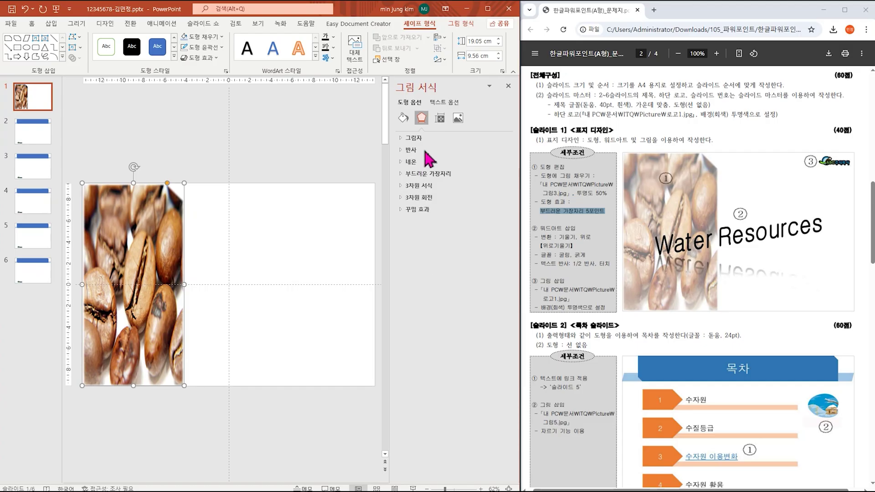
{"action": "left_click", "coordinate": [403, 120]}
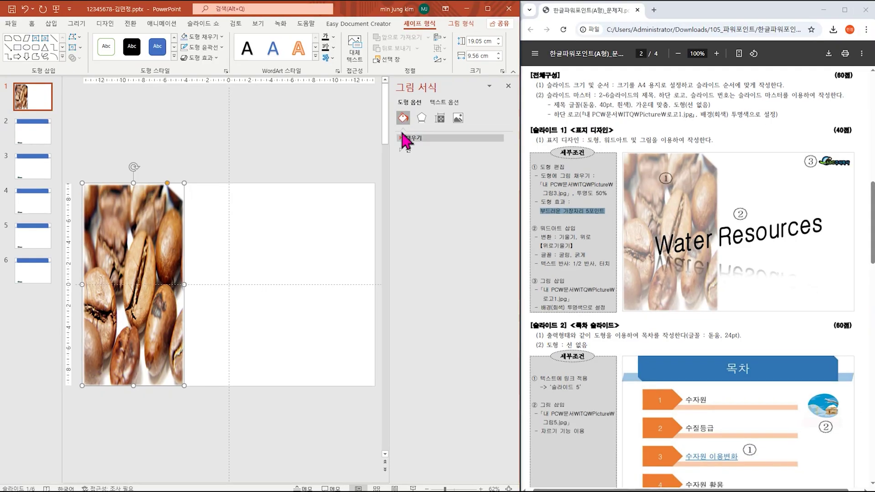
{"action": "left_click", "coordinate": [451, 221]}
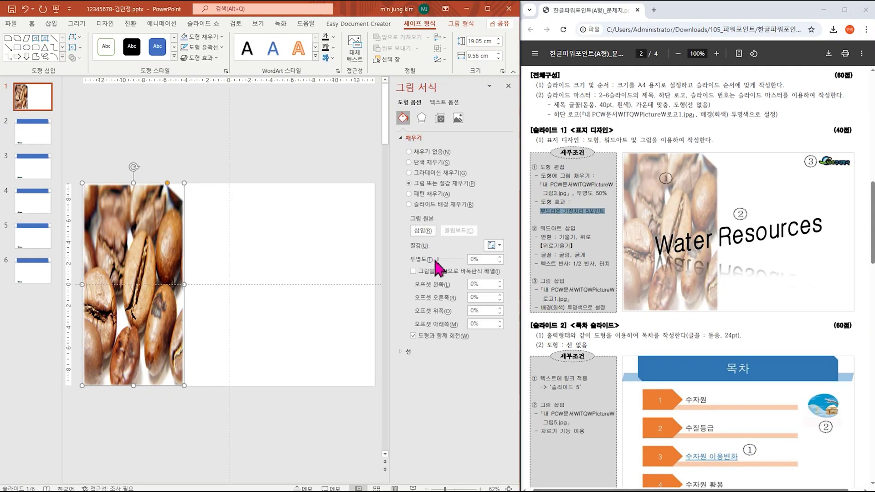
{"action": "left_click", "coordinate": [481, 260]}
{"action": "type", "text": "50"}
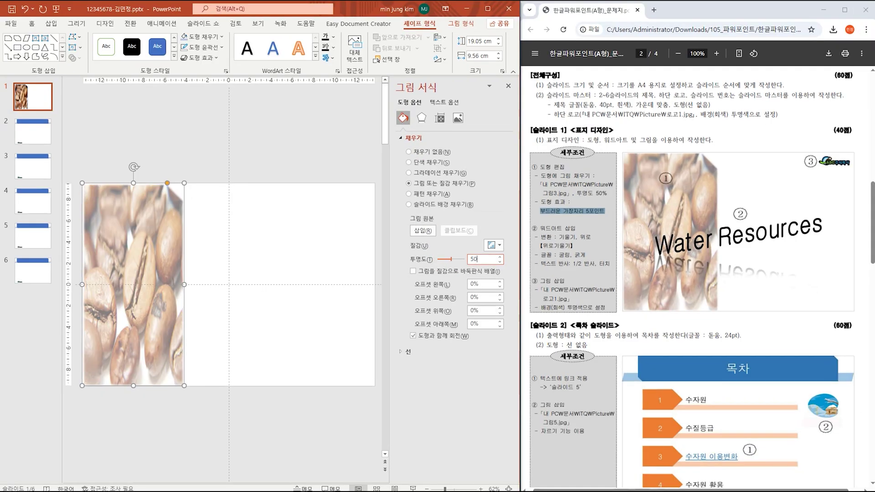
{"action": "key", "text": "Return"}
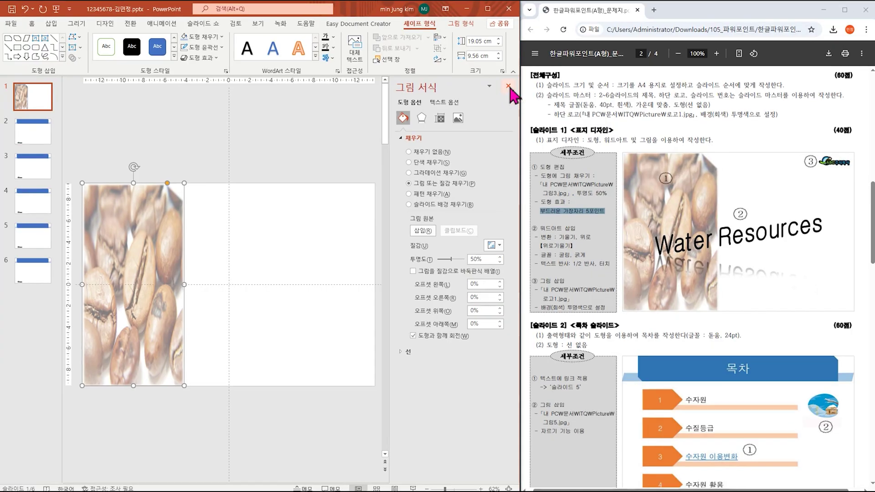
{"action": "left_click", "coordinate": [509, 87]}
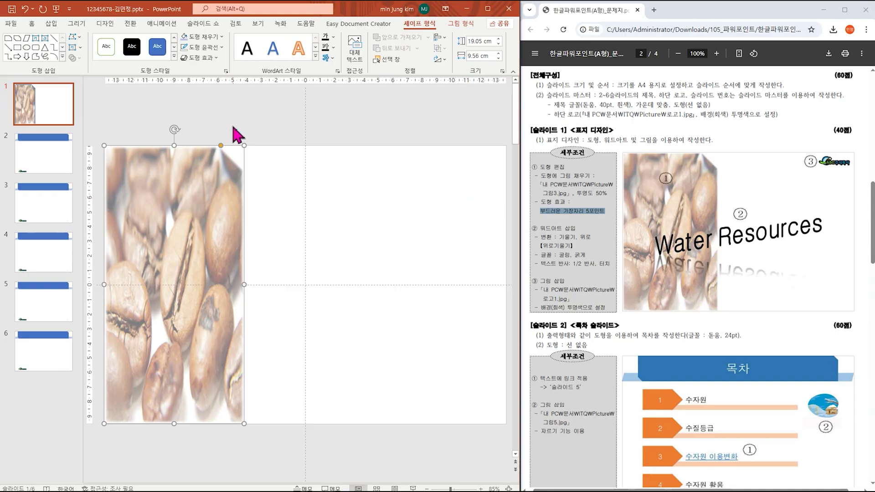
{"action": "left_click", "coordinate": [52, 24]}
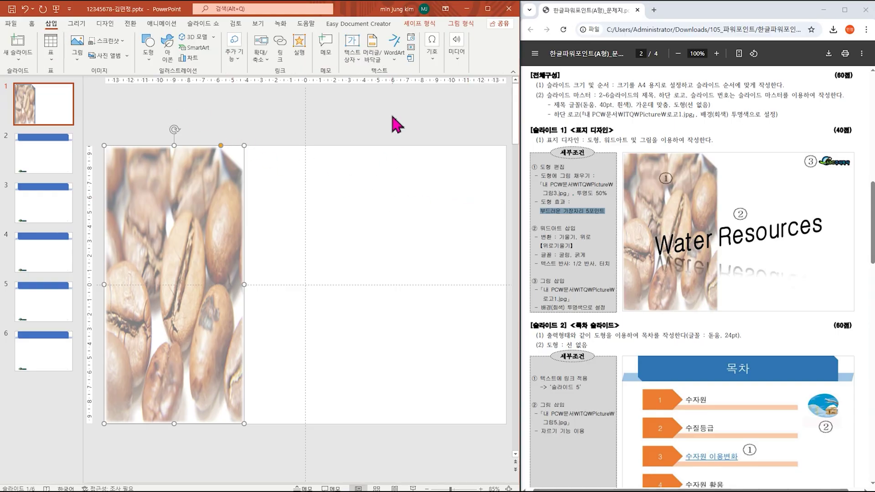
Step: Insert a WordArt reading 'Water Resources' at the slide centre, over the coffee-bean picture
{"action": "left_click", "coordinate": [400, 58]}
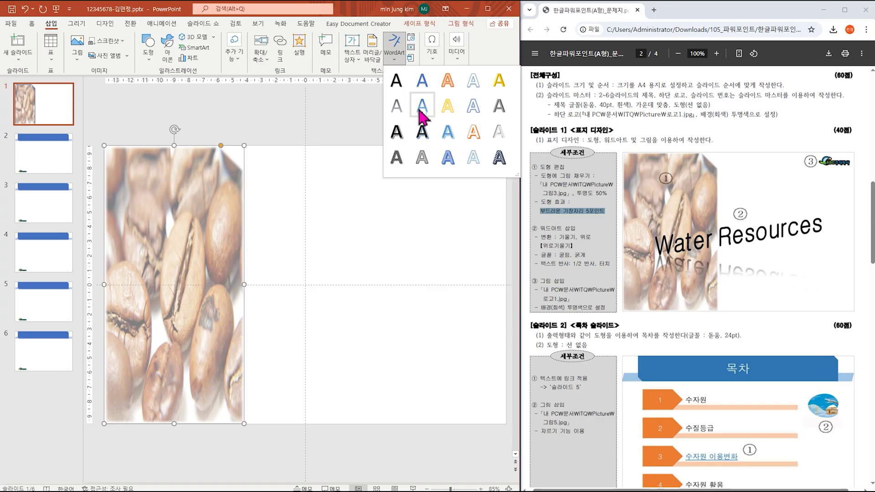
{"action": "left_click", "coordinate": [423, 106]}
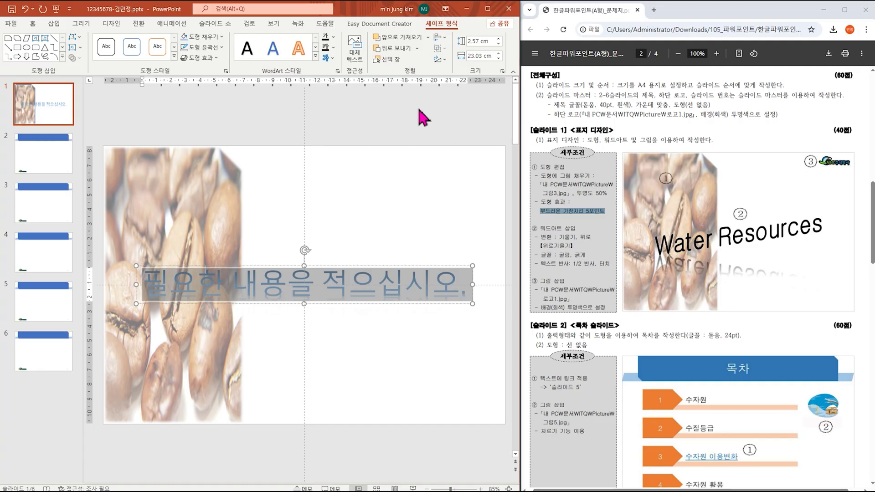
{"action": "type", "text": "W"}
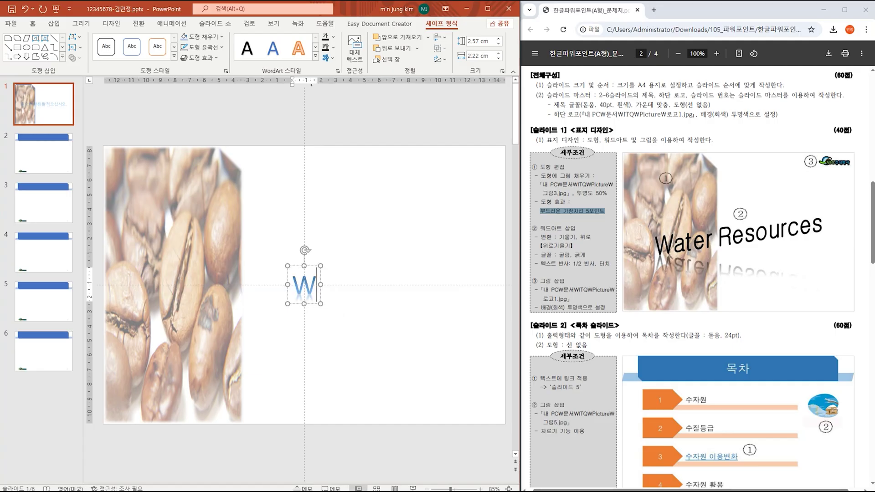
{"action": "type", "text": "ater "}
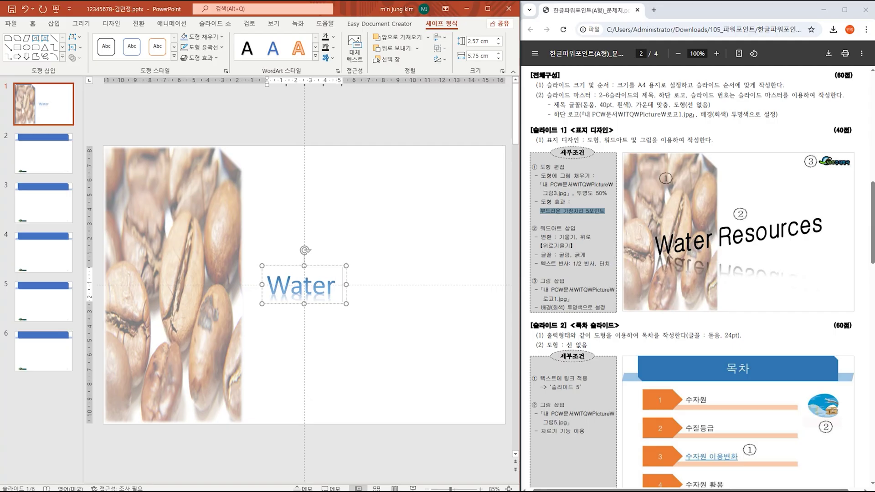
{"action": "type", "text": "Resou"}
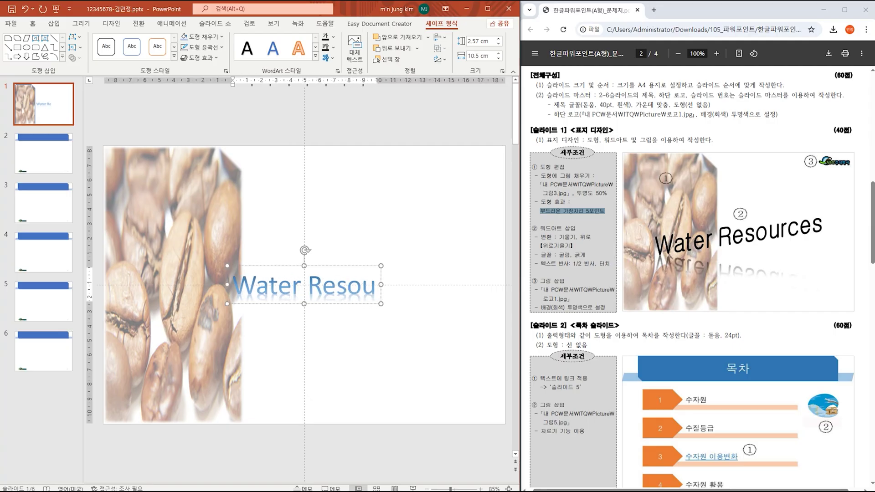
{"action": "type", "text": "rces"}
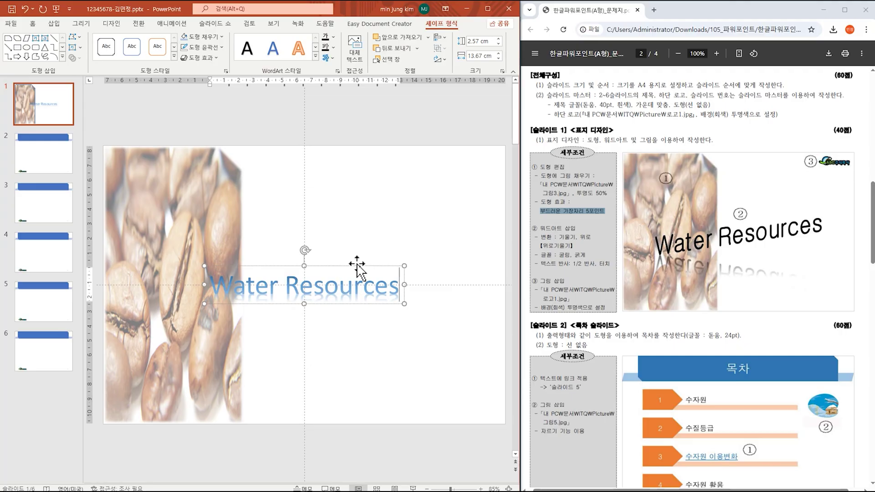
{"action": "left_click", "coordinate": [356, 266]}
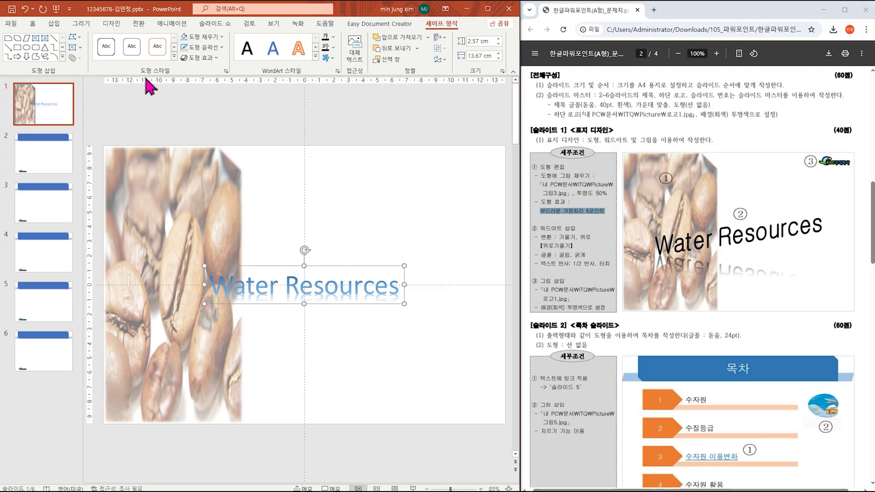
Step: Apply Capitalize Each Word to the 'Water Resources' WordArt text
{"action": "left_click", "coordinate": [33, 24]}
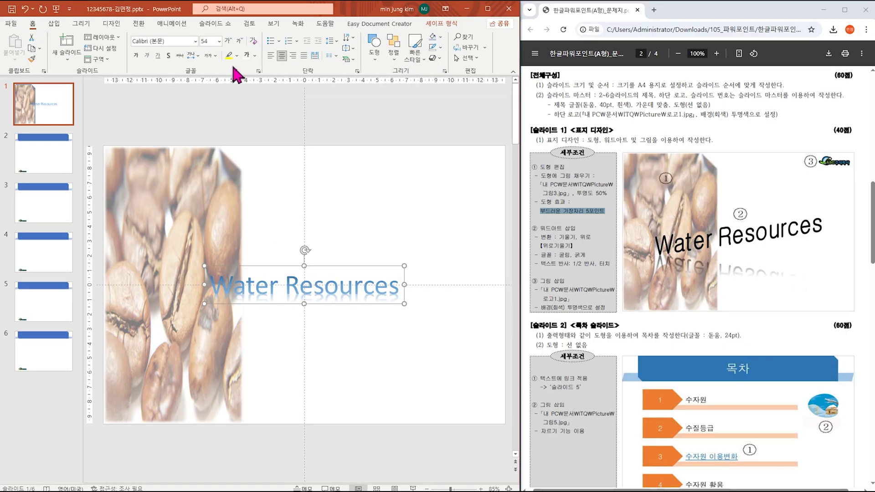
{"action": "left_click", "coordinate": [212, 55]}
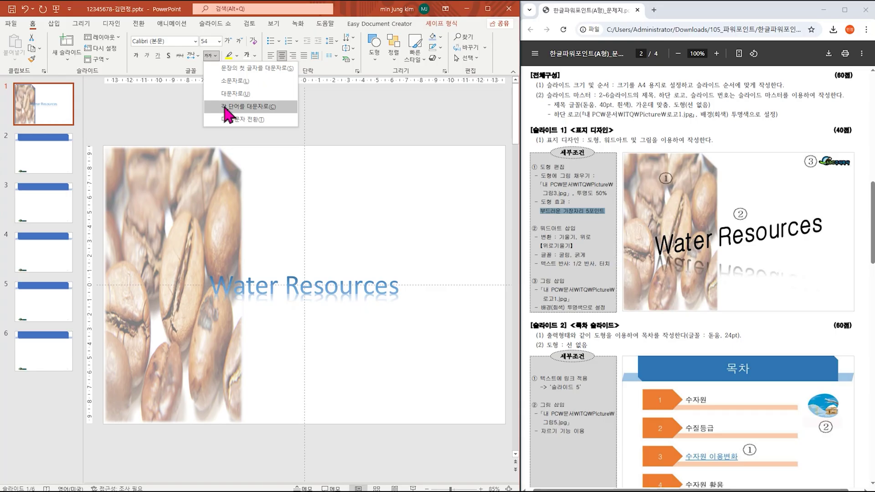
{"action": "left_click", "coordinate": [226, 114]}
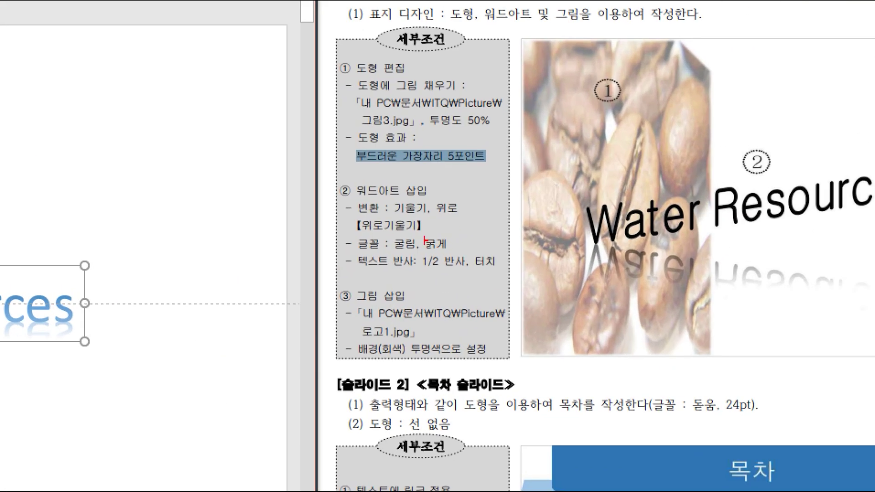
Step: Box the exam sheet's transform rule 변환: 기울기, 위로 in red
{"action": "left_click_drag", "start_coordinate": [428, 216], "coordinate": [445, 228]}
{"action": "left_click_drag", "start_coordinate": [379, 219], "coordinate": [465, 236]}
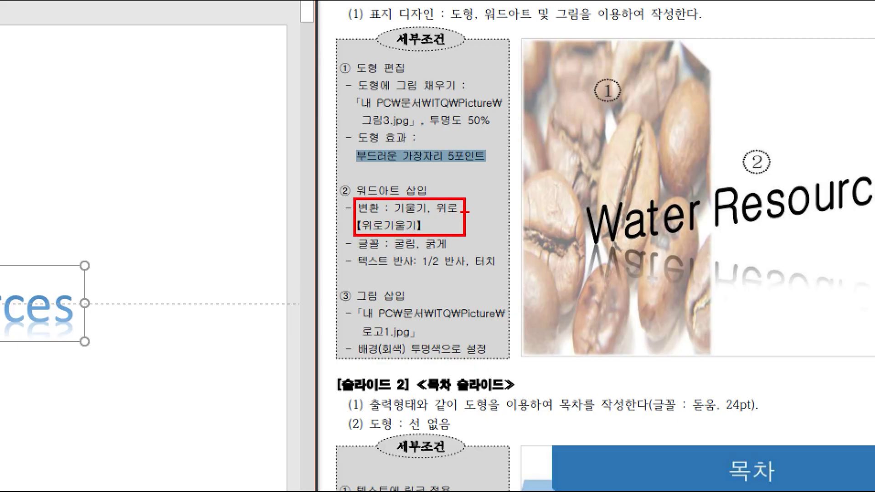
{"action": "left_click_drag", "start_coordinate": [464, 205], "coordinate": [498, 194]}
{"action": "left_click_drag", "start_coordinate": [466, 231], "coordinate": [501, 231]}
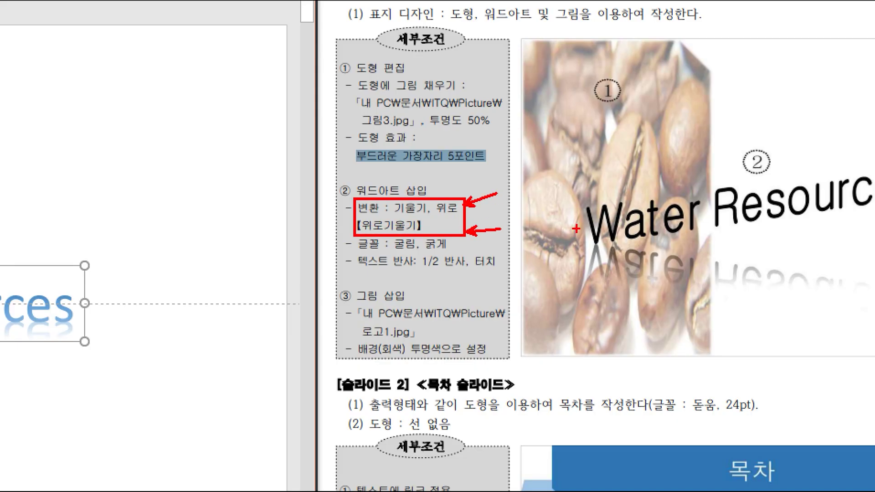
{"action": "key", "text": "Escape"}
{"action": "scroll", "coordinate": [587, 258], "scroll_direction": "up", "scroll_amount": 7}
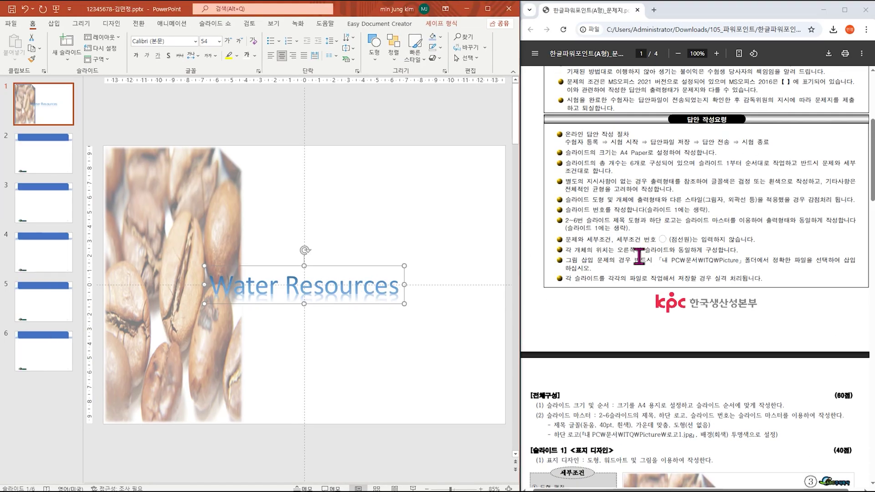
{"action": "scroll", "coordinate": [692, 217], "scroll_direction": "up", "scroll_amount": 5}
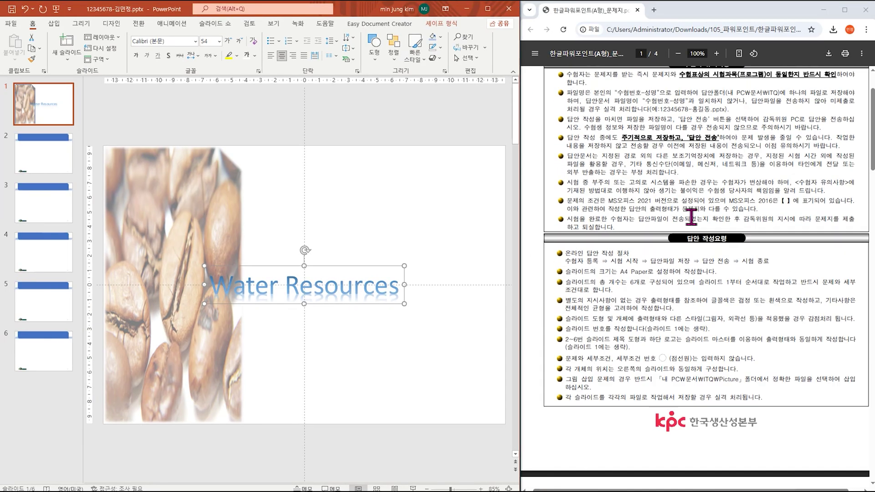
{"action": "key", "text": "ctrl+1"}
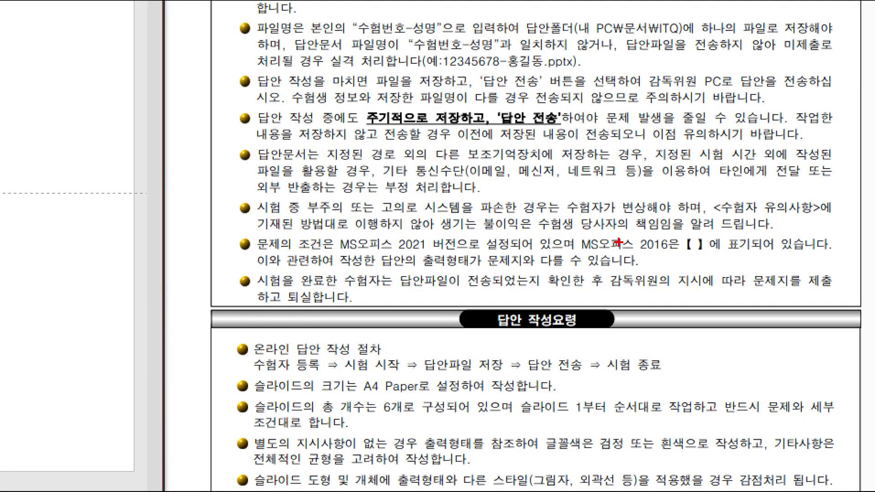
{"action": "left_click_drag", "start_coordinate": [330, 233], "coordinate": [460, 253]}
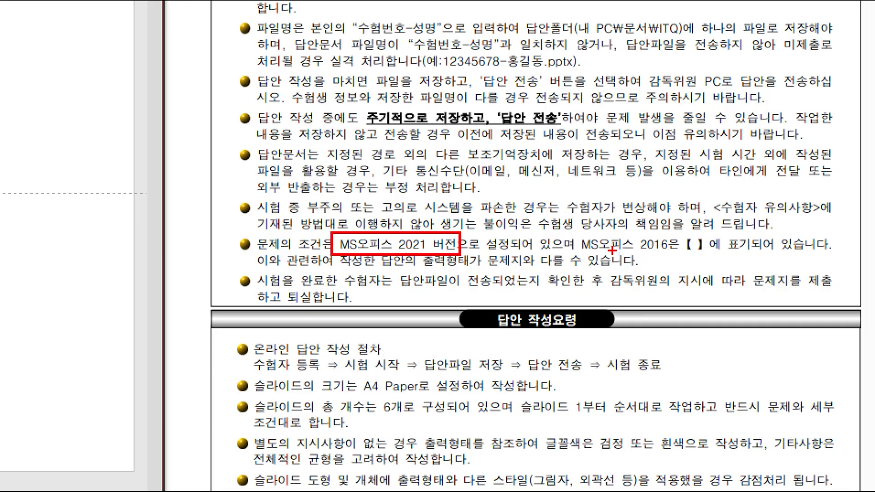
{"action": "mouse_move", "coordinate": [636, 234]}
{"action": "left_mouse_down"}
{"action": "mouse_move", "coordinate": [674, 254]}
{"action": "mouse_move", "coordinate": [710, 255]}
{"action": "left_mouse_up"}
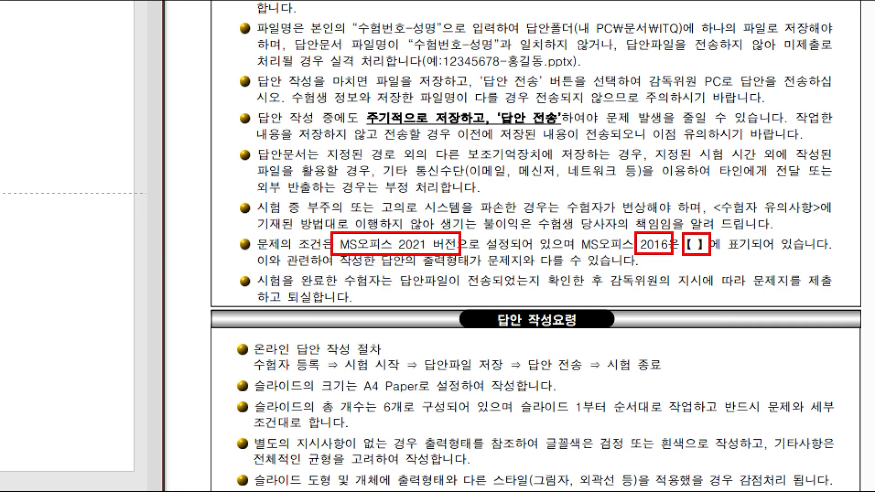
{"action": "key", "text": "Escape"}
{"action": "scroll", "coordinate": [756, 307], "scroll_direction": "down", "scroll_amount": 10}
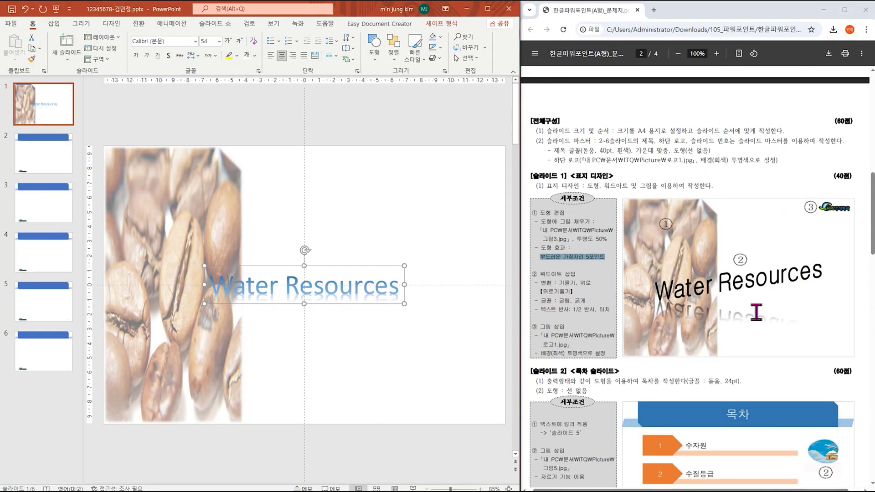
{"action": "key", "text": "ctrl+1"}
{"action": "left_click", "coordinate": [589, 302]}
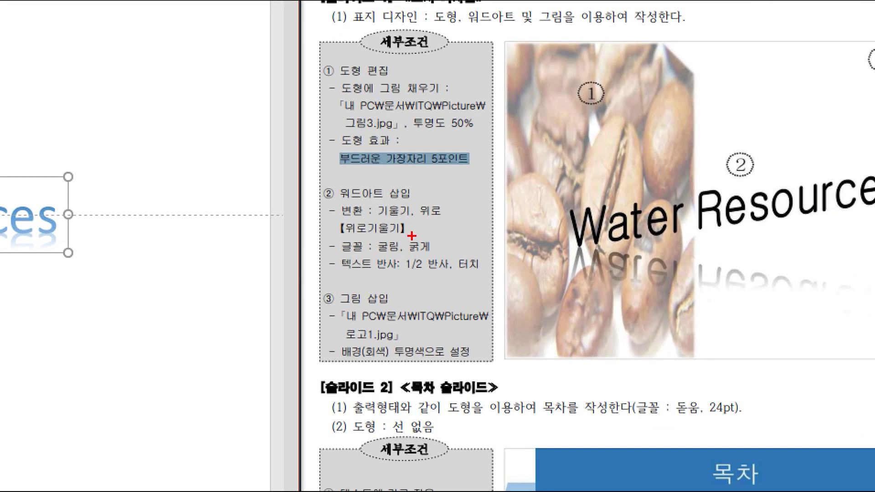
{"action": "left_click_drag", "start_coordinate": [329, 201], "coordinate": [460, 222]}
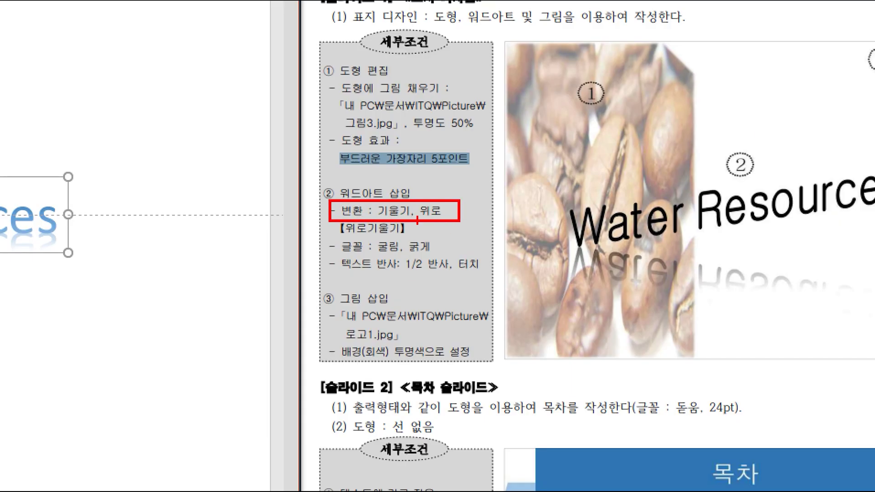
{"action": "mouse_move", "coordinate": [470, 207]}
{"action": "left_mouse_down"}
{"action": "mouse_move", "coordinate": [486, 217]}
{"action": "mouse_move", "coordinate": [466, 229]}
{"action": "left_mouse_up"}
{"action": "left_click_drag", "start_coordinate": [365, 236], "coordinate": [466, 257]}
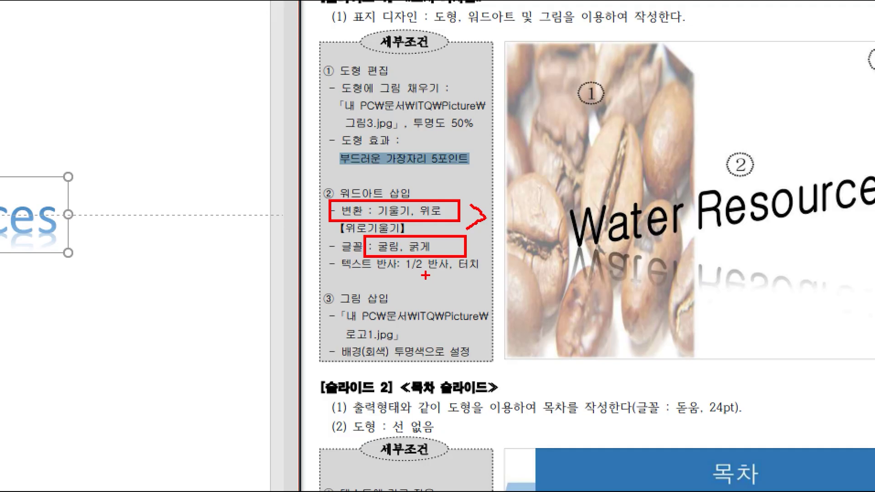
{"action": "key", "text": "Escape"}
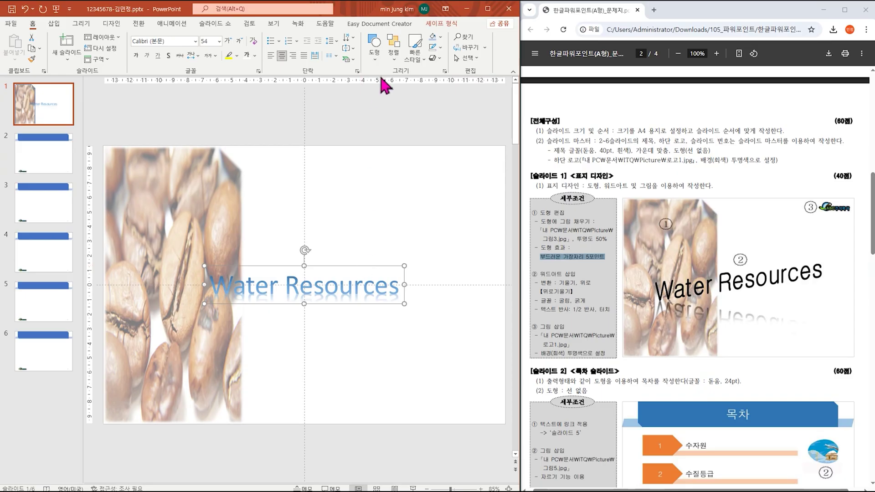
{"action": "left_click", "coordinate": [441, 25]}
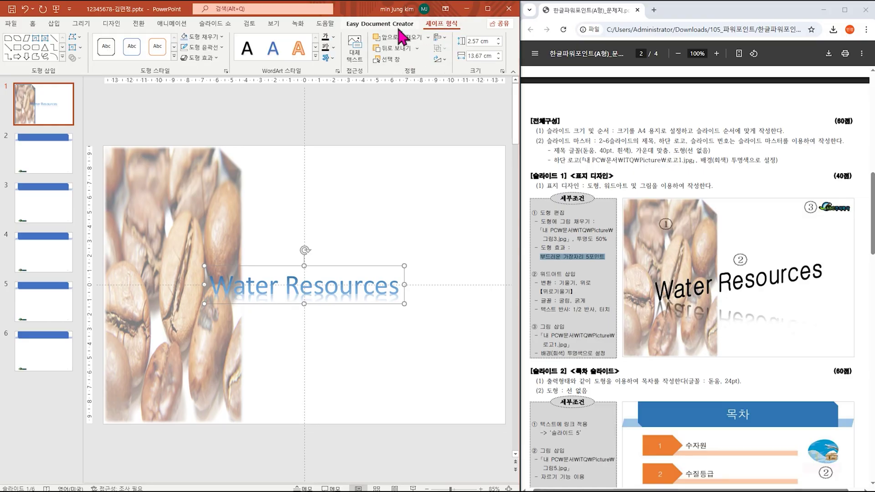
Step: Fill the 'Water Resources' WordArt text with solid black instead of pale blue
{"action": "left_click", "coordinate": [334, 38]}
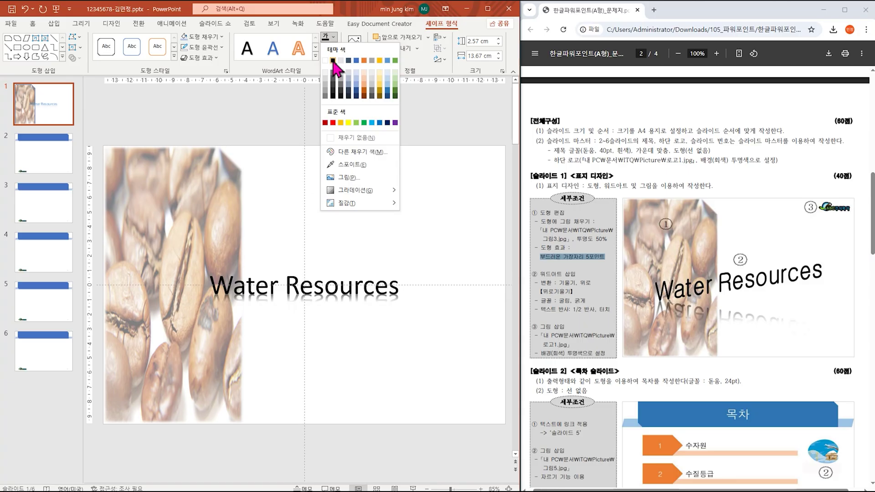
{"action": "left_click", "coordinate": [333, 61]}
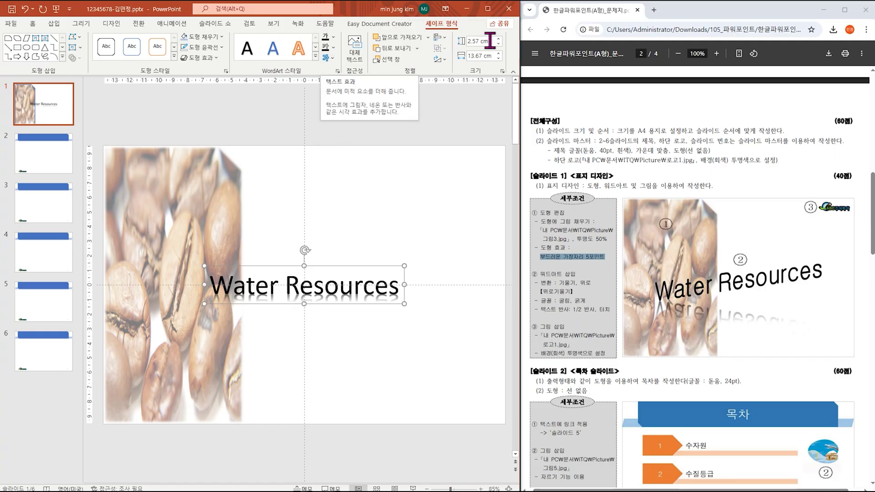
{"action": "left_click", "coordinate": [491, 11]}
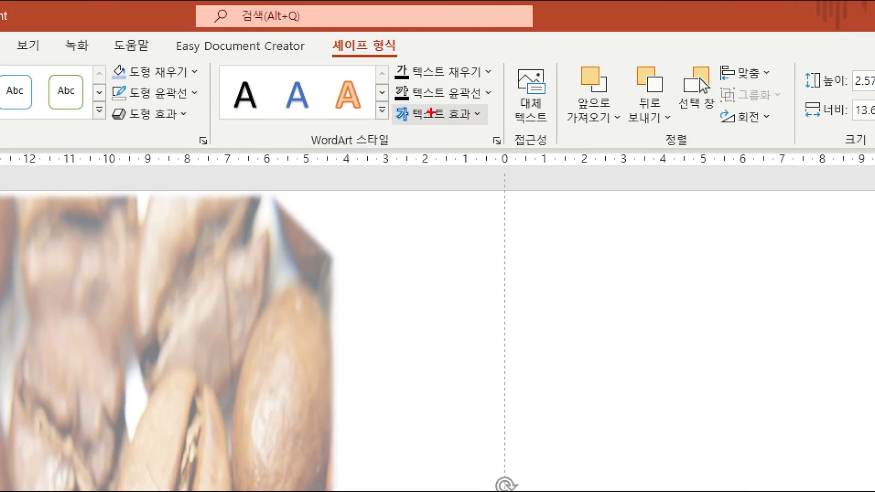
Step: Snap the PowerPoint window to the left half, beside the PDF task sheet
{"action": "left_click_drag", "start_coordinate": [394, 104], "coordinate": [492, 131]}
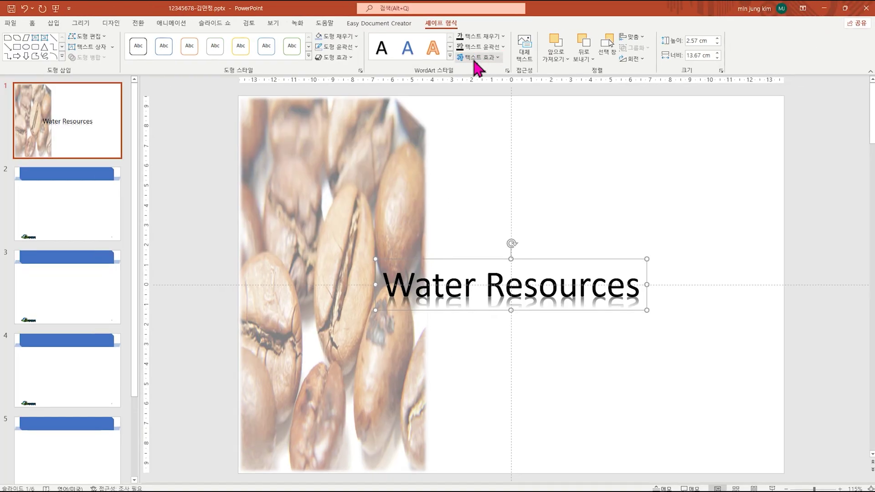
{"action": "left_click", "coordinate": [436, 114]}
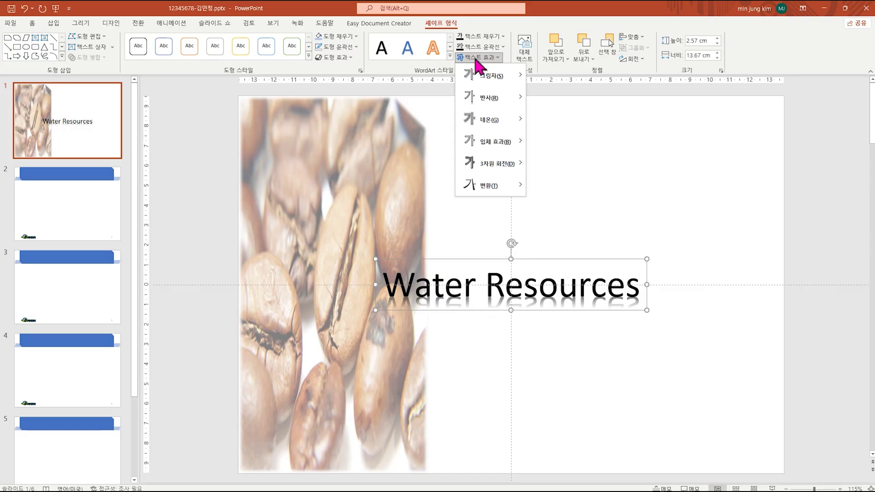
{"action": "left_click_drag", "start_coordinate": [612, 9], "coordinate": [3, 24]}
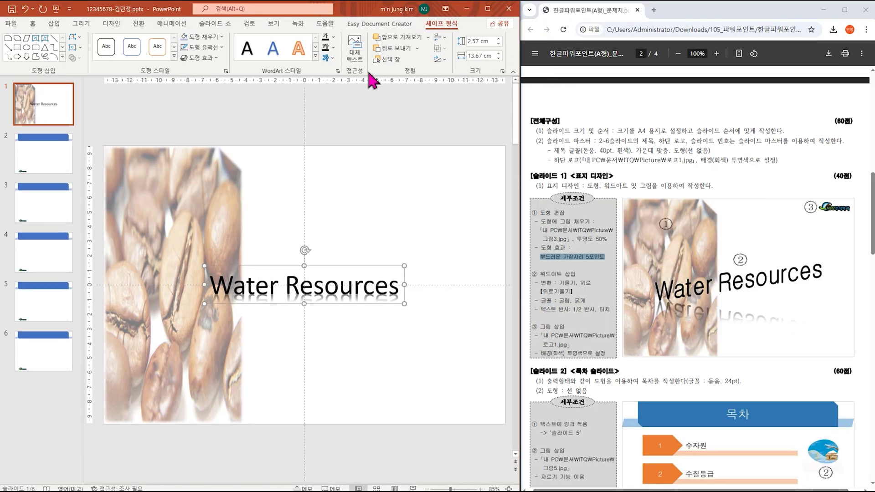
Step: Give the 'Water Resources' WordArt a touching reflection
{"action": "left_click", "coordinate": [333, 57]}
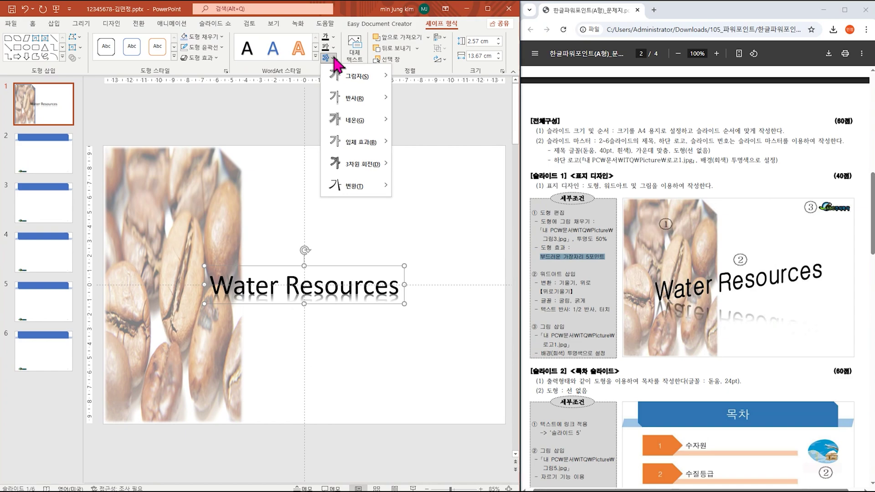
{"action": "mouse_move", "coordinate": [373, 101]}
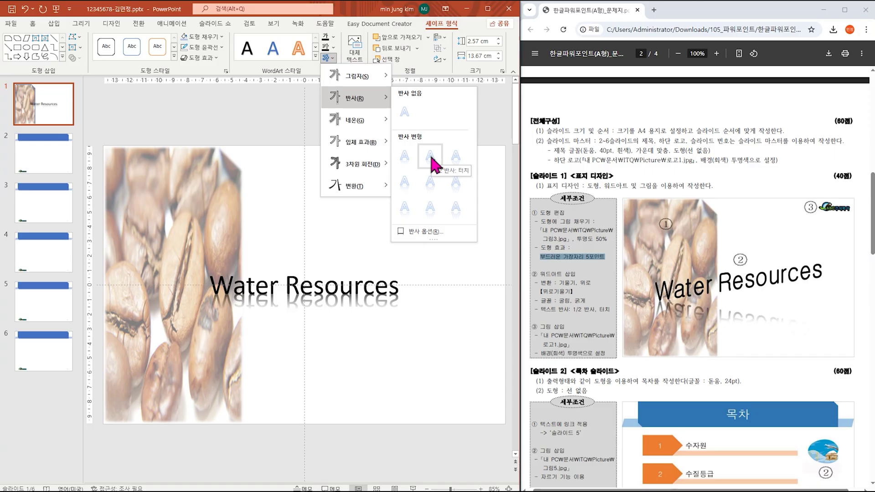
{"action": "left_click", "coordinate": [433, 162]}
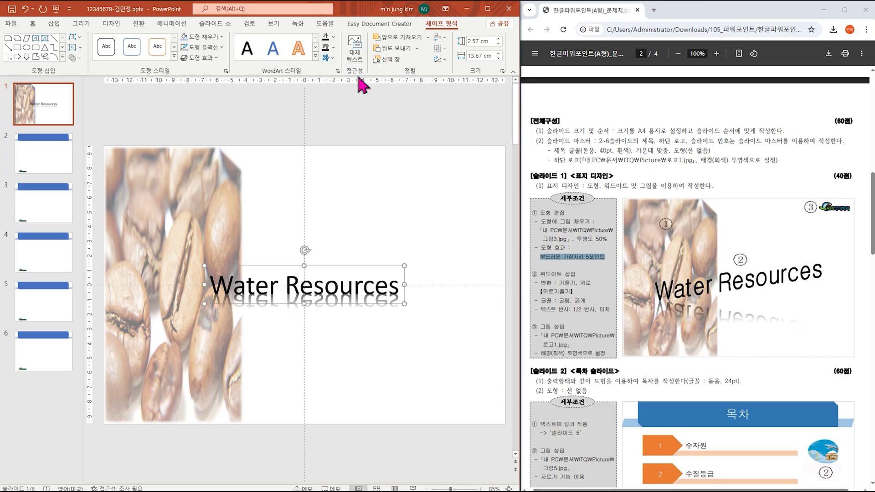
{"action": "left_click", "coordinate": [332, 60]}
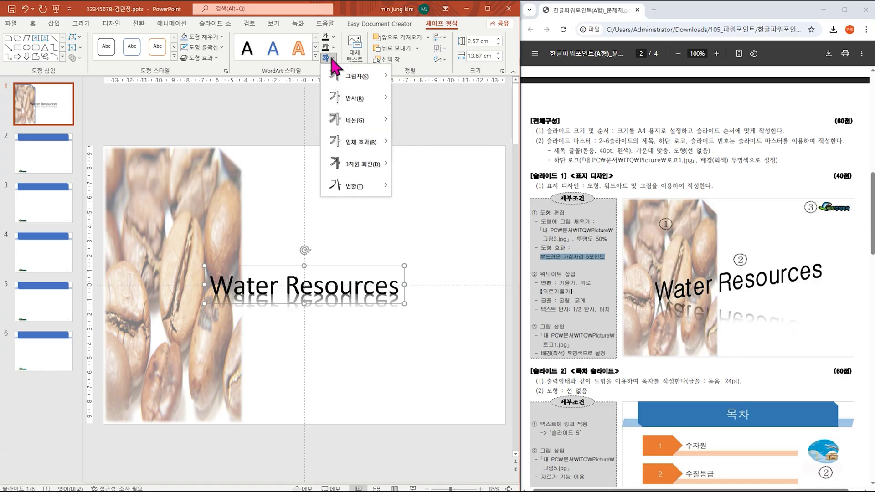
{"action": "mouse_move", "coordinate": [349, 187]}
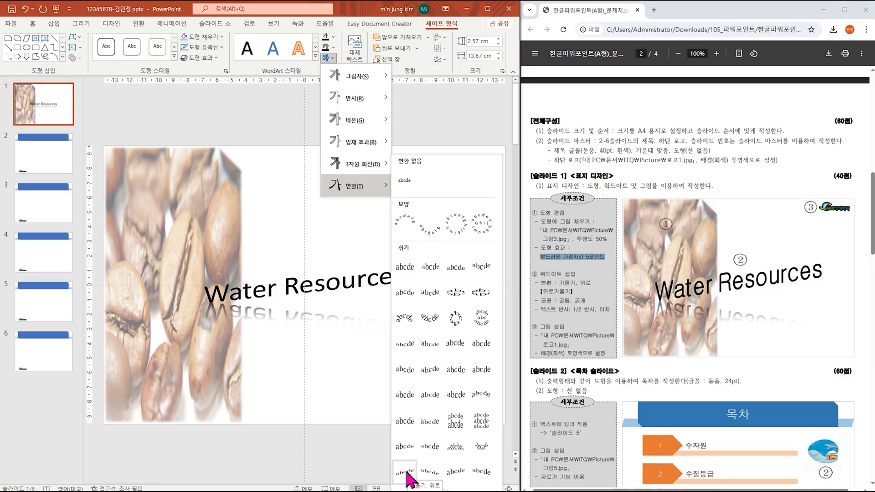
Step: Apply the Arch Up (휘기: 위로) warp transform to the 'Water Resources' WordArt
{"action": "left_click", "coordinate": [406, 473]}
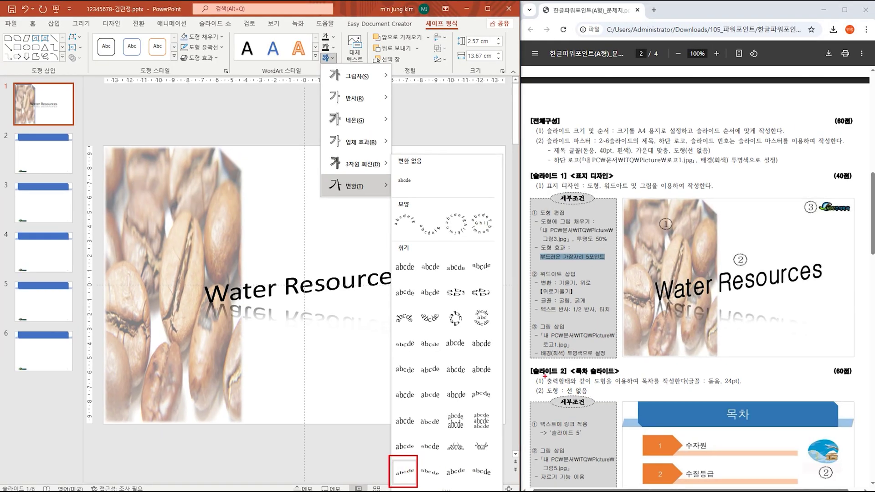
{"action": "left_click_drag", "start_coordinate": [661, 306], "coordinate": [824, 288]}
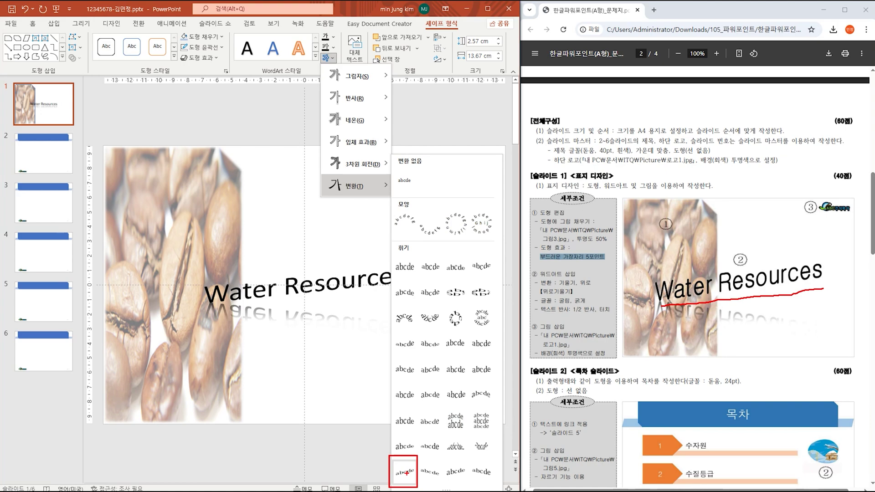
{"action": "key", "text": "Escape"}
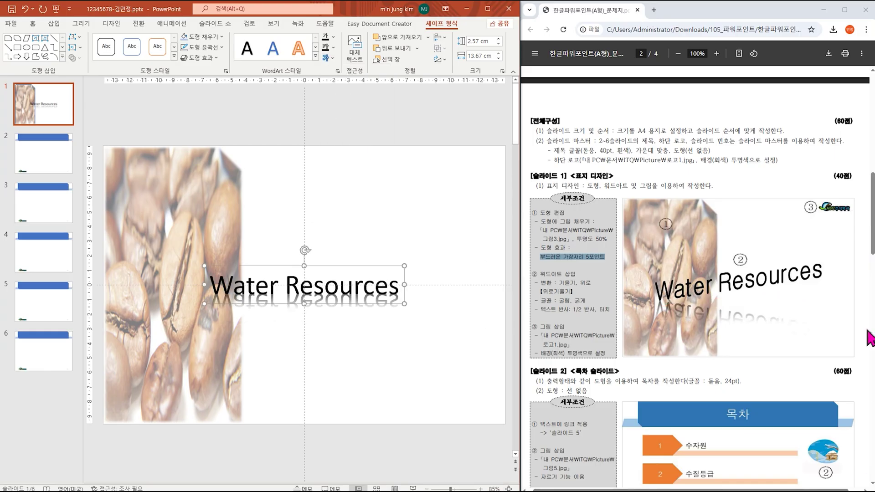
{"action": "left_click", "coordinate": [325, 58]}
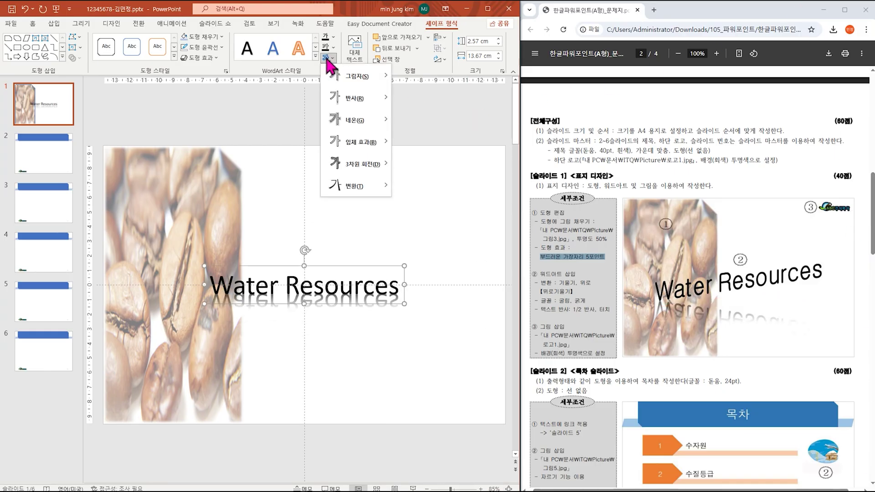
{"action": "mouse_move", "coordinate": [355, 186]}
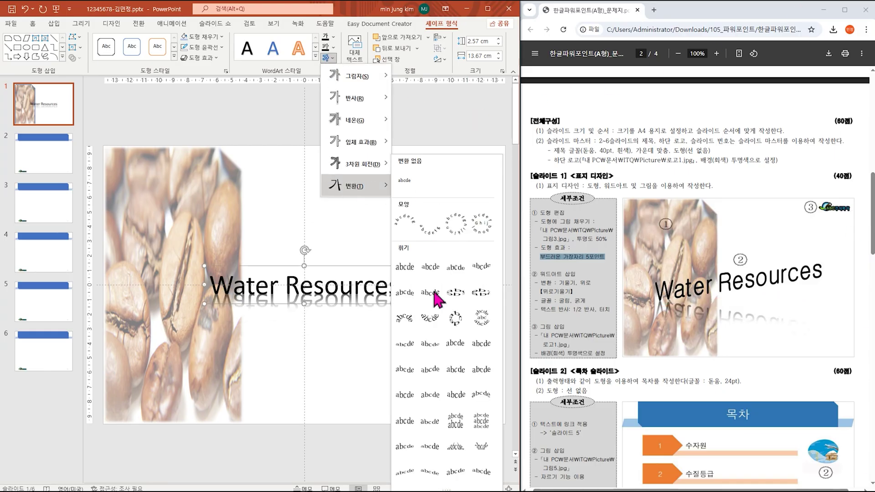
{"action": "left_click", "coordinate": [401, 474]}
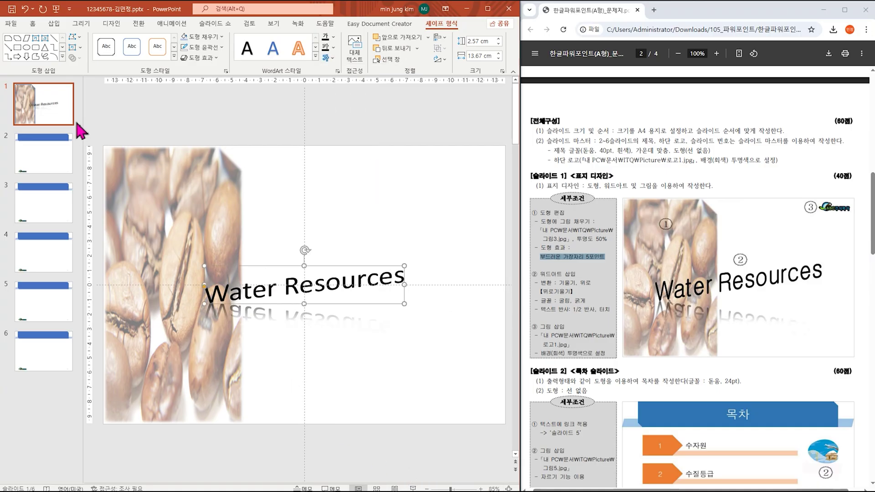
{"action": "left_click", "coordinate": [33, 25]}
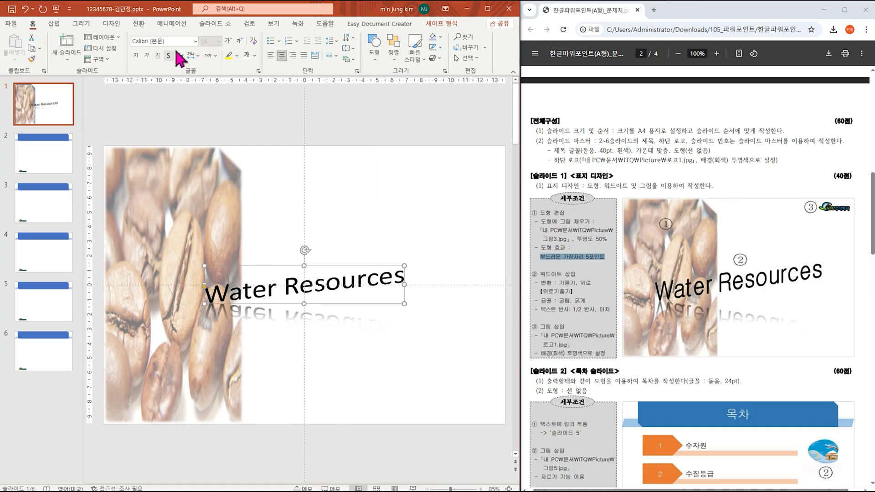
Step: Set the WordArt to bold 굴림 and stretch it taller
{"action": "left_click", "coordinate": [195, 41]}
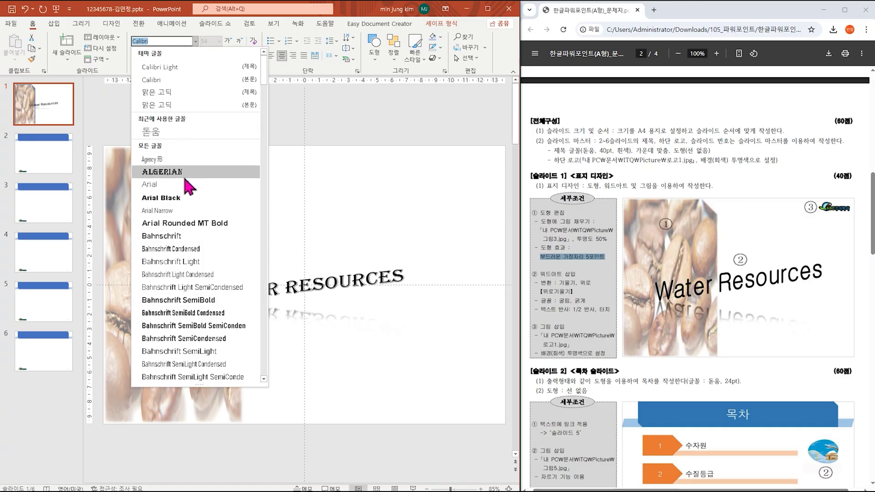
{"action": "scroll", "coordinate": [189, 187], "scroll_direction": "down", "scroll_amount": 20}
{"action": "scroll", "coordinate": [187, 185], "scroll_direction": "down", "scroll_amount": 20}
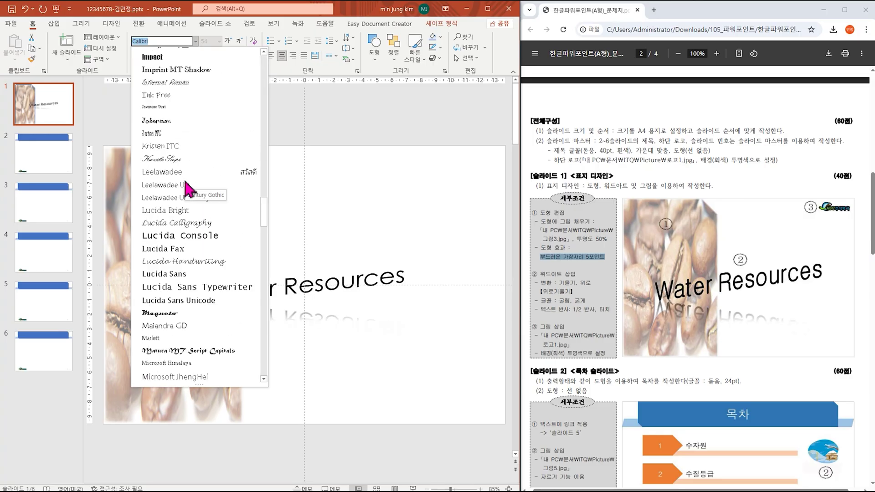
{"action": "scroll", "coordinate": [189, 187], "scroll_direction": "down", "scroll_amount": 20}
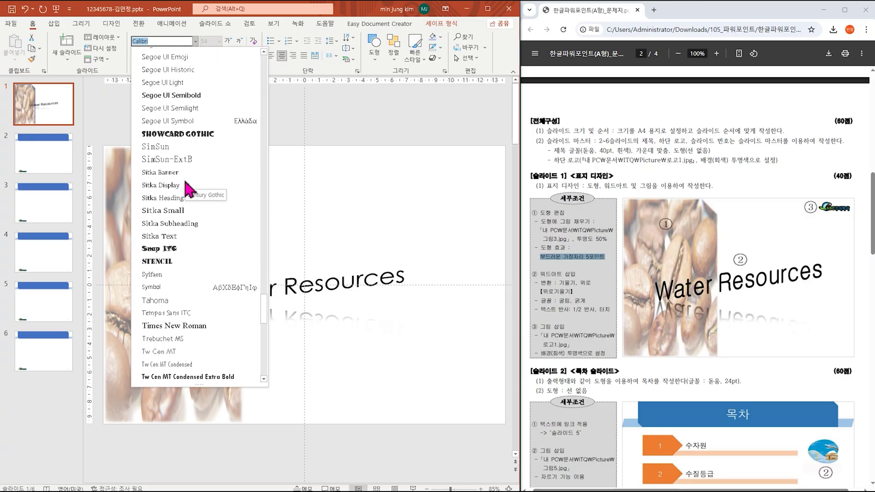
{"action": "left_click", "coordinate": [173, 248]}
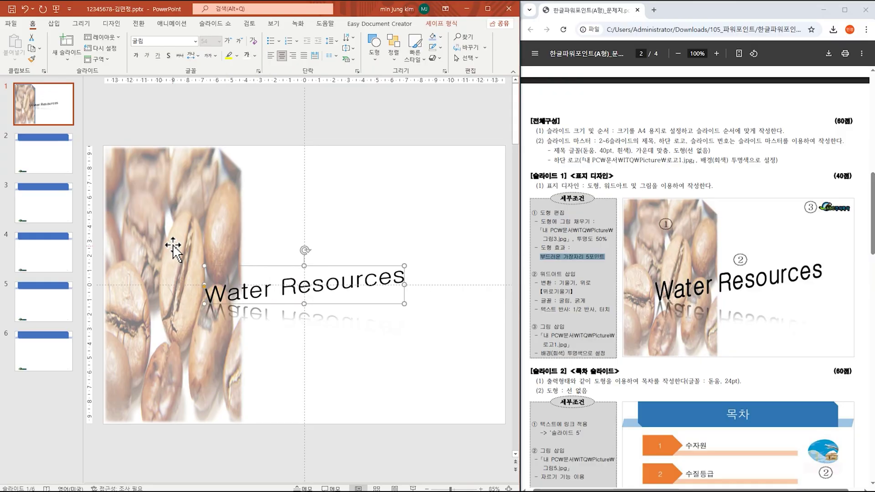
{"action": "left_click", "coordinate": [136, 62]}
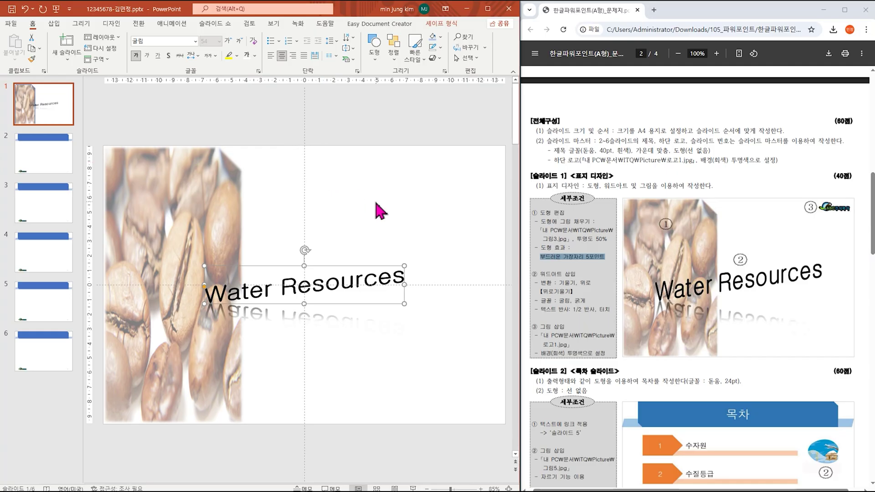
{"action": "left_click_drag", "start_coordinate": [304, 266], "coordinate": [305, 249]}
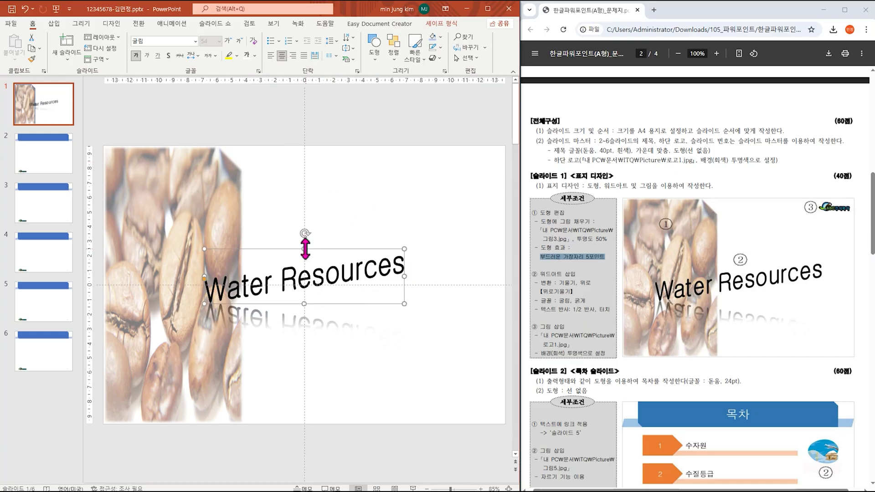
{"action": "left_click_drag", "start_coordinate": [290, 255], "coordinate": [285, 250]}
Step: Widen the coffee-bean picture to the right and shift the WordArt slightly right
{"action": "left_click", "coordinate": [234, 221]}
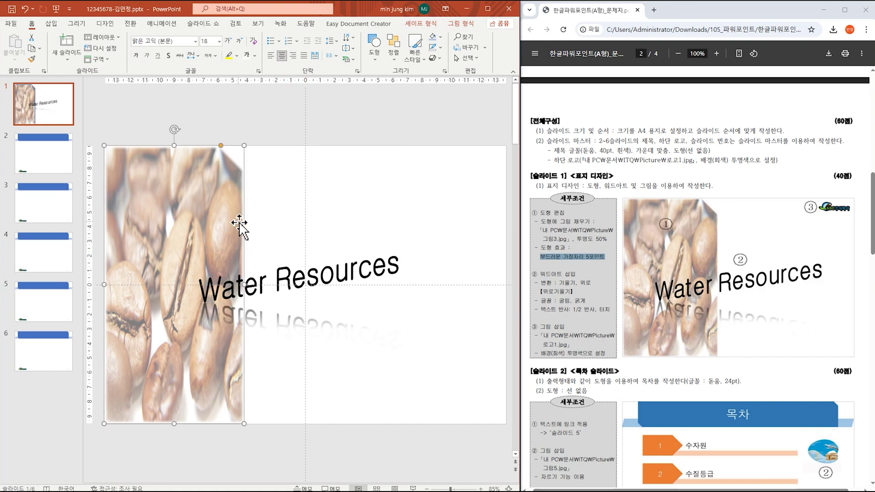
{"action": "left_click_drag", "start_coordinate": [244, 285], "coordinate": [274, 284]}
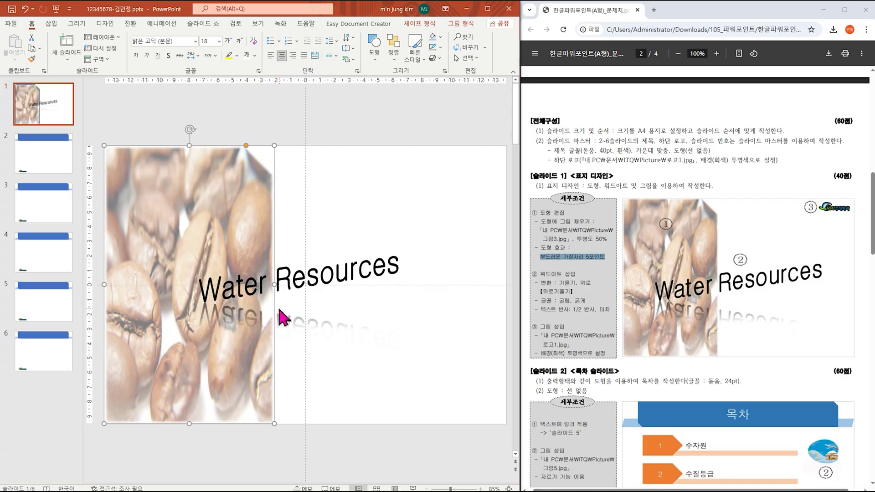
{"action": "left_click", "coordinate": [367, 289]}
{"action": "left_click", "coordinate": [355, 255]}
{"action": "left_click_drag", "start_coordinate": [359, 250], "coordinate": [367, 250]}
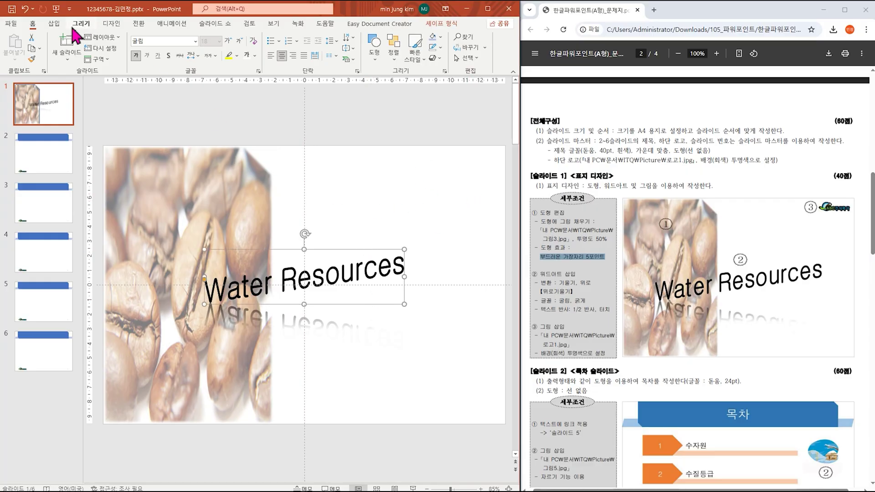
Step: Insert the 로고1.jpg logo and make its grey background transparent
{"action": "left_click", "coordinate": [53, 23]}
{"action": "left_click", "coordinate": [75, 48]}
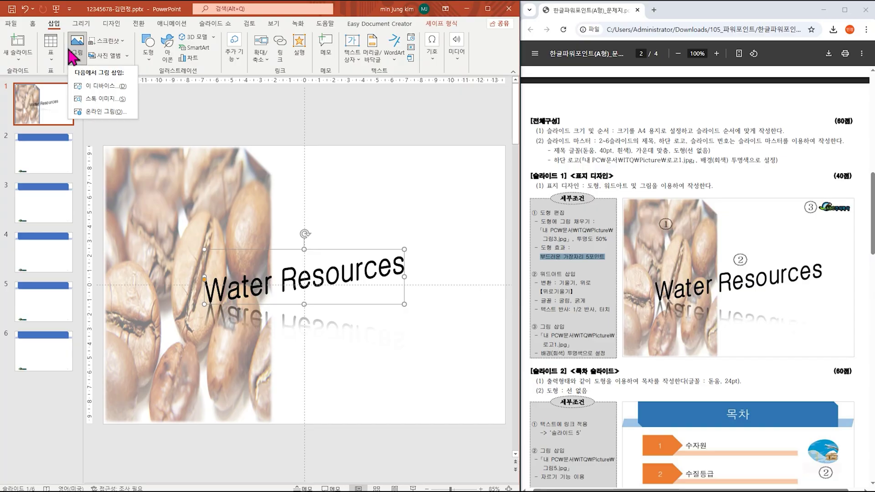
{"action": "left_click", "coordinate": [91, 85]}
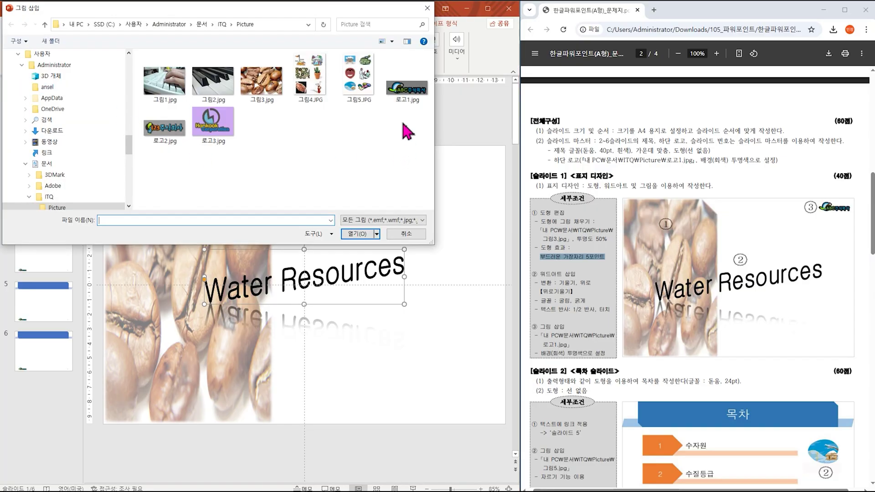
{"action": "double_click", "coordinate": [406, 96]}
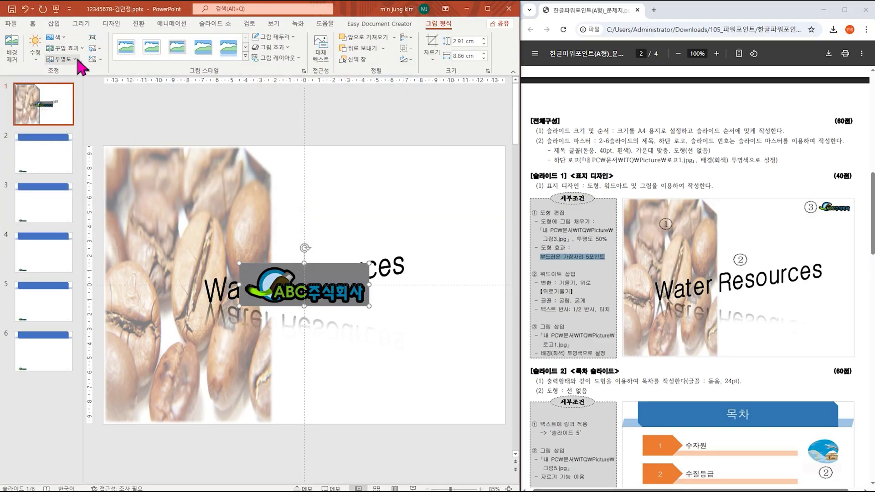
{"action": "left_click", "coordinate": [55, 37]}
{"action": "left_click", "coordinate": [105, 195]}
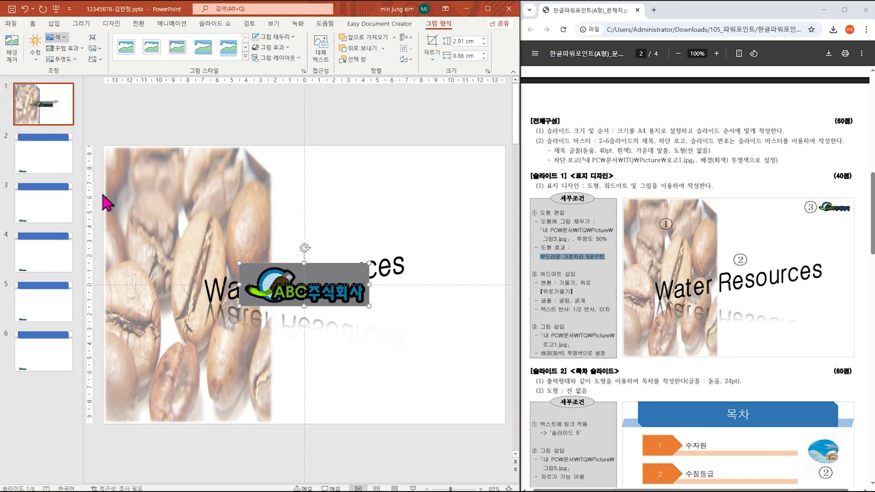
{"action": "left_click", "coordinate": [317, 266]}
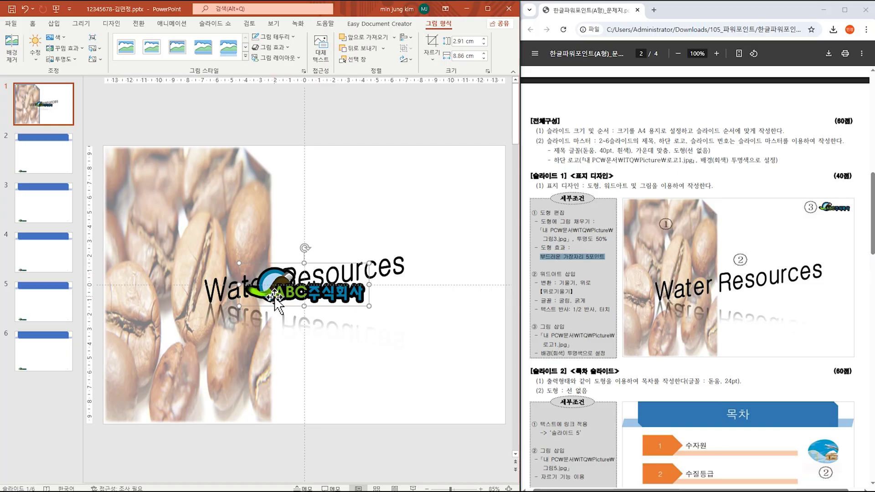
Step: Shrink the logo to 1.91 × 5.83 cm in slide 1's top-right corner, then open slide 2
{"action": "left_click_drag", "start_coordinate": [238, 308], "coordinate": [269, 297]}
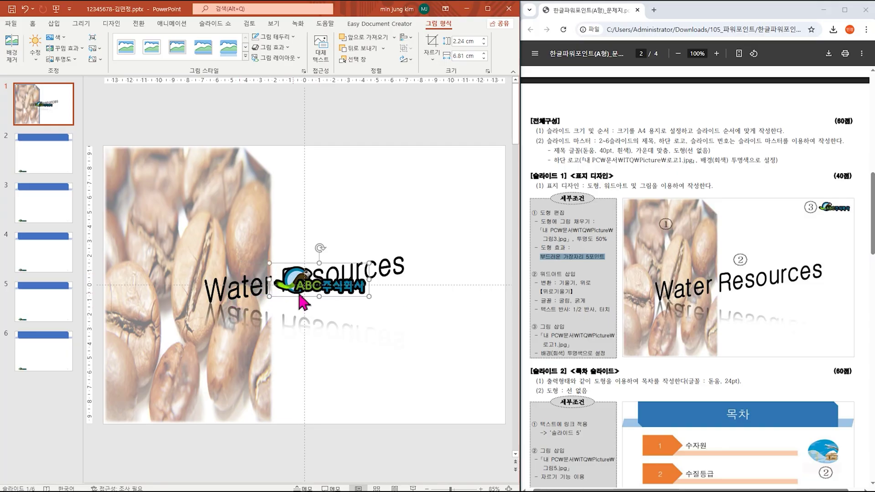
{"action": "left_click_drag", "start_coordinate": [323, 281], "coordinate": [435, 181]}
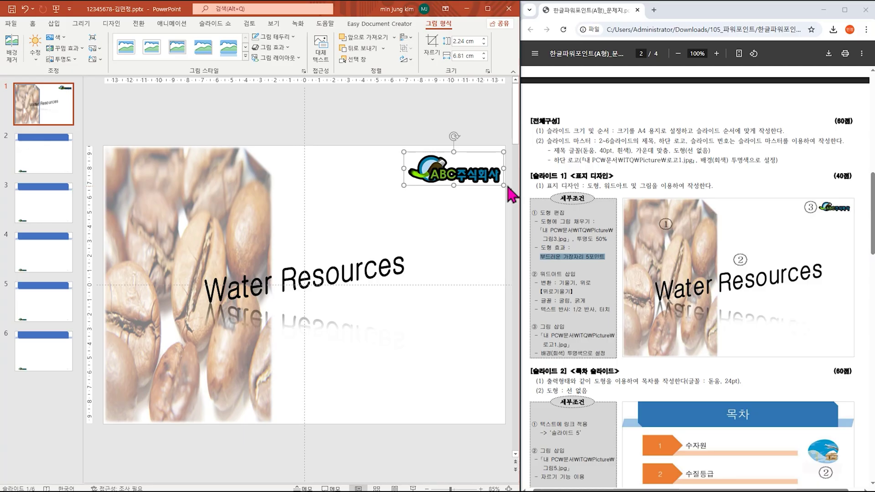
{"action": "left_click_drag", "start_coordinate": [454, 168], "coordinate": [413, 182]}
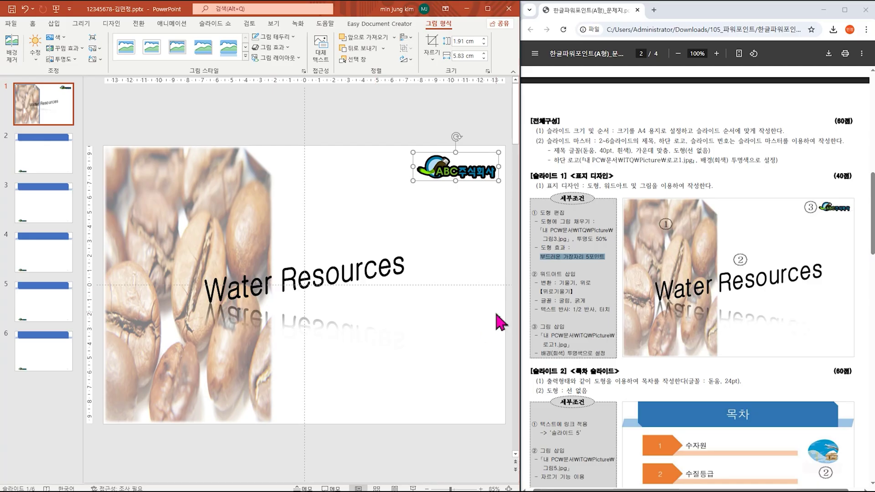
{"action": "scroll", "coordinate": [651, 283], "scroll_direction": "down", "scroll_amount": 4}
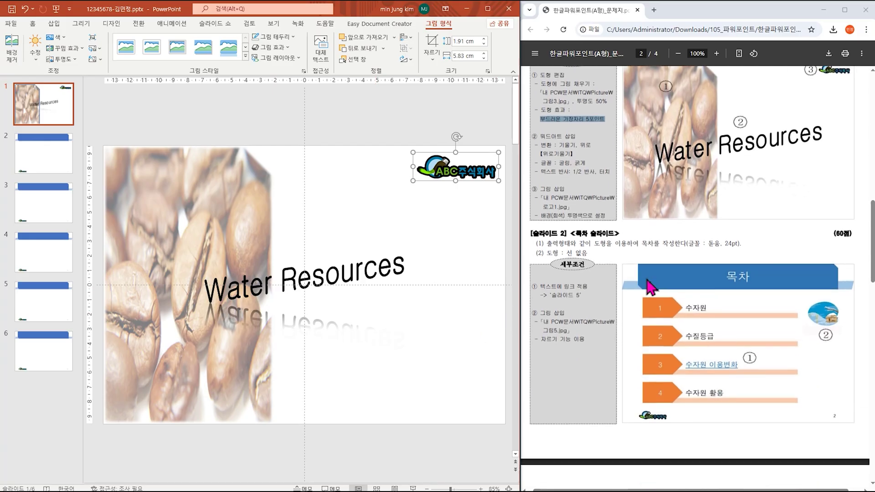
{"action": "left_click", "coordinate": [44, 167]}
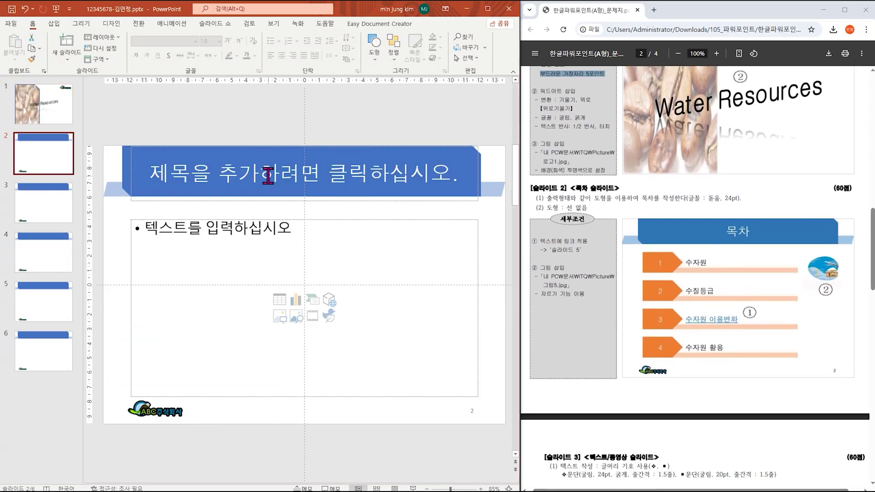
Step: Enter '목차' as slide 2's title
{"action": "left_click", "coordinate": [320, 176]}
{"action": "type", "text": "ahr"}
{"action": "key", "text": "BackSpace"}
{"action": "key", "text": "BackSpace"}
{"action": "key", "text": "BackSpace"}
{"action": "key", "text": "Hangul"}
{"action": "type", "text": "목차"}
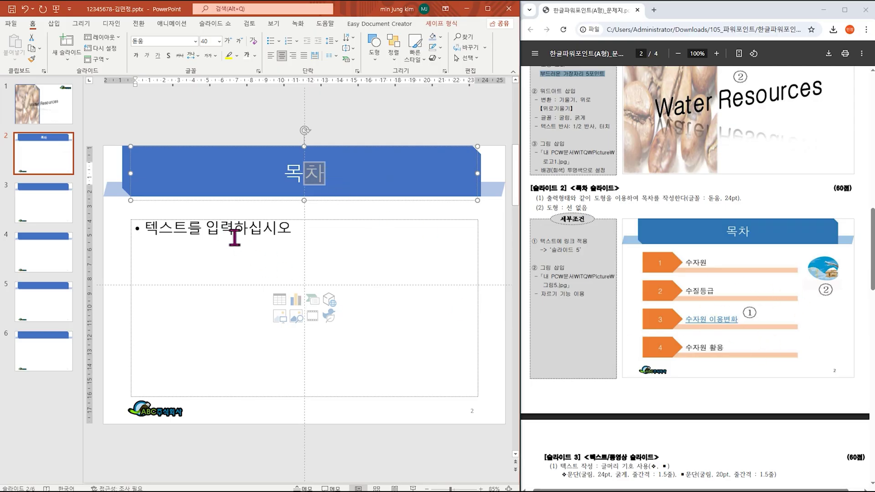
Step: Delete slide 2's empty body text placeholder
{"action": "left_click", "coordinate": [383, 222]}
{"action": "key", "text": "Escape"}
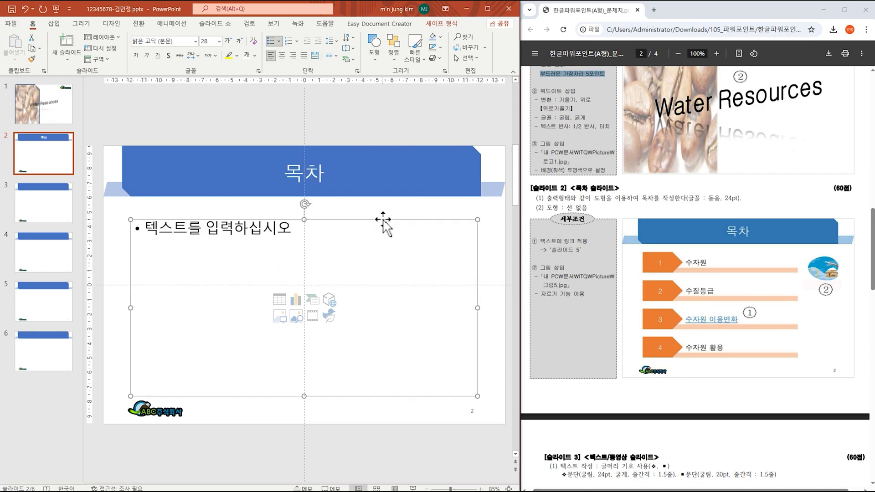
{"action": "key", "text": "Delete"}
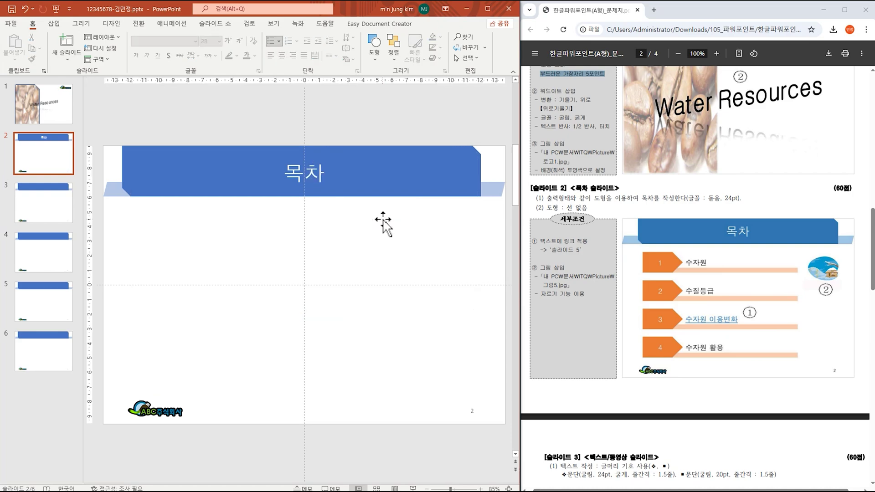
Step: Draw a long thin rectangle bar below the 목차 title
{"action": "left_click", "coordinate": [119, 46]}
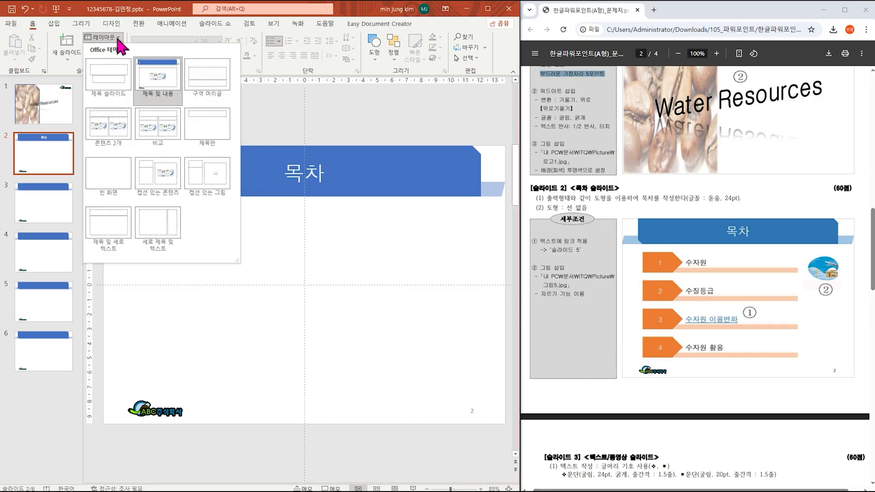
{"action": "left_click", "coordinate": [346, 267]}
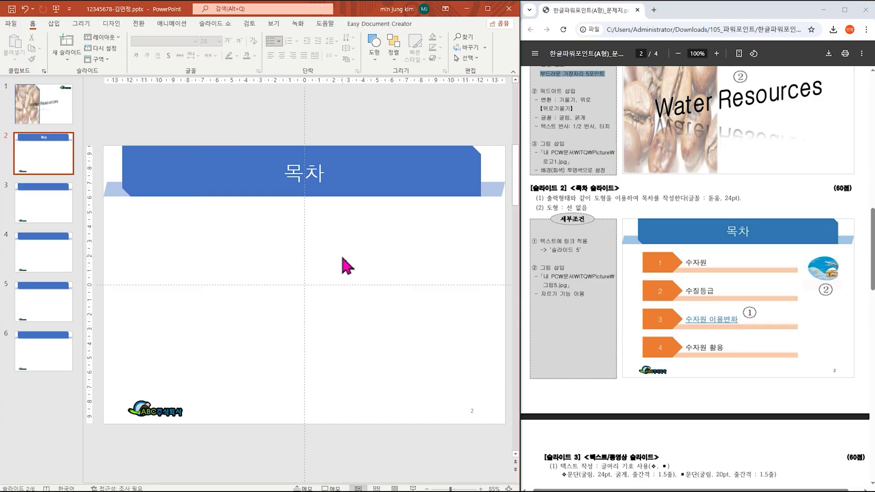
{"action": "left_click", "coordinate": [54, 24]}
{"action": "left_click", "coordinate": [148, 50]}
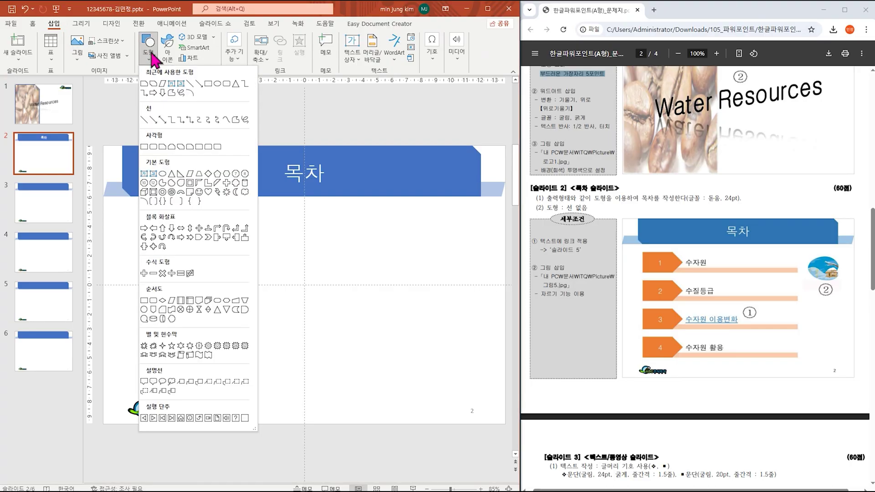
{"action": "left_click", "coordinate": [146, 147]}
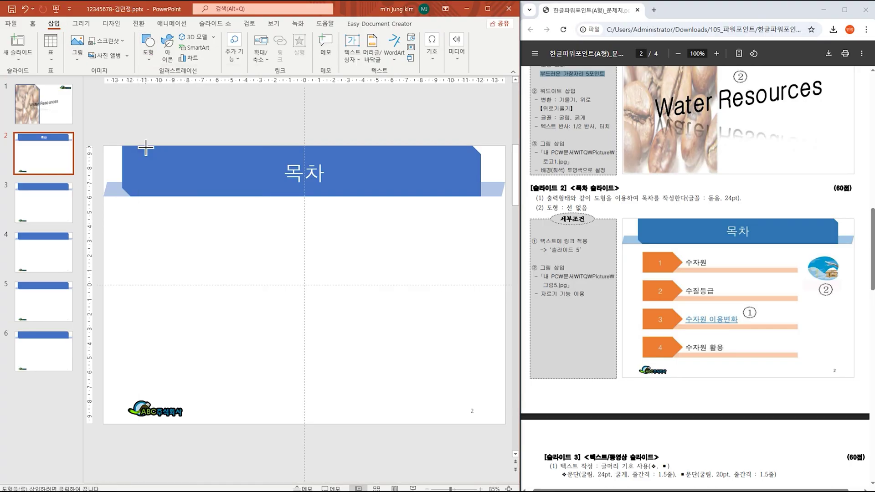
{"action": "left_click", "coordinate": [150, 53]}
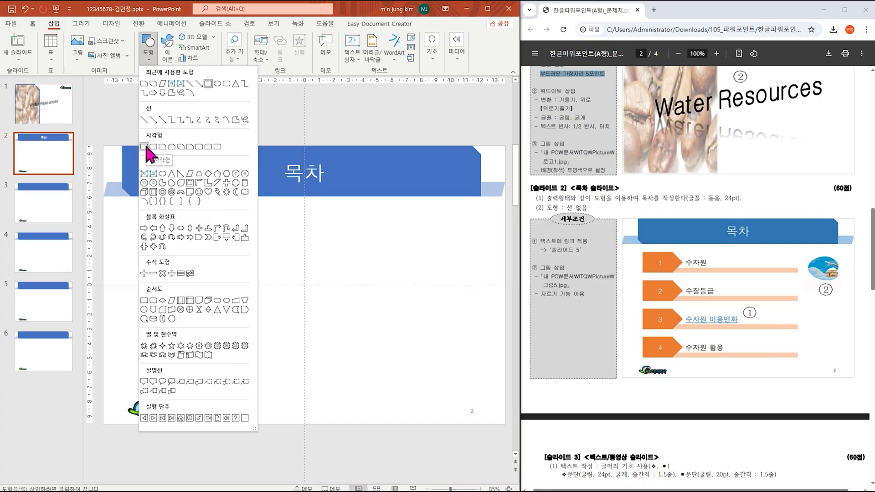
{"action": "left_click", "coordinate": [146, 148]}
{"action": "left_click", "coordinate": [150, 64]}
{"action": "left_click", "coordinate": [145, 148]}
{"action": "left_click_drag", "start_coordinate": [167, 239], "coordinate": [416, 247]}
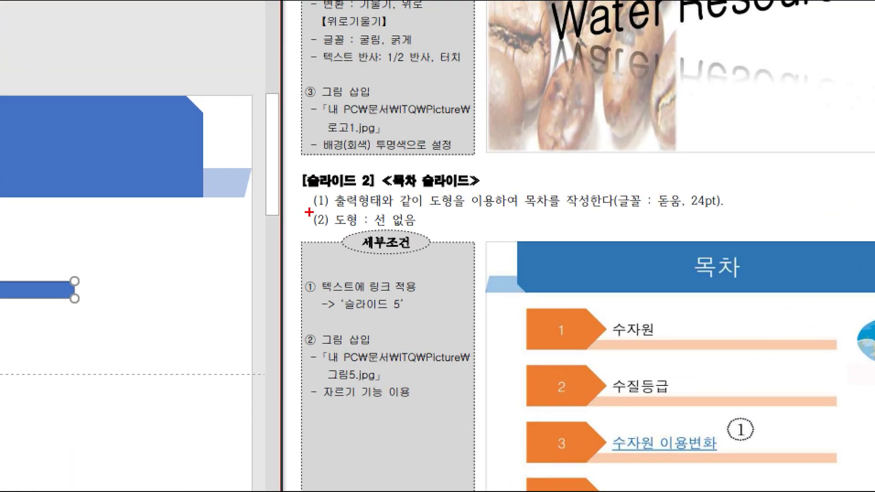
Step: Give the 0.56 × 17.12 cm bar no outline and a light-blue fill
{"action": "left_click_drag", "start_coordinate": [308, 212], "coordinate": [438, 235]}
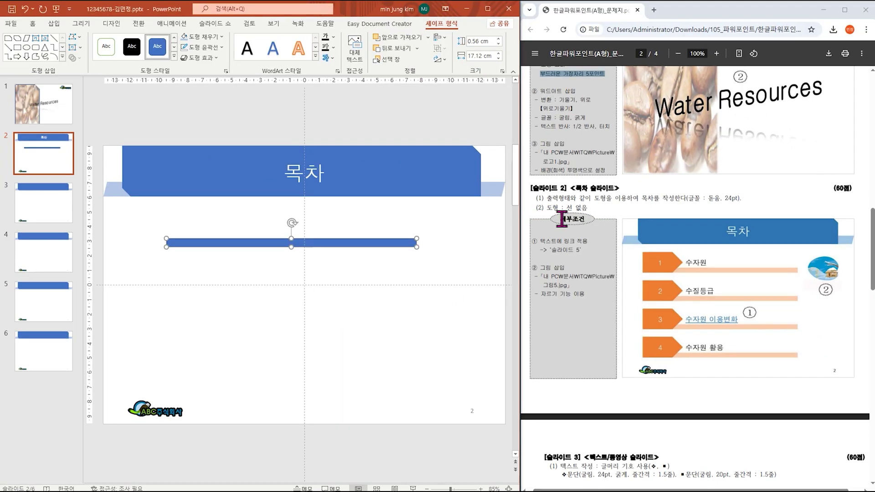
{"action": "left_click", "coordinate": [213, 47]}
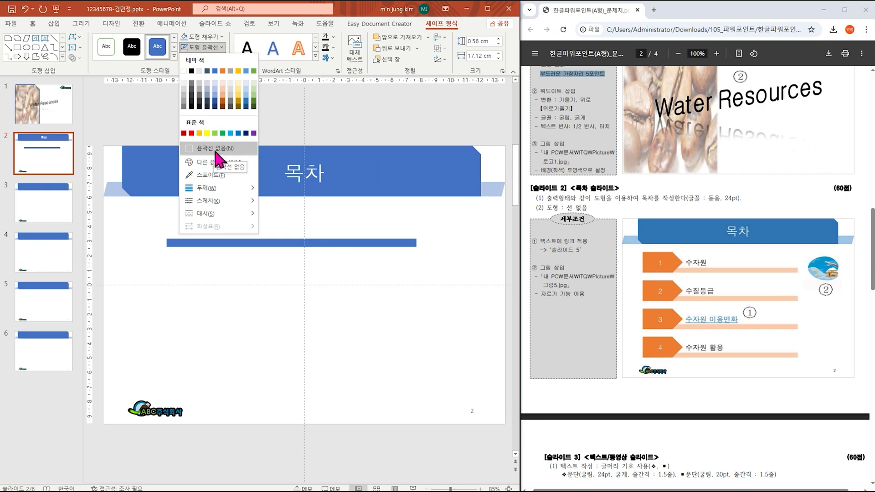
{"action": "left_click", "coordinate": [216, 152]}
{"action": "left_click", "coordinate": [210, 37]}
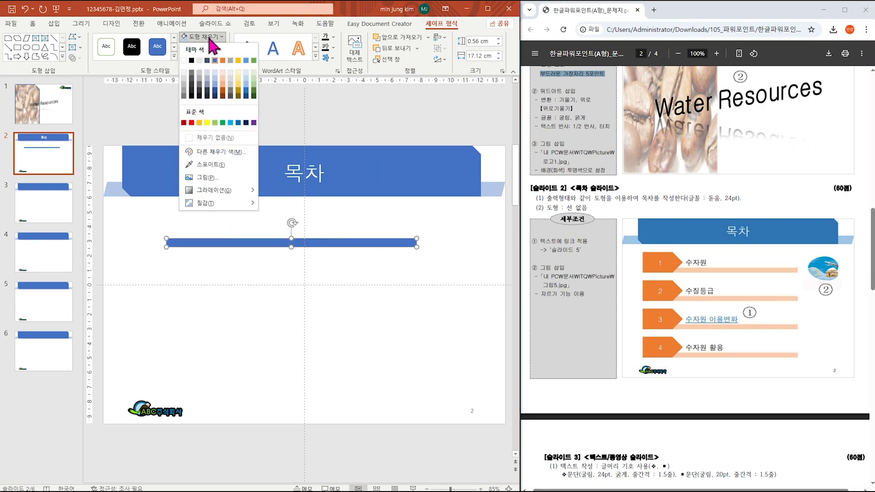
{"action": "left_click", "coordinate": [214, 88]}
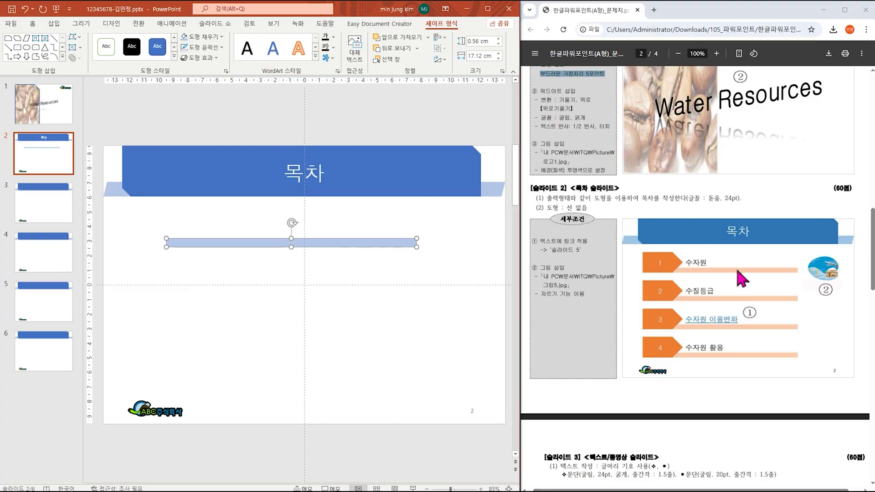
{"action": "left_click", "coordinate": [53, 24]}
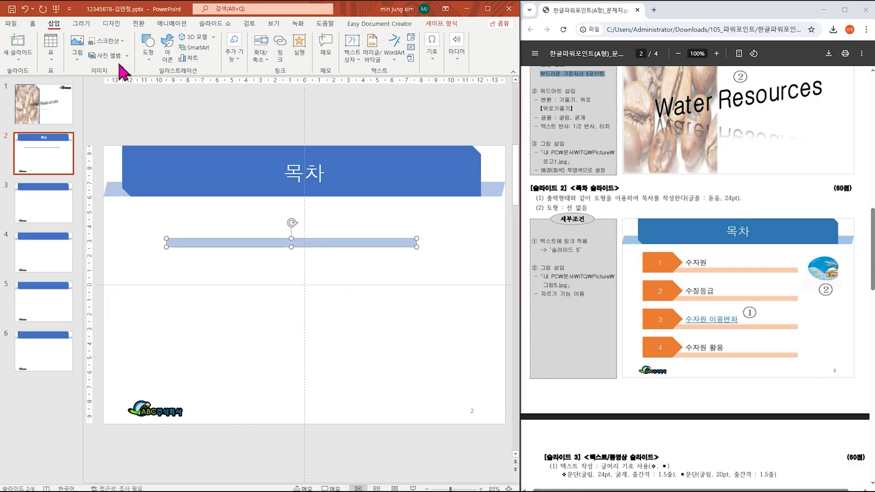
Step: Draw a 2.13 × 4.55 cm blue pentagon arrow without outline at the bar's left end
{"action": "left_click", "coordinate": [147, 53]}
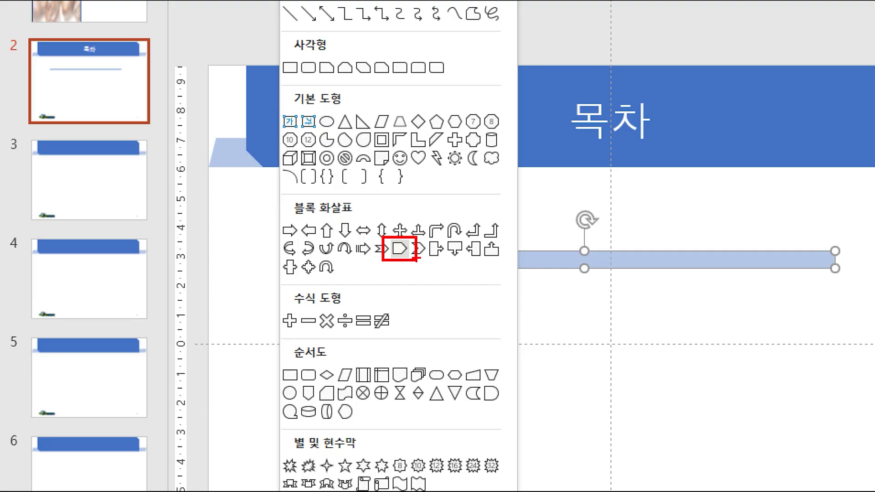
{"action": "key", "text": "Escape"}
{"action": "left_click", "coordinate": [149, 53]}
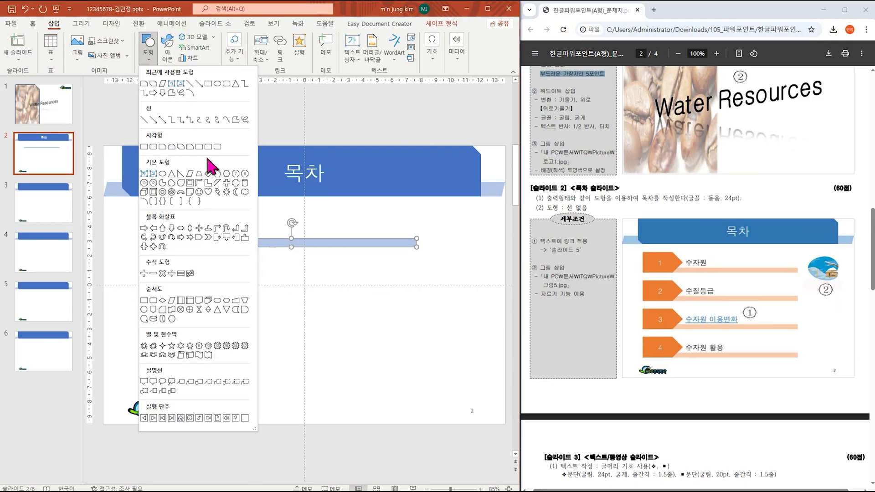
{"action": "left_click", "coordinate": [201, 230]}
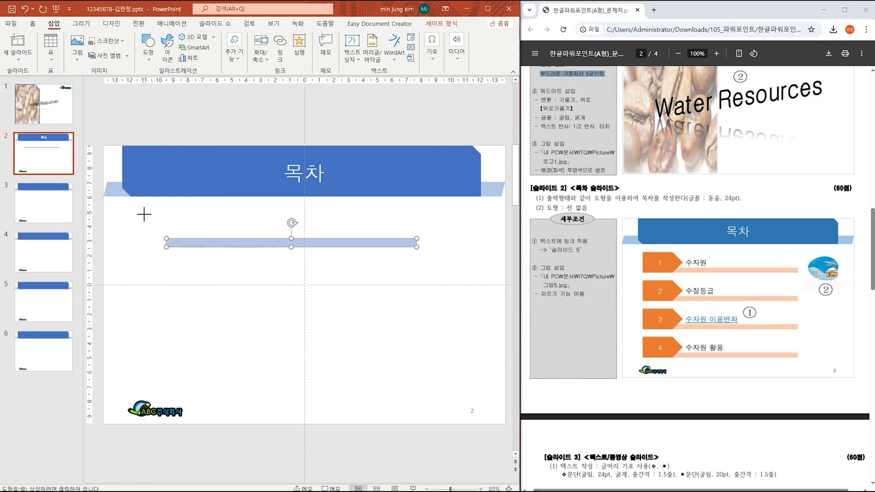
{"action": "left_click_drag", "start_coordinate": [143, 217], "coordinate": [205, 247]}
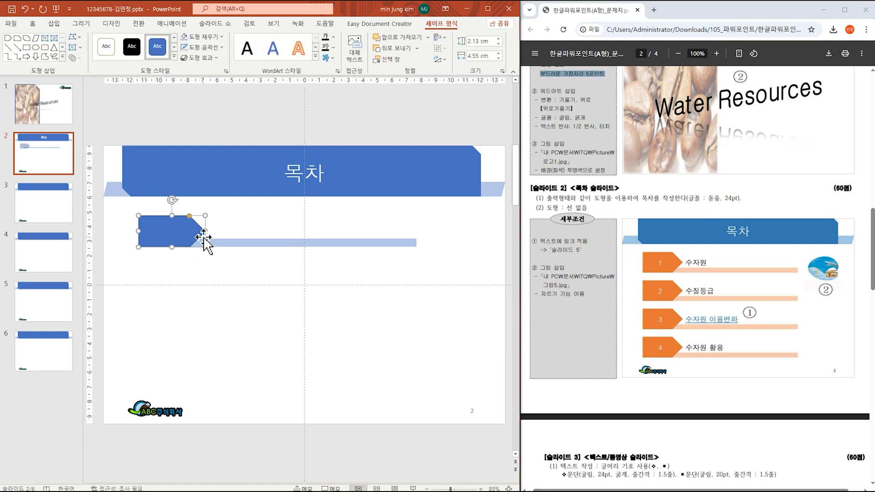
{"action": "left_click", "coordinate": [211, 47]}
{"action": "left_click", "coordinate": [223, 148]}
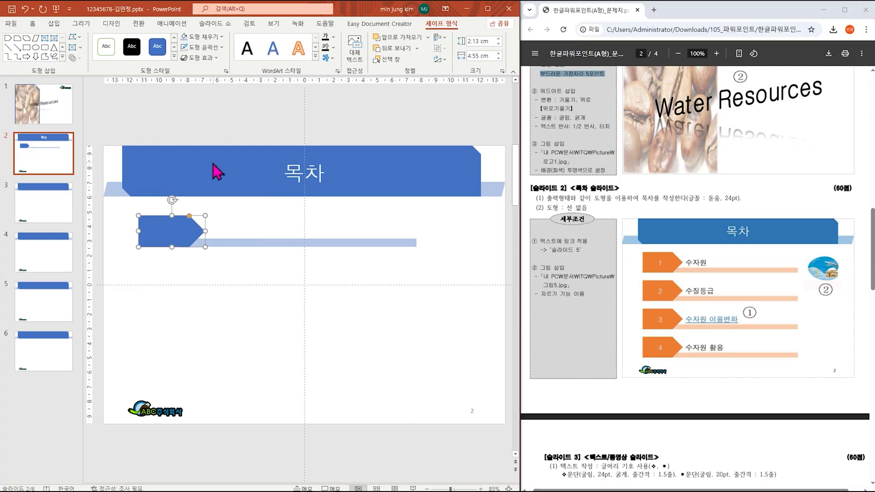
{"action": "left_click", "coordinate": [55, 24]}
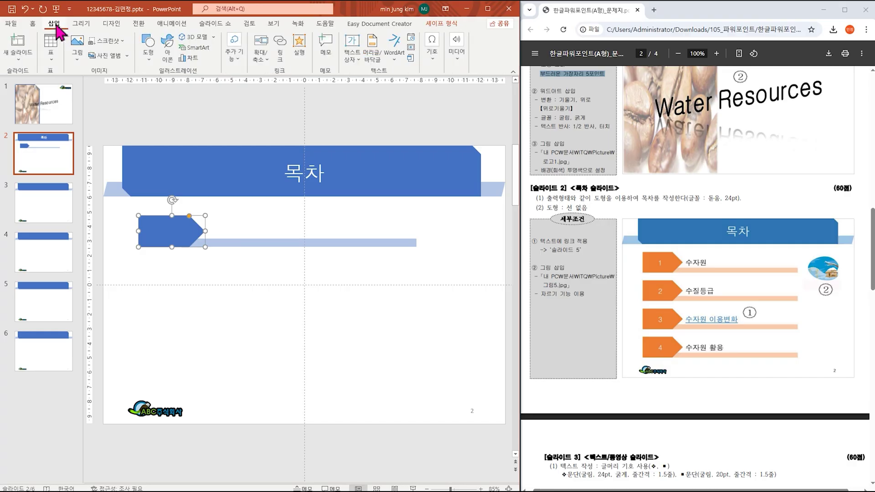
Step: Add a text box reading 수자원 beside the blue arrow and nudge it into place
{"action": "key", "text": "ctrl+1"}
{"action": "left_click", "coordinate": [355, 41]}
{"action": "left_click_drag", "start_coordinate": [417, 61], "coordinate": [459, 99]}
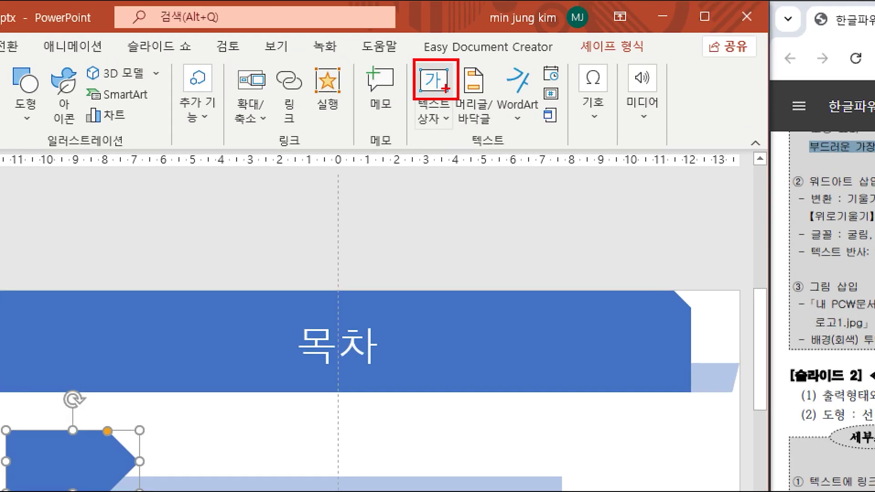
{"action": "key", "text": "Escape"}
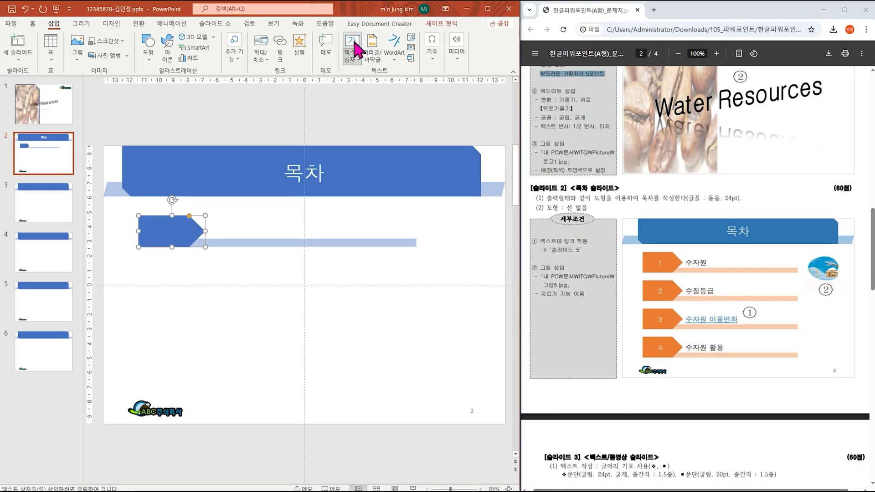
{"action": "left_click", "coordinate": [222, 222]}
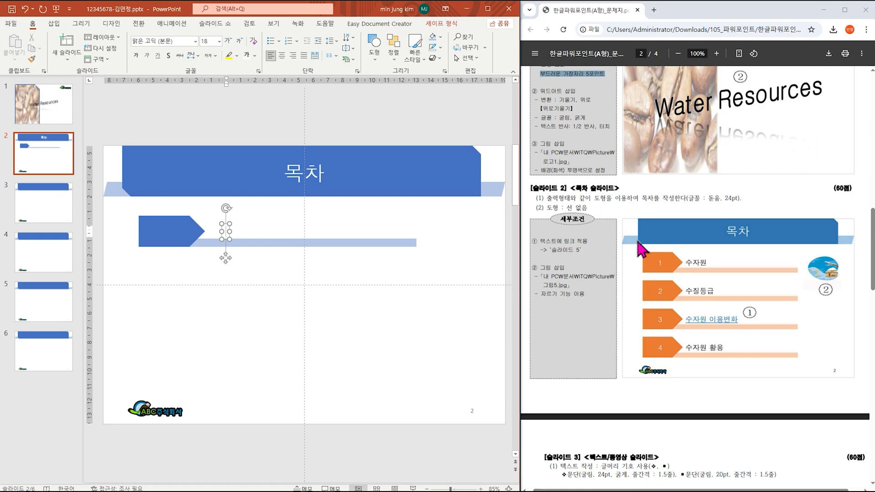
{"action": "type", "text": "ㅅ"}
{"action": "type", "text": "자원"}
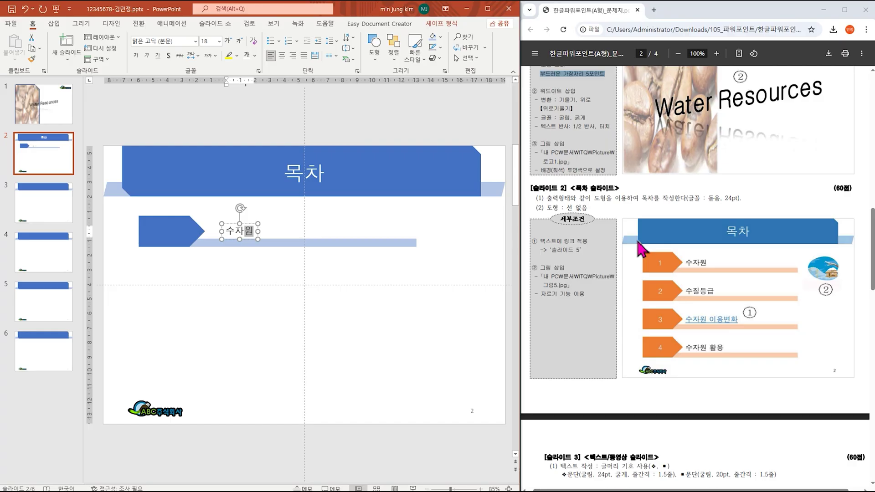
{"action": "left_click", "coordinate": [251, 224]}
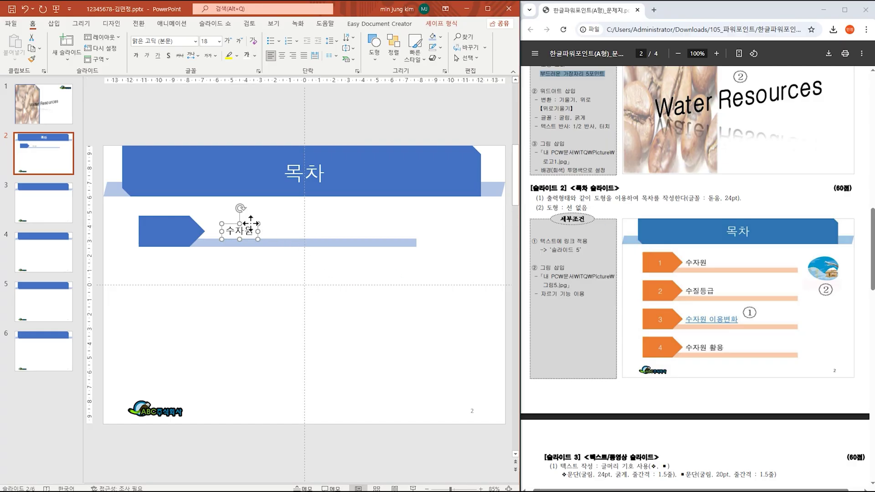
{"action": "left_click_drag", "start_coordinate": [251, 223], "coordinate": [246, 220]}
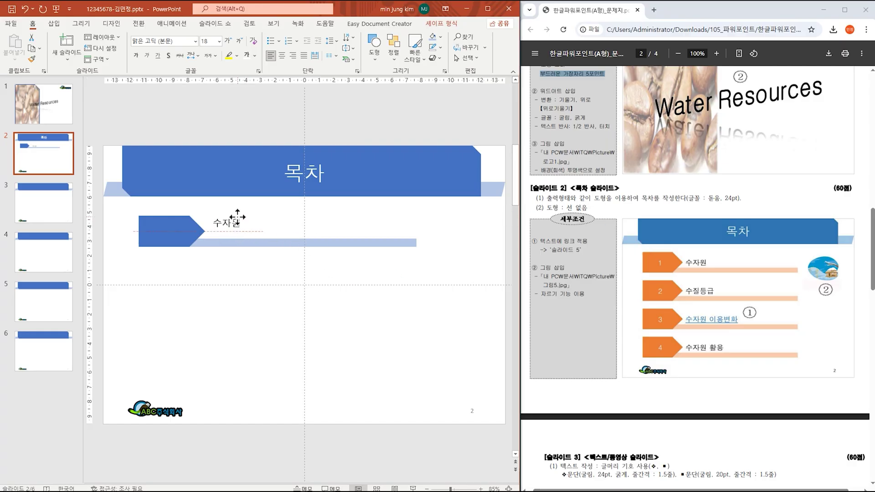
{"action": "left_click", "coordinate": [241, 220]}
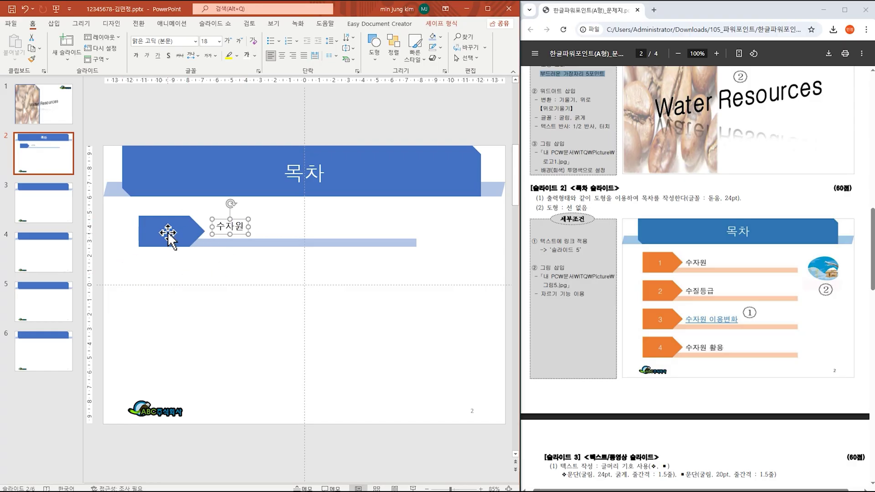
Step: Select the pentagon arrow, the 수자원 text and the light-blue bar together
{"action": "left_click", "coordinate": [168, 234]}
{"action": "left_click", "coordinate": [232, 243]}
{"action": "left_click", "coordinate": [235, 227]}
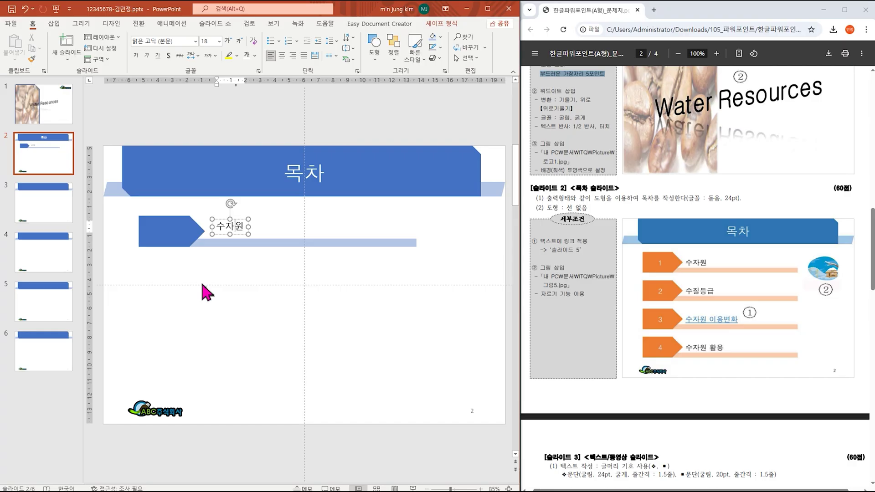
{"action": "left_click_drag", "start_coordinate": [120, 269], "coordinate": [443, 210]}
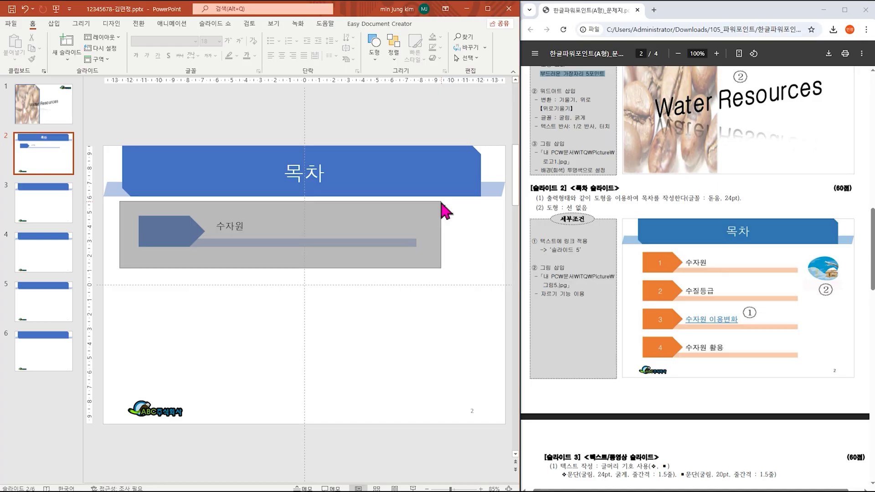
{"action": "left_click_drag", "start_coordinate": [443, 211], "coordinate": [442, 206]}
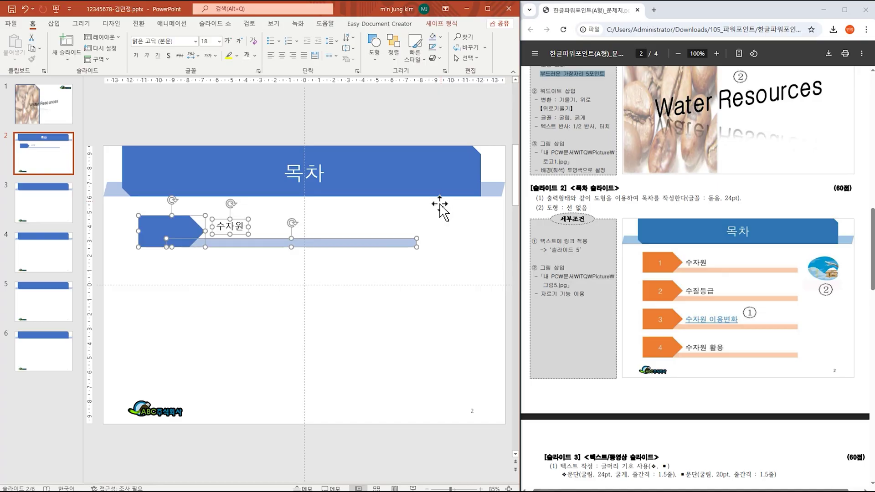
{"action": "left_click", "coordinate": [121, 278]}
{"action": "left_click_drag", "start_coordinate": [117, 270], "coordinate": [440, 193]}
{"action": "left_click", "coordinate": [446, 289]}
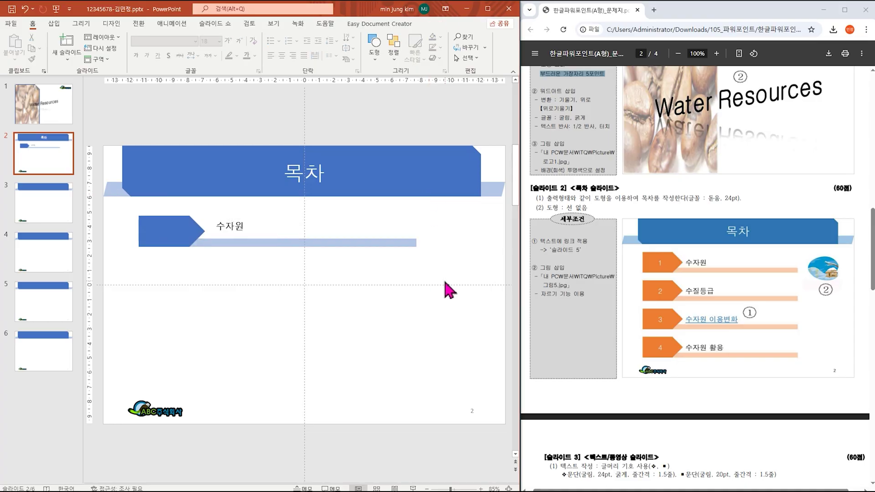
{"action": "left_click_drag", "start_coordinate": [446, 289], "coordinate": [125, 199]}
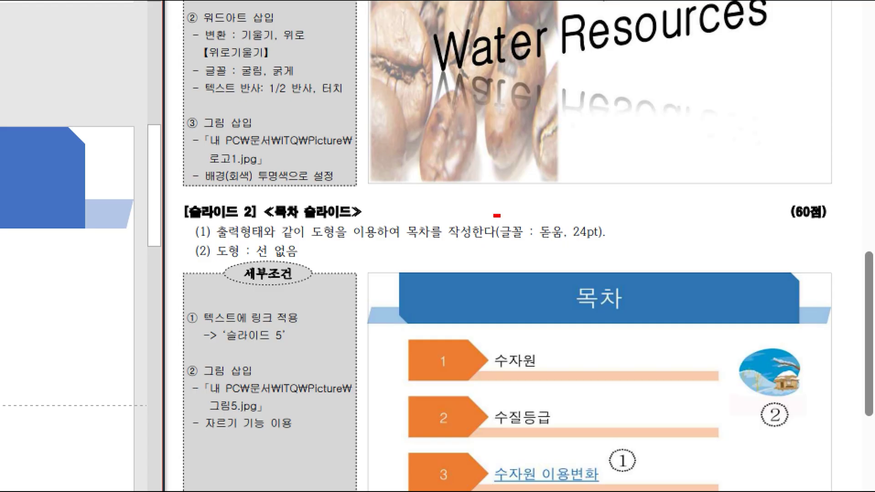
{"action": "left_click_drag", "start_coordinate": [497, 215], "coordinate": [612, 249]}
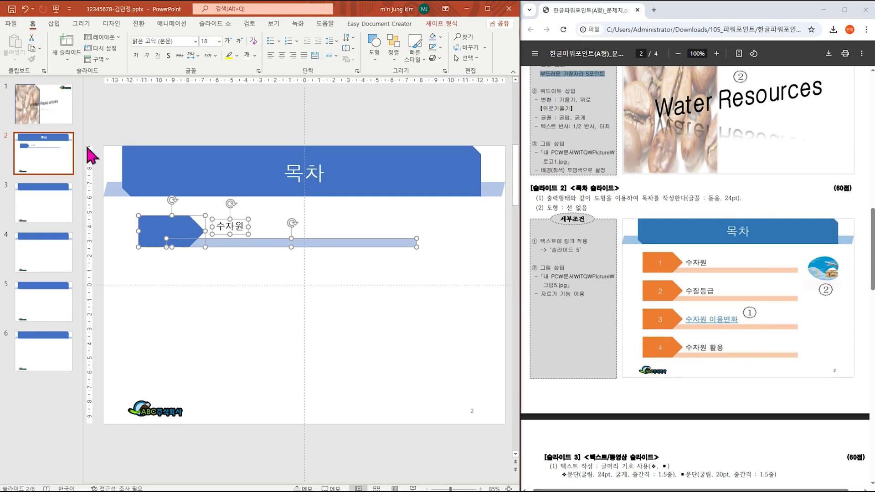
Step: Set the 수자원 text to 돋움 24 pt and duplicate the arrow-and-bar row down the slide
{"action": "left_click", "coordinate": [195, 42]}
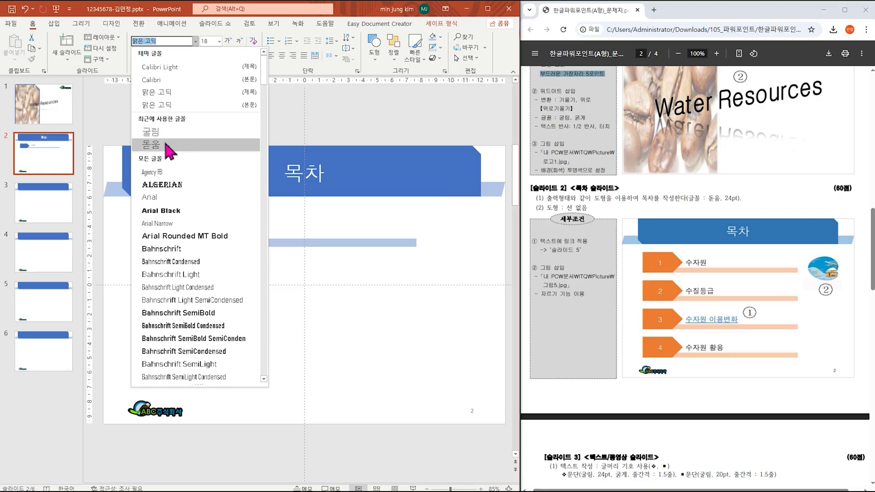
{"action": "left_click", "coordinate": [169, 144]}
{"action": "left_click", "coordinate": [220, 42]}
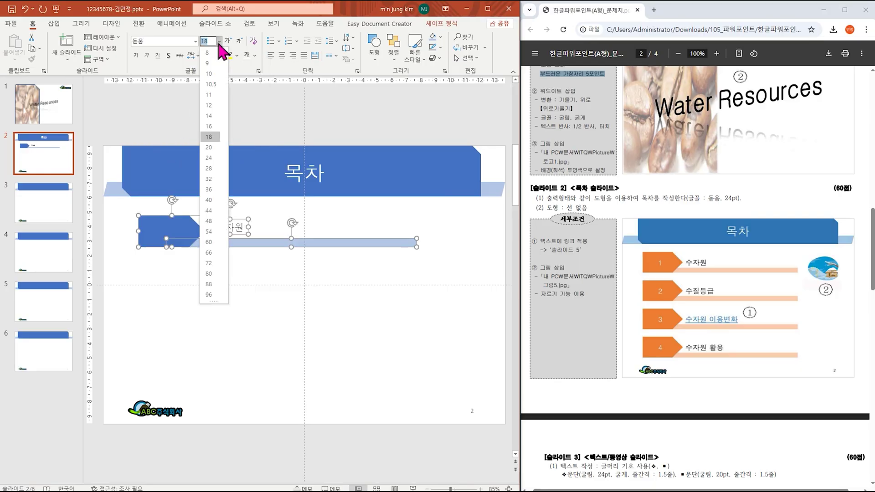
{"action": "left_click", "coordinate": [209, 158]}
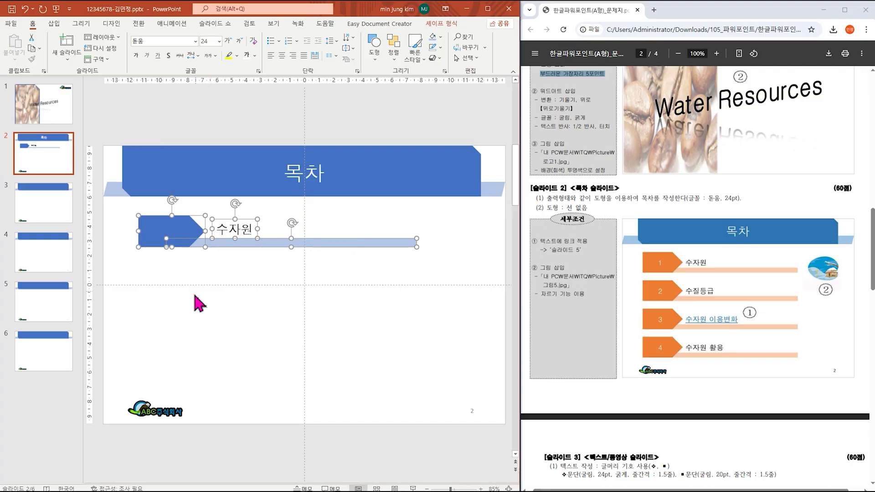
{"action": "left_click_drag", "start_coordinate": [190, 228], "coordinate": [193, 368]}
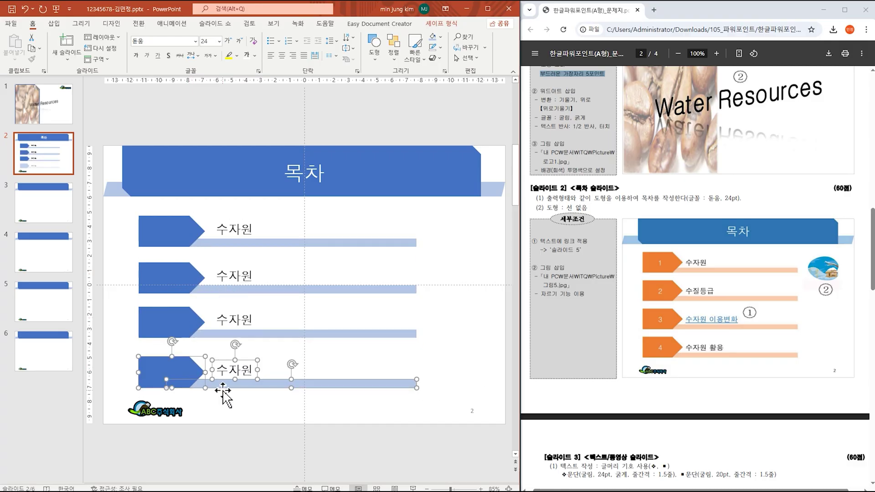
{"action": "left_click", "coordinate": [178, 228]}
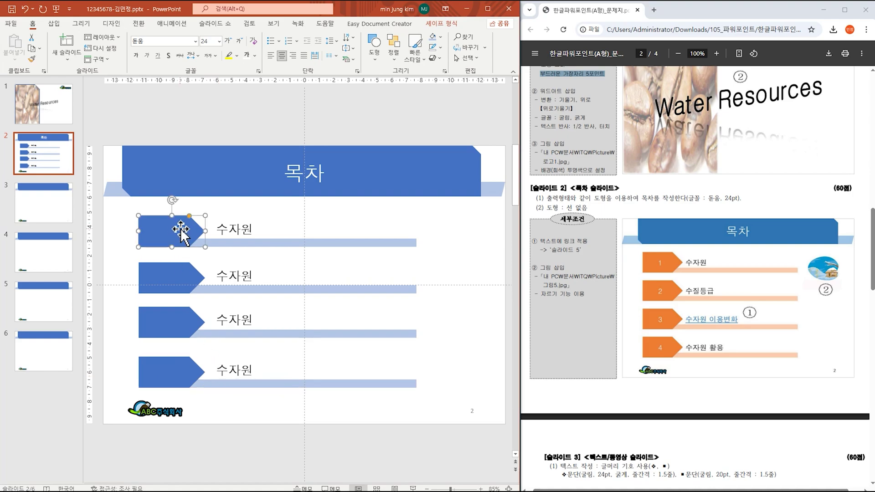
Step: Number the four arrows 1, 2, 3 and 4
{"action": "type", "text": "1"}
{"action": "left_click", "coordinate": [179, 276]}
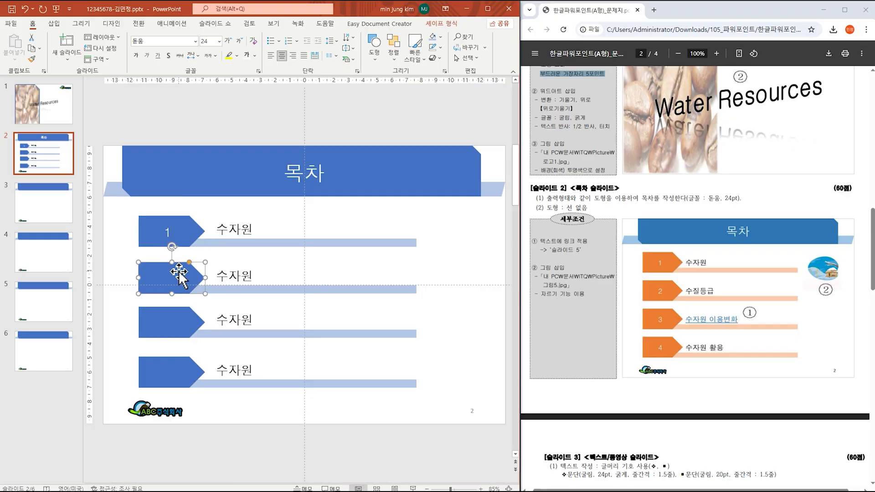
{"action": "type", "text": "2"}
{"action": "left_click", "coordinate": [175, 322]}
{"action": "type", "text": "3"}
{"action": "left_click", "coordinate": [173, 372]}
{"action": "type", "text": "4"}
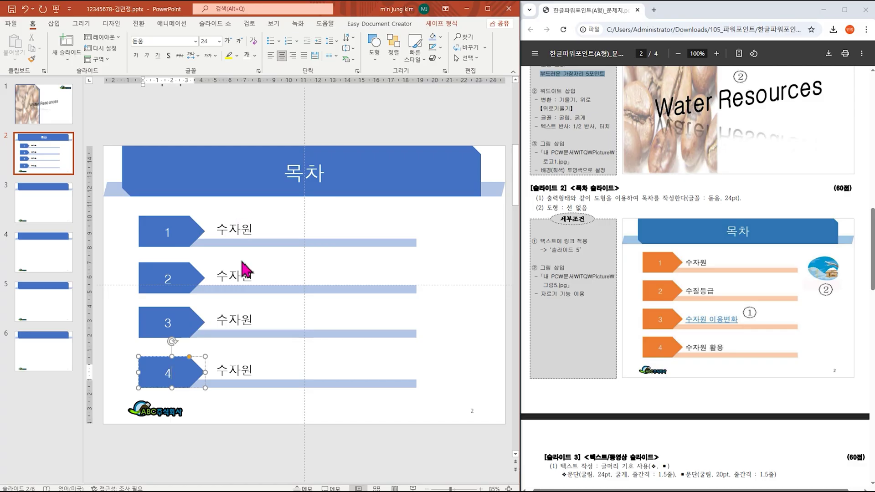
Step: Rename items 2–4 to 수질등급, 수자원 이용변화 and 수자원 활용
{"action": "left_click", "coordinate": [246, 275]}
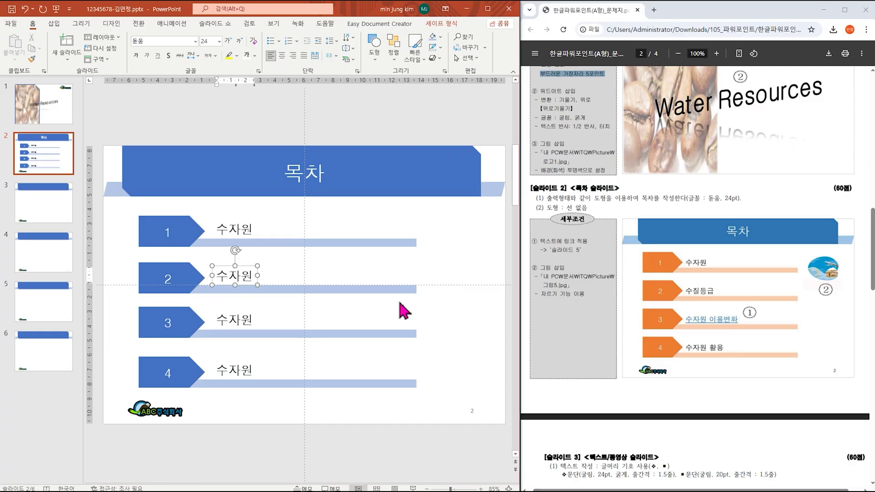
{"action": "key", "text": "BackSpace"}
{"action": "key", "text": "BackSpace"}
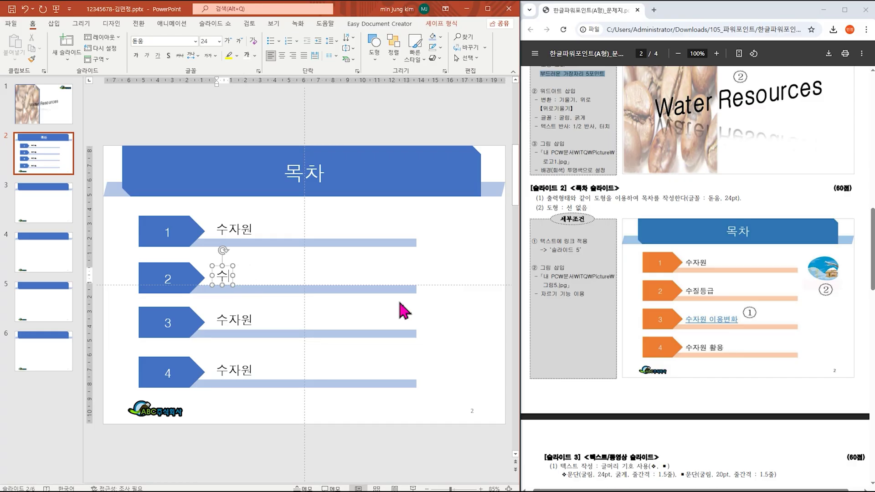
{"action": "type", "text": "질등급"}
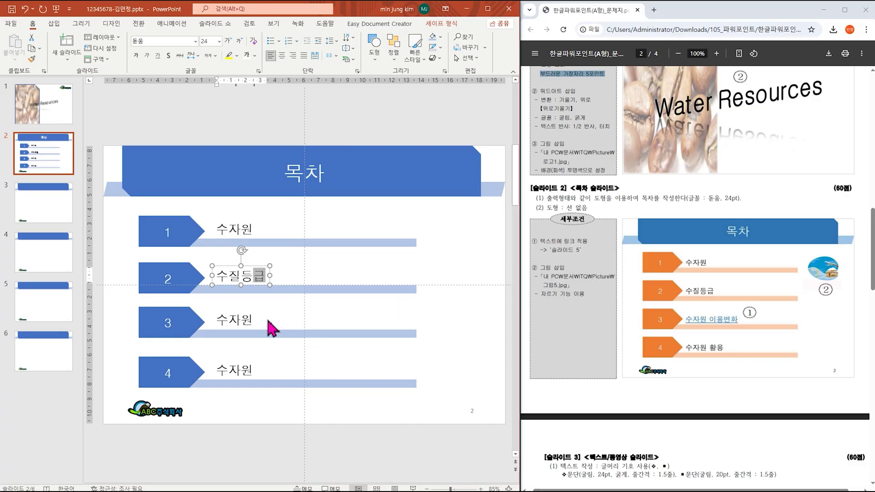
{"action": "left_click", "coordinate": [250, 319]}
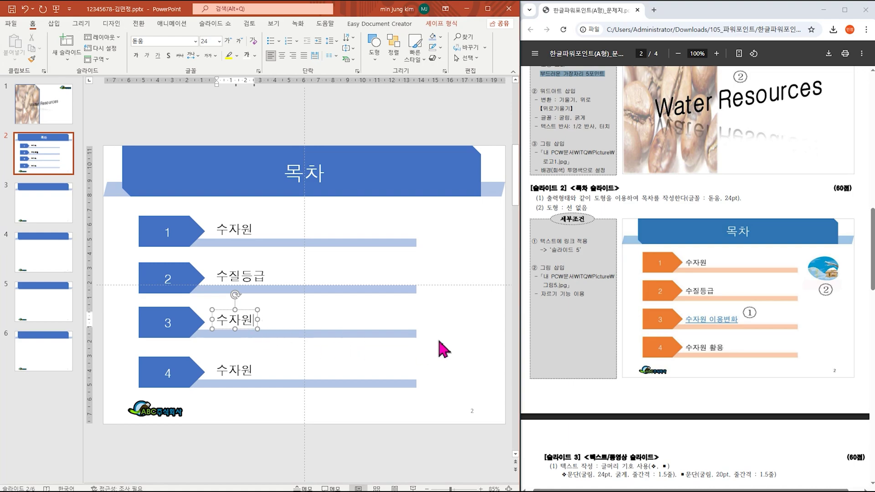
{"action": "type", "text": "이용변화"}
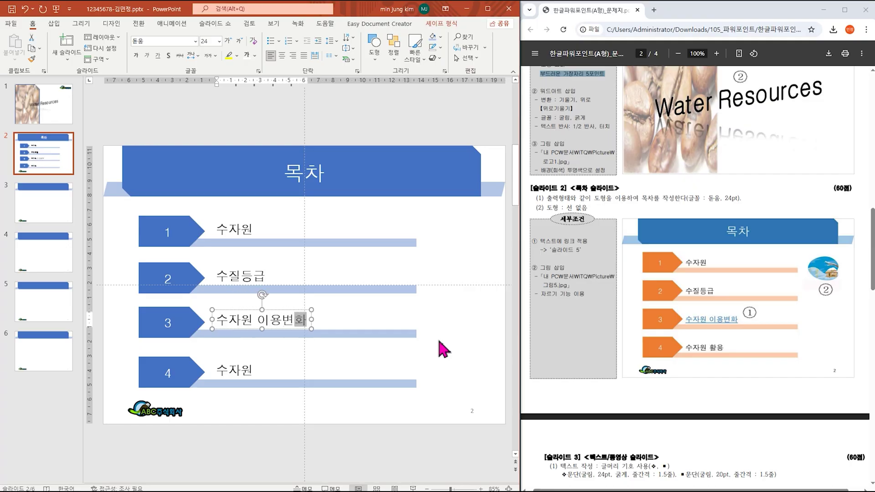
{"action": "left_click", "coordinate": [240, 370]}
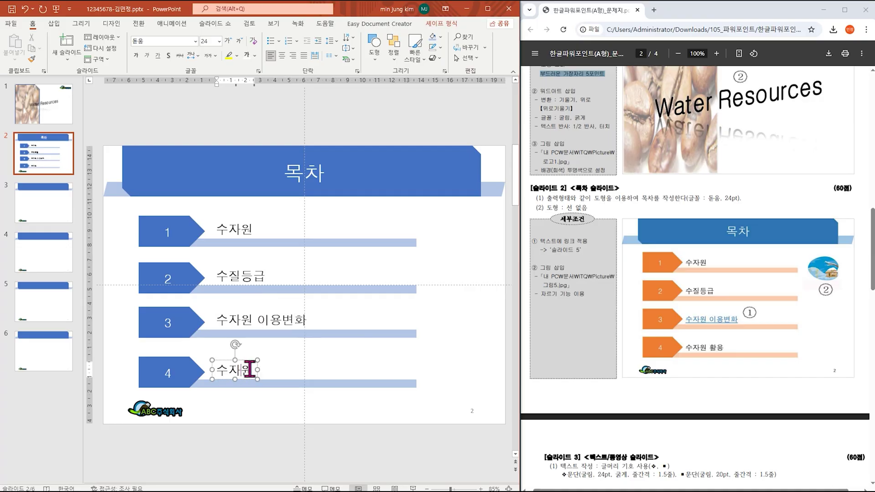
{"action": "type", "text": "활ㅇ"}
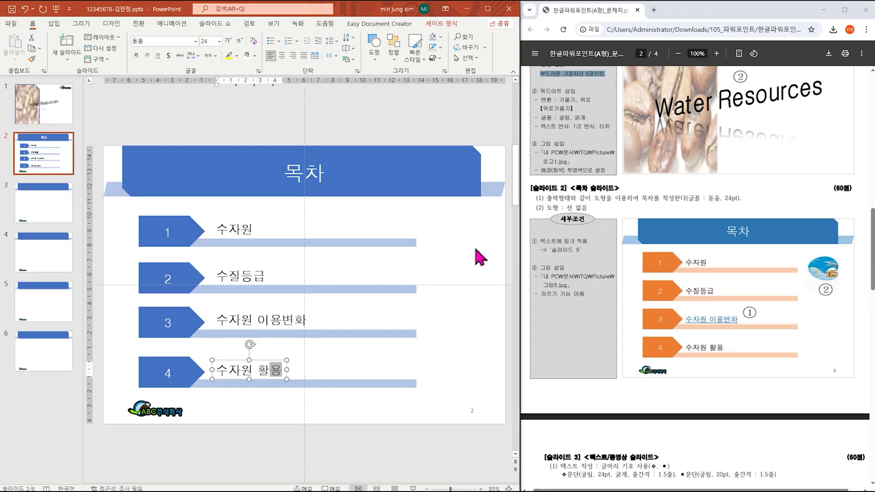
Step: Start inserting a picture from this device
{"action": "left_click", "coordinate": [55, 24]}
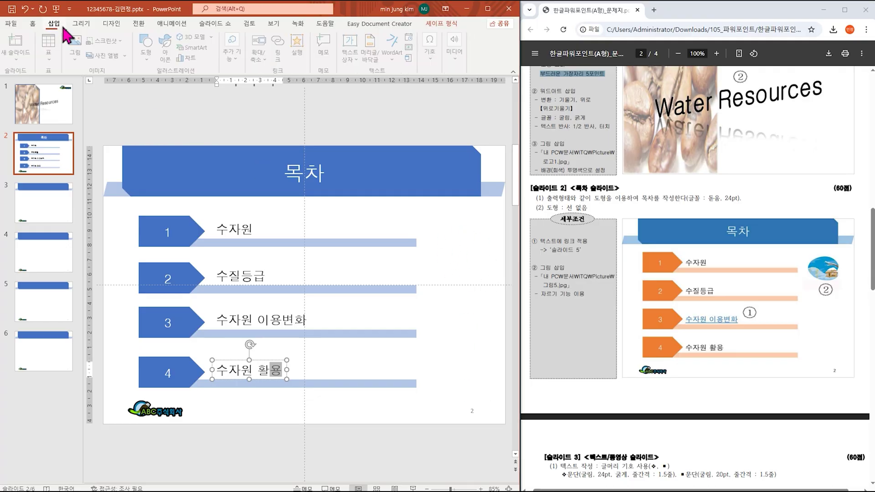
{"action": "left_click", "coordinate": [85, 57]}
{"action": "left_click", "coordinate": [91, 87]}
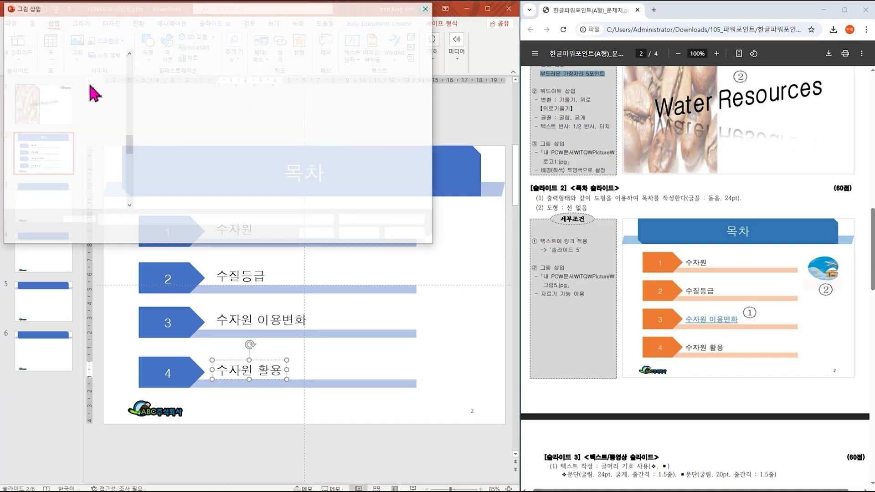
Step: Insert 그림5.JPG, crop it to the snowy house image and place it beside item 1
{"action": "left_click_drag", "start_coordinate": [544, 285], "coordinate": [573, 285]}
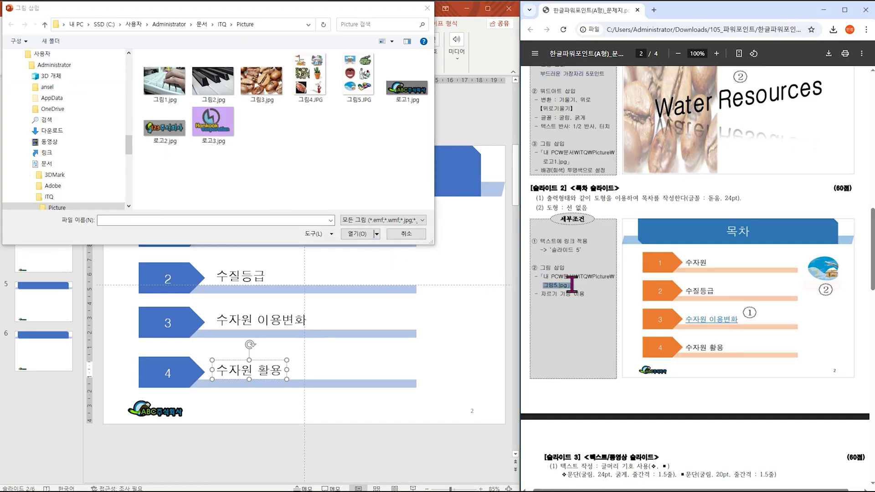
{"action": "double_click", "coordinate": [360, 79]}
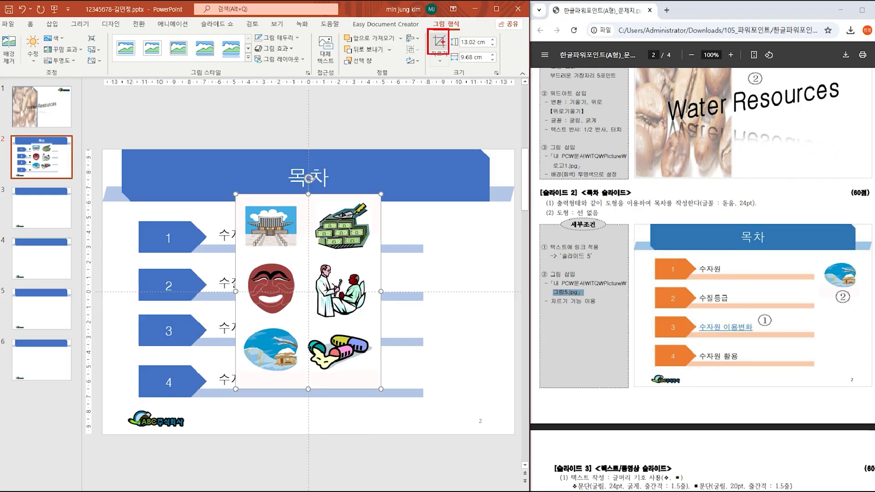
{"action": "left_click", "coordinate": [440, 81]}
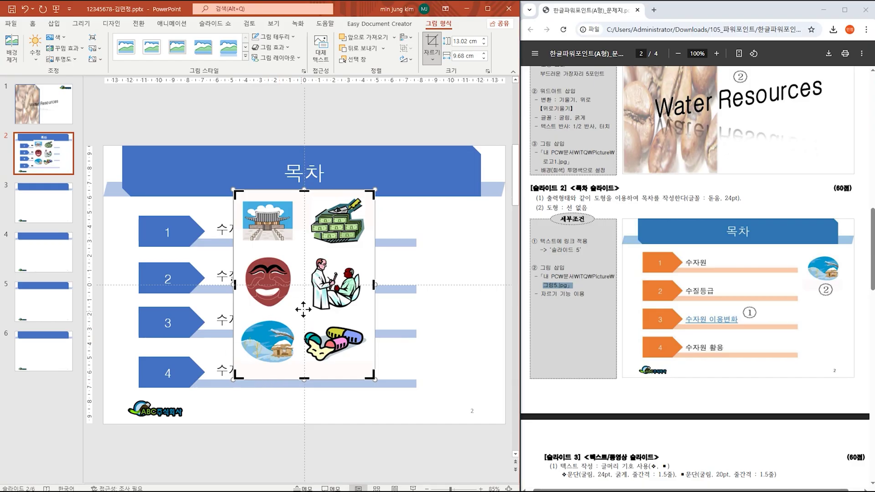
{"action": "left_click_drag", "start_coordinate": [374, 191], "coordinate": [299, 318]}
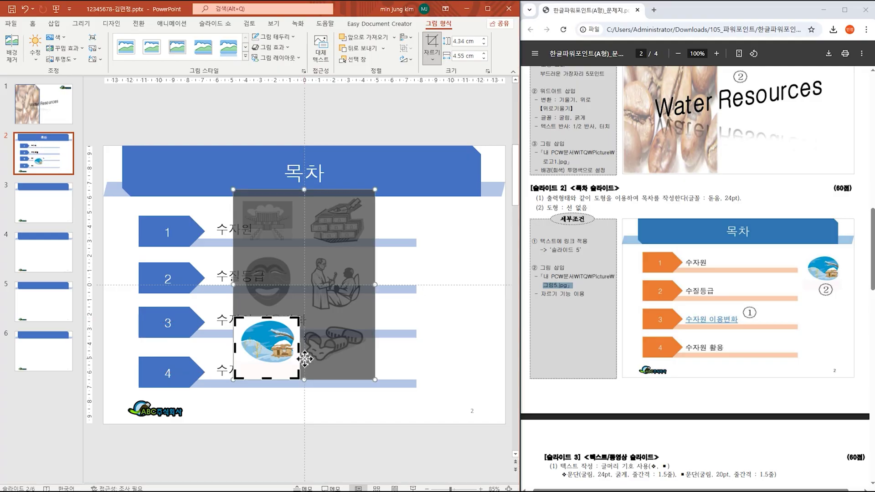
{"action": "left_click", "coordinate": [455, 269]}
{"action": "left_click_drag", "start_coordinate": [266, 347], "coordinate": [451, 236]}
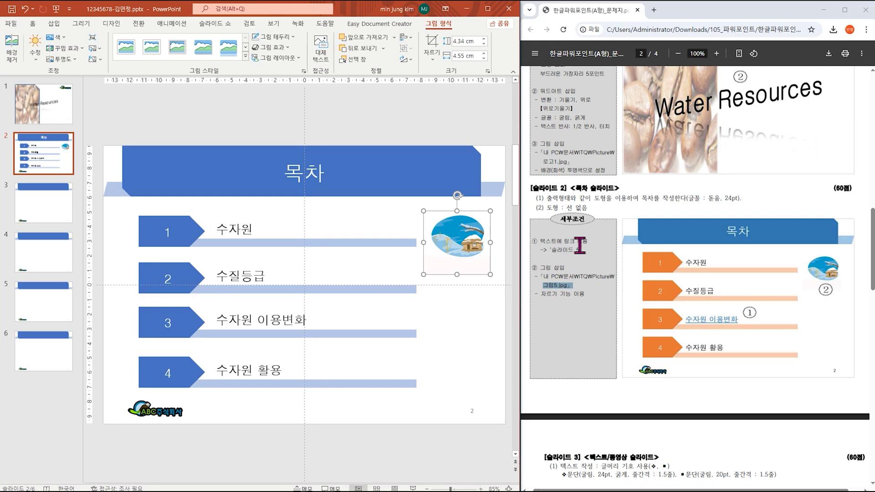
{"action": "left_click", "coordinate": [260, 321]}
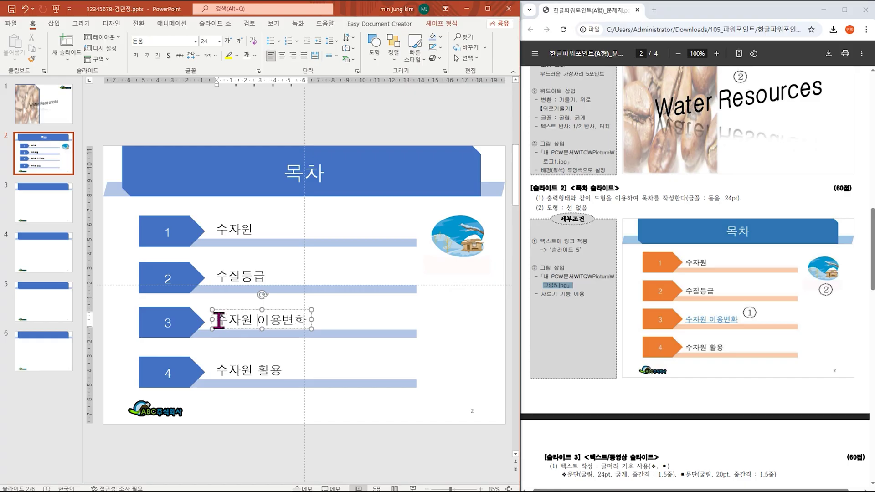
Step: Hyperlink 수자원 이용변화 to slide 5, then snap the deck beside the task PDF
{"action": "left_click_drag", "start_coordinate": [220, 320], "coordinate": [302, 319]}
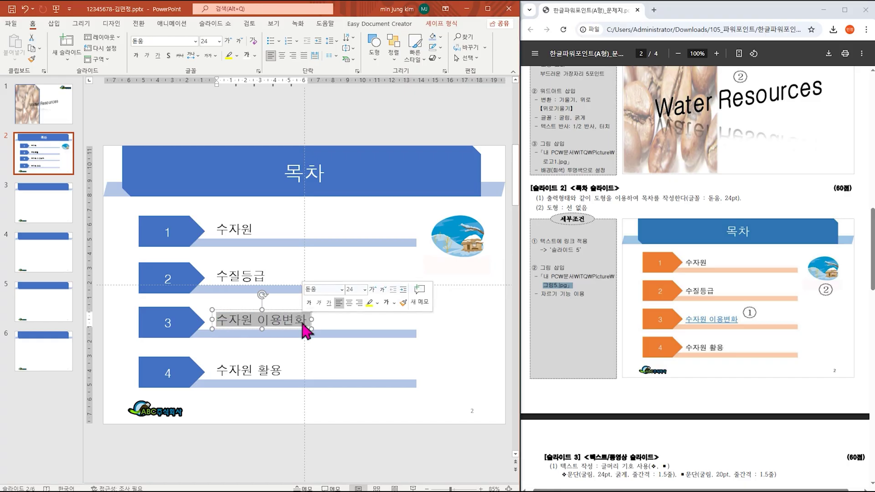
{"action": "left_click", "coordinate": [55, 25]}
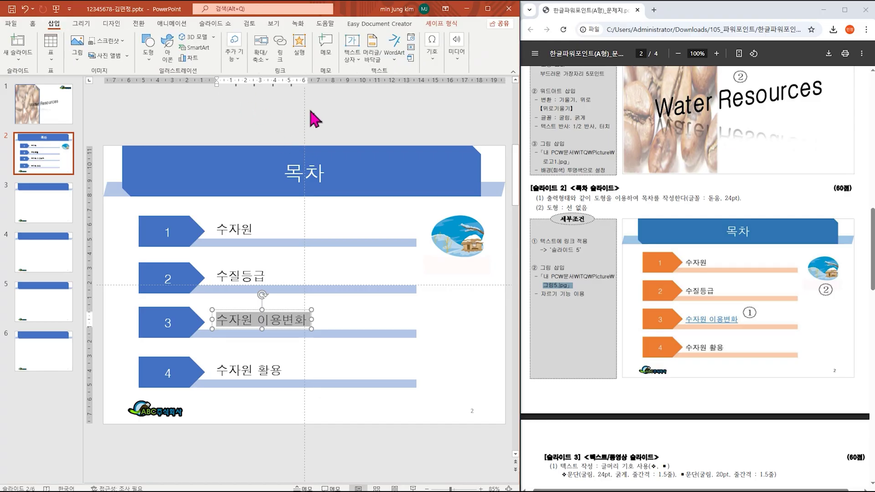
{"action": "left_click", "coordinate": [237, 58]}
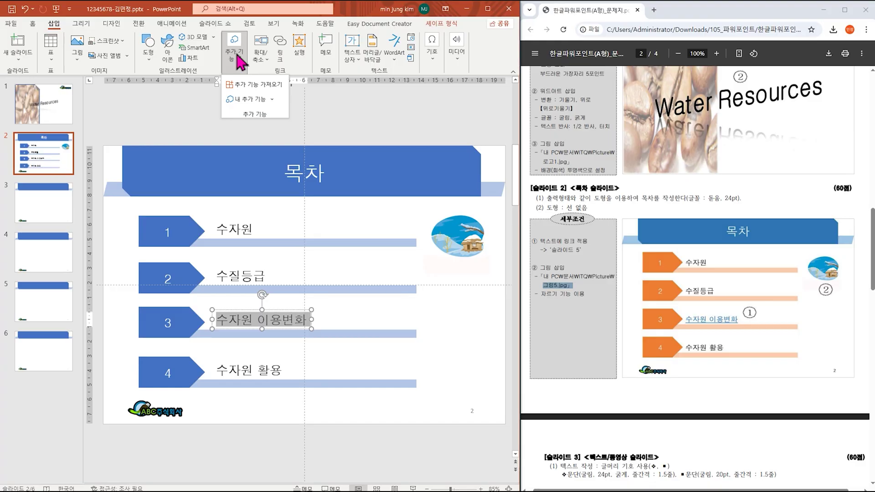
{"action": "left_click", "coordinate": [236, 57]}
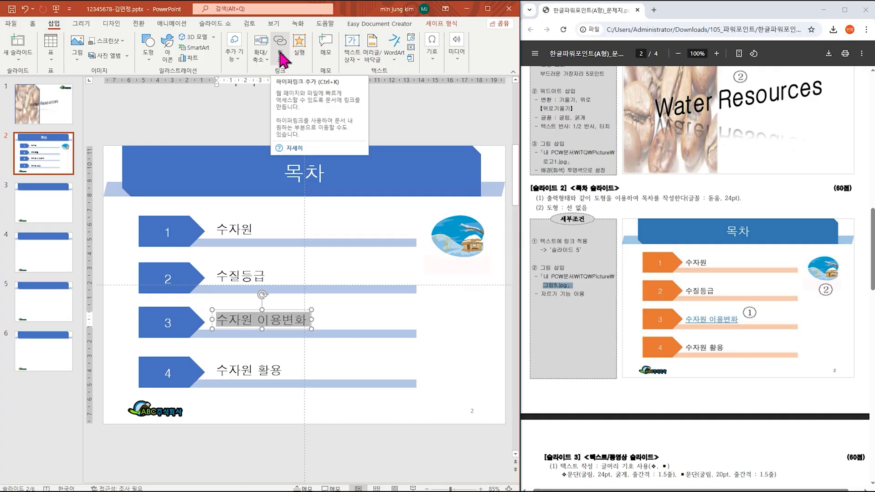
{"action": "left_click", "coordinate": [488, 8]}
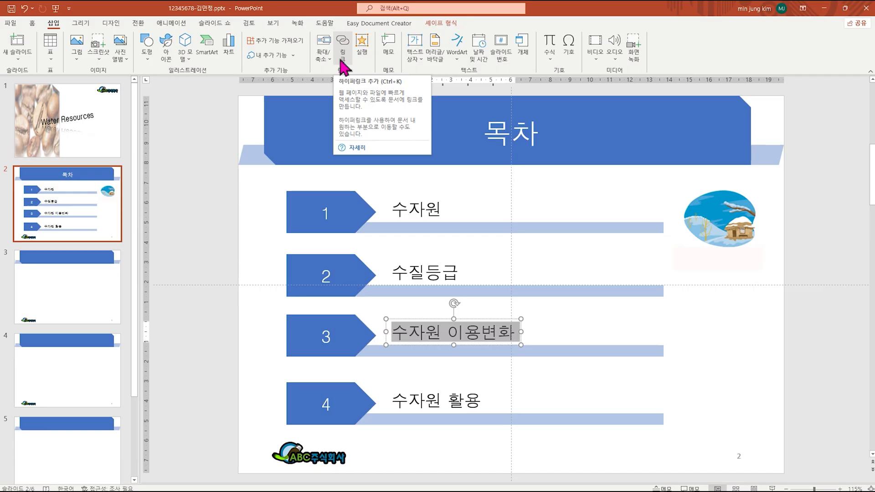
{"action": "left_click", "coordinate": [341, 63]}
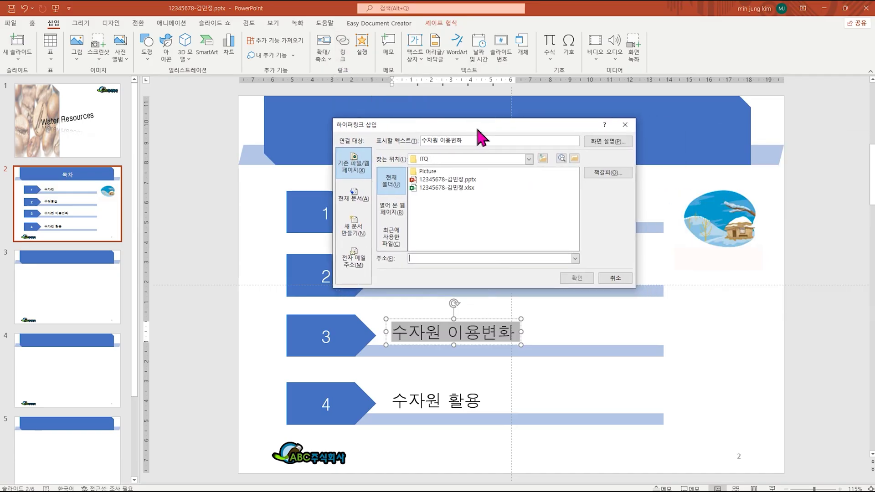
{"action": "left_click", "coordinate": [336, 200]}
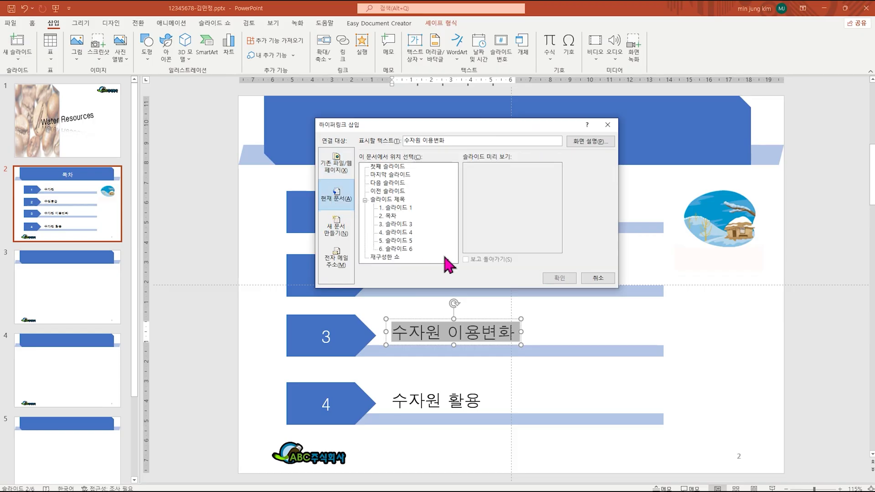
{"action": "left_click", "coordinate": [406, 242]}
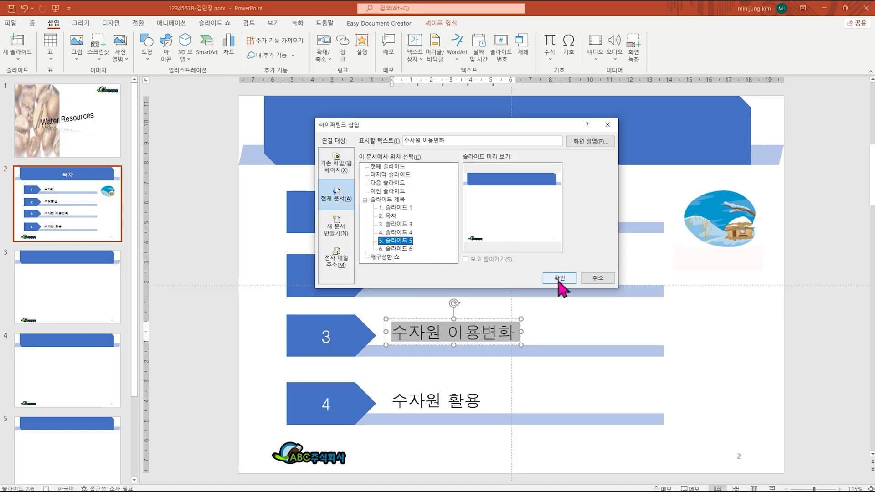
{"action": "left_click", "coordinate": [560, 279]}
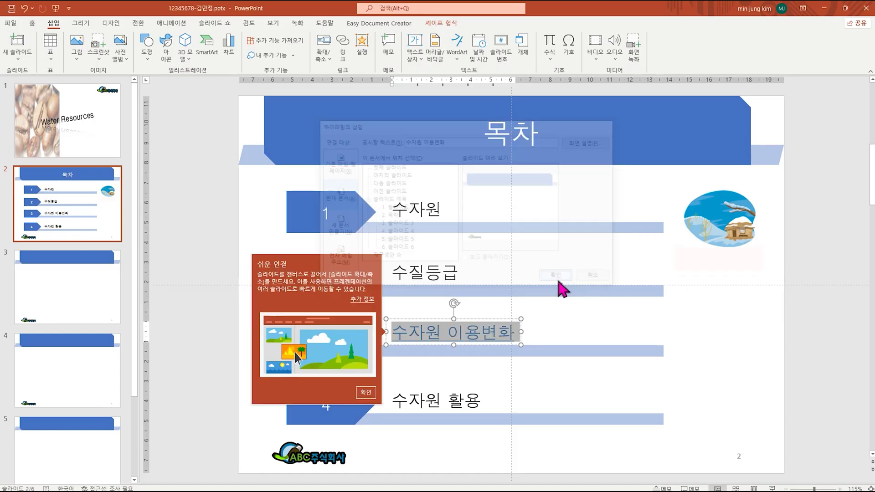
{"action": "left_click", "coordinate": [593, 328]}
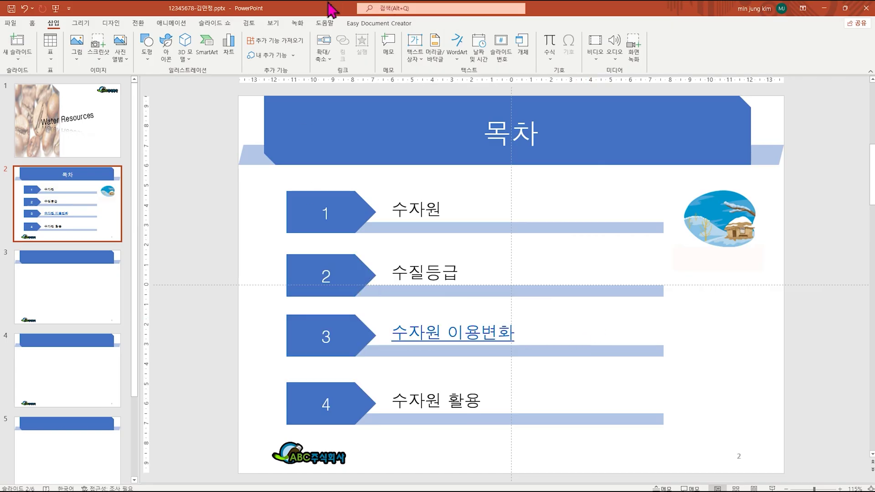
{"action": "left_click_drag", "start_coordinate": [332, 10], "coordinate": [5, 137]}
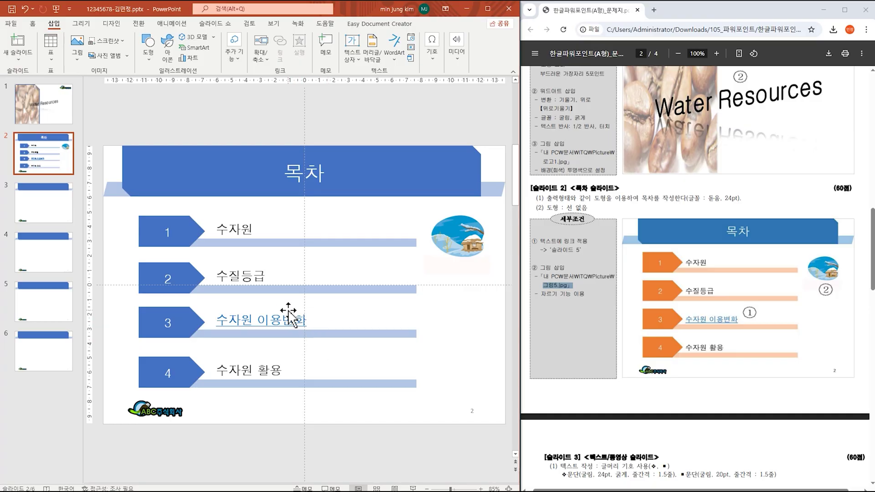
Step: Give slide 3 the title '1. 수자원' and place the cursor in the body placeholder
{"action": "left_click", "coordinate": [60, 210]}
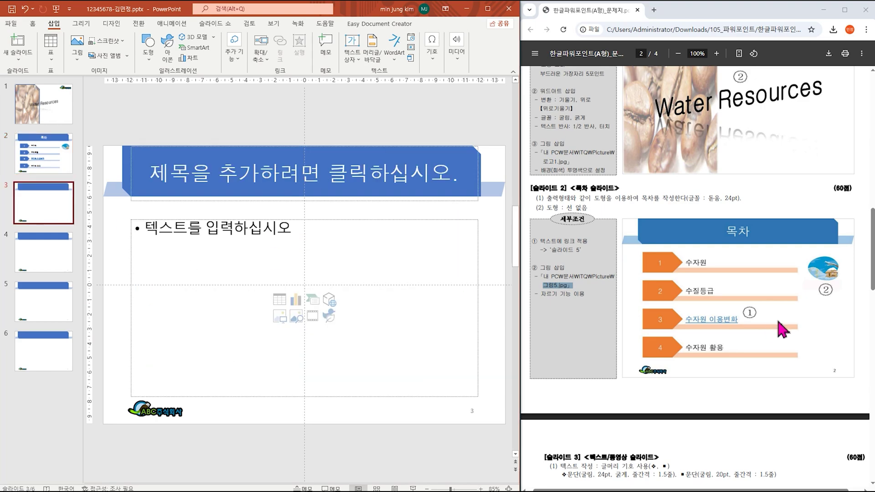
{"action": "scroll", "coordinate": [782, 296], "scroll_direction": "down", "scroll_amount": 7}
{"action": "scroll", "coordinate": [782, 296], "scroll_direction": "down", "scroll_amount": 1}
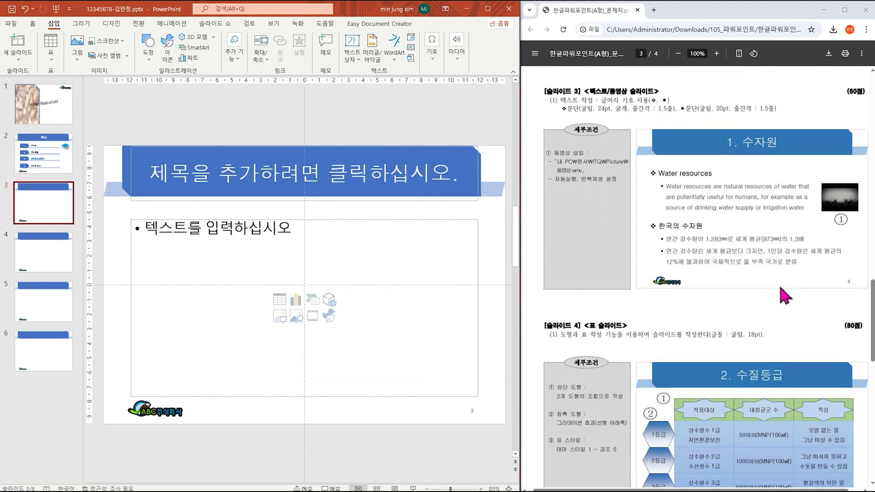
{"action": "left_click", "coordinate": [304, 173]}
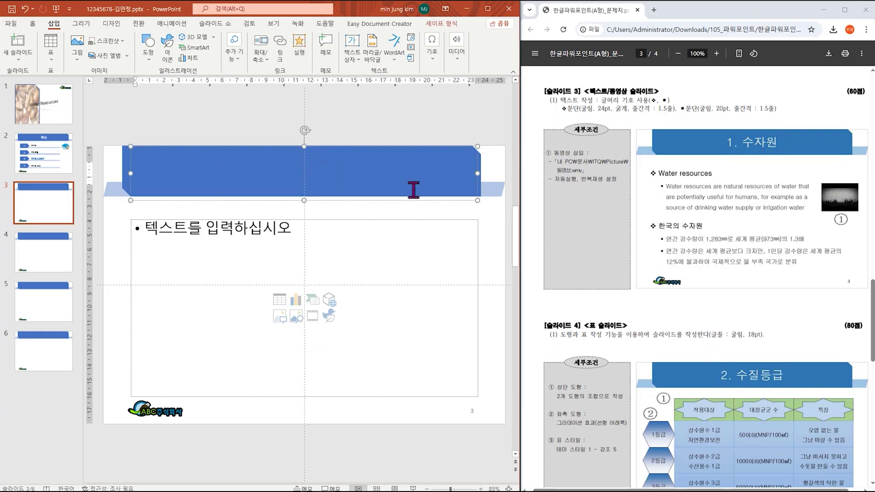
{"action": "type", "text": "1. tnwk"}
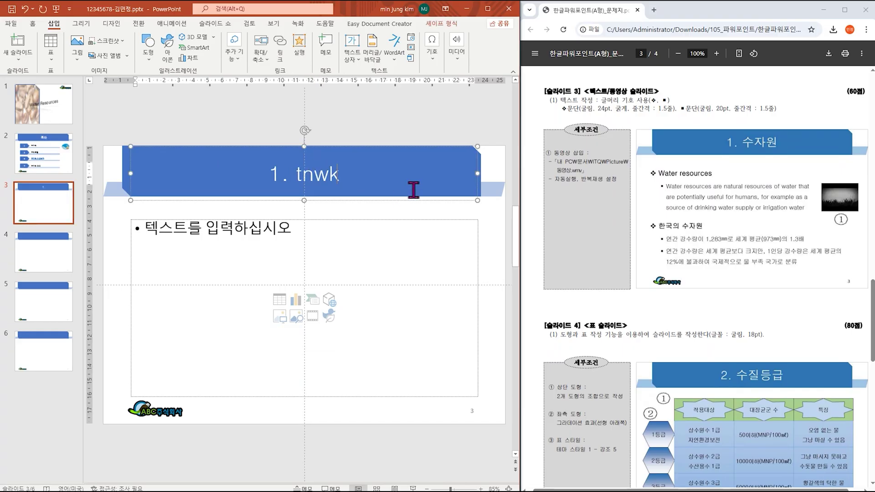
{"action": "key", "text": "BackSpace"}
{"action": "key", "text": "BackSpace"}
{"action": "key", "text": "BackSpace"}
{"action": "key", "text": "BackSpace"}
{"action": "key", "text": "Hangul"}
{"action": "type", "text": "수자원"}
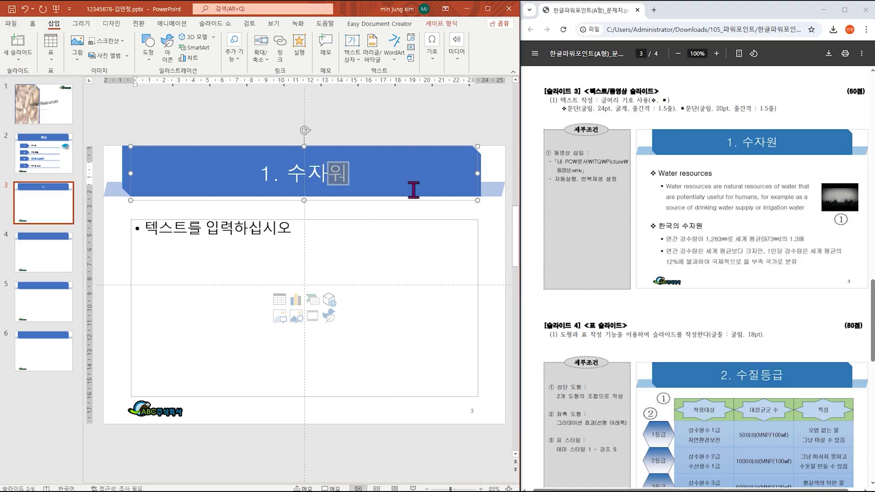
{"action": "left_click", "coordinate": [198, 227]}
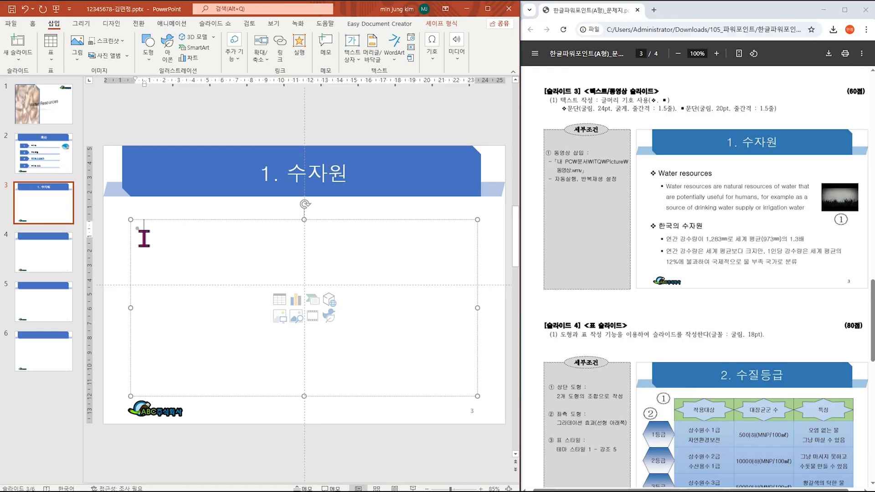
{"action": "left_click", "coordinate": [34, 25]}
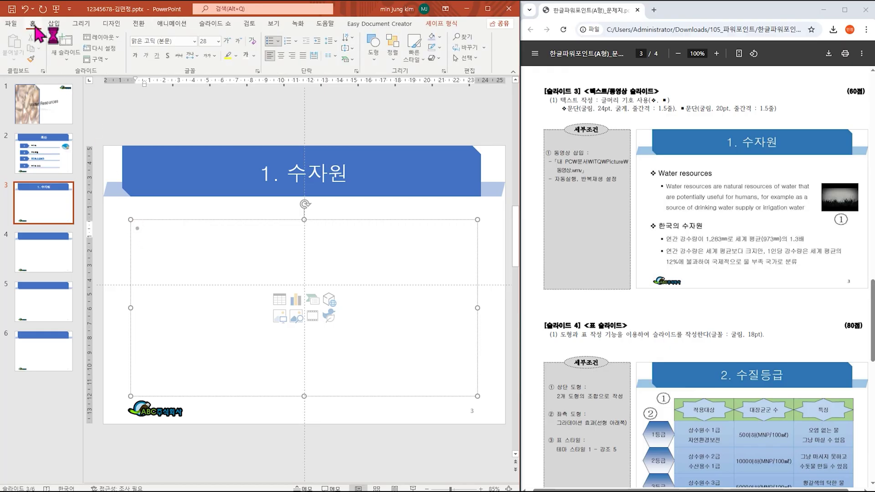
Step: Type a ❖-bulleted 'Water resources' line, then add an indented line below it
{"action": "left_click", "coordinate": [280, 42]}
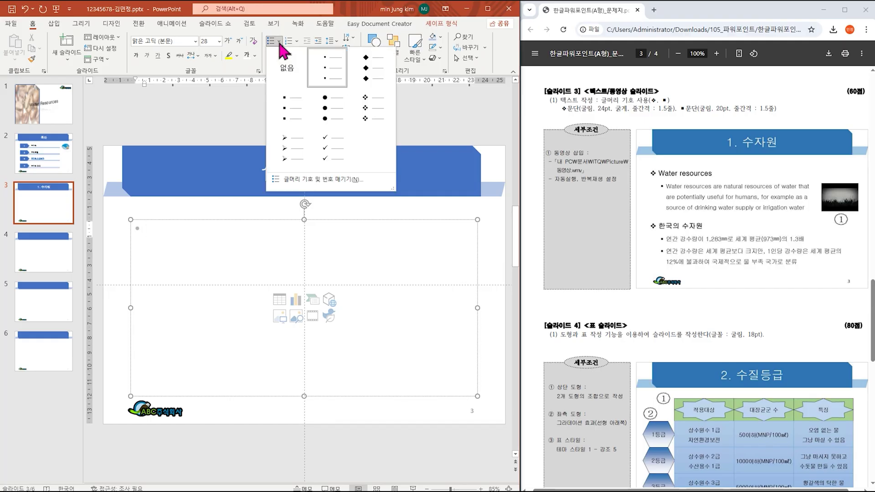
{"action": "left_click", "coordinate": [377, 121]}
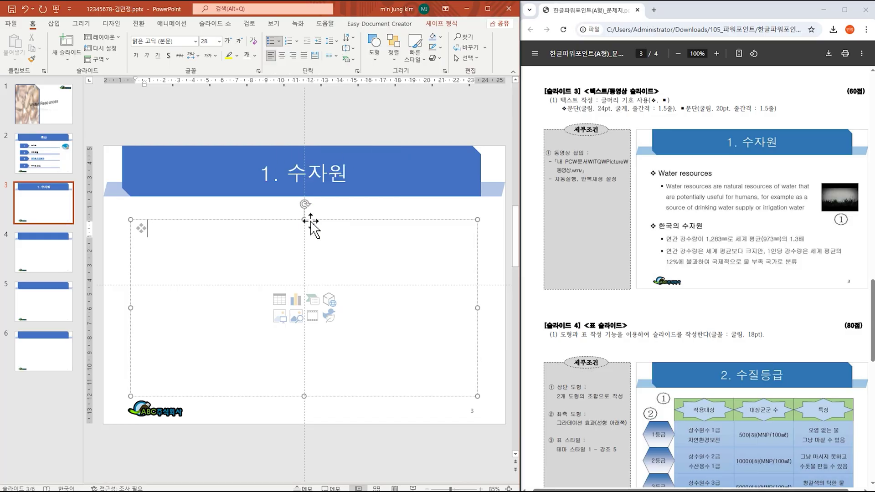
{"action": "type", "text": "ㅈㅈ"}
{"action": "key", "text": "BackSpace"}
{"action": "key", "text": "BackSpace"}
{"action": "key", "text": "Hangul"}
{"action": "type", "text": "Water resources"}
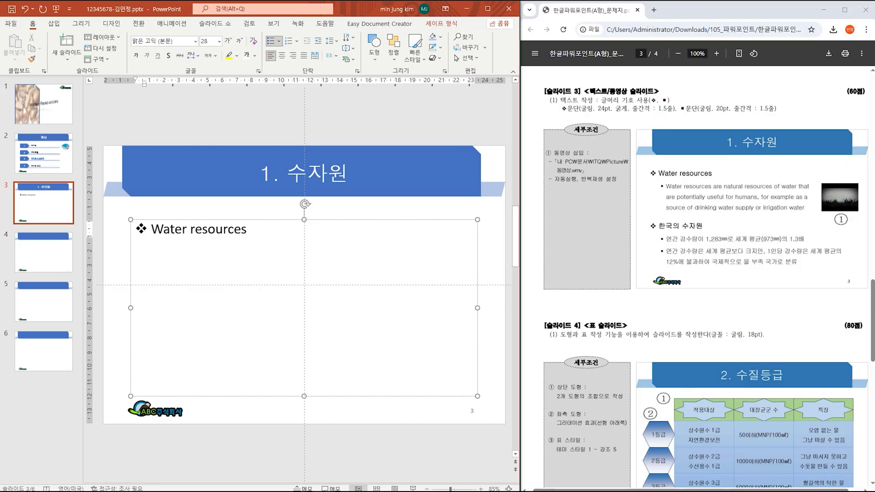
{"action": "key", "text": "Return"}
{"action": "key", "text": "Tab"}
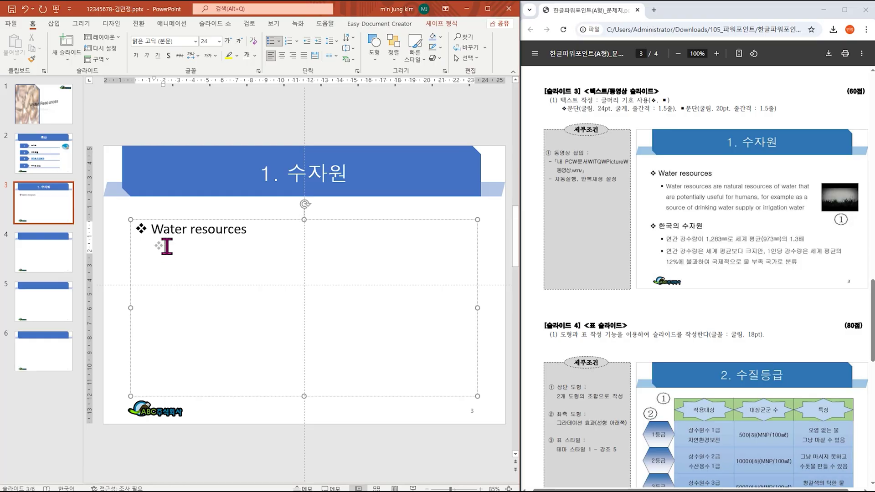
{"action": "left_click", "coordinate": [278, 41]}
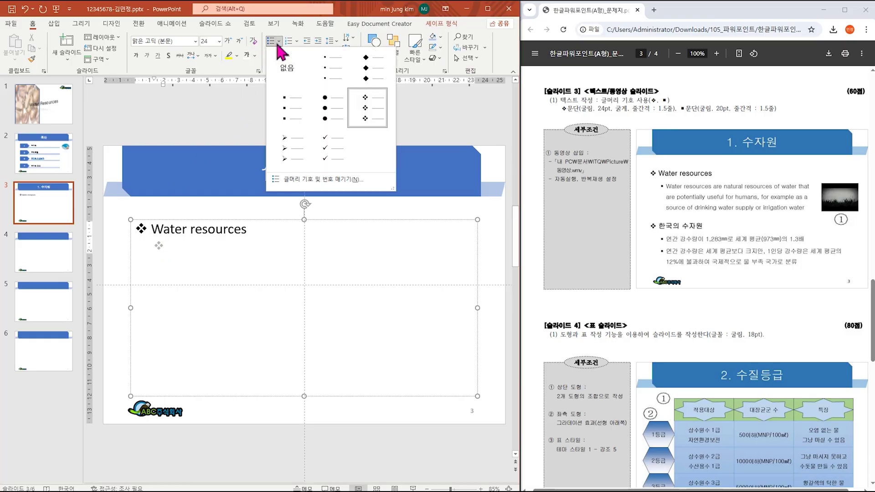
Step: Give the indented line a filled square bullet and type 'Water resources are natural resources of water…'
{"action": "left_click", "coordinate": [300, 123]}
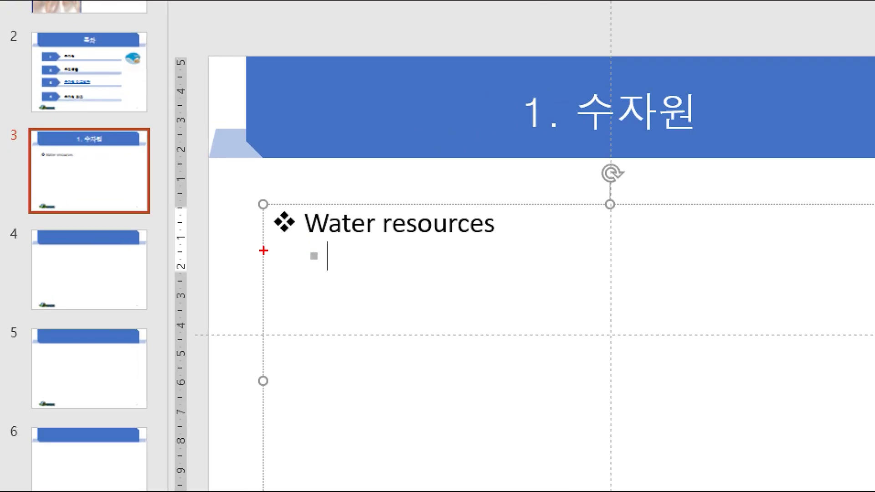
{"action": "mouse_move", "coordinate": [263, 250]}
{"action": "left_mouse_down"}
{"action": "mouse_move", "coordinate": [305, 235]}
{"action": "mouse_move", "coordinate": [321, 242]}
{"action": "mouse_move", "coordinate": [300, 254]}
{"action": "left_mouse_up"}
{"action": "mouse_move", "coordinate": [277, 287]}
{"action": "left_mouse_down"}
{"action": "mouse_move", "coordinate": [313, 288]}
{"action": "mouse_move", "coordinate": [299, 308]}
{"action": "mouse_move", "coordinate": [338, 315]}
{"action": "left_mouse_up"}
{"action": "left_click_drag", "start_coordinate": [341, 277], "coordinate": [346, 309]}
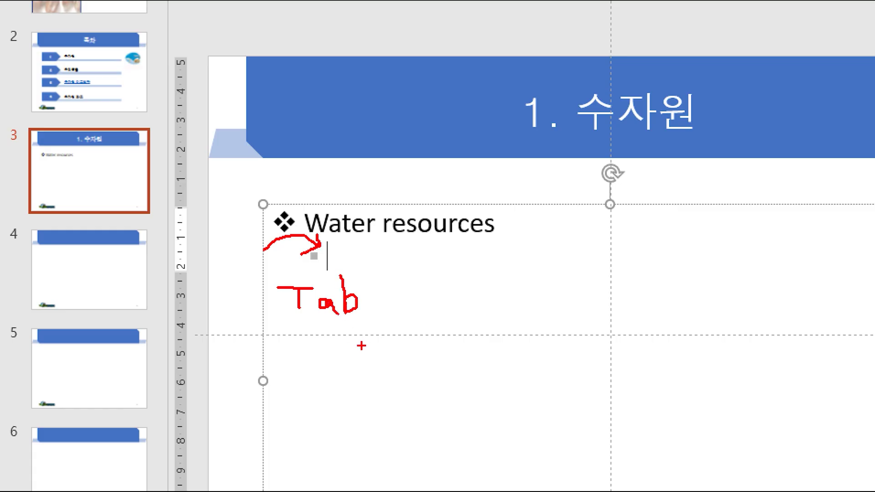
{"action": "left_click_drag", "start_coordinate": [297, 359], "coordinate": [275, 378]}
{"action": "mouse_move", "coordinate": [307, 337]}
{"action": "left_mouse_down"}
{"action": "mouse_move", "coordinate": [313, 378]}
{"action": "mouse_move", "coordinate": [330, 377]}
{"action": "left_mouse_up"}
{"action": "mouse_move", "coordinate": [327, 357]}
{"action": "left_mouse_down"}
{"action": "mouse_move", "coordinate": [346, 370]}
{"action": "mouse_move", "coordinate": [371, 341]}
{"action": "mouse_move", "coordinate": [363, 383]}
{"action": "left_mouse_up"}
{"action": "left_click_drag", "start_coordinate": [349, 370], "coordinate": [377, 372]}
{"action": "mouse_move", "coordinate": [394, 351]}
{"action": "left_mouse_down"}
{"action": "mouse_move", "coordinate": [401, 381]}
{"action": "mouse_move", "coordinate": [388, 365]}
{"action": "mouse_move", "coordinate": [421, 365]}
{"action": "left_mouse_up"}
{"action": "mouse_move", "coordinate": [409, 348]}
{"action": "left_mouse_down"}
{"action": "mouse_move", "coordinate": [411, 375]}
{"action": "mouse_move", "coordinate": [463, 348]}
{"action": "left_mouse_up"}
{"action": "mouse_move", "coordinate": [448, 350]}
{"action": "left_mouse_down"}
{"action": "mouse_move", "coordinate": [448, 377]}
{"action": "mouse_move", "coordinate": [467, 364]}
{"action": "mouse_move", "coordinate": [479, 382]}
{"action": "left_mouse_up"}
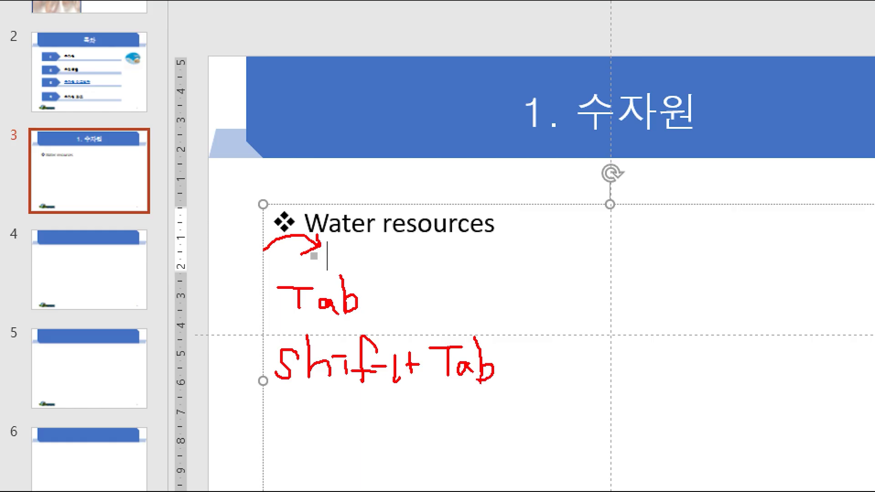
{"action": "key", "text": "Escape"}
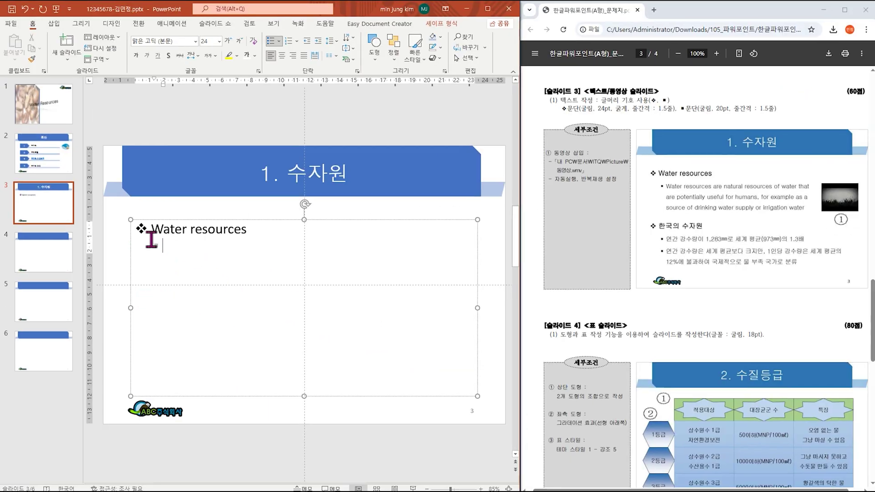
{"action": "left_click", "coordinate": [153, 254]}
{"action": "type", "text": "Wat"}
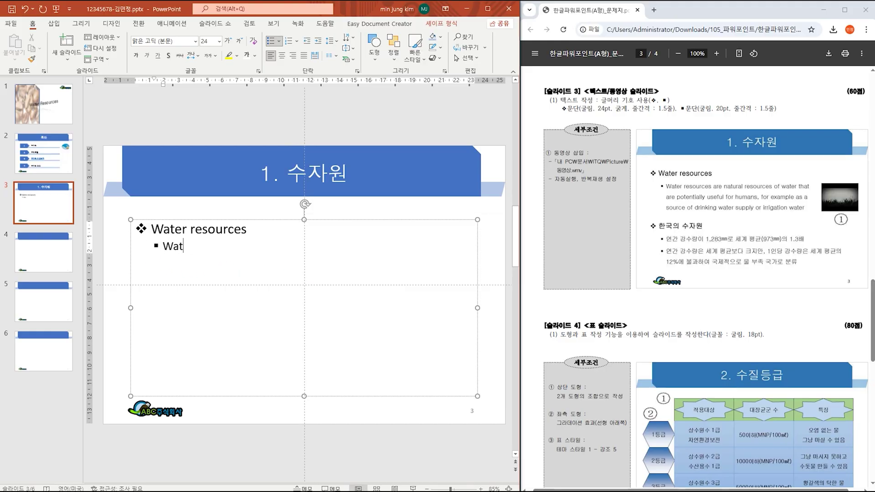
{"action": "type", "text": "er resources are natural"}
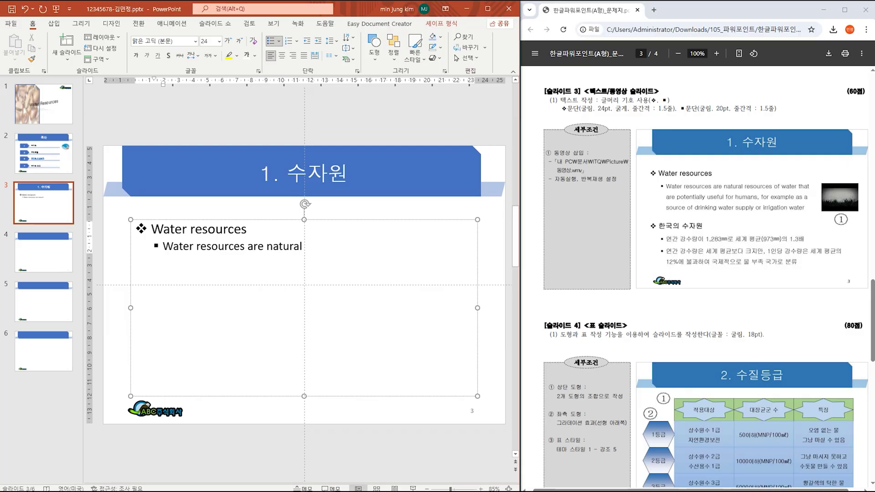
{"action": "type", "text": " resou"}
{"action": "type", "text": "rces of"}
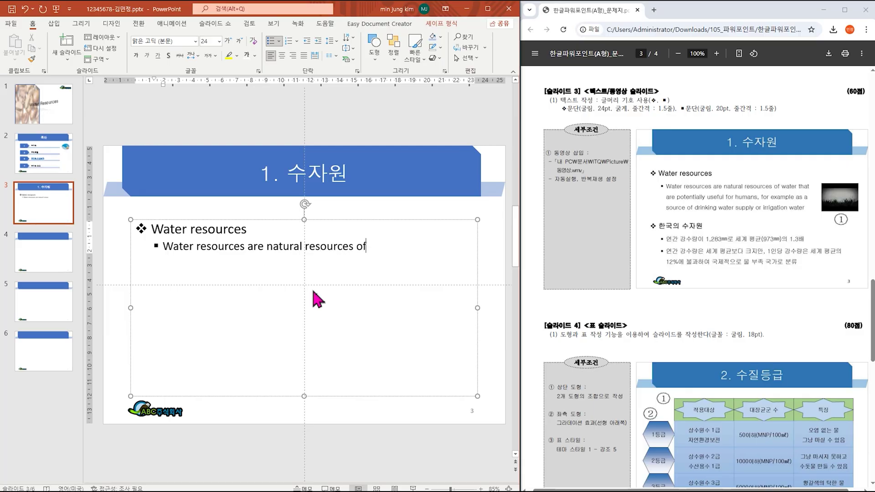
{"action": "type", "text": " water that are poten"}
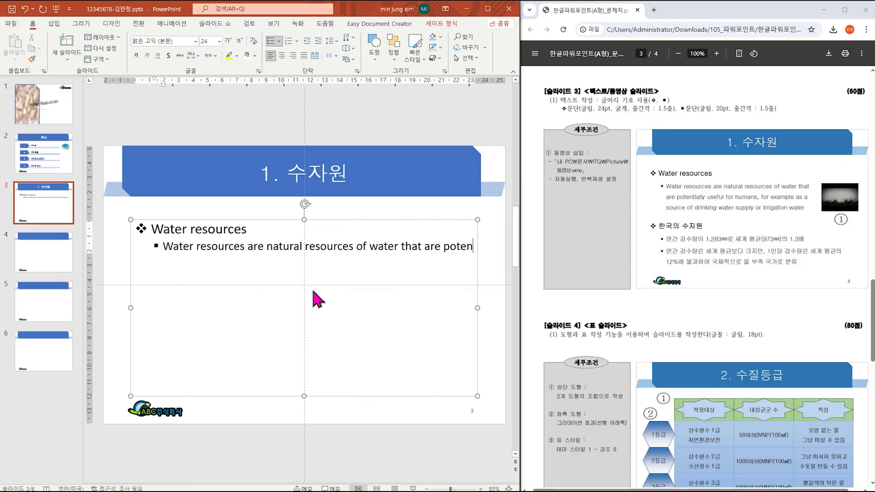
{"action": "type", "text": "tial"}
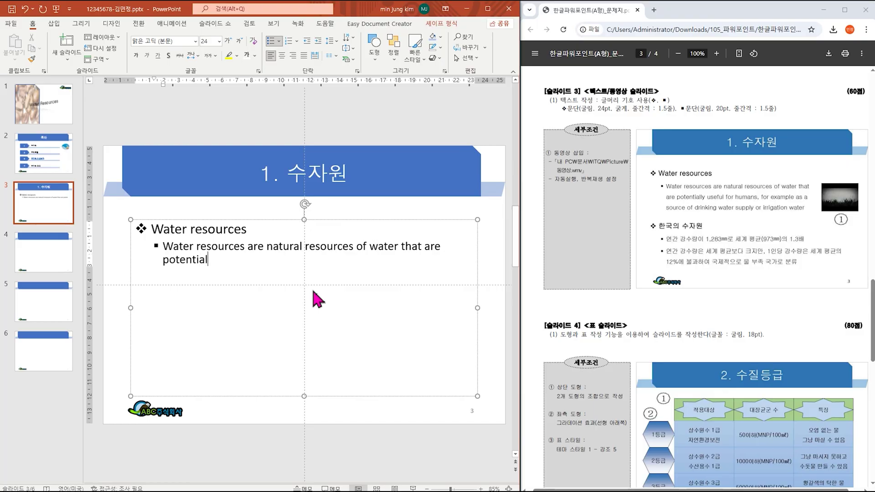
{"action": "type", "text": "ly useful for humans, "}
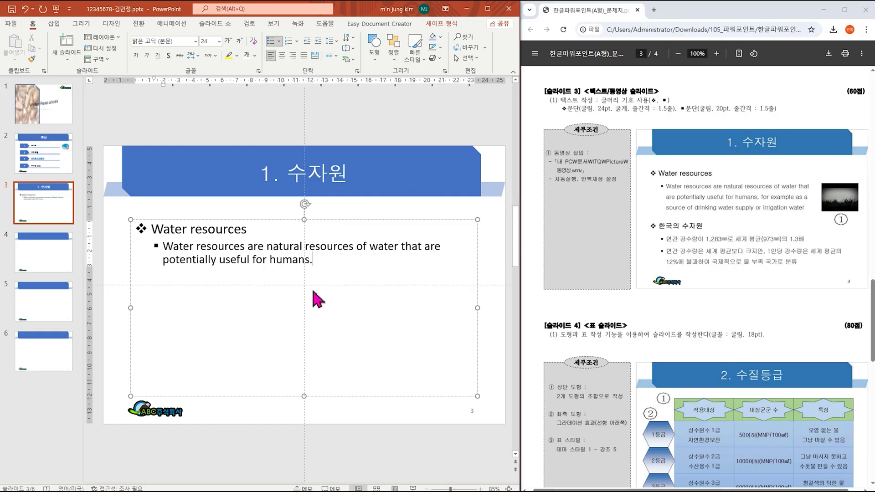
{"action": "type", "text": "for example"}
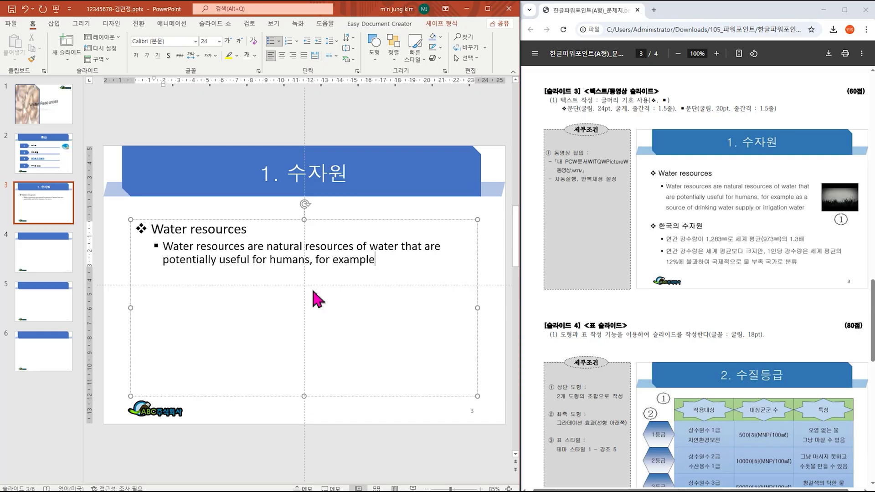
{"action": "type", "text": " as a source of drinki"}
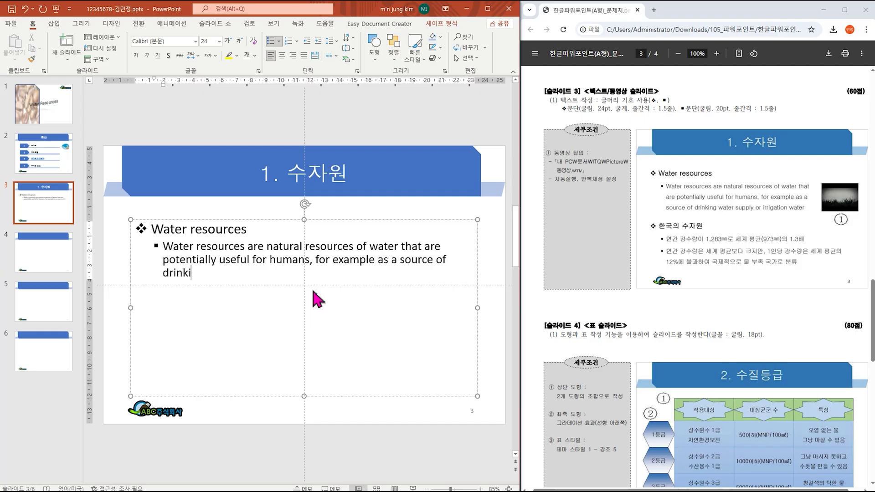
{"action": "type", "text": "ng sater supply or "}
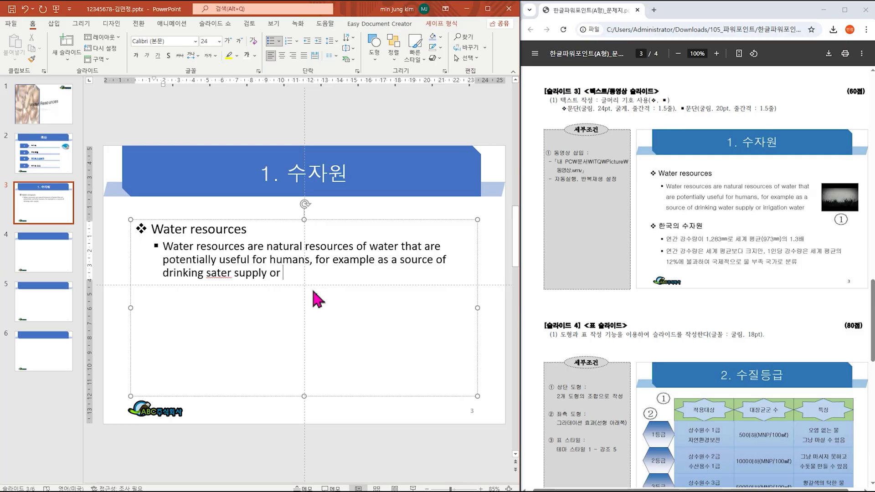
{"action": "type", "text": "irrigation"}
{"action": "type", "text": " s"}
Step: End the sentence with 'irrigation water' and correct 'sater' to 'water'
{"action": "key", "text": "BackSpace"}
{"action": "type", "text": "water"}
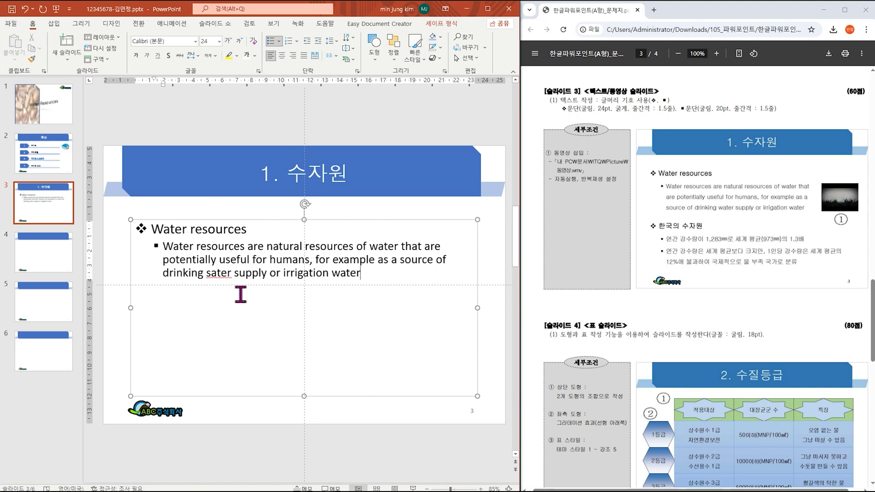
{"action": "left_click", "coordinate": [208, 273]}
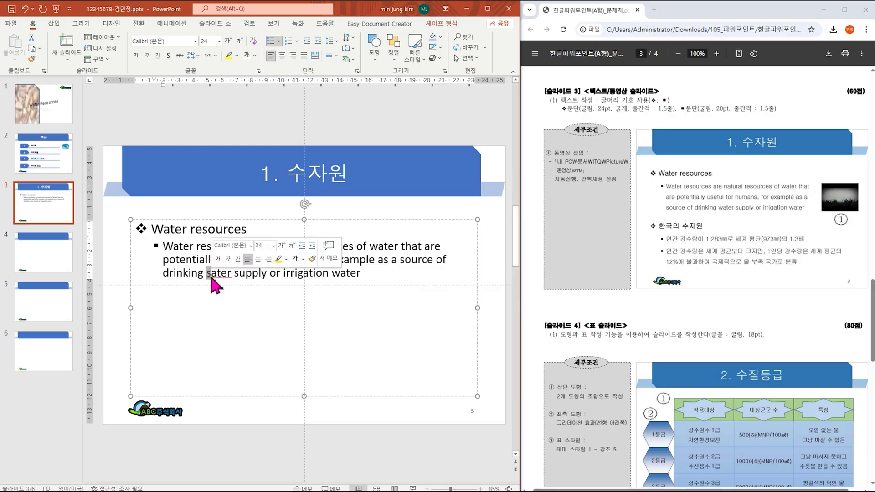
{"action": "type", "text": "w"}
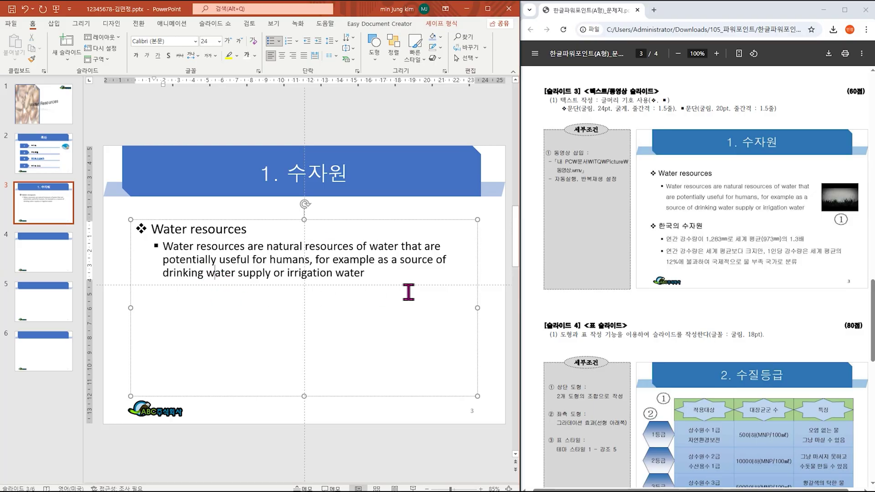
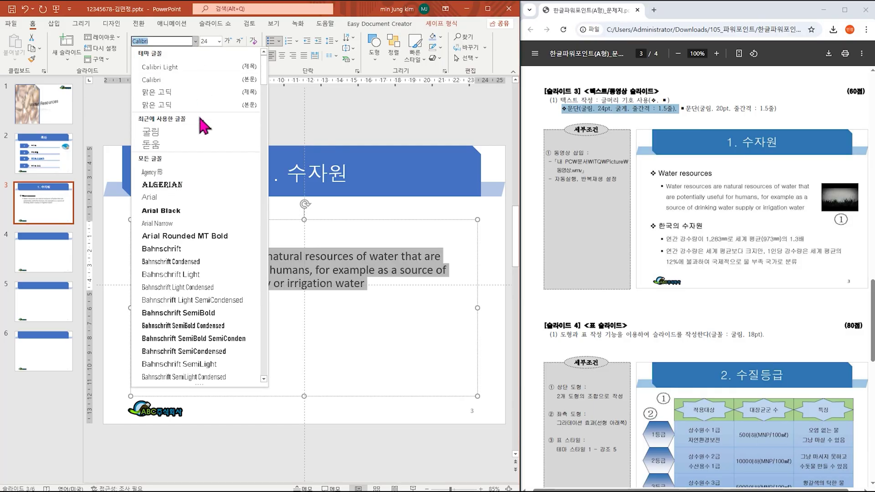
Step: Format the slide 3 Water resources bullet paragraph as 굴림, 20 pt, with 1.5 line spacing
{"action": "left_click", "coordinate": [196, 131]}
{"action": "left_click", "coordinate": [220, 41]}
{"action": "left_click", "coordinate": [221, 150]}
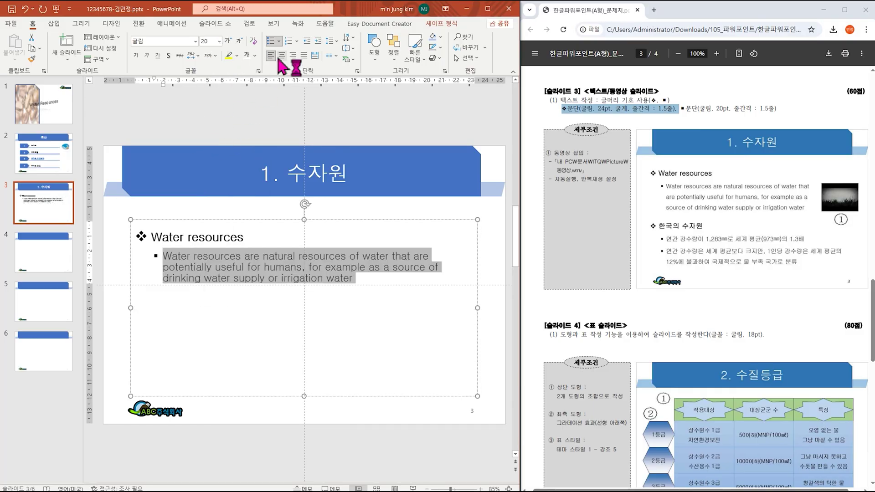
{"action": "left_click", "coordinate": [332, 41]}
{"action": "left_click", "coordinate": [346, 66]}
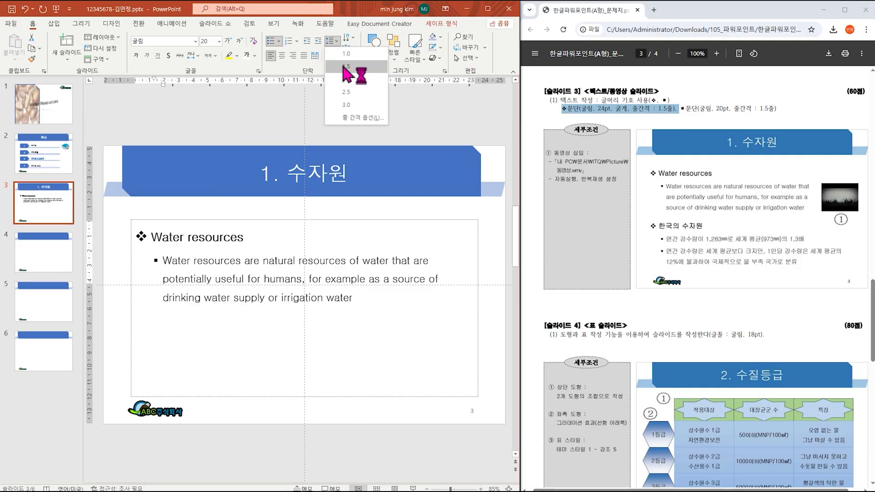
{"action": "left_click", "coordinate": [346, 68]}
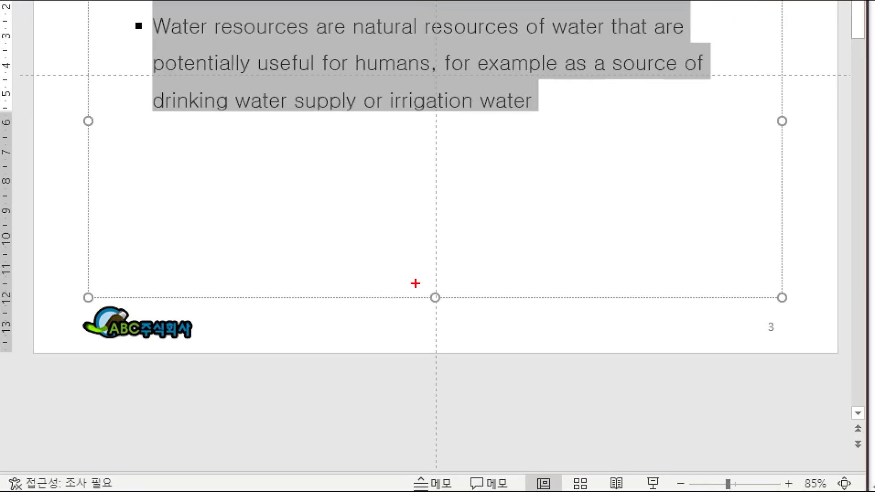
Step: Narrow the Water resources text box so the text reflows, then nudge it up under the title
{"action": "mouse_move", "coordinate": [439, 312]}
{"action": "left_mouse_down"}
{"action": "mouse_move", "coordinate": [446, 94]}
{"action": "mouse_move", "coordinate": [462, 132]}
{"action": "left_mouse_up"}
{"action": "key", "text": "Escape"}
{"action": "left_click_drag", "start_coordinate": [305, 396], "coordinate": [319, 314]}
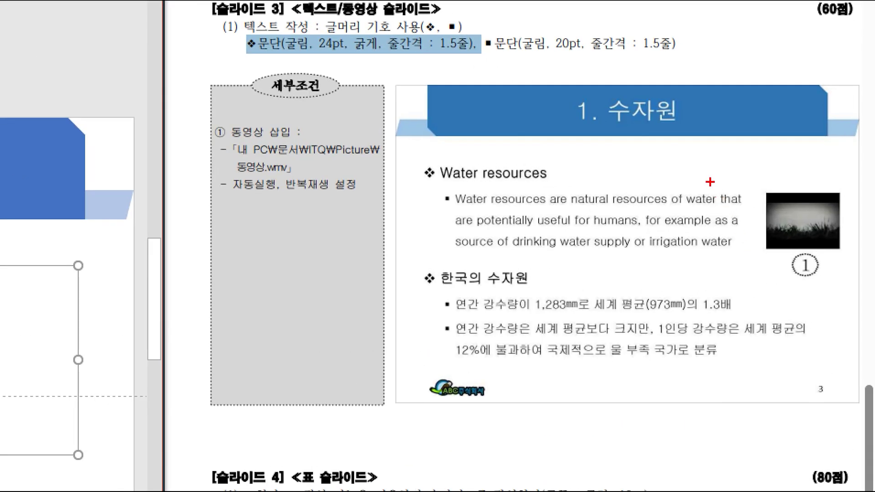
{"action": "mouse_move", "coordinate": [710, 182]}
{"action": "left_mouse_down"}
{"action": "mouse_move", "coordinate": [763, 210]}
{"action": "mouse_move", "coordinate": [748, 231]}
{"action": "left_mouse_up"}
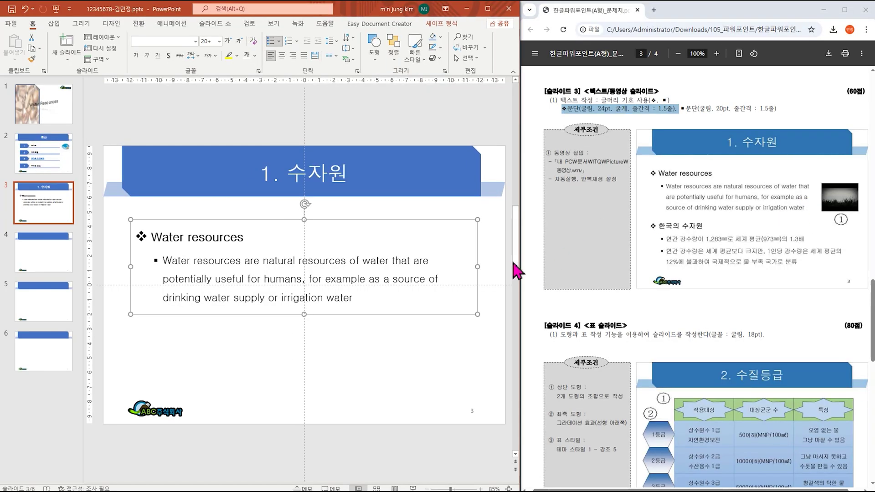
{"action": "left_click_drag", "start_coordinate": [475, 267], "coordinate": [429, 272]}
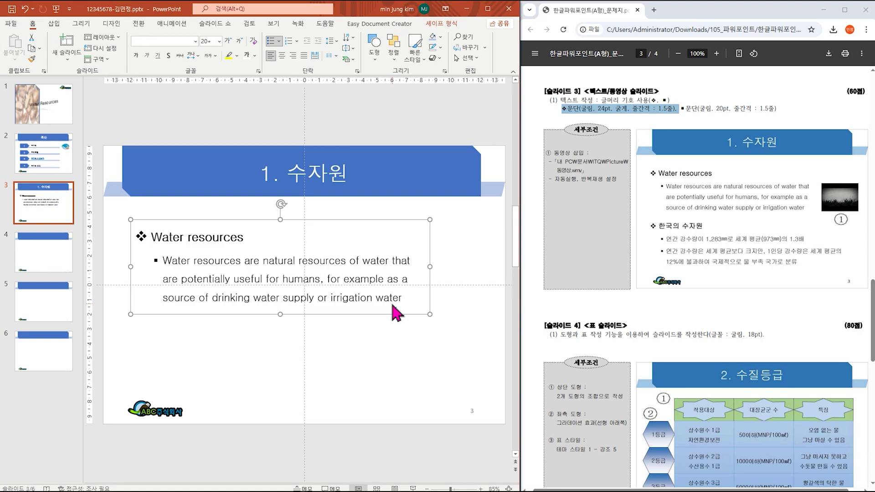
{"action": "left_click_drag", "start_coordinate": [349, 317], "coordinate": [351, 299]}
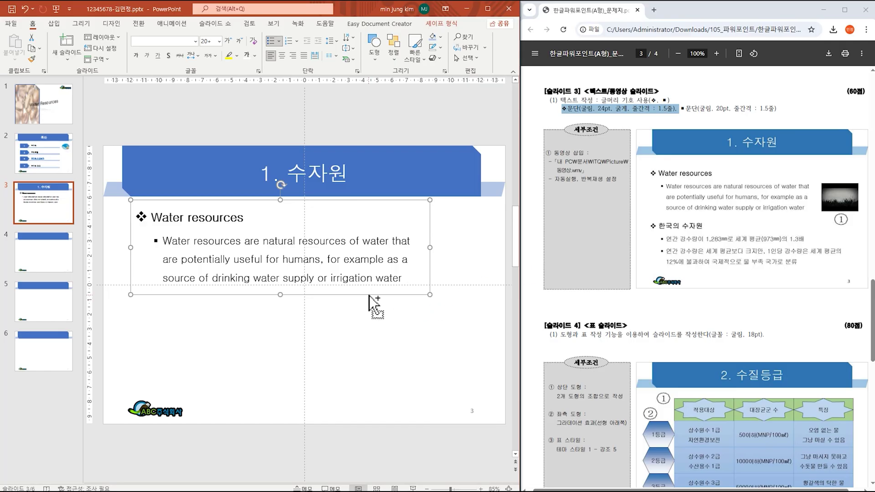
Step: Copy the text box below the original and retitle the copy '한국의 수자원'
{"action": "left_click_drag", "start_coordinate": [370, 301], "coordinate": [371, 394]}
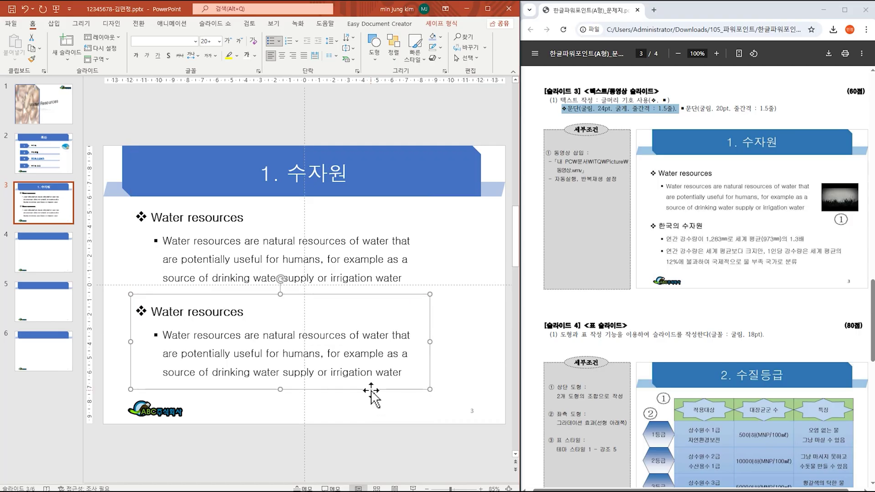
{"action": "left_click", "coordinate": [257, 310]}
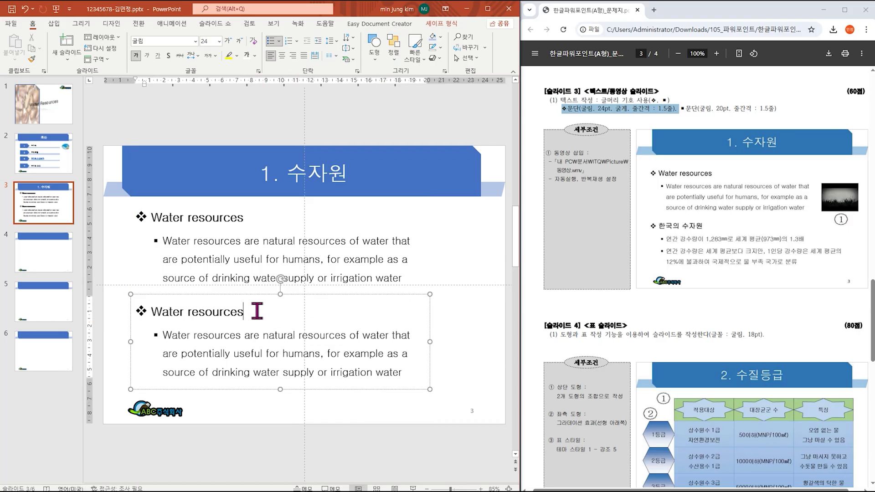
{"action": "key", "text": "BackSpace"}
{"action": "key", "text": "BackSpace"}
{"action": "key", "text": "BackSpace"}
{"action": "key", "text": "BackSpace"}
{"action": "key", "text": "BackSpace"}
{"action": "key", "text": "BackSpace"}
{"action": "key", "text": "BackSpace"}
{"action": "key", "text": "BackSpace"}
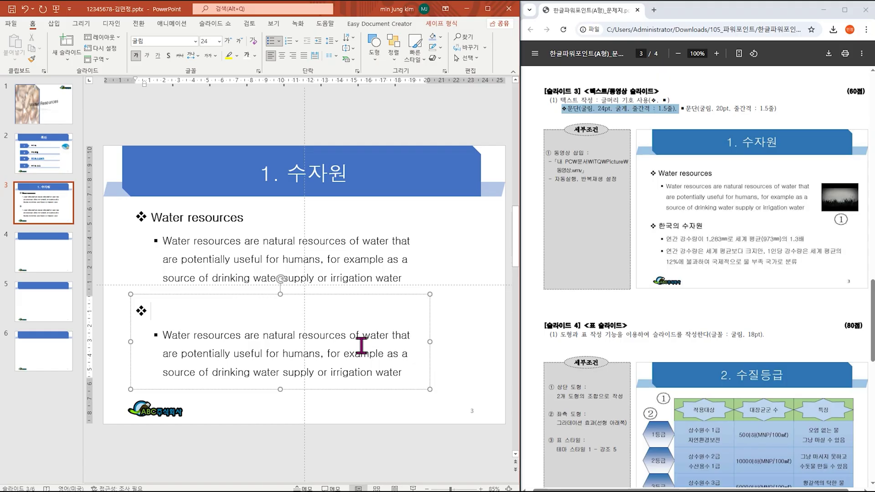
{"action": "type", "text": "한국의 수자워"}
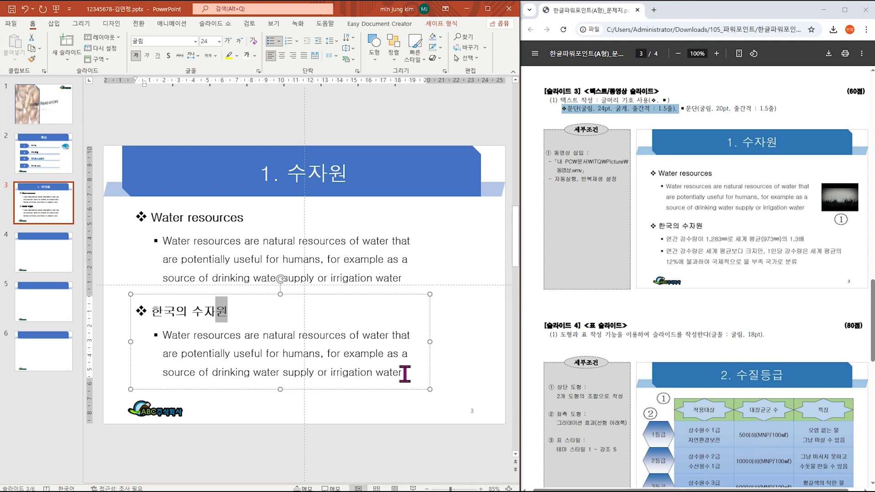
Step: Delete the copied bullet text in the new box, leaving only 'Wat'
{"action": "left_click_drag", "start_coordinate": [403, 373], "coordinate": [154, 336]}
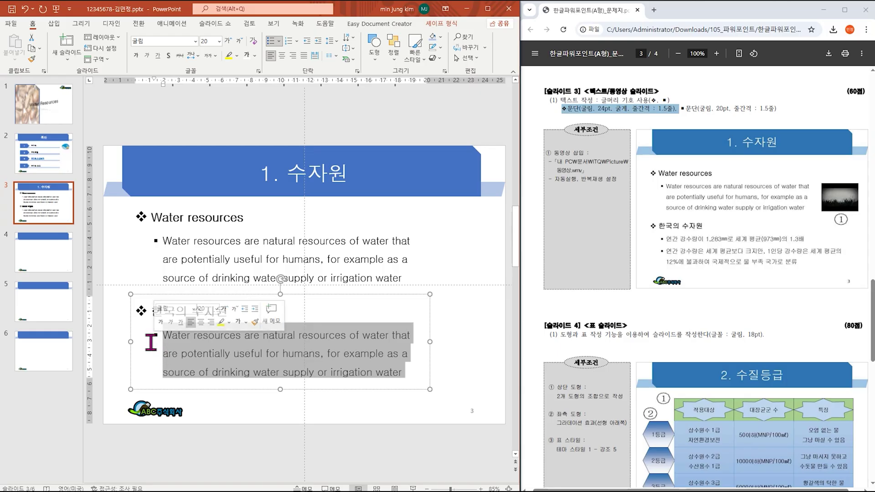
{"action": "left_click", "coordinate": [355, 354]}
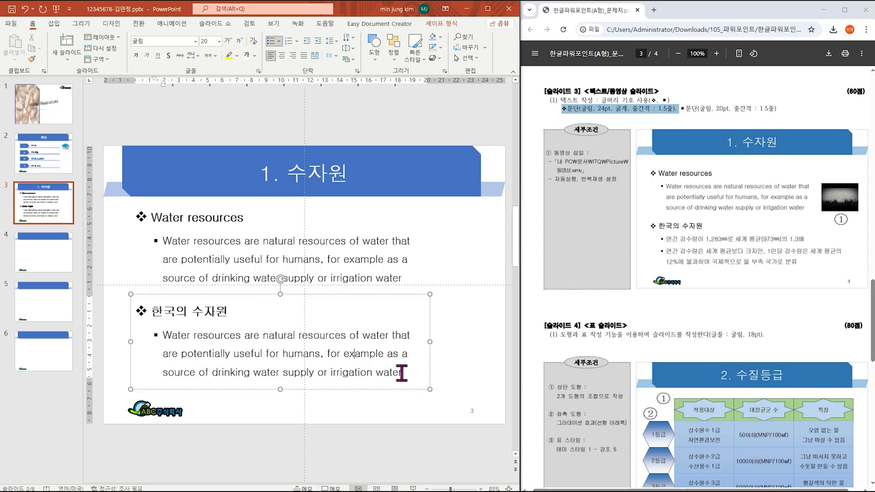
{"action": "left_click_drag", "start_coordinate": [401, 372], "coordinate": [217, 340]}
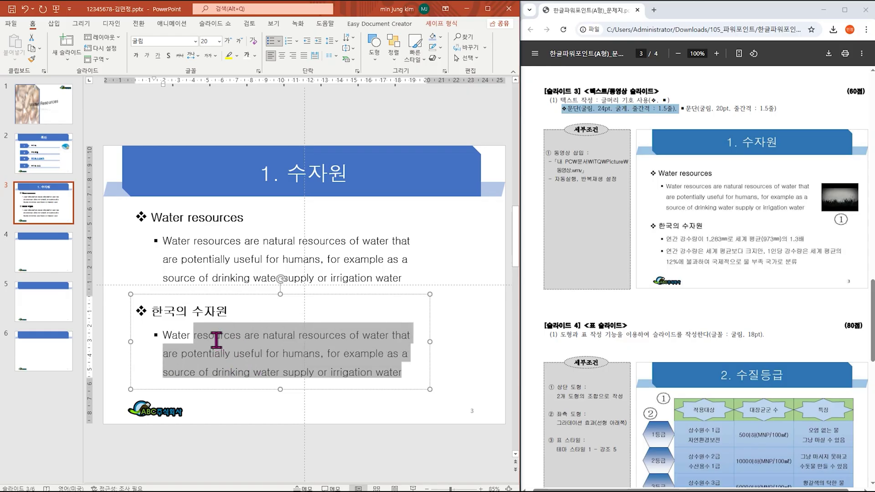
{"action": "key", "text": "BackSpace"}
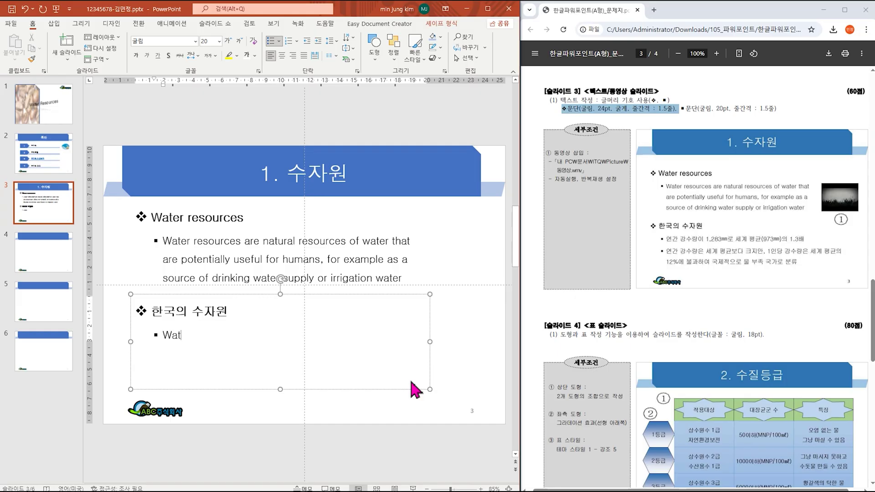
Step: Type the first bullet: '연간 강수량이 1,283mm로 세계 평균(973mm)의 1.3배'
{"action": "key", "text": "BackSpace"}
{"action": "key", "text": "Hangul"}
{"action": "type", "text": "연간 강수량ㅇ"}
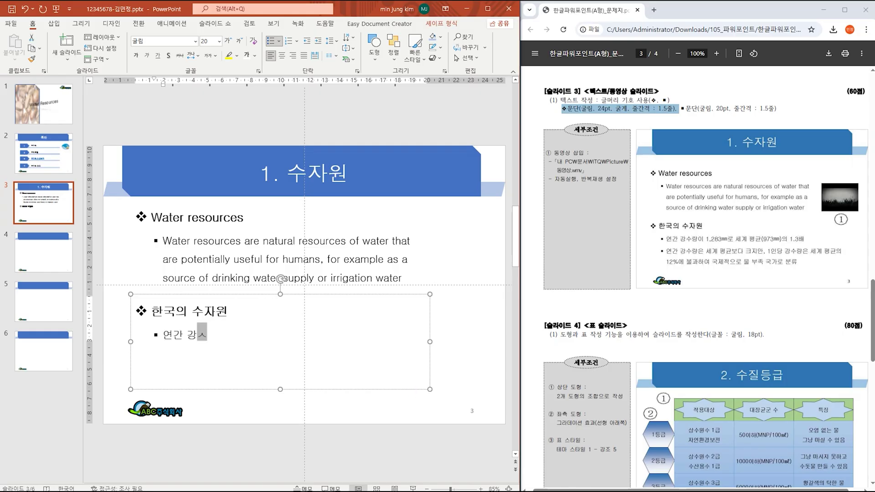
{"action": "type", "text": "ㅣ"}
{"action": "key", "text": "Hangul"}
{"action": "type", "text": "1,28"}
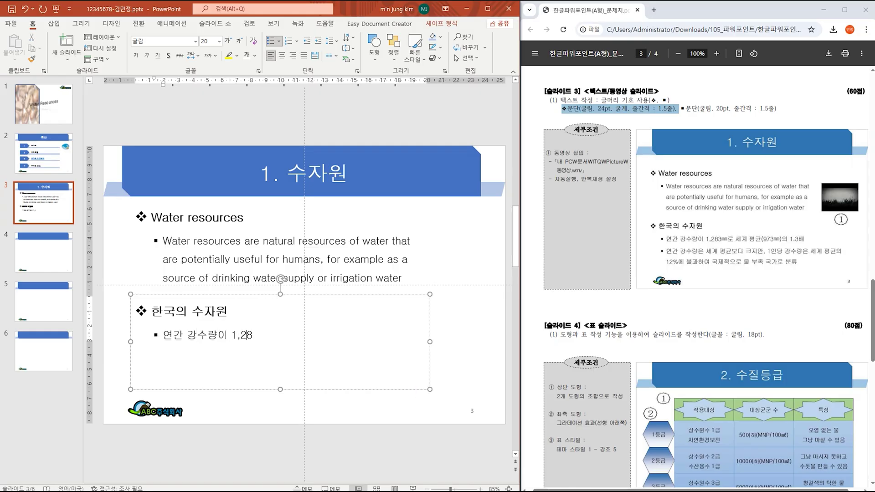
{"action": "type", "text": "3mm르"}
{"action": "key", "text": "Hangul"}
{"action": "type", "text": "로 세계 평균"}
{"action": "key", "text": "Hangul"}
{"action": "type", "text": "(97"}
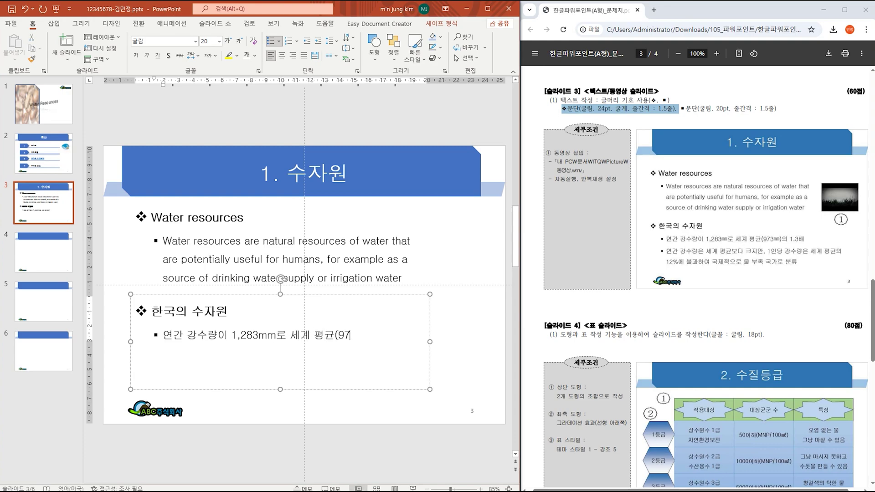
{"action": "type", "text": "3mm)"}
{"action": "key", "text": "Hangul"}
{"action": "type", "text": "의"}
{"action": "key", "text": "Hangul"}
{"action": "type", "text": "1.3"}
{"action": "key", "text": "Hangul"}
{"action": "type", "text": "배"}
Step: Add a second bullet: per-capita rainfall is only 12% of the world average, classed water-short
{"action": "key", "text": "Return"}
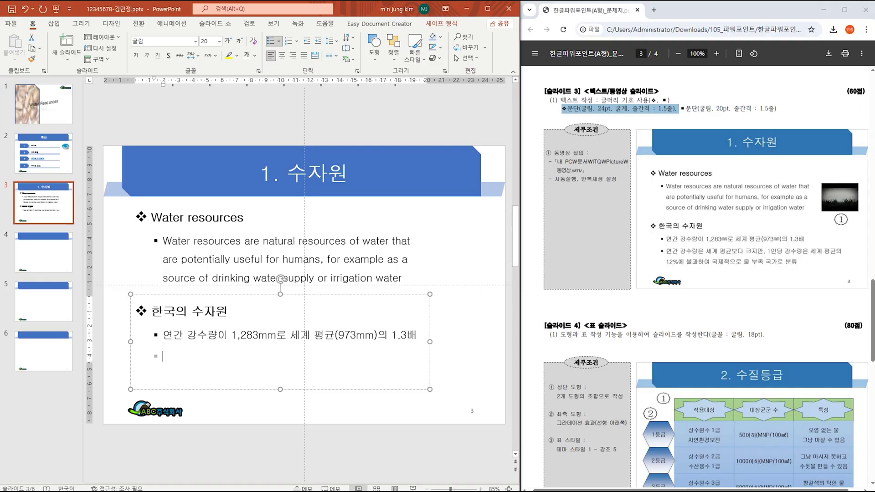
{"action": "type", "text": "연간 강수량은 ㅅ"}
{"action": "type", "text": "세계 평균보다 크"}
{"action": "type", "text": "지만"}
{"action": "key", "text": "Hangul"}
{"action": "type", "text": ", 1"}
{"action": "key", "text": "Hangul"}
{"action": "type", "text": "인당 강수"}
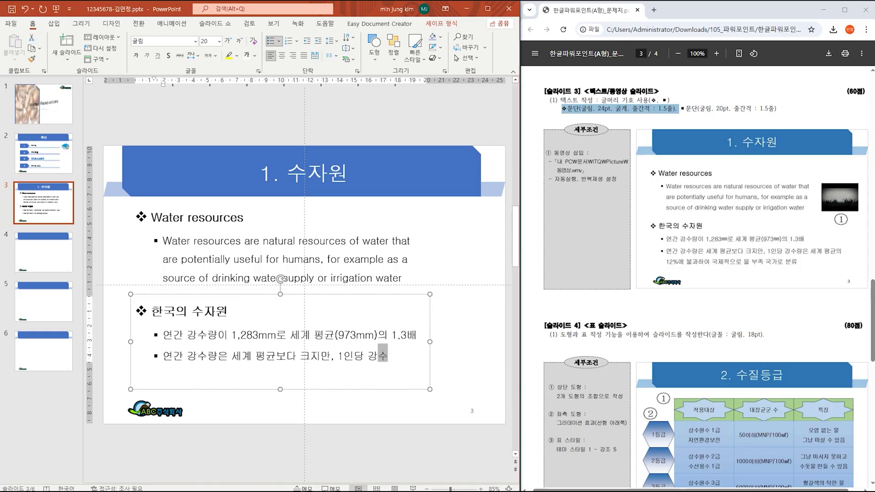
{"action": "type", "text": "량은 세계 편"}
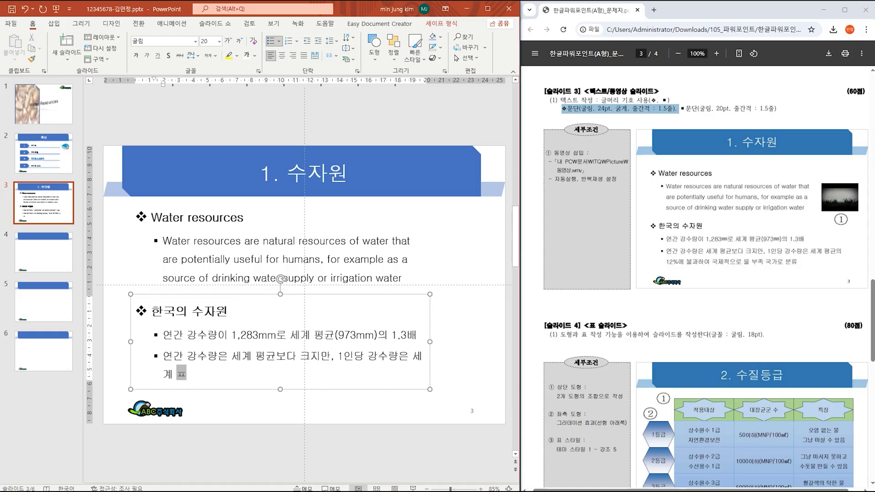
{"action": "key", "text": "BackSpace"}
{"action": "type", "text": "평균의"}
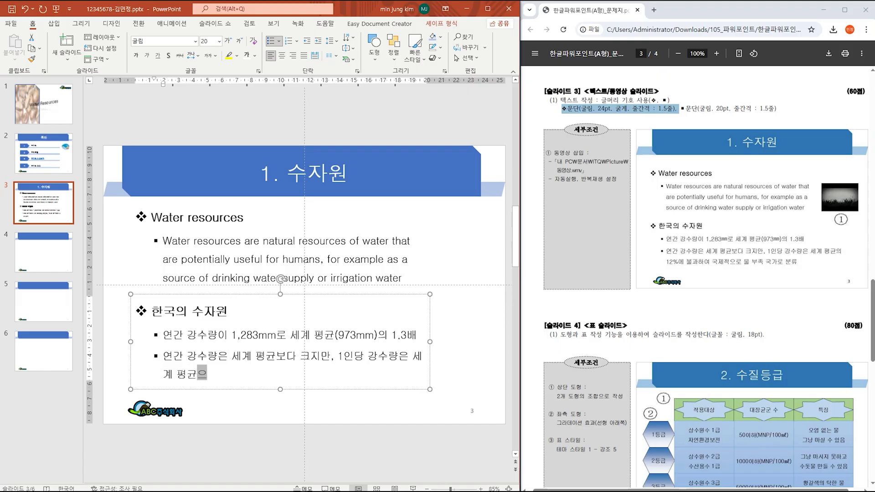
{"action": "key", "text": "Hangul"}
{"action": "type", "text": "12%"}
{"action": "key", "text": "Hangul"}
{"action": "type", "text": "에 불과하여 국제적으로 물"}
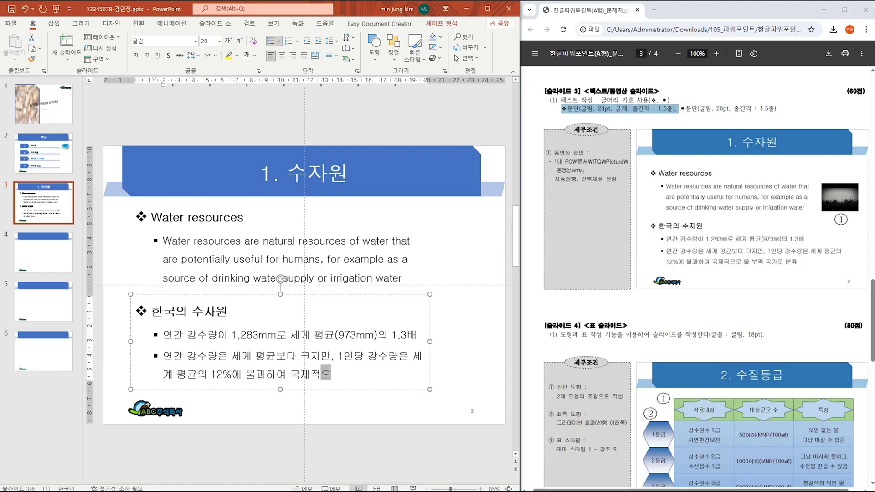
{"action": "type", "text": " 부족 ㄱ"}
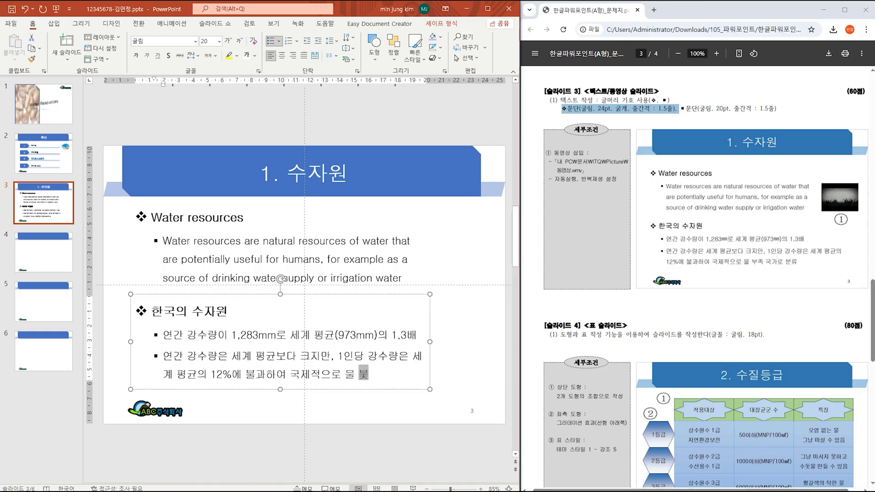
{"action": "type", "text": "국가로 분류"}
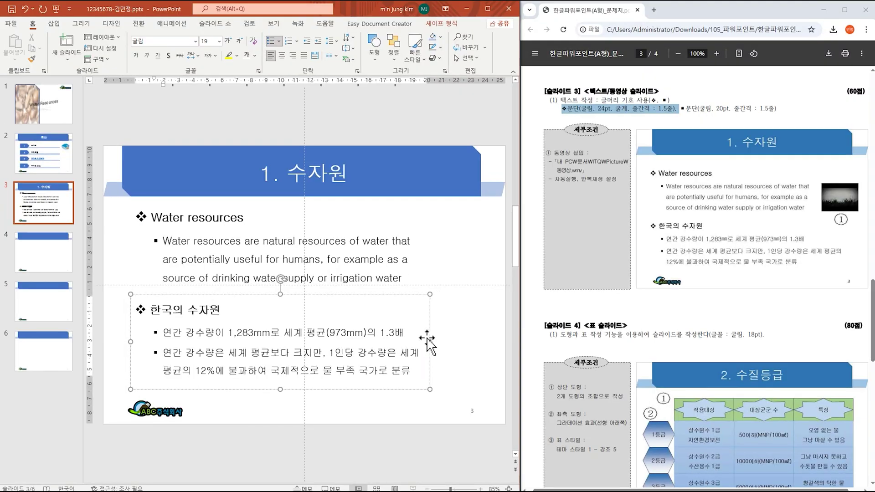
{"action": "left_click_drag", "start_coordinate": [434, 300], "coordinate": [485, 299]}
{"action": "mouse_move", "coordinate": [469, 342]}
{"action": "left_mouse_down"}
{"action": "mouse_move", "coordinate": [465, 377]}
{"action": "mouse_move", "coordinate": [466, 343]}
{"action": "mouse_move", "coordinate": [484, 343]}
{"action": "left_mouse_up"}
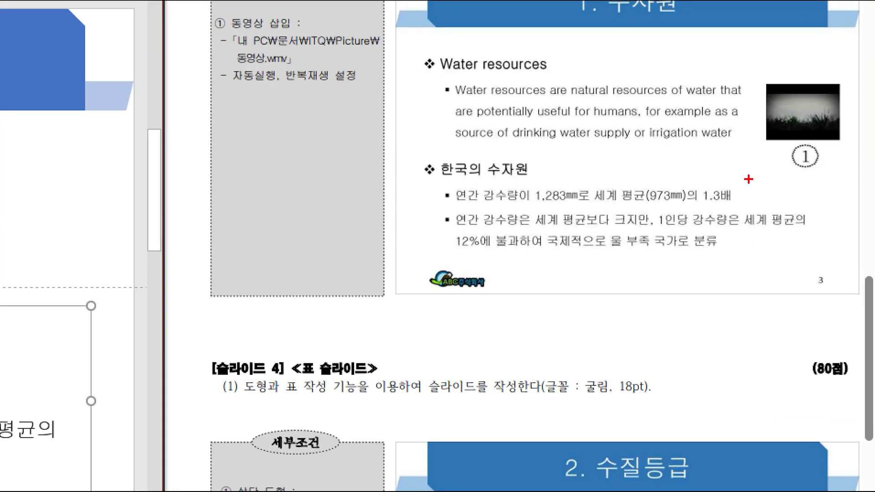
{"action": "left_click_drag", "start_coordinate": [436, 220], "coordinate": [451, 231]}
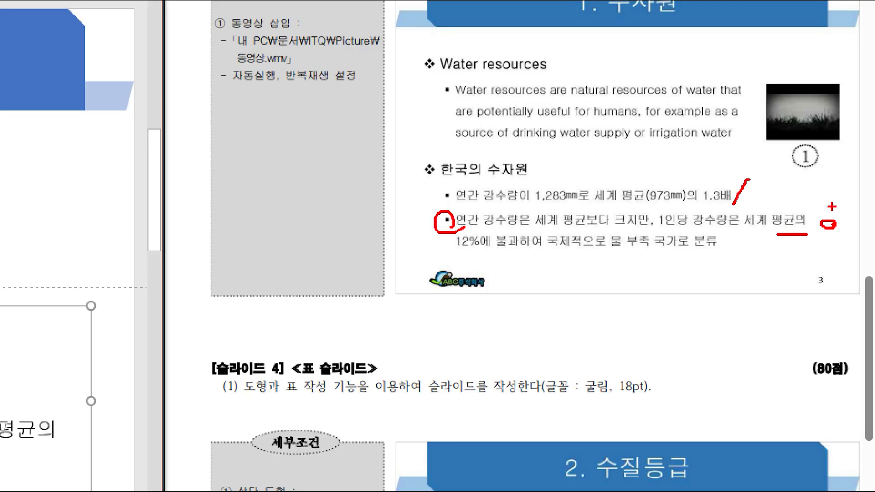
{"action": "mouse_move", "coordinate": [776, 173]}
{"action": "left_mouse_down"}
{"action": "mouse_move", "coordinate": [807, 175]}
{"action": "mouse_move", "coordinate": [818, 246]}
{"action": "mouse_move", "coordinate": [812, 274]}
{"action": "left_mouse_up"}
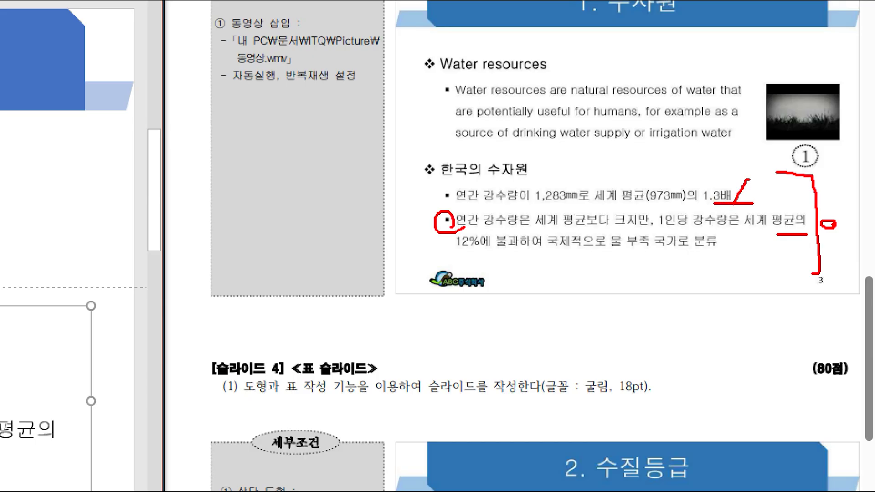
{"action": "left_click_drag", "start_coordinate": [781, 202], "coordinate": [760, 243]}
{"action": "mouse_move", "coordinate": [595, 274]}
{"action": "left_mouse_down"}
{"action": "mouse_move", "coordinate": [585, 306]}
{"action": "mouse_move", "coordinate": [567, 312]}
{"action": "left_mouse_up"}
{"action": "left_click_drag", "start_coordinate": [613, 251], "coordinate": [624, 306]}
{"action": "mouse_move", "coordinate": [631, 274]}
{"action": "left_mouse_down"}
{"action": "mouse_move", "coordinate": [642, 275]}
{"action": "mouse_move", "coordinate": [638, 312]}
{"action": "left_mouse_up"}
{"action": "mouse_move", "coordinate": [662, 280]}
{"action": "left_mouse_down"}
{"action": "mouse_move", "coordinate": [660, 257]}
{"action": "mouse_move", "coordinate": [662, 309]}
{"action": "left_mouse_up"}
{"action": "left_click_drag", "start_coordinate": [647, 296], "coordinate": [680, 295]}
{"action": "mouse_move", "coordinate": [686, 283]}
{"action": "left_mouse_down"}
{"action": "mouse_move", "coordinate": [687, 299]}
{"action": "mouse_move", "coordinate": [735, 298]}
{"action": "left_mouse_up"}
{"action": "left_click_drag", "start_coordinate": [729, 286], "coordinate": [729, 314]}
{"action": "mouse_move", "coordinate": [752, 276]}
{"action": "left_mouse_down"}
{"action": "mouse_move", "coordinate": [773, 275]}
{"action": "mouse_move", "coordinate": [754, 310]}
{"action": "left_mouse_up"}
{"action": "left_click_drag", "start_coordinate": [754, 310], "coordinate": [782, 310]}
{"action": "left_click_drag", "start_coordinate": [771, 307], "coordinate": [778, 306]}
{"action": "left_click_drag", "start_coordinate": [814, 283], "coordinate": [818, 313]}
{"action": "left_click_drag", "start_coordinate": [803, 302], "coordinate": [851, 313]}
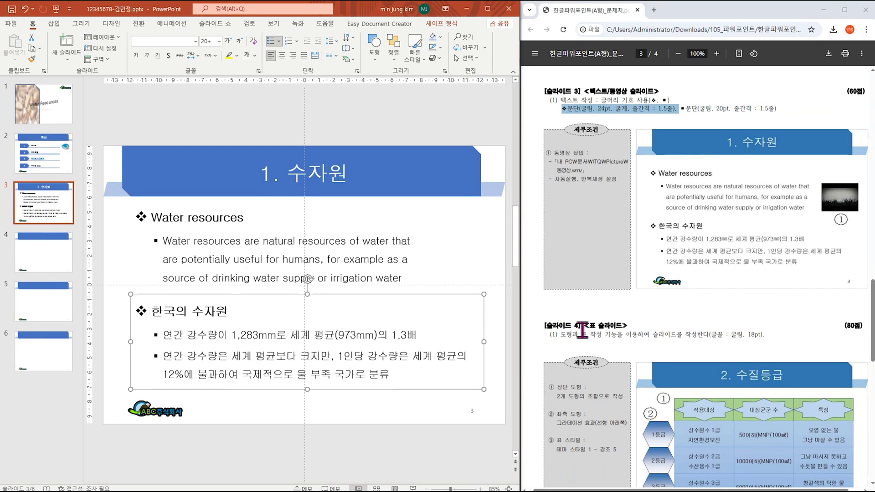
Step: Widen the 한국의 수자원 box and add a line break before '12%' in the second bullet
{"action": "left_click_drag", "start_coordinate": [482, 342], "coordinate": [503, 342]}
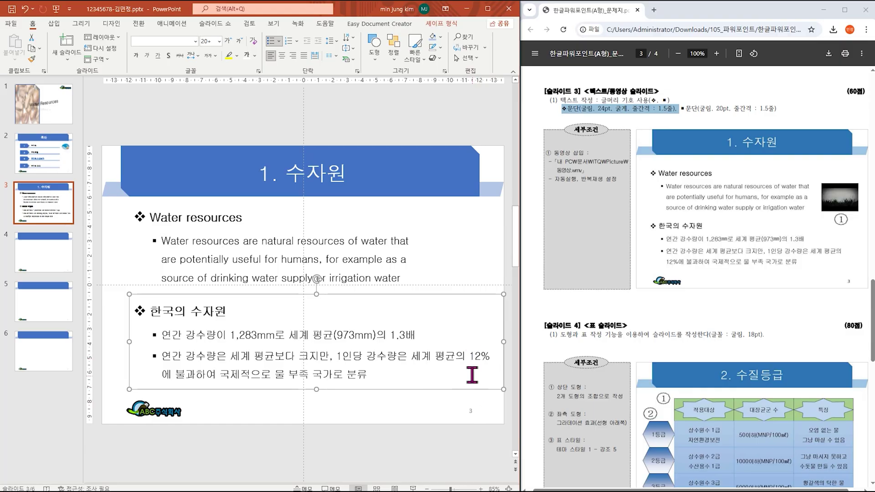
{"action": "left_click", "coordinate": [470, 356]}
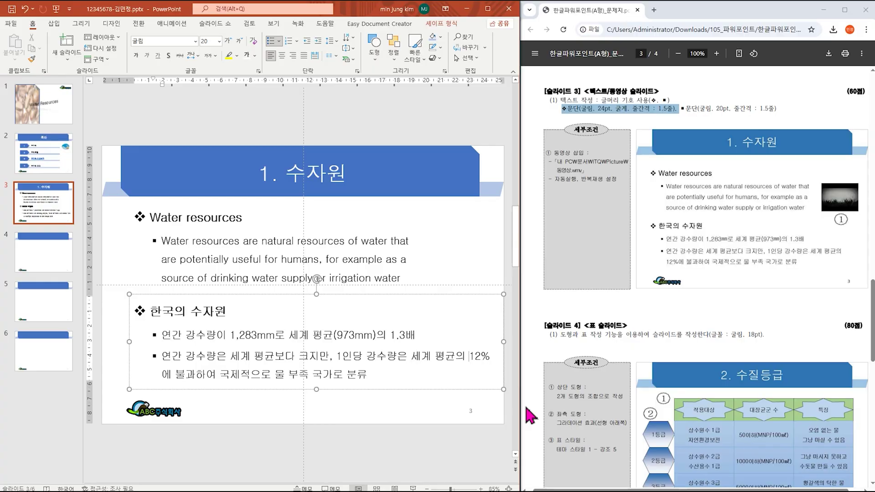
{"action": "key", "text": "shift+Return"}
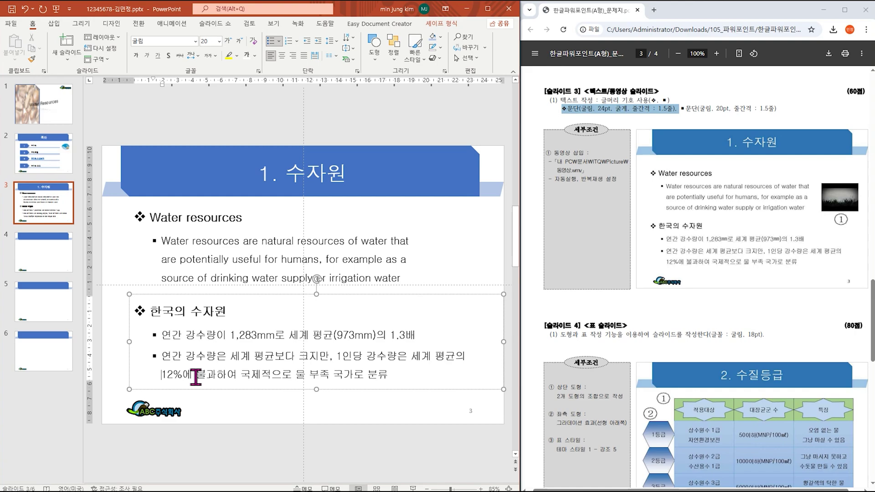
Step: Insert 동영상.wmv from ITQ > Picture and place it right of the Water resources text
{"action": "left_click", "coordinate": [56, 25]}
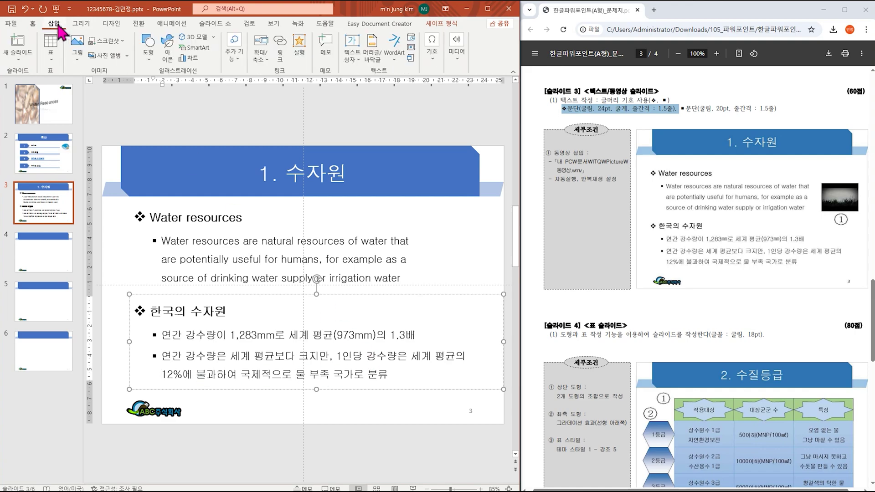
{"action": "left_click", "coordinate": [455, 59]}
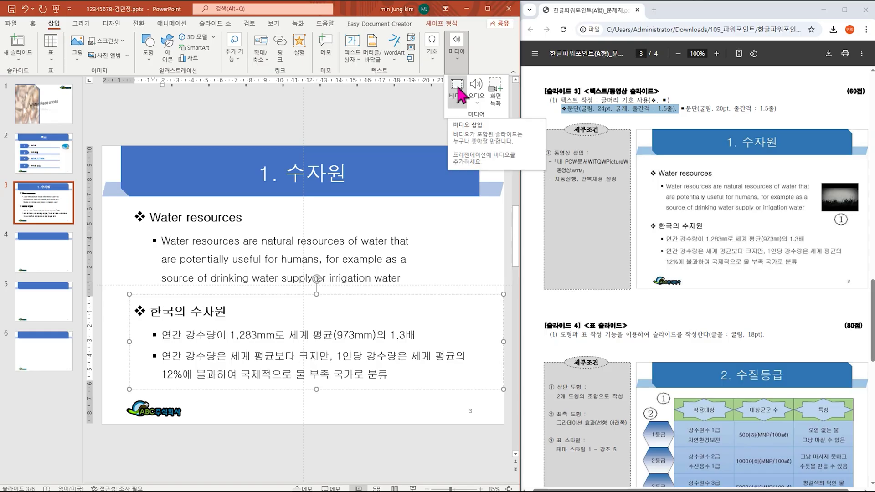
{"action": "left_click", "coordinate": [458, 88]}
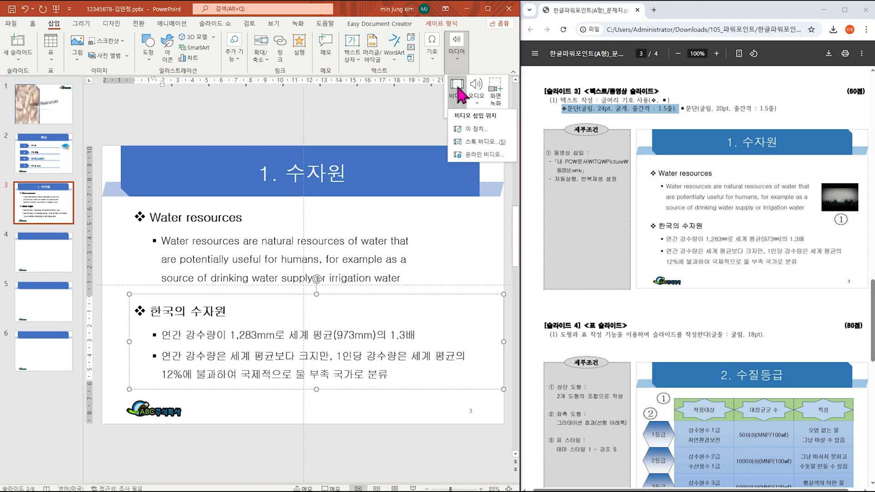
{"action": "left_click", "coordinate": [475, 132]}
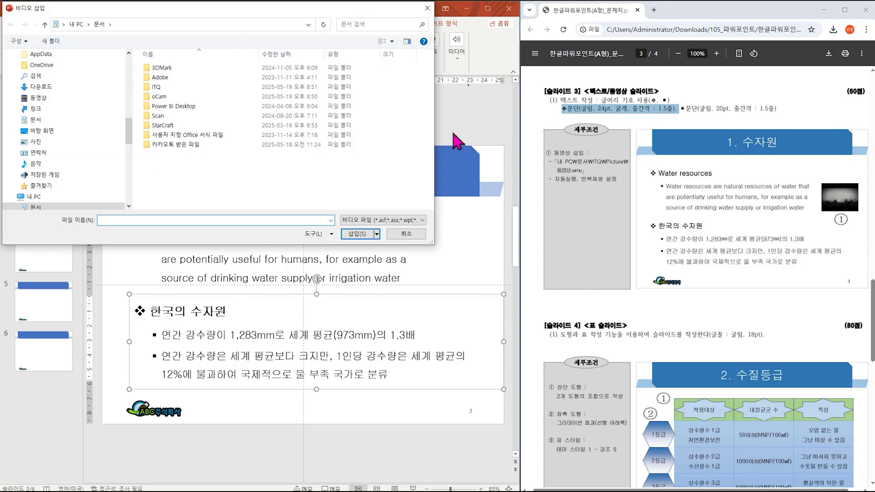
{"action": "double_click", "coordinate": [163, 88]}
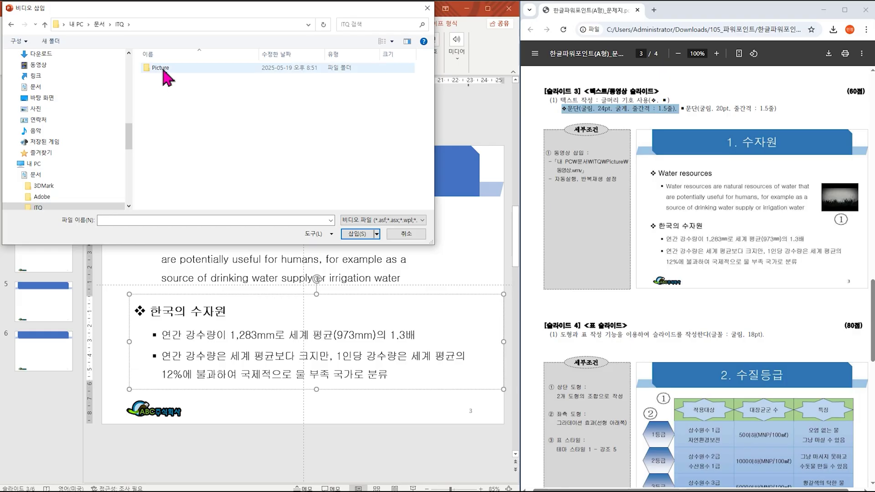
{"action": "double_click", "coordinate": [160, 68]}
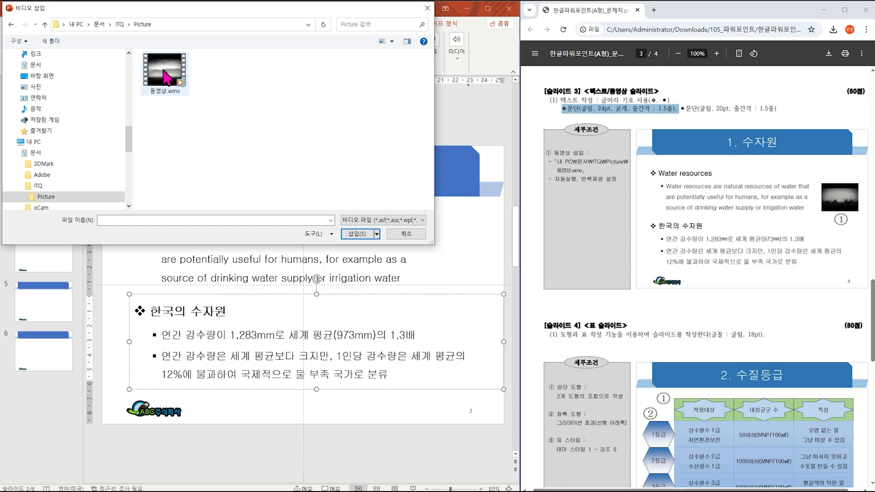
{"action": "double_click", "coordinate": [177, 91]}
{"action": "left_click_drag", "start_coordinate": [289, 287], "coordinate": [444, 259]}
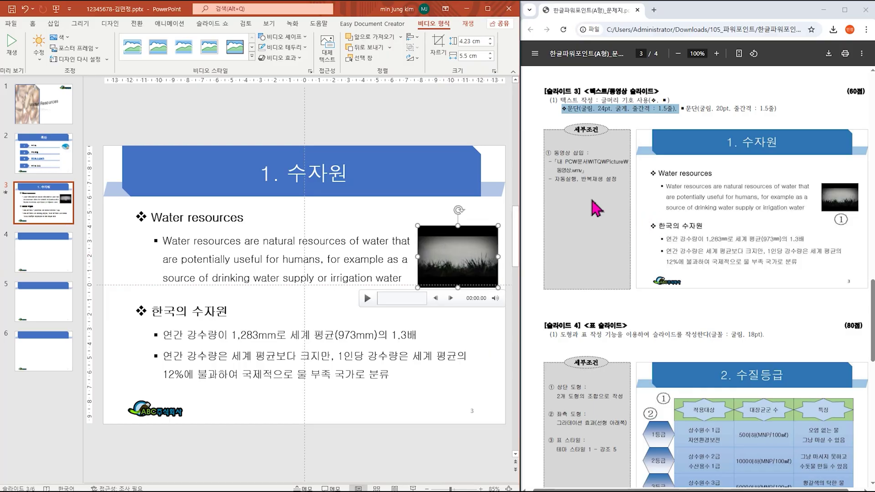
Step: Set the slide 3 video's Start to Automatically and turn on Loop until Stopped
{"action": "left_click_drag", "start_coordinate": [555, 179], "coordinate": [607, 181]}
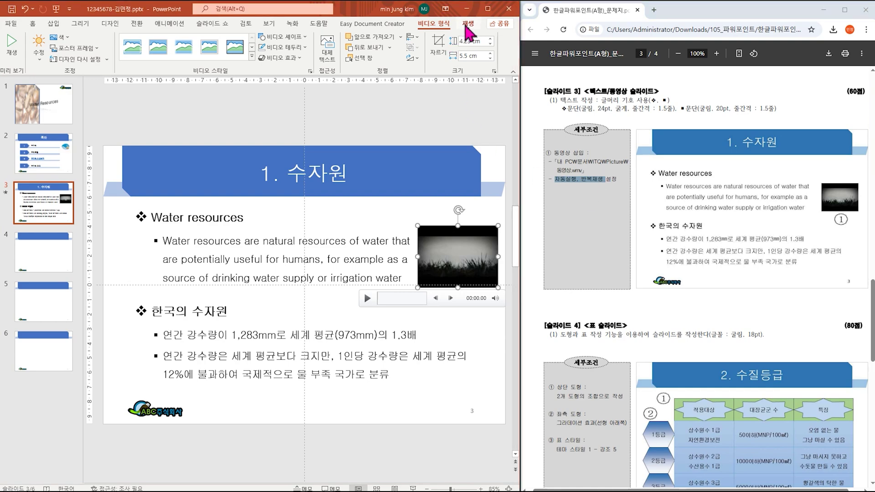
{"action": "left_click", "coordinate": [468, 25]}
{"action": "key", "text": "ctrl+1"}
{"action": "left_click", "coordinate": [434, 47]}
{"action": "left_click_drag", "start_coordinate": [420, 33], "coordinate": [468, 63]}
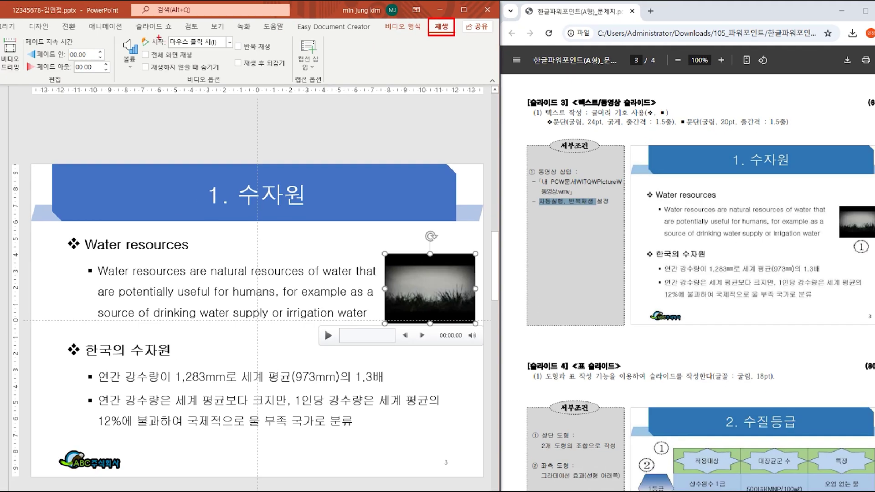
{"action": "left_click_drag", "start_coordinate": [151, 33], "coordinate": [232, 51]}
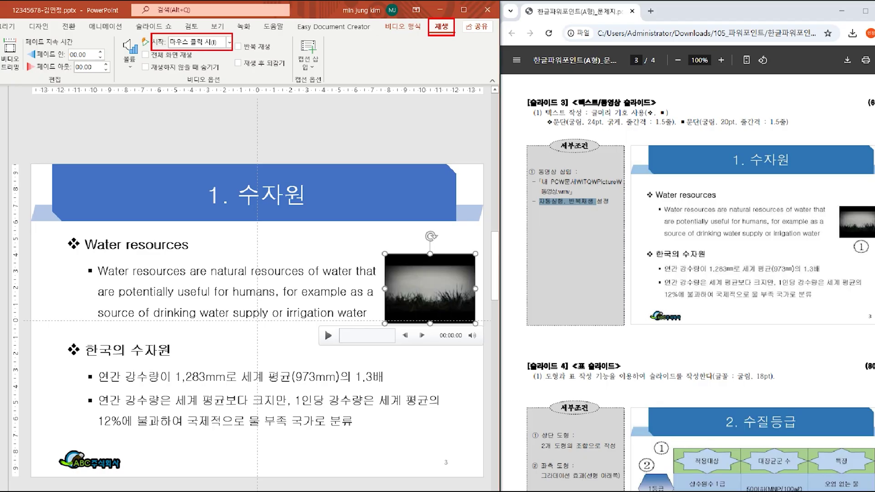
{"action": "key", "text": "Escape"}
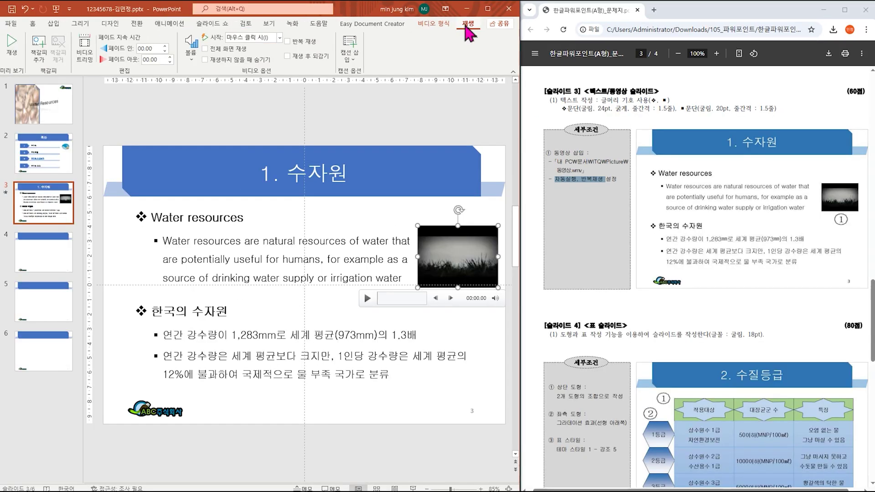
{"action": "left_click", "coordinate": [279, 37]}
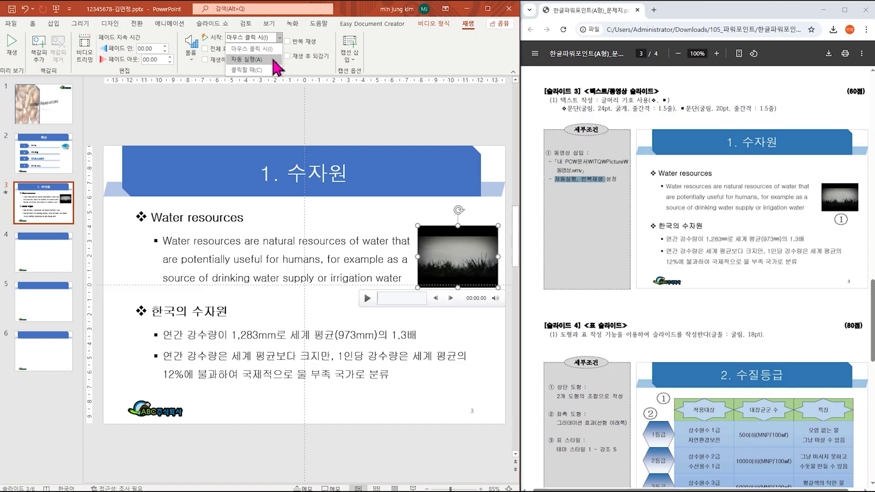
{"action": "left_click", "coordinate": [274, 60]}
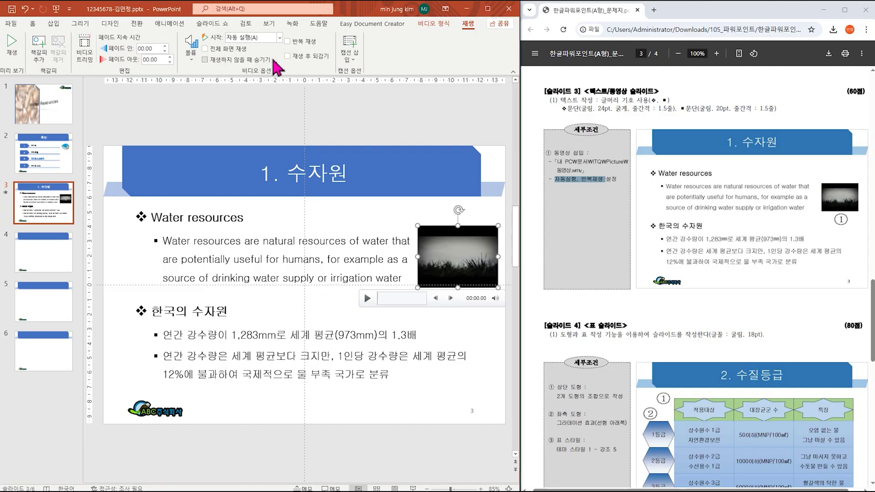
{"action": "left_click", "coordinate": [288, 44]}
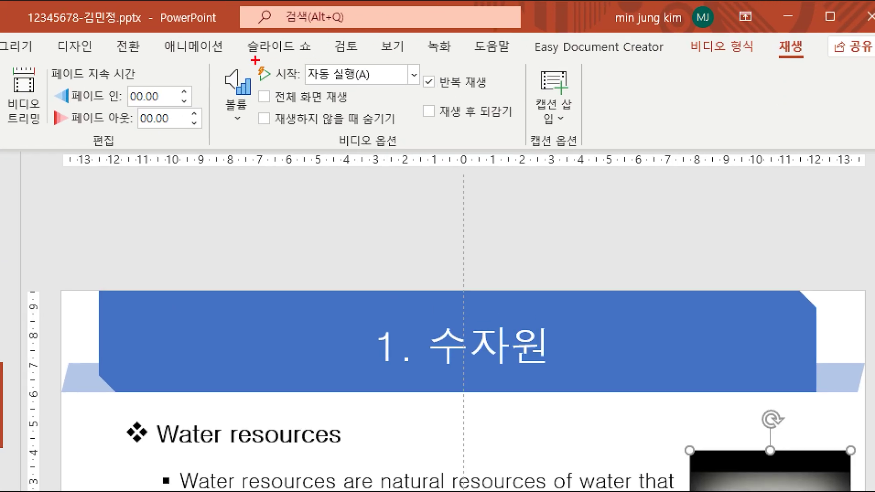
{"action": "left_click_drag", "start_coordinate": [256, 61], "coordinate": [507, 93]}
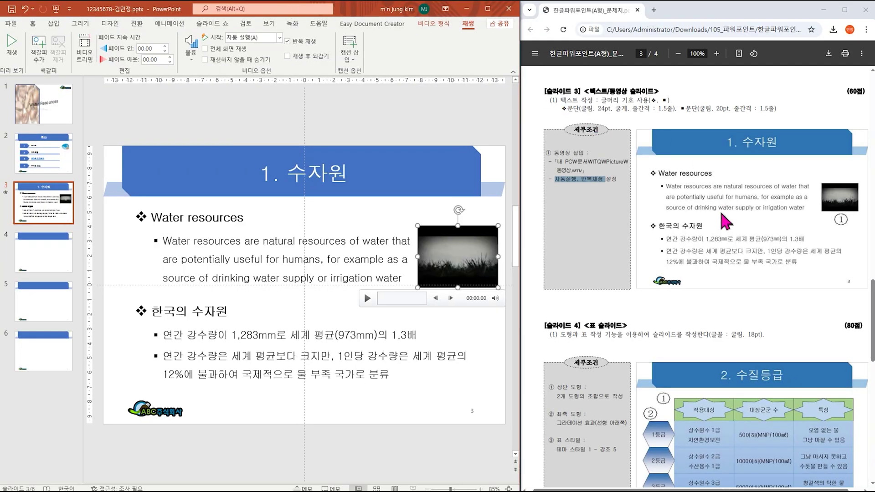
Step: Go to slide 4 and enter '2. 수질등급' as its title
{"action": "scroll", "coordinate": [698, 360], "scroll_direction": "down", "scroll_amount": 4}
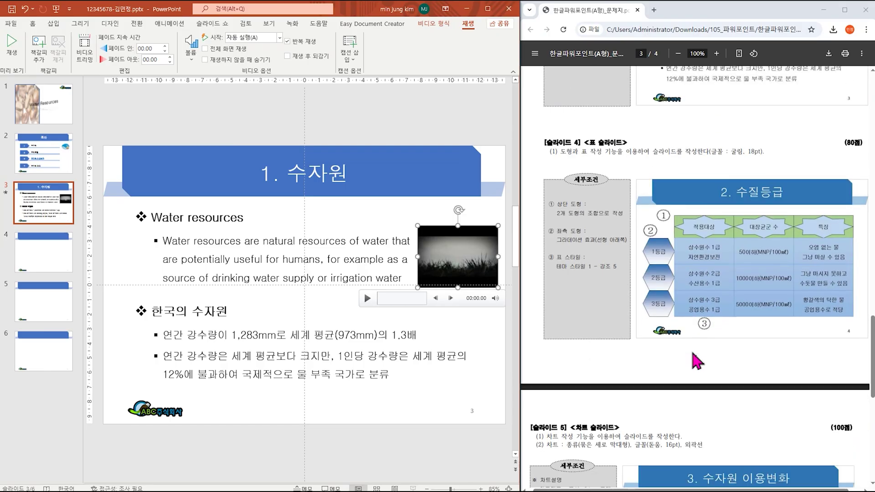
{"action": "scroll", "coordinate": [698, 360], "scroll_direction": "down", "scroll_amount": 1}
{"action": "left_click", "coordinate": [72, 264]}
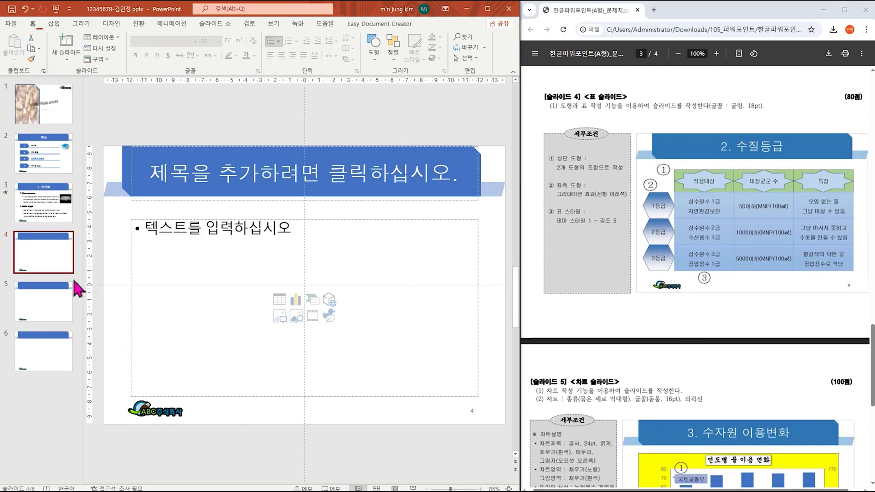
{"action": "left_click", "coordinate": [291, 172]}
{"action": "type", "text": "2. 수질등급"}
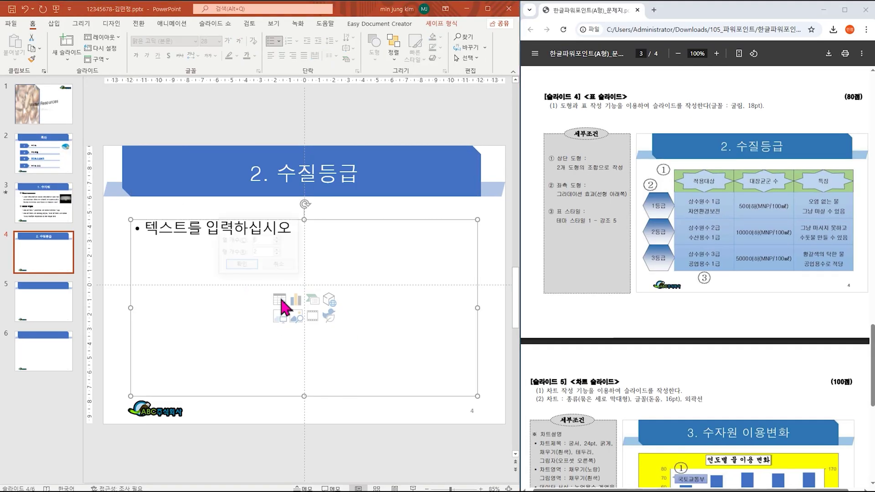
Step: Insert a 3-column by 3-row table into slide 4's content placeholder
{"action": "left_click", "coordinate": [440, 213]}
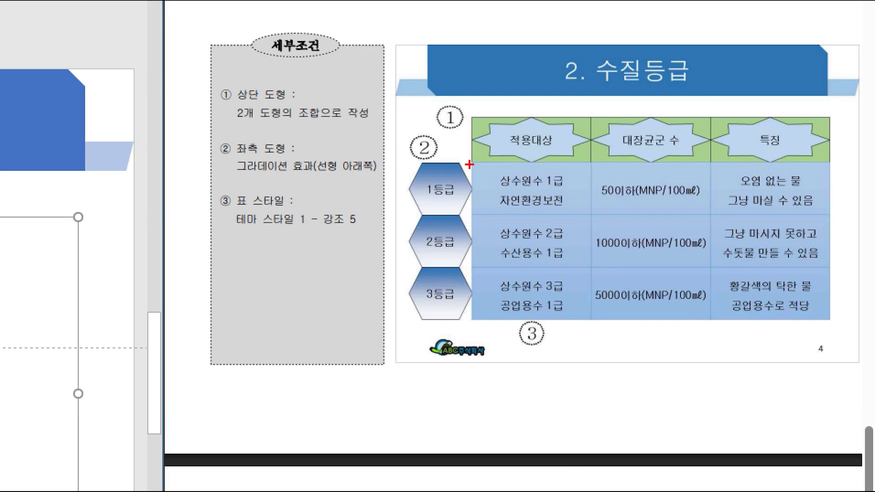
{"action": "left_click_drag", "start_coordinate": [469, 164], "coordinate": [827, 325]}
{"action": "left_click_drag", "start_coordinate": [551, 172], "coordinate": [531, 205]}
{"action": "left_click_drag", "start_coordinate": [638, 186], "coordinate": [687, 210]}
{"action": "left_click_drag", "start_coordinate": [743, 183], "coordinate": [766, 195]}
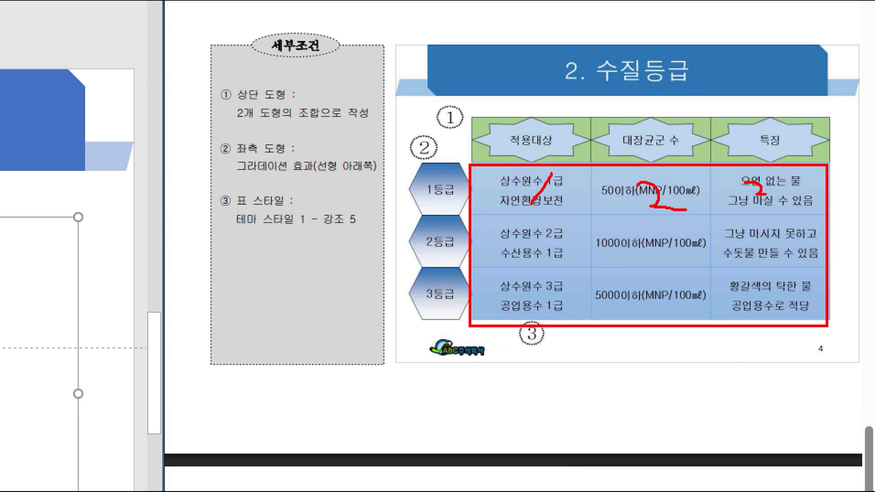
{"action": "left_click_drag", "start_coordinate": [531, 240], "coordinate": [565, 260]}
{"action": "mouse_move", "coordinate": [540, 279]}
{"action": "left_mouse_down"}
{"action": "mouse_move", "coordinate": [555, 289]}
{"action": "mouse_move", "coordinate": [507, 317]}
{"action": "mouse_move", "coordinate": [518, 322]}
{"action": "left_mouse_up"}
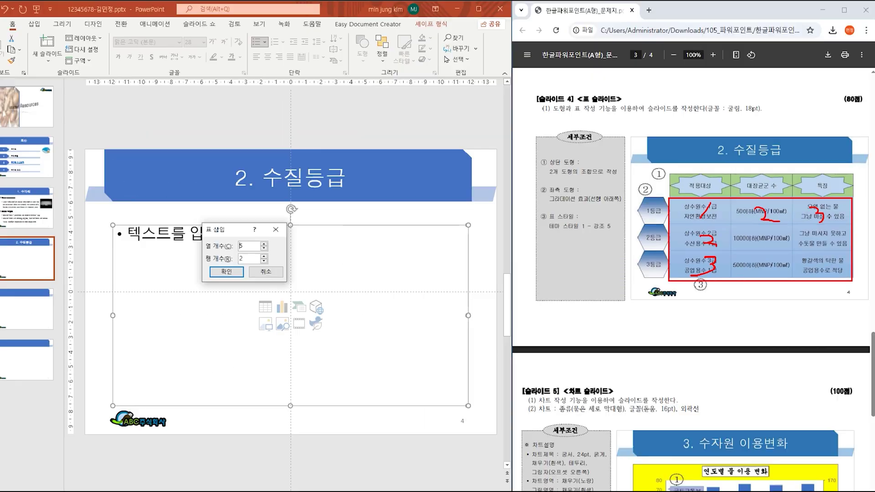
{"action": "key", "text": "Escape"}
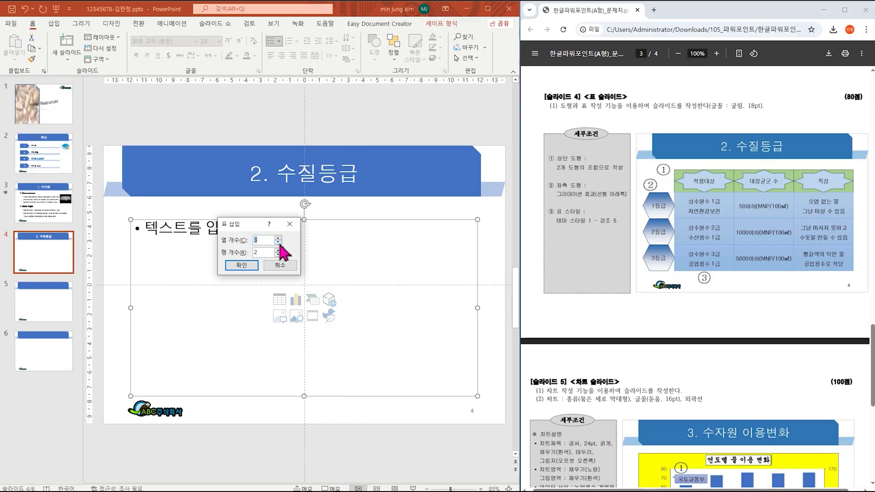
{"action": "left_click", "coordinate": [278, 250]}
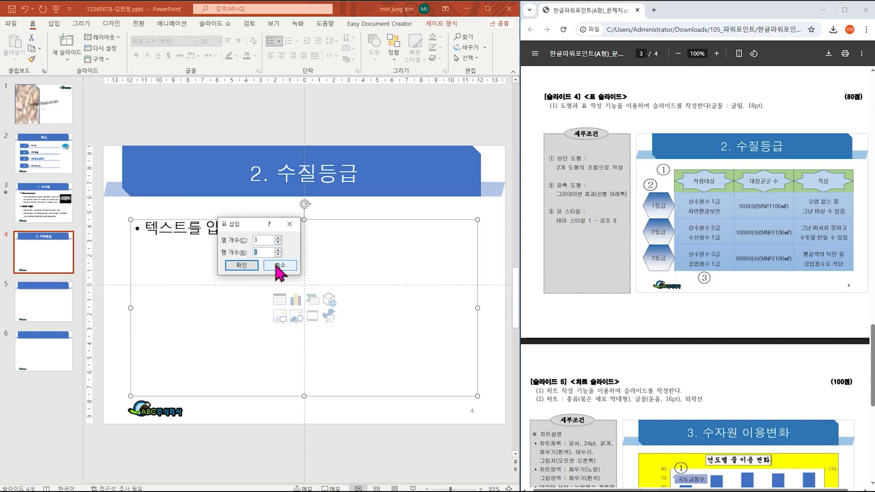
{"action": "left_click", "coordinate": [252, 266]}
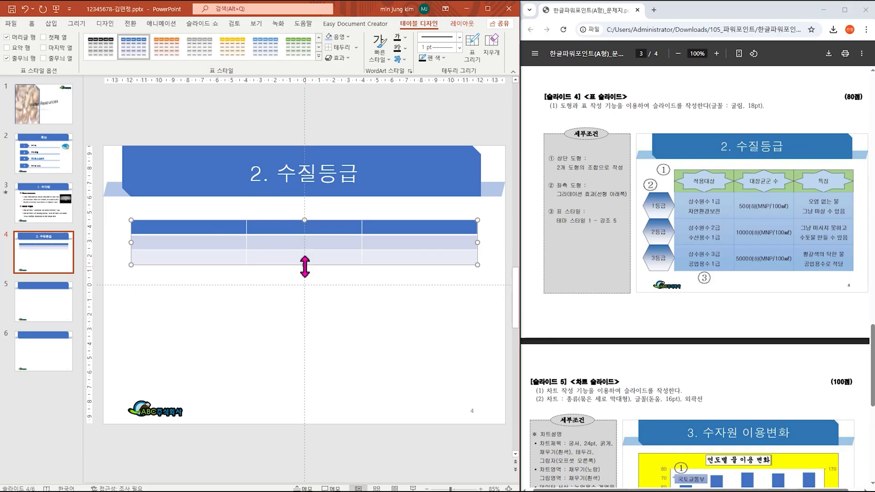
Step: Stretch the table taller, narrow it from the left, and move it lower on slide 4
{"action": "left_click_drag", "start_coordinate": [436, 244], "coordinate": [430, 439]}
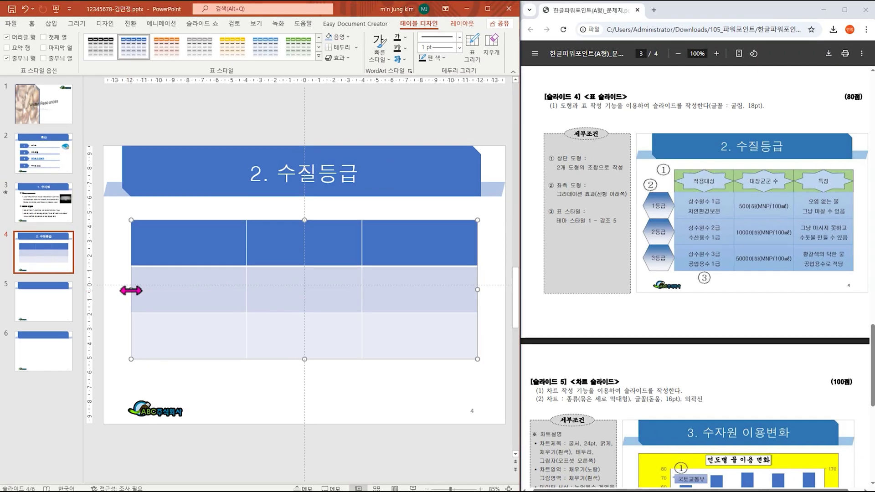
{"action": "left_click_drag", "start_coordinate": [264, 236], "coordinate": [423, 238]}
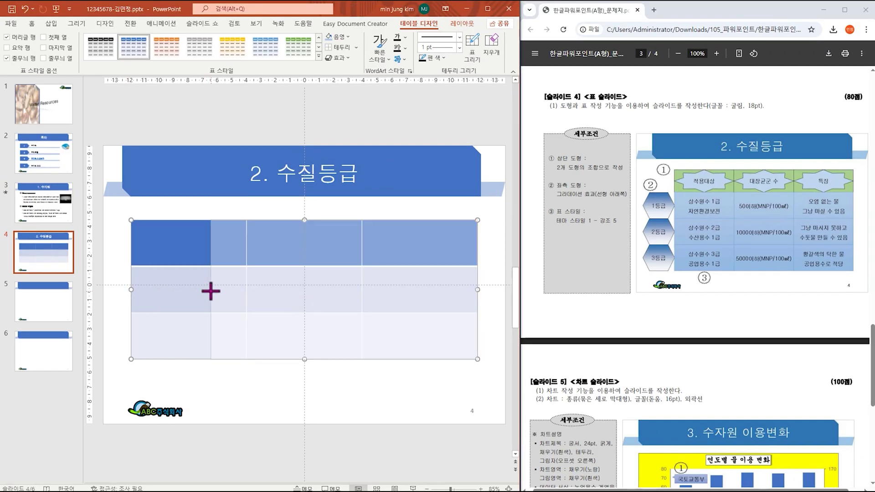
{"action": "left_click_drag", "start_coordinate": [211, 291], "coordinate": [204, 290]}
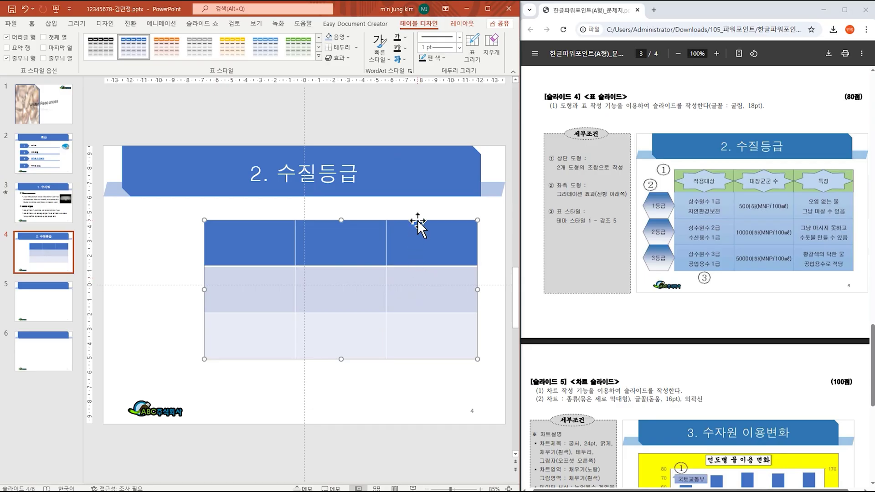
{"action": "left_click_drag", "start_coordinate": [418, 221], "coordinate": [418, 257]}
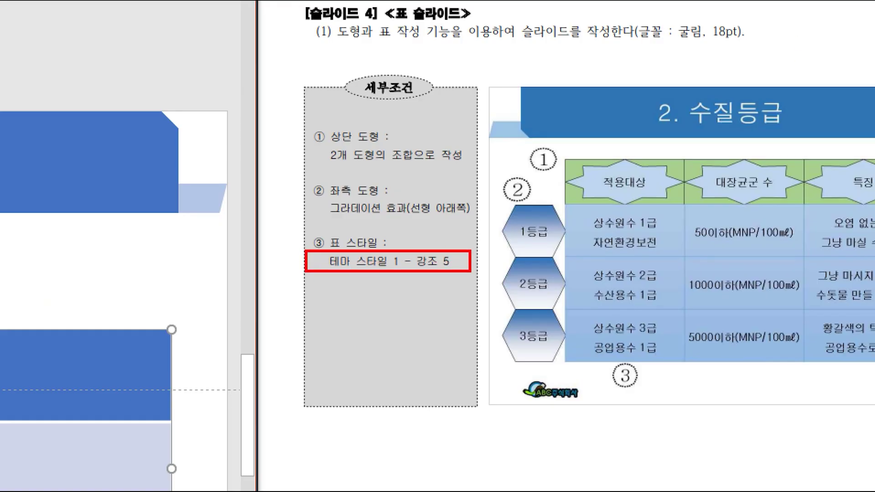
{"action": "left_click_drag", "start_coordinate": [616, 11], "coordinate": [780, 55]}
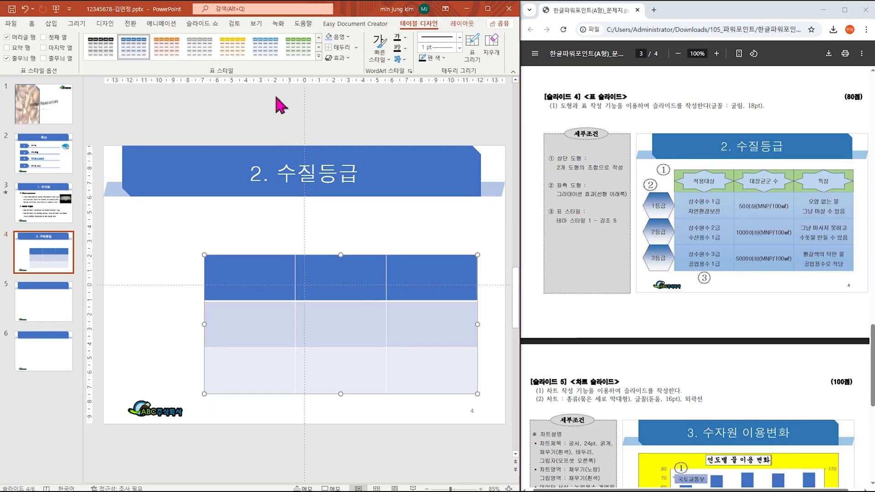
Step: Apply the 테마 스타일 1 - 강조 5 table style and switch off 머리글 행 and 줄무늬 행
{"action": "left_click", "coordinate": [319, 56]}
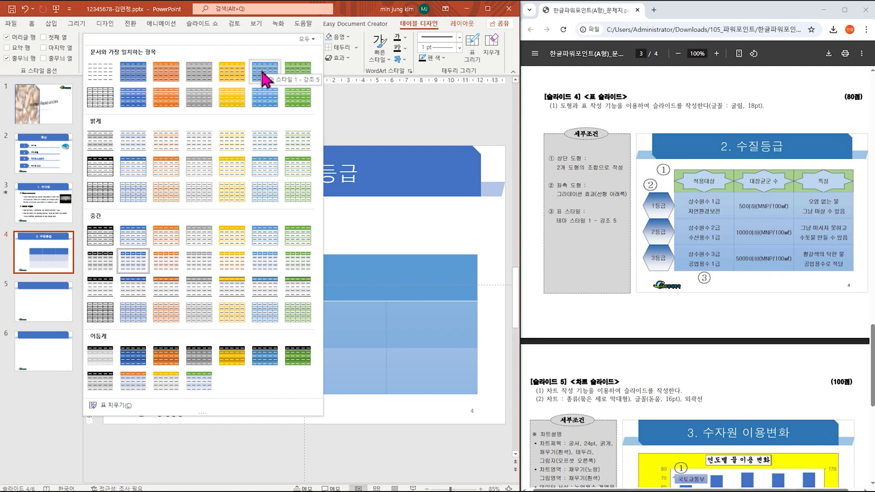
{"action": "left_click", "coordinate": [264, 73]}
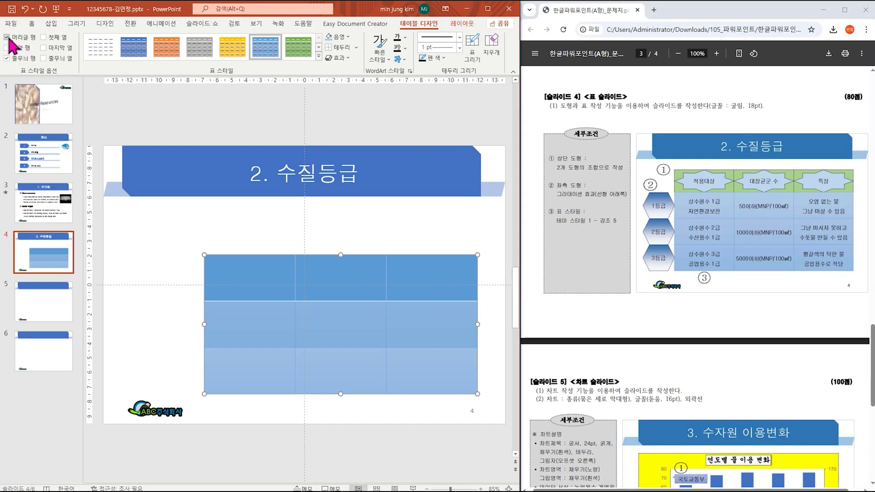
{"action": "left_click", "coordinate": [15, 73]}
{"action": "left_click", "coordinate": [15, 116]}
{"action": "left_click", "coordinate": [35, 25]}
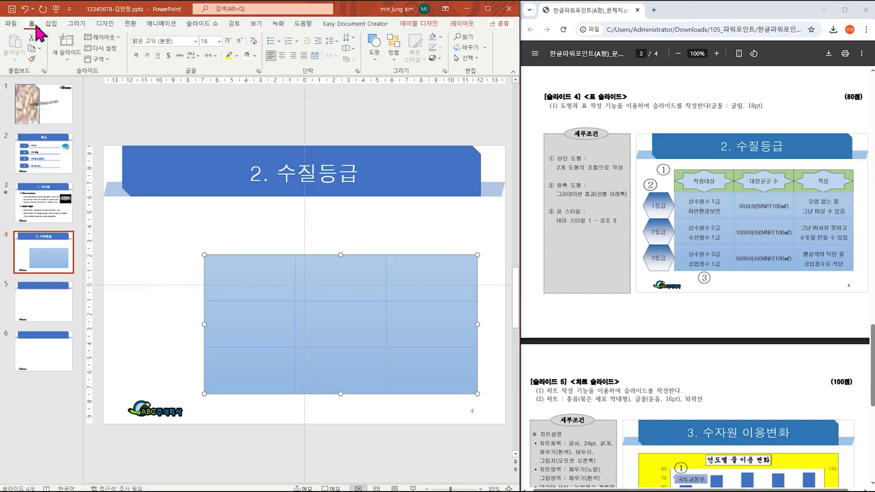
Step: Change the table text to 굴림 18 pt and centre it horizontally in the cells
{"action": "left_click", "coordinate": [195, 42]}
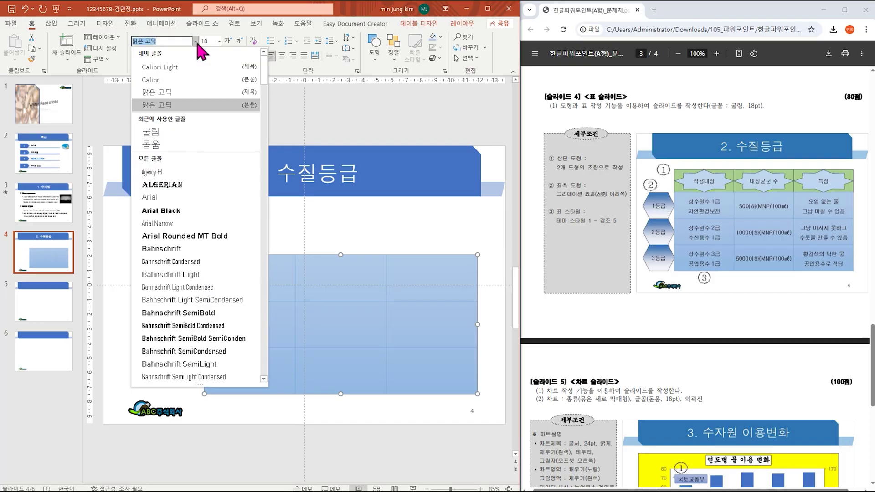
{"action": "left_click", "coordinate": [200, 131]}
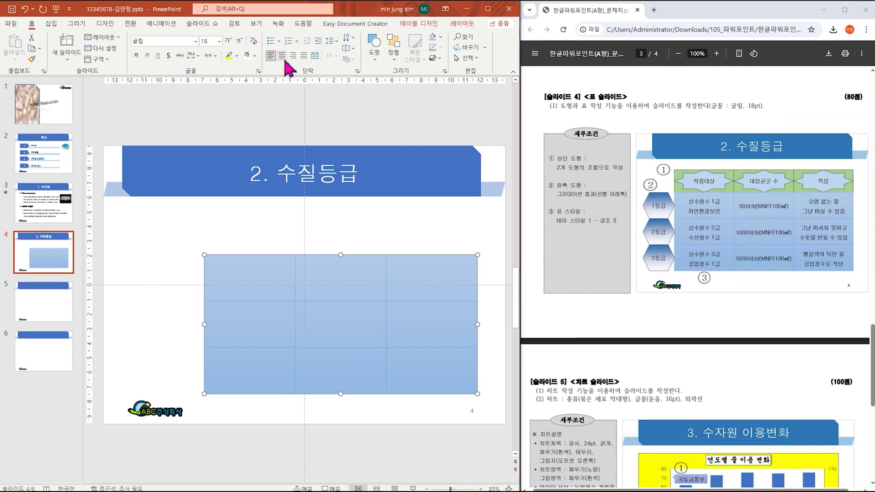
{"action": "left_click", "coordinate": [432, 110]}
{"action": "left_click", "coordinate": [349, 49]}
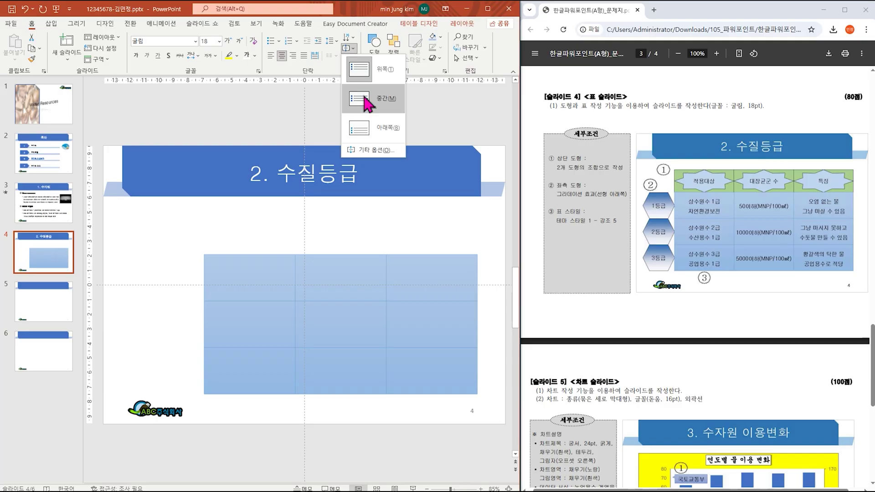
Step: Centre the cell text vertically and enter 상수원수 1급 / 자연환경보전 in the top-left cell
{"action": "left_click", "coordinate": [365, 98]}
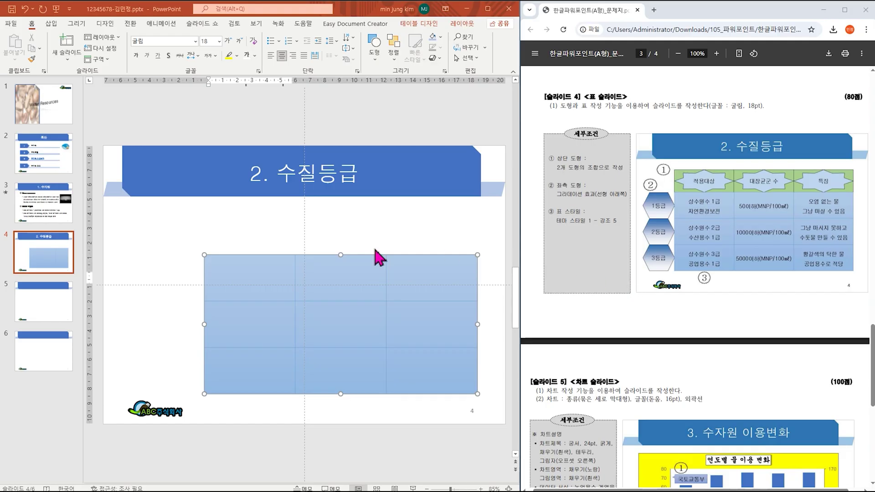
{"action": "left_click", "coordinate": [265, 279]}
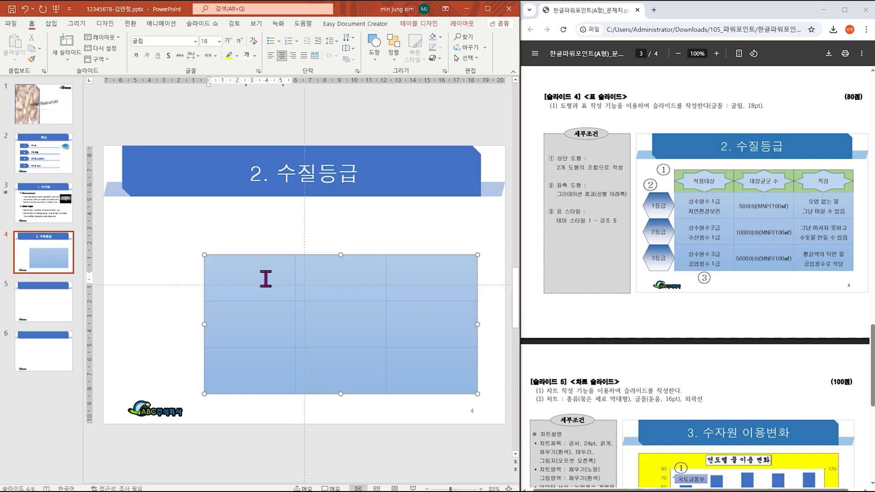
{"action": "type", "text": "사"}
{"action": "type", "text": "수원수 1ㄱ"}
{"action": "key", "text": "Return"}
{"action": "type", "text": "자연환경보전"}
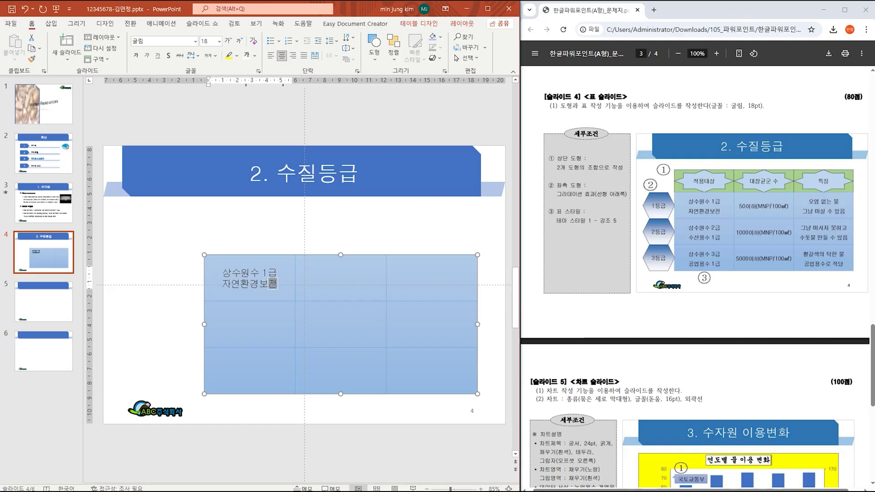
Step: Enter 상수원수 2급 / 수산용수 1급 and 상수원수 3급 / 공업용수 1급 in the next first-column cells
{"action": "left_click", "coordinate": [249, 325]}
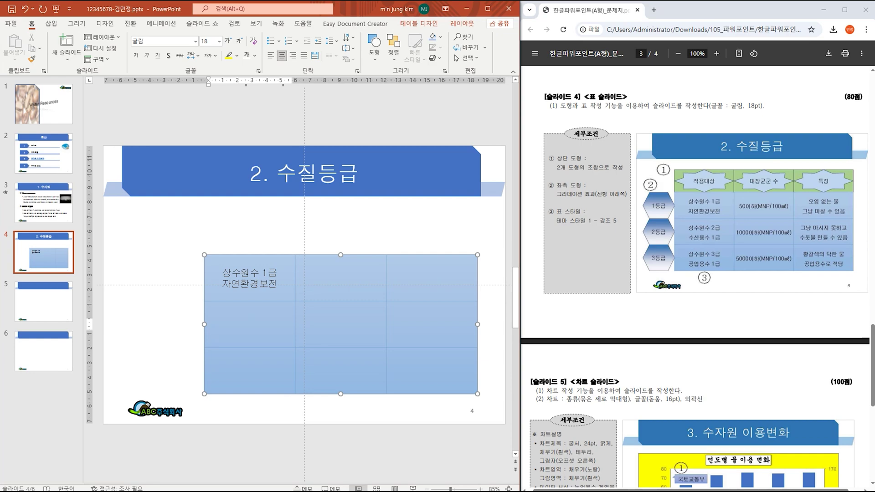
{"action": "type", "text": "상수원수 2급"}
{"action": "key", "text": "Return"}
{"action": "type", "text": "ㅅ수산용수 1급"}
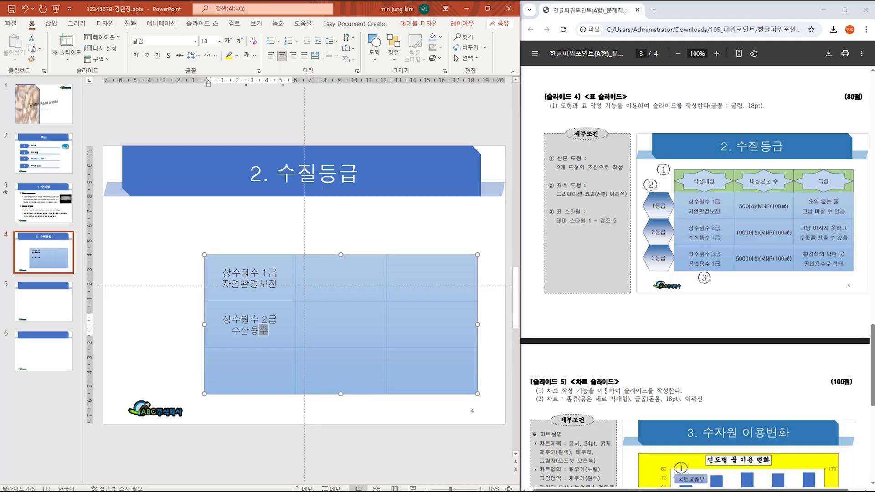
{"action": "key", "text": "Down"}
{"action": "type", "text": "상"}
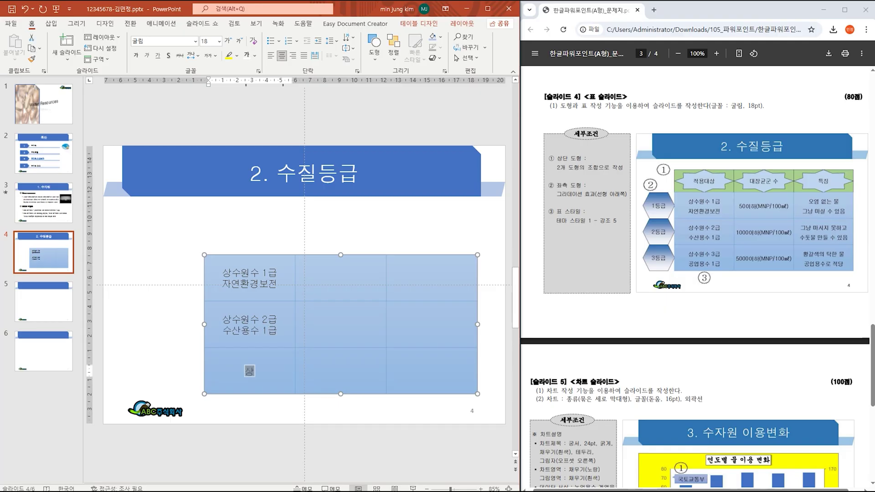
{"action": "type", "text": "수원수 3그"}
{"action": "key", "text": "Return"}
{"action": "type", "text": "공업용수 1급"}
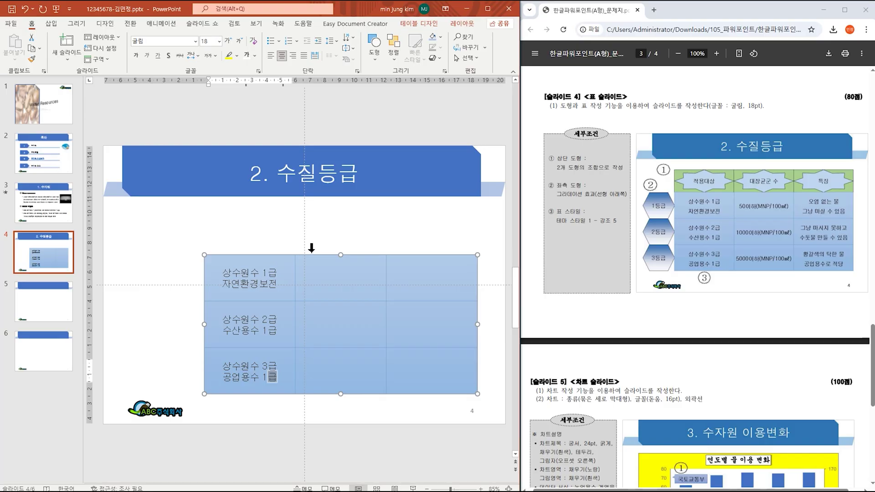
{"action": "key", "text": "Tab"}
{"action": "key", "text": "Up"}
{"action": "key", "text": "Up"}
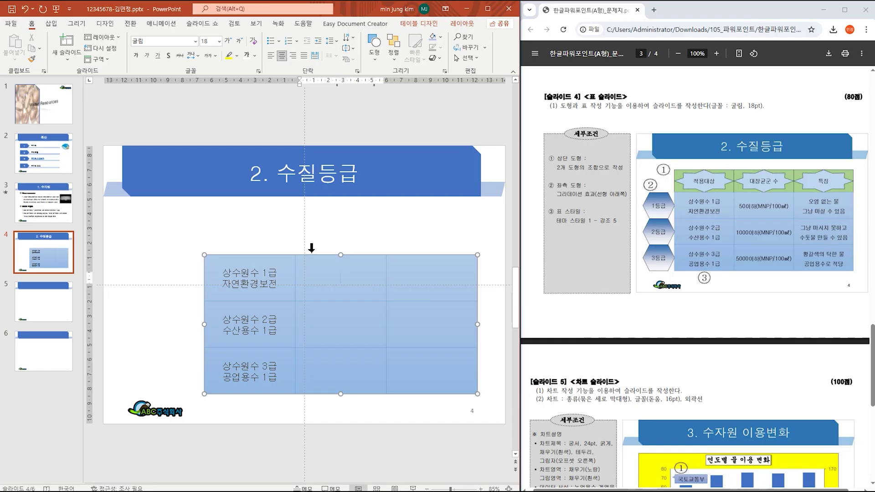
Step: Complete the first-row count as 50이하(MNP/100㎖), inserting ㎖ from the 한자 symbols
{"action": "type", "text": "500이하(MNP/100"}
{"action": "key", "text": "Hangul"}
{"action": "type", "text": "ㄹ"}
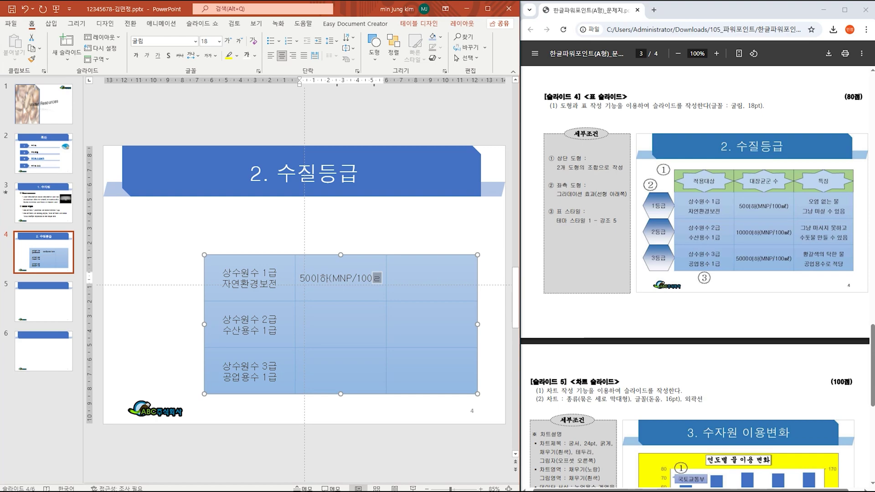
{"action": "key", "text": "Hangul_Hanja"}
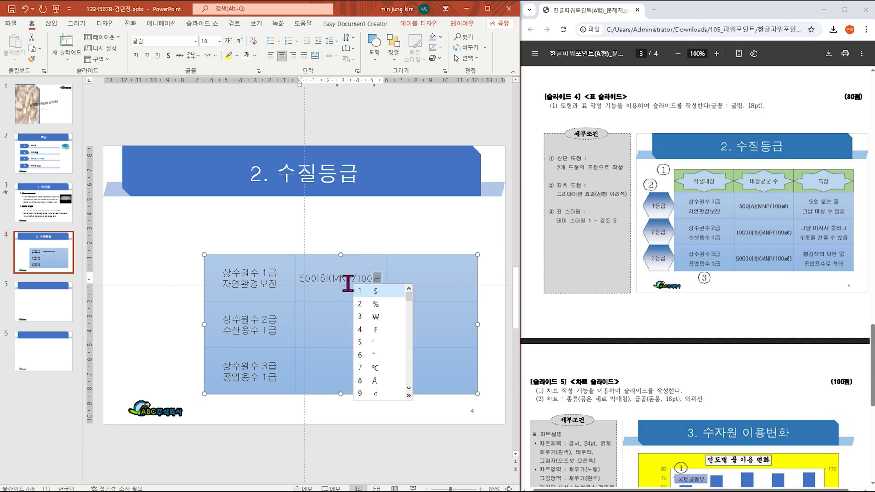
{"action": "left_click", "coordinate": [409, 395]}
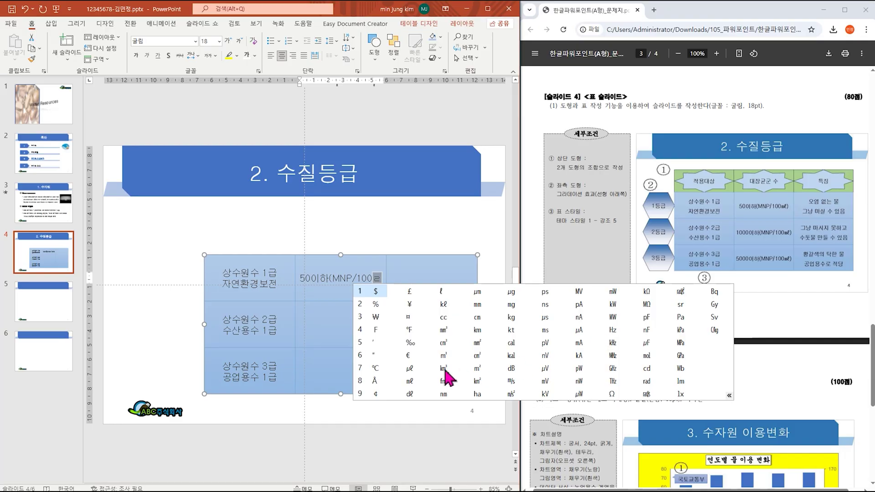
{"action": "left_click", "coordinate": [410, 382]}
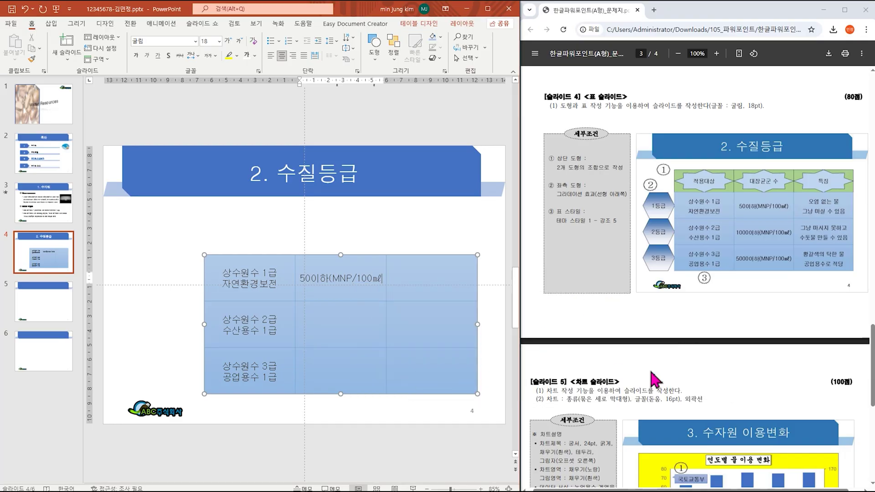
{"action": "type", "text": ")"}
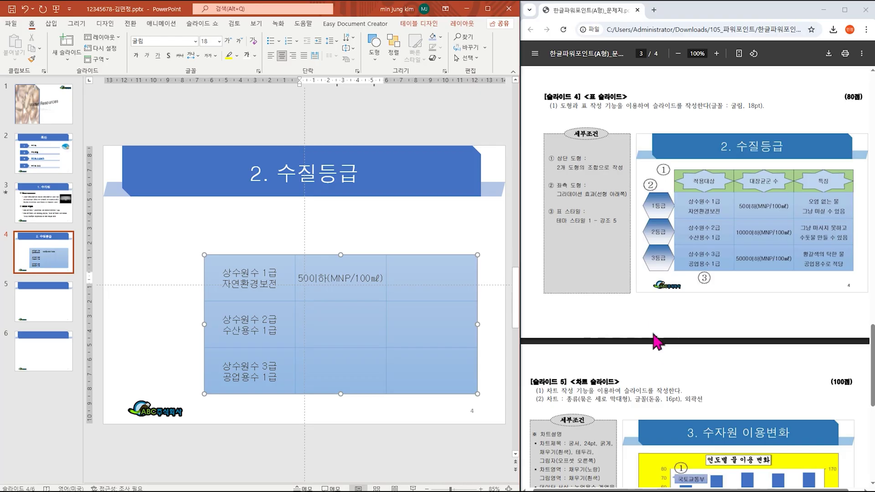
Step: Enter 1000이하(MNP/100㎖) in the second row's middle cell
{"action": "left_click", "coordinate": [339, 329]}
{"action": "type", "text": "1000dlgk("}
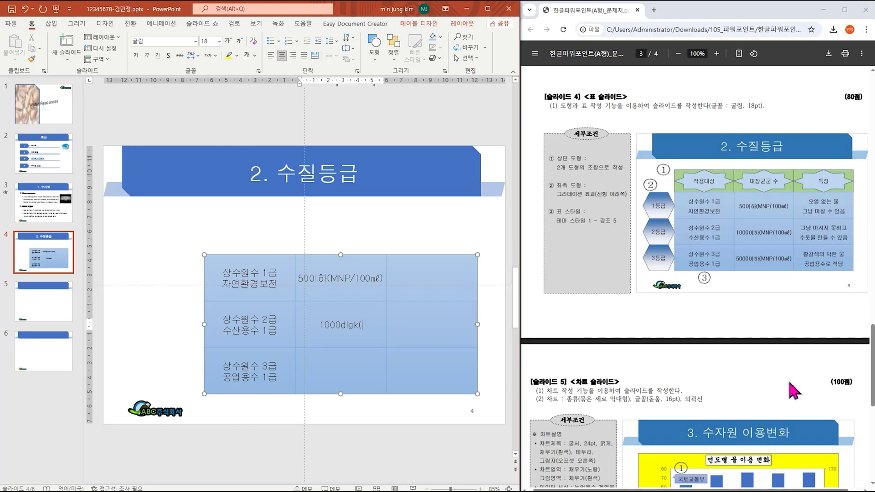
{"action": "key", "text": "BackSpace"}
{"action": "key", "text": "BackSpace"}
{"action": "key", "text": "BackSpace"}
{"action": "key", "text": "BackSpace"}
{"action": "key", "text": "BackSpace"}
{"action": "type", "text": "ㅇ"}
{"action": "type", "text": "ㅣ하("}
{"action": "type", "text": "MNP/"}
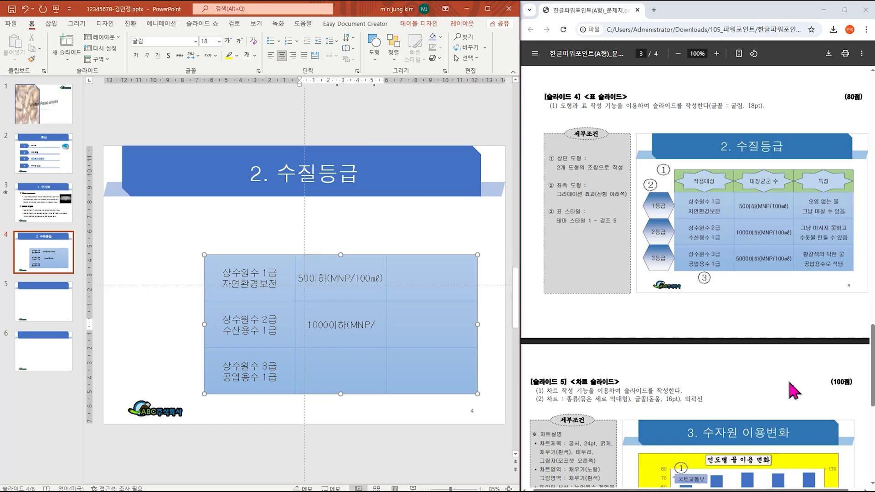
{"action": "type", "text": "100ㄹ"}
{"action": "key", "text": "Hangul_Hanja"}
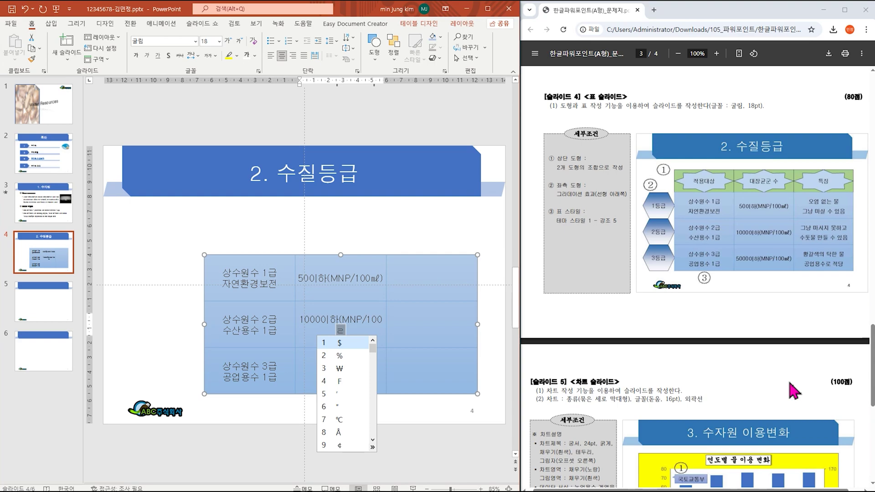
{"action": "key", "text": "Tab"}
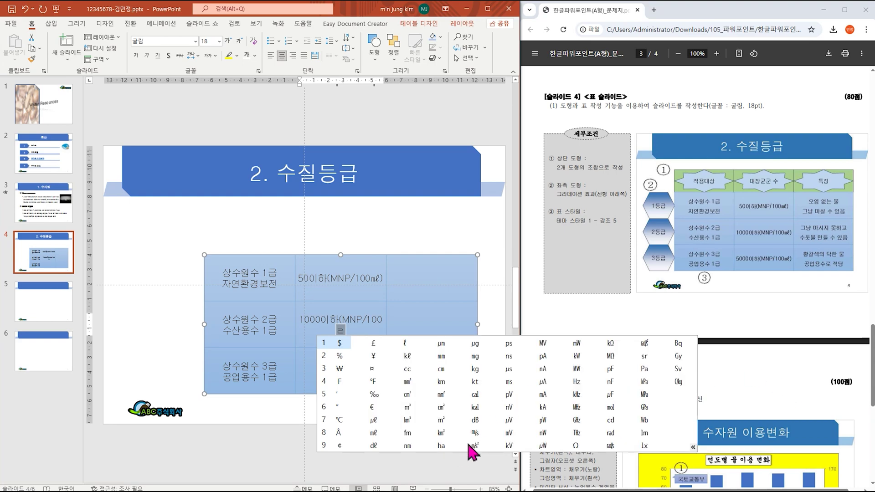
{"action": "left_click", "coordinate": [373, 433]}
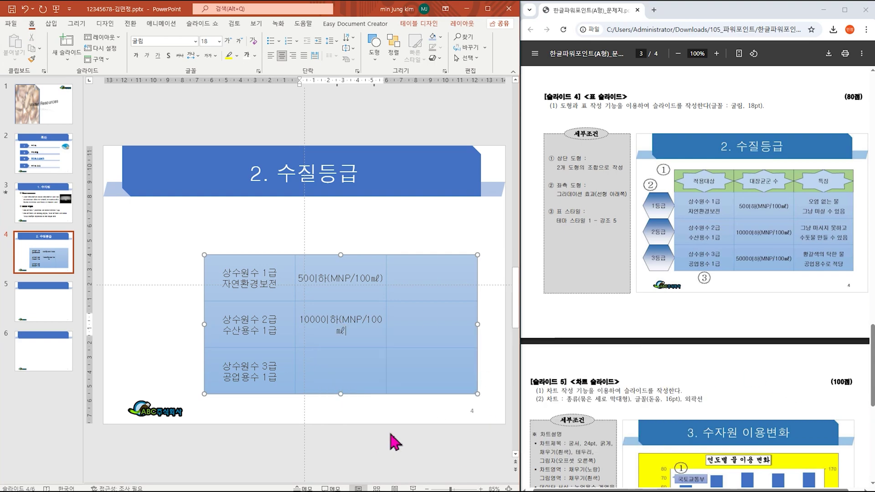
{"action": "type", "text": ")"}
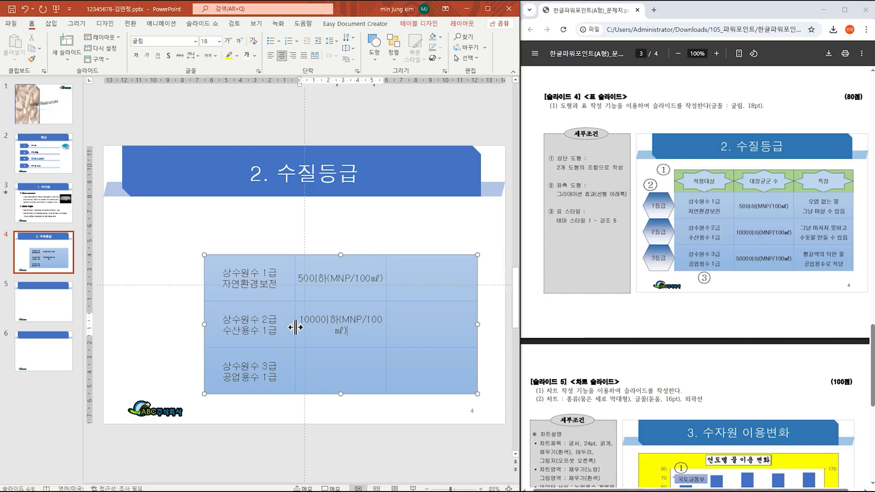
Step: Narrow the first column, widen the middle column, and enter 5000이하(MNP/100㎖) in row 3
{"action": "left_click_drag", "start_coordinate": [296, 326], "coordinate": [286, 326]}
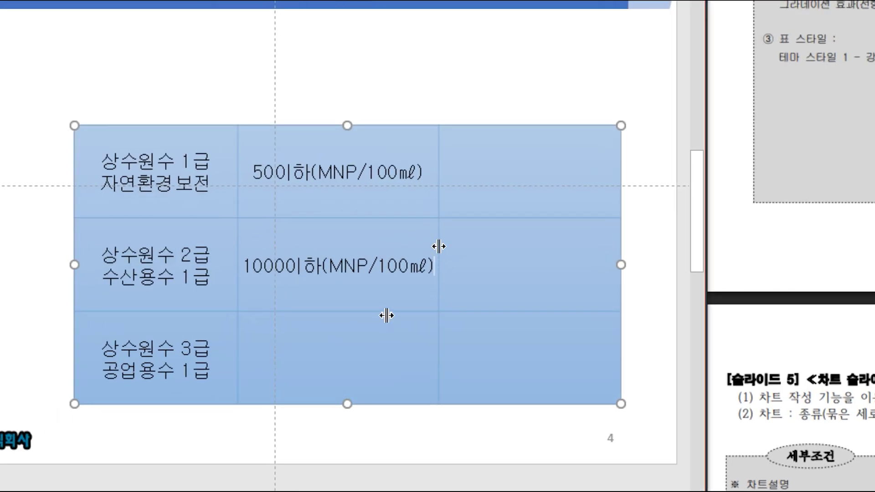
{"action": "left_click_drag", "start_coordinate": [439, 247], "coordinate": [454, 247]}
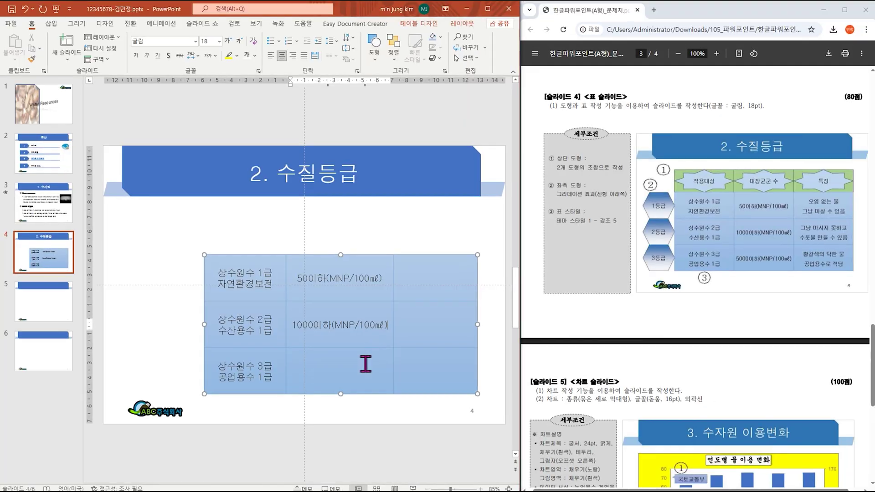
{"action": "left_click", "coordinate": [394, 337]}
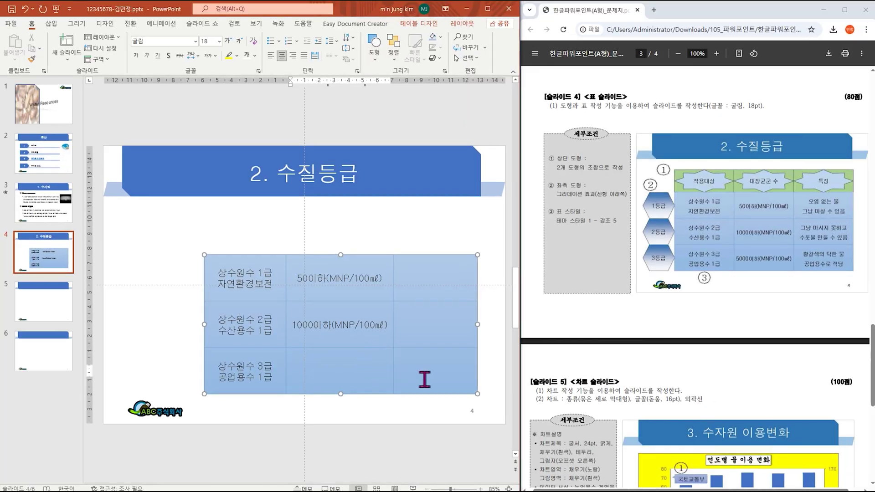
{"action": "type", "text": "5000d"}
{"action": "key", "text": "BackSpace"}
{"action": "type", "text": "이하(M"}
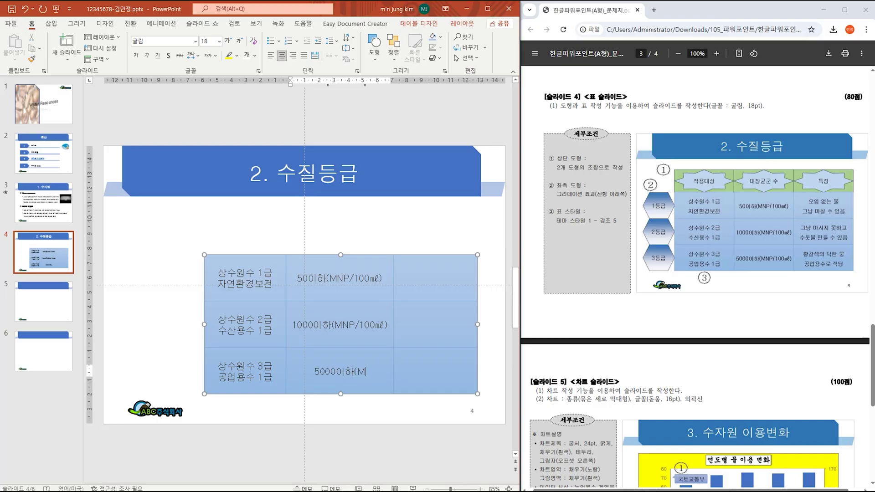
{"action": "type", "text": "NP/1"}
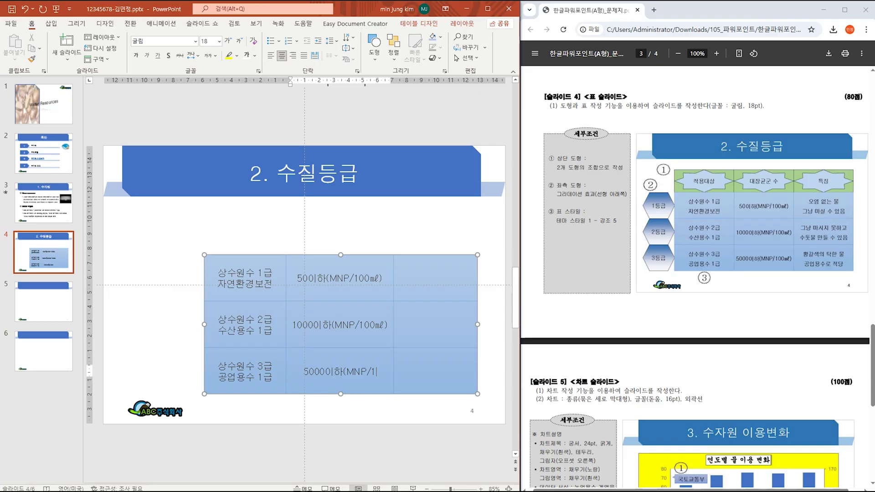
{"action": "type", "text": "00ㄹ"}
{"action": "key", "text": "Hangul_Hanja"}
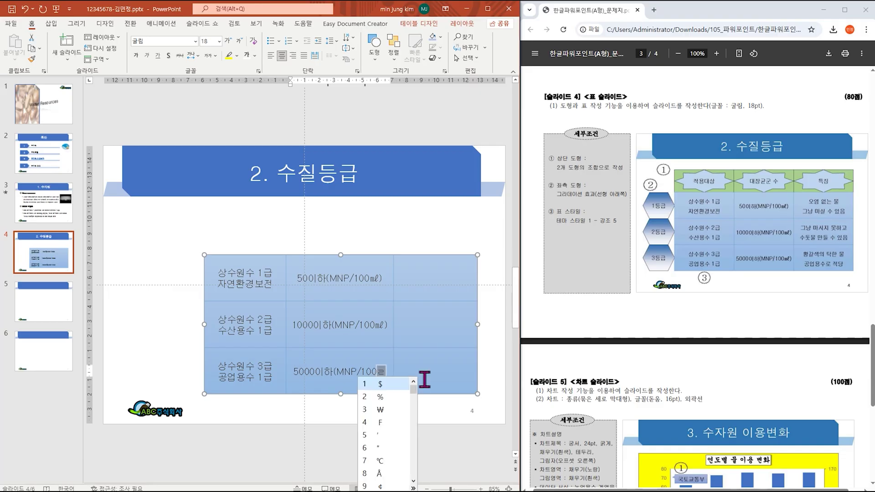
{"action": "key", "text": "Tab"}
{"action": "left_click", "coordinate": [428, 483]}
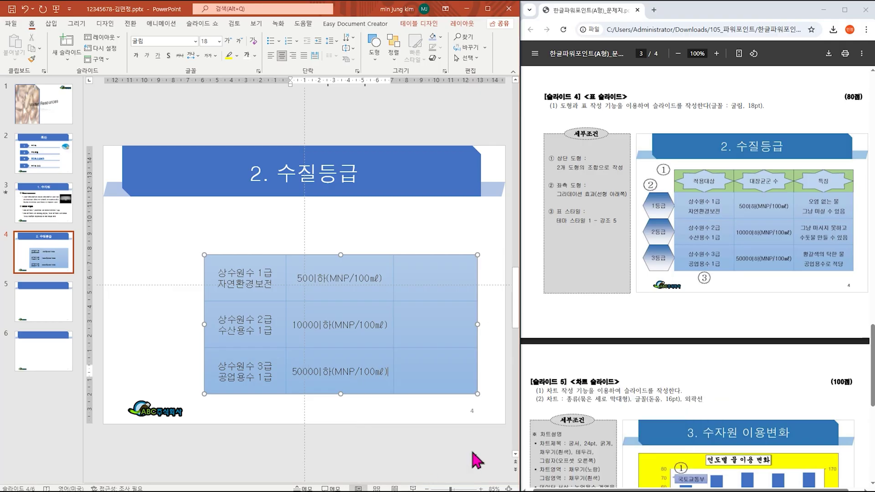
{"action": "left_click", "coordinate": [431, 281]}
Step: Enter 오염 없는 물 그냥 마실 수 있음 in the top-right cell
{"action": "type", "text": "dh"}
{"action": "key", "text": "BackSpace"}
{"action": "key", "text": "Hangul"}
{"action": "type", "text": "오염 없는 물"}
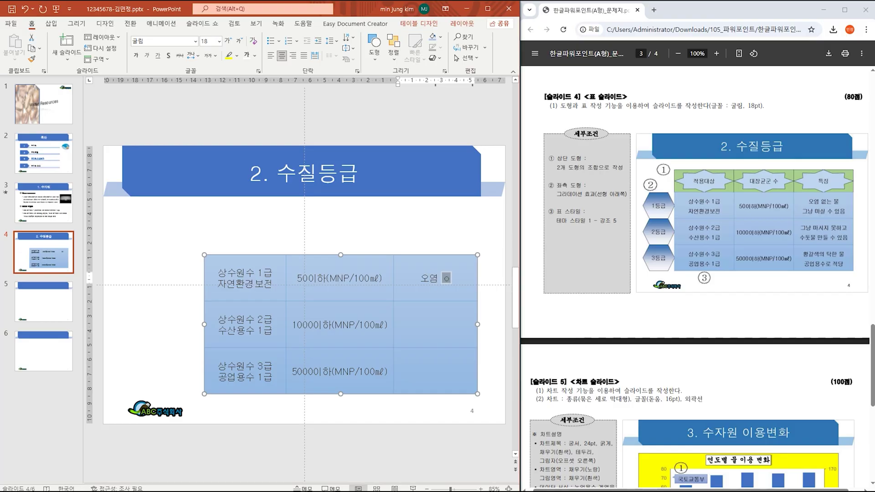
{"action": "type", "text": " 그냥"}
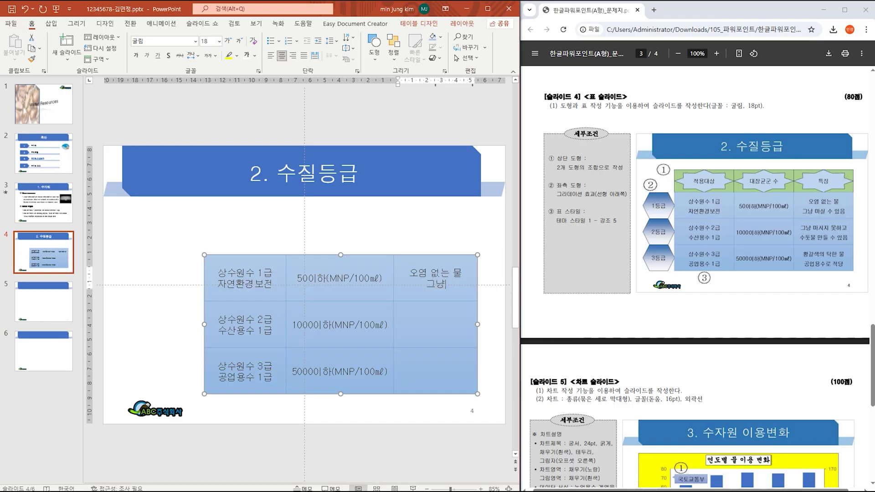
{"action": "type", "text": " 마실 수 ㅇ있음"}
Step: Enter 그냥 마시지 못해 in the cell below and widen the table to the right
{"action": "key", "text": "Down"}
{"action": "type", "text": "그냥 마시지 못하고"}
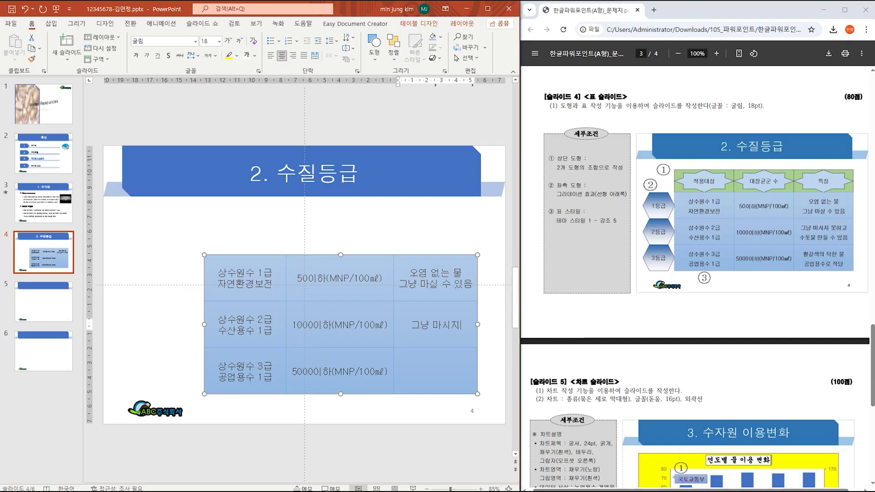
{"action": "key", "text": "Return"}
{"action": "key", "text": "BackSpace"}
{"action": "key", "text": "BackSpace"}
{"action": "key", "text": "BackSpace"}
{"action": "type", "text": "해"}
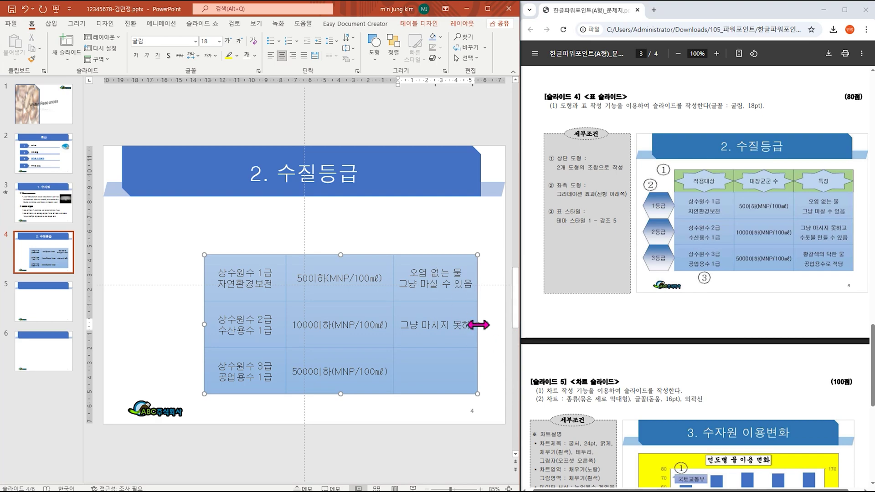
{"action": "left_click_drag", "start_coordinate": [479, 325], "coordinate": [492, 325]}
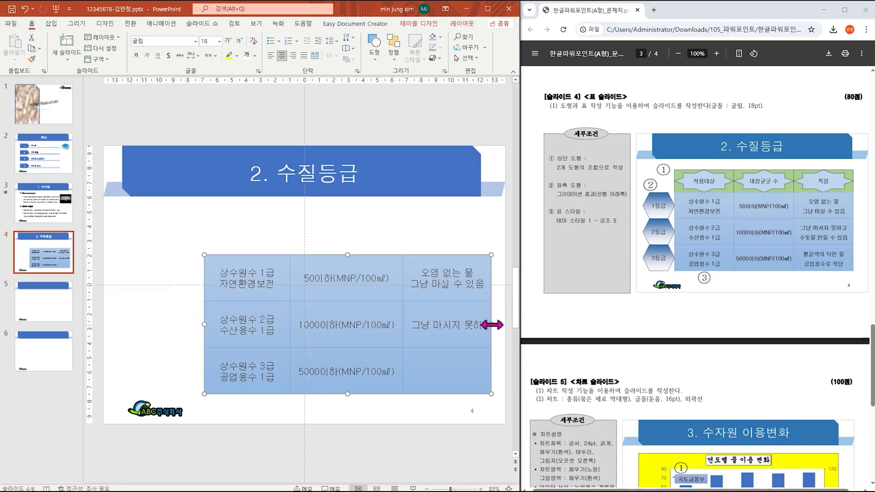
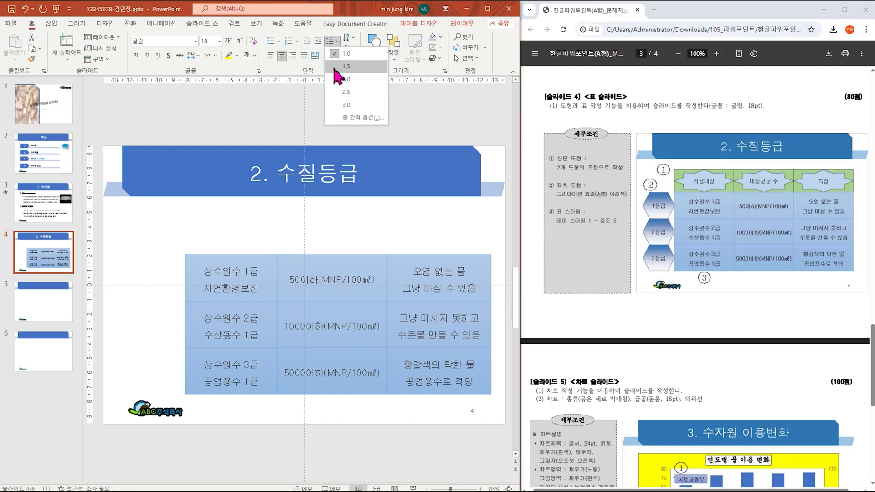
Step: Set the water-quality table's text to 1.5 line spacing
{"action": "left_click", "coordinate": [335, 68]}
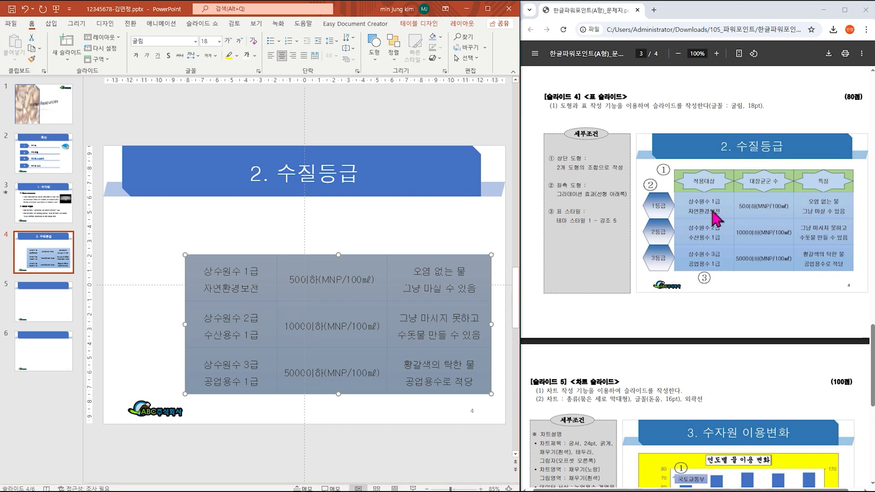
Step: Draw a hexagon to the left of the table's first row
{"action": "left_click", "coordinate": [373, 228]}
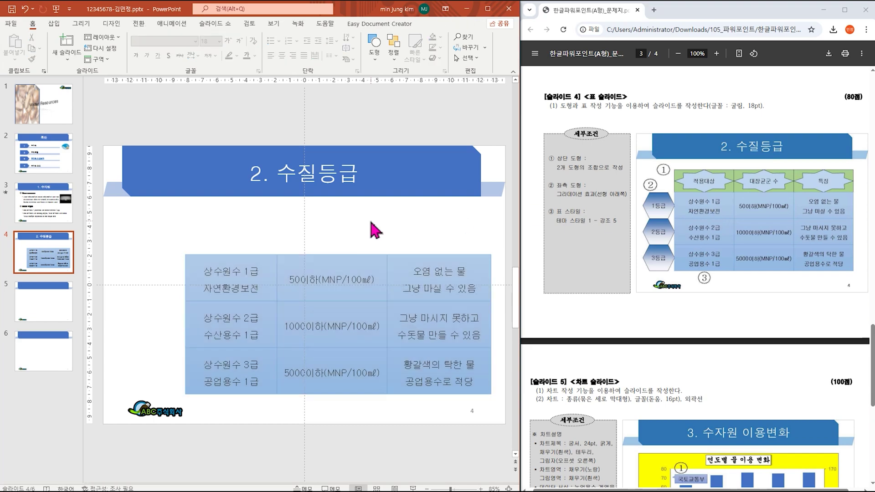
{"action": "left_click", "coordinate": [54, 26]}
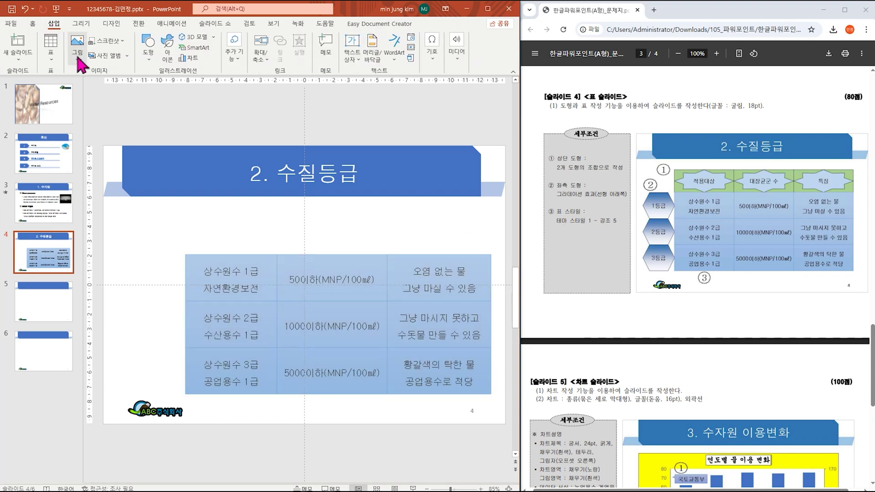
{"action": "left_click", "coordinate": [149, 50]}
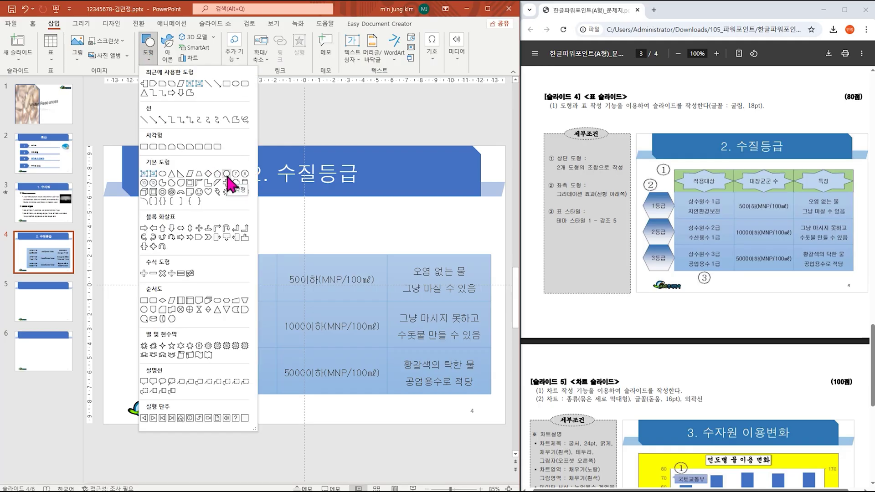
{"action": "left_click", "coordinate": [227, 175]}
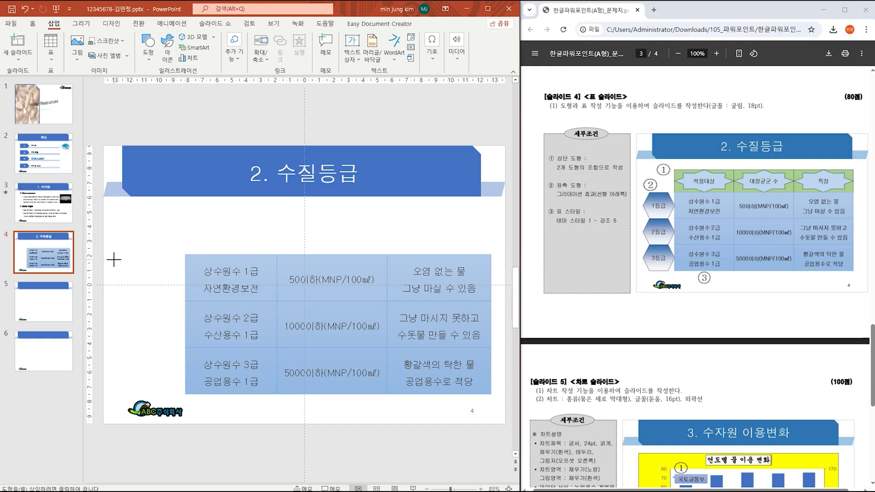
{"action": "left_click_drag", "start_coordinate": [114, 253], "coordinate": [186, 302]}
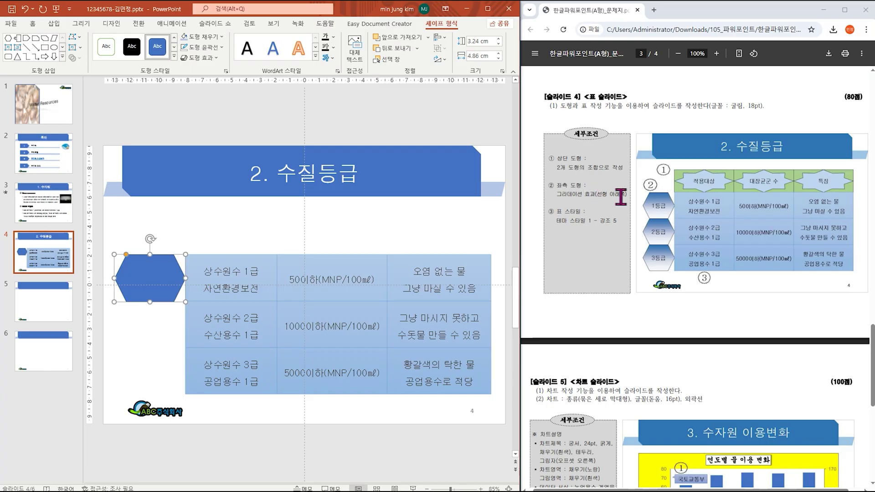
Step: Fill the hexagon with the Light Linear Down gradient
{"action": "left_click_drag", "start_coordinate": [557, 195], "coordinate": [627, 195]}
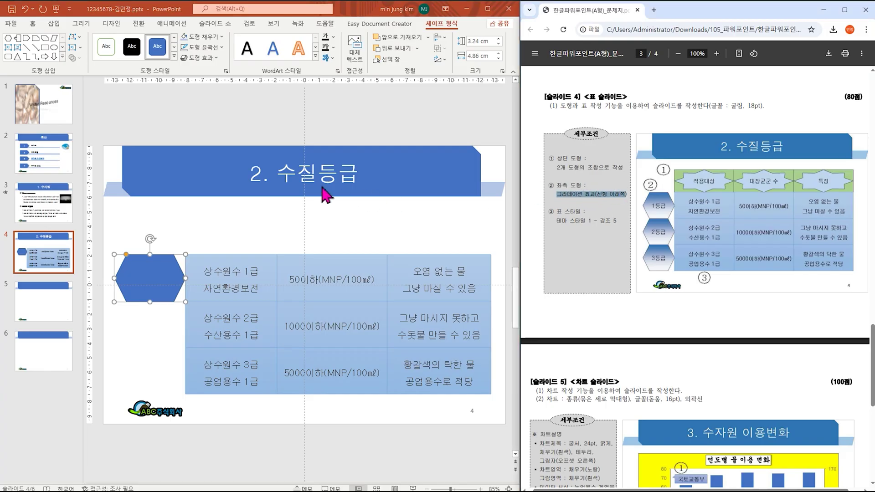
{"action": "left_click", "coordinate": [205, 37]}
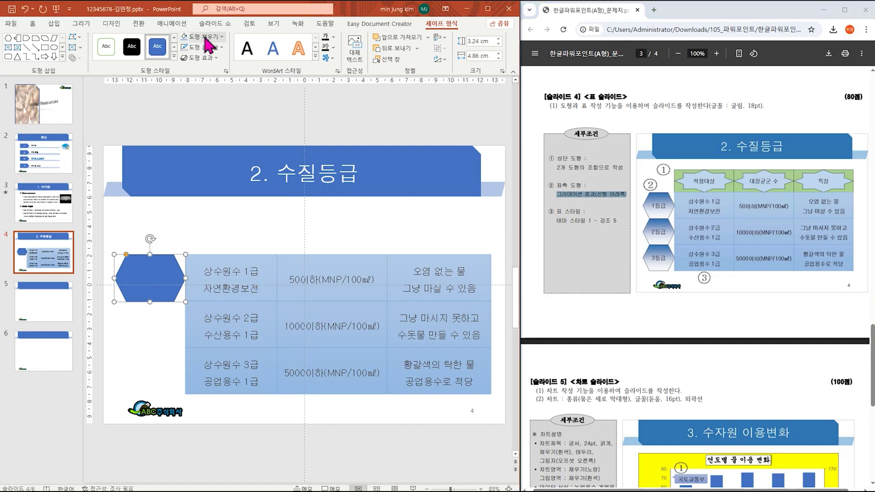
{"action": "left_click", "coordinate": [206, 37]}
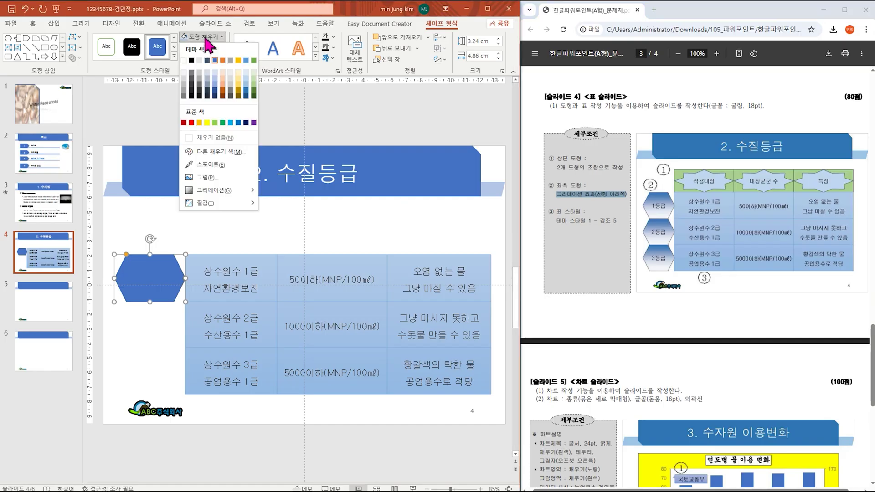
{"action": "mouse_move", "coordinate": [241, 190]}
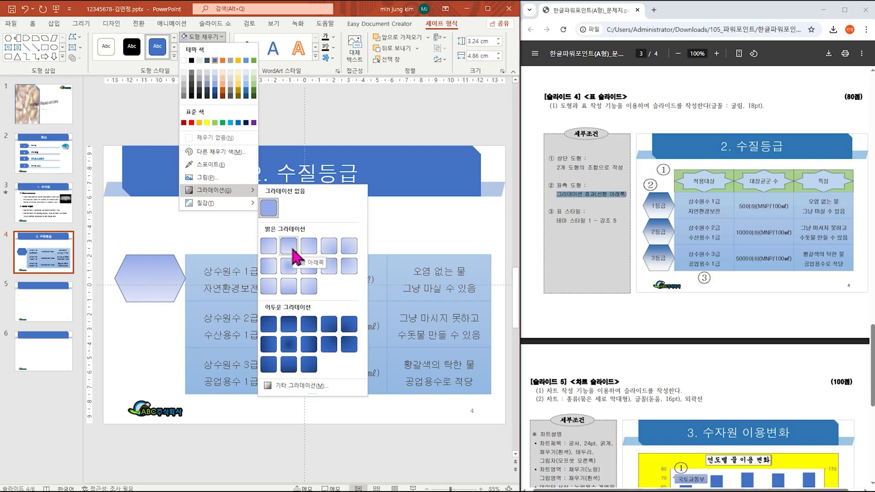
{"action": "left_click", "coordinate": [292, 252]}
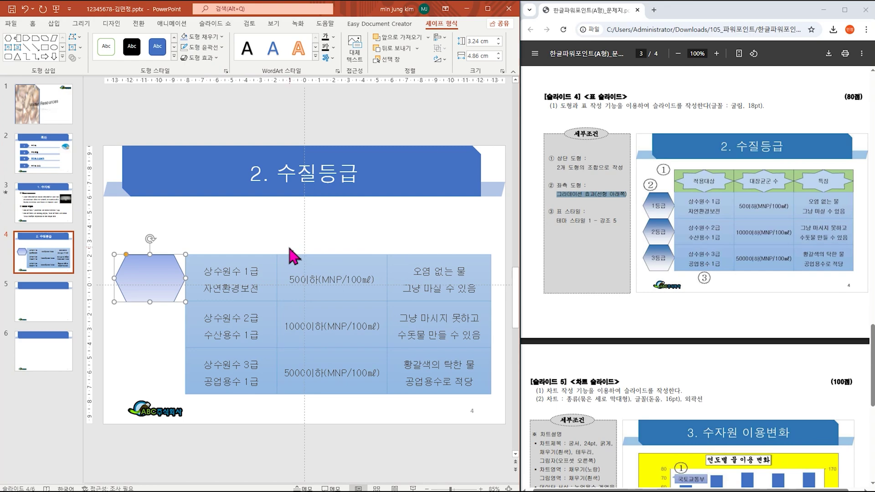
Step: Label the hexagon 1등급 in black 굴림 text
{"action": "type", "text": "1"}
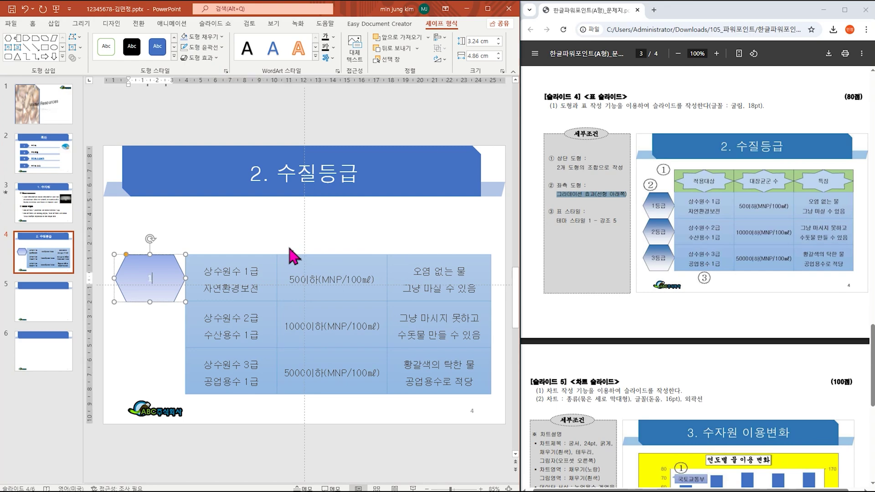
{"action": "type", "text": "등ㄱ"}
{"action": "left_click", "coordinate": [168, 263]}
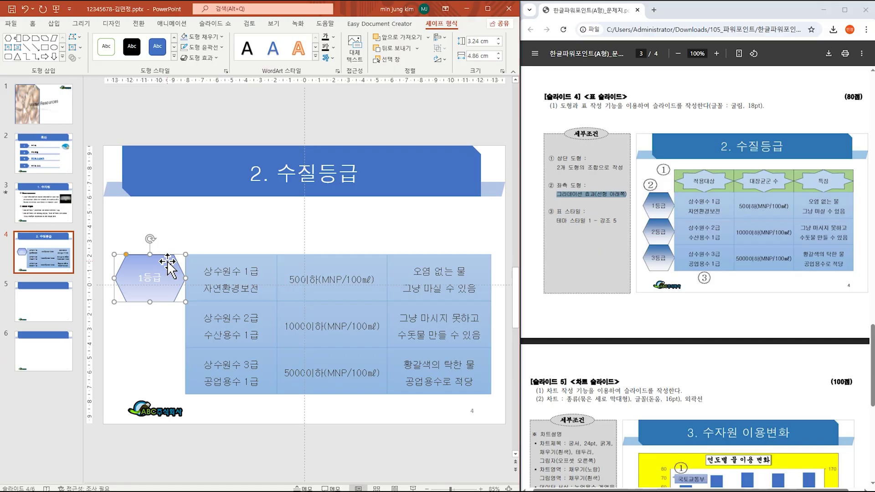
{"action": "left_click", "coordinate": [33, 25]}
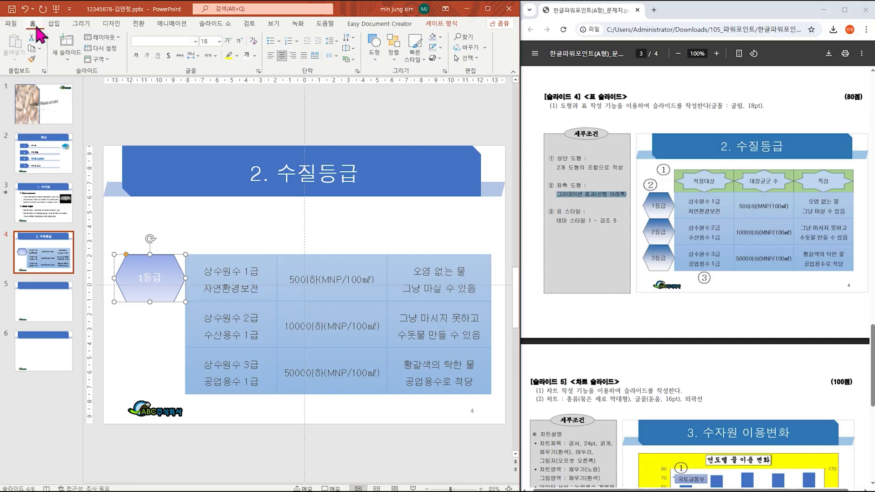
{"action": "left_click", "coordinate": [195, 41]}
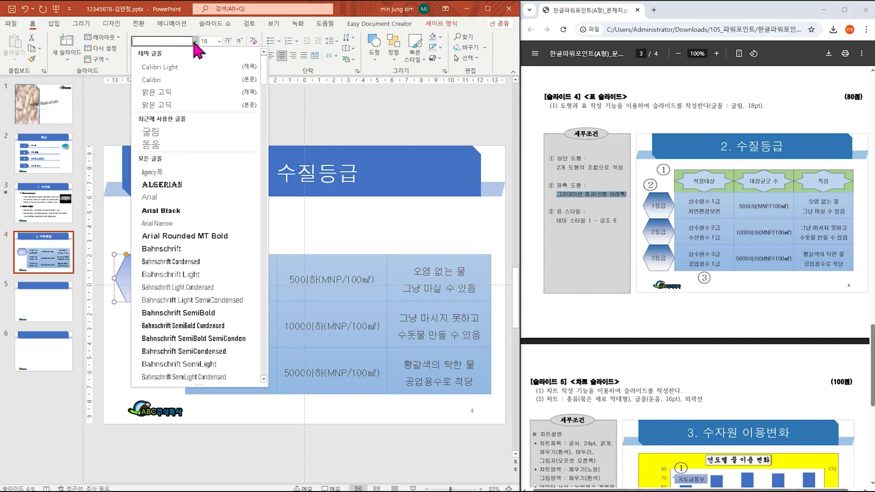
{"action": "left_click", "coordinate": [187, 132]}
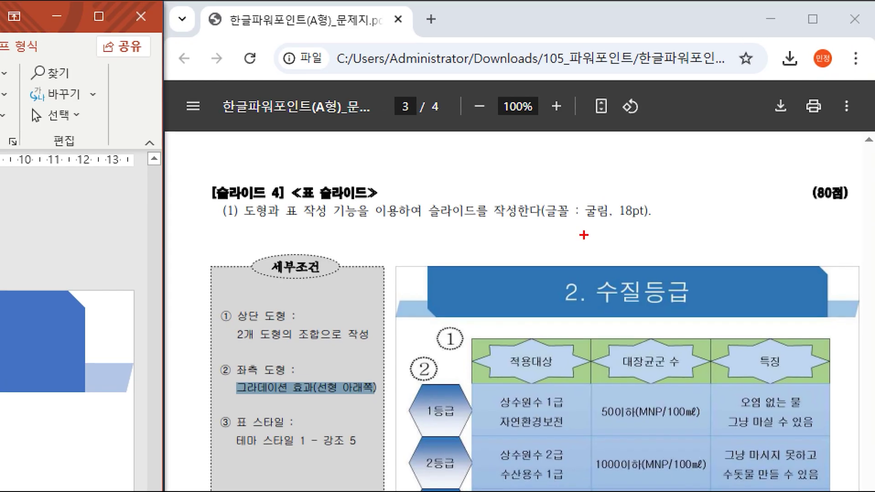
{"action": "left_click_drag", "start_coordinate": [657, 137], "coordinate": [724, 171]}
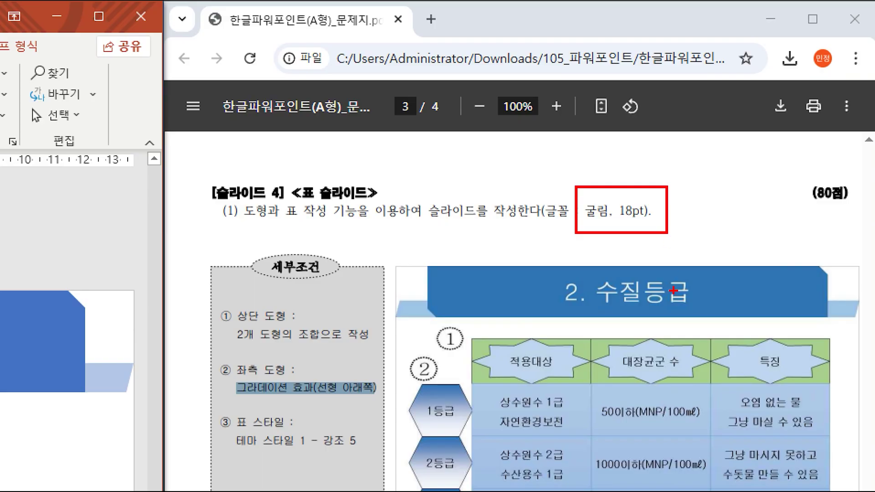
{"action": "left_click_drag", "start_coordinate": [644, 273], "coordinate": [667, 310]}
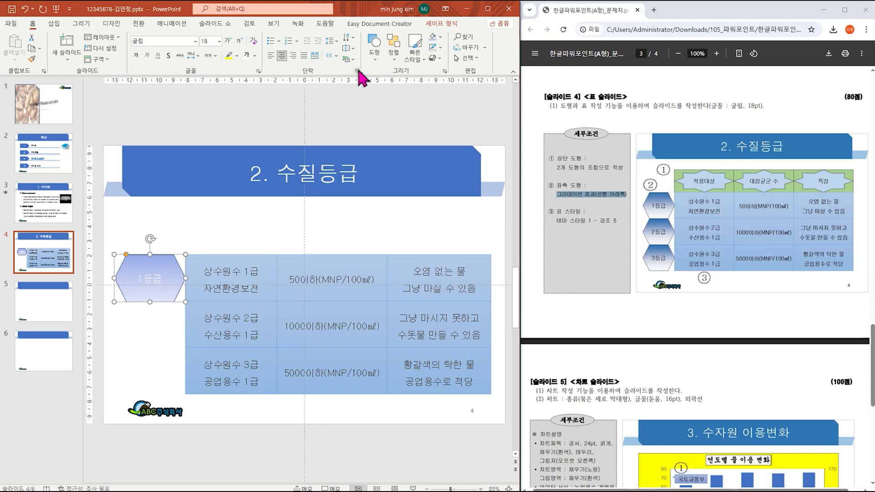
{"action": "left_click", "coordinate": [254, 55]}
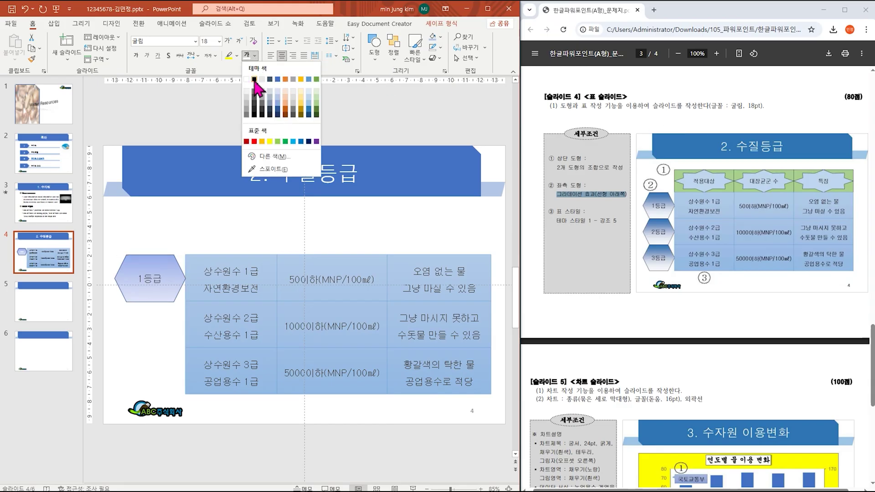
{"action": "left_click", "coordinate": [254, 80]}
Step: Copy the hexagon beside the lower rows, relabel the copies 2등급 and 3등급, and align them
{"action": "left_click_drag", "start_coordinate": [177, 280], "coordinate": [175, 368]}
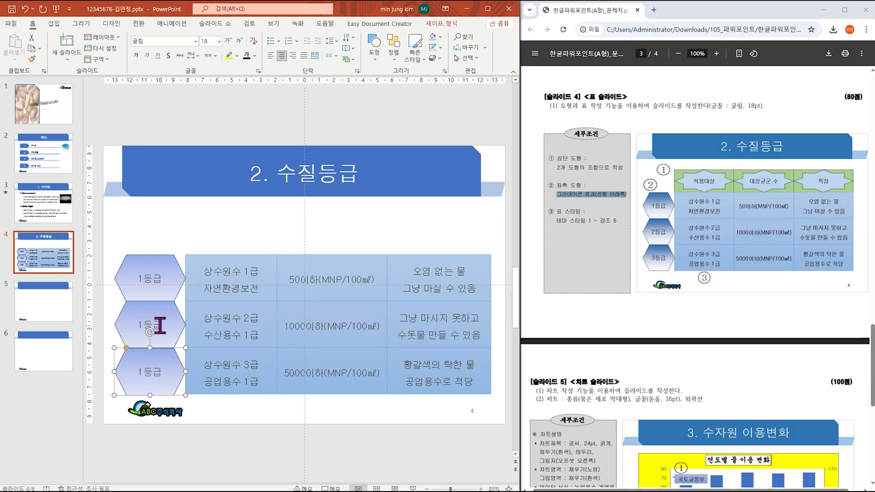
{"action": "double_click", "coordinate": [138, 325]}
{"action": "type", "text": "2"}
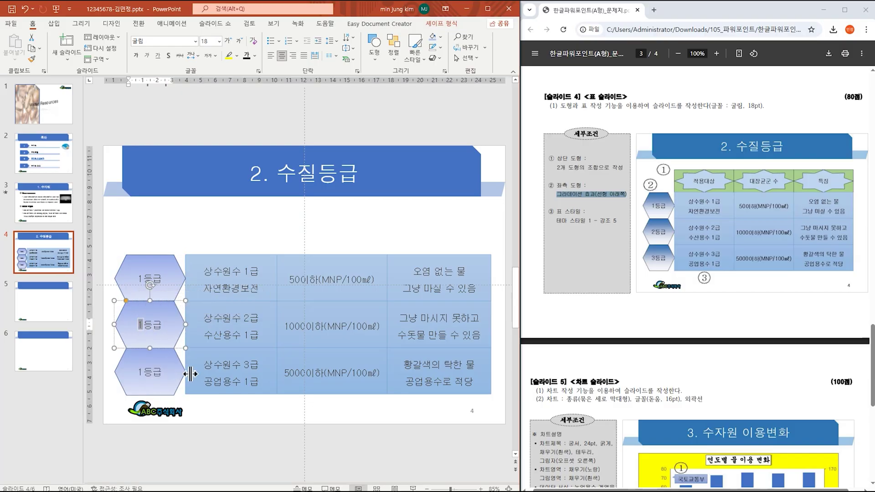
{"action": "left_click", "coordinate": [140, 374]}
{"action": "key", "text": "shift+Left"}
{"action": "type", "text": "3"}
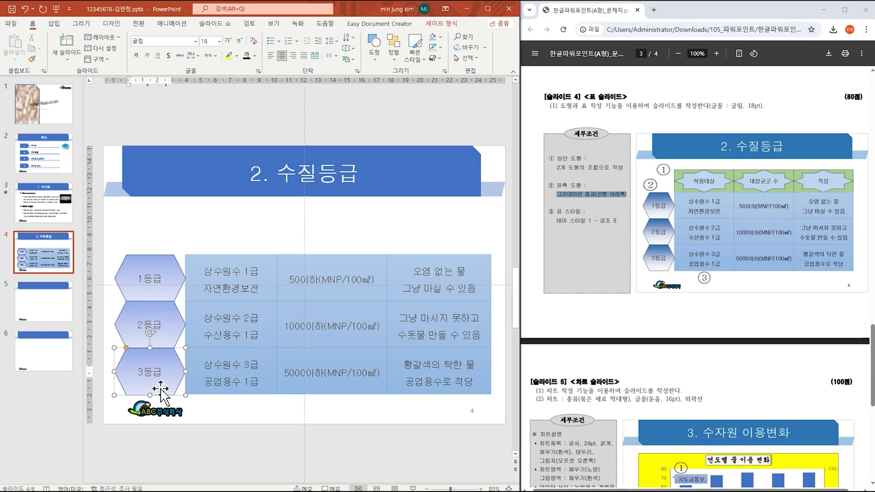
{"action": "left_click_drag", "start_coordinate": [166, 331], "coordinate": [171, 321]}
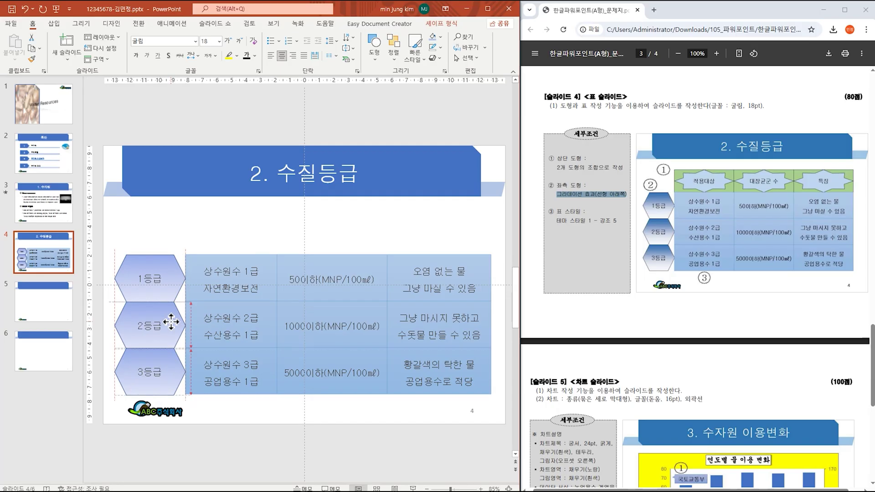
{"action": "left_click", "coordinate": [177, 367]}
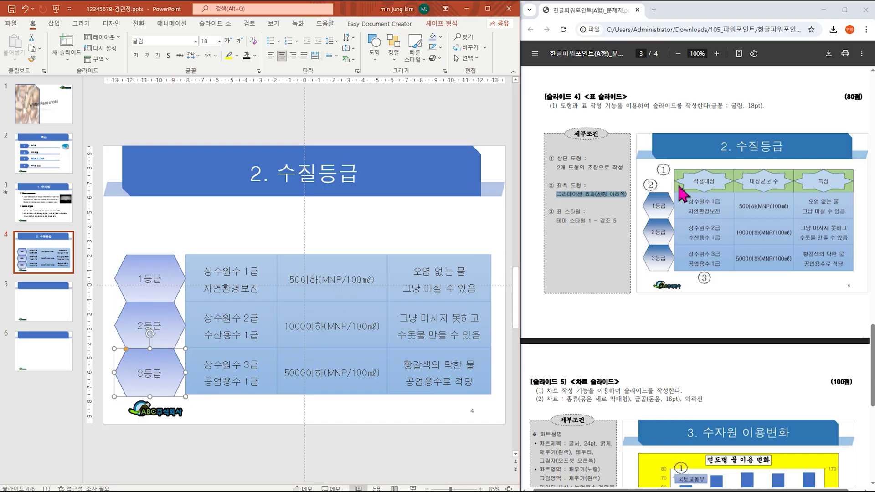
Step: Draw a rectangle above the table's first column with an 8-point star over it
{"action": "left_click", "coordinate": [54, 23]}
{"action": "left_click", "coordinate": [150, 48]}
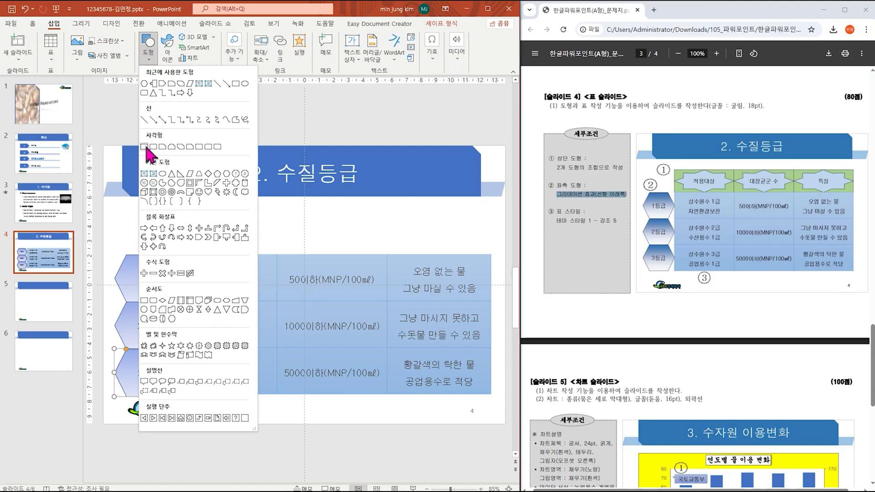
{"action": "left_click", "coordinate": [144, 147]}
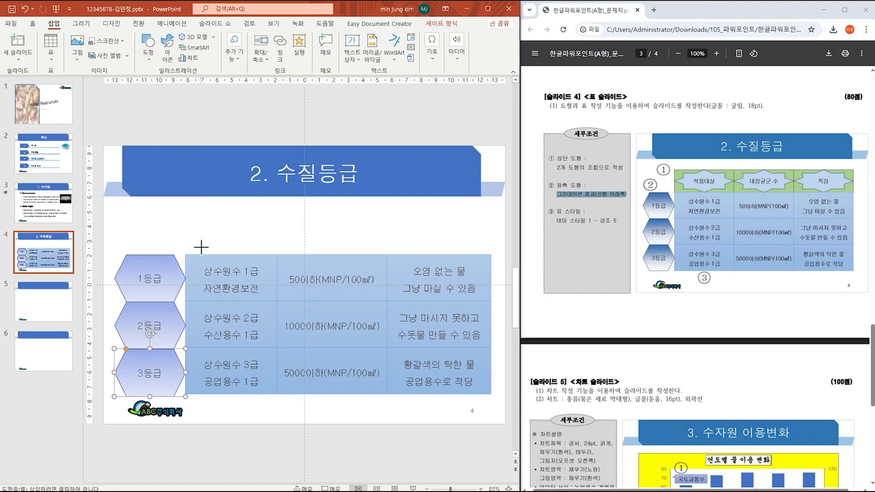
{"action": "left_click_drag", "start_coordinate": [185, 215], "coordinate": [277, 255]}
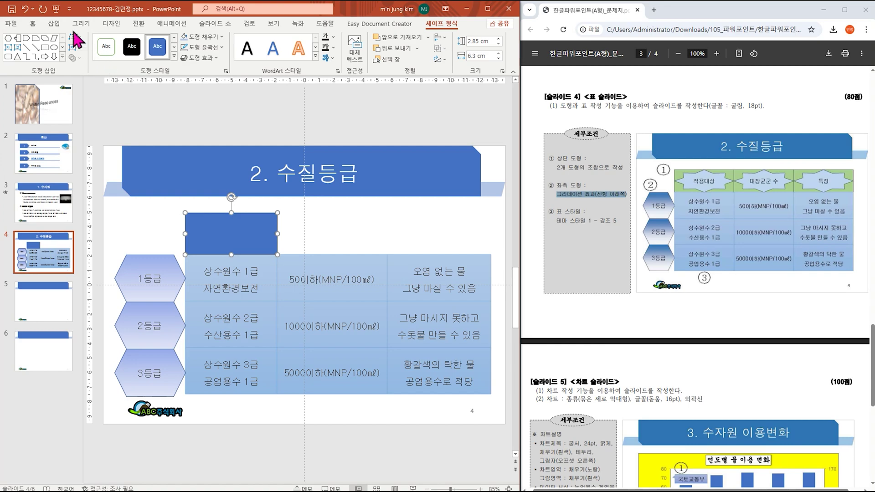
{"action": "left_click", "coordinate": [54, 23]}
{"action": "left_click", "coordinate": [156, 54]}
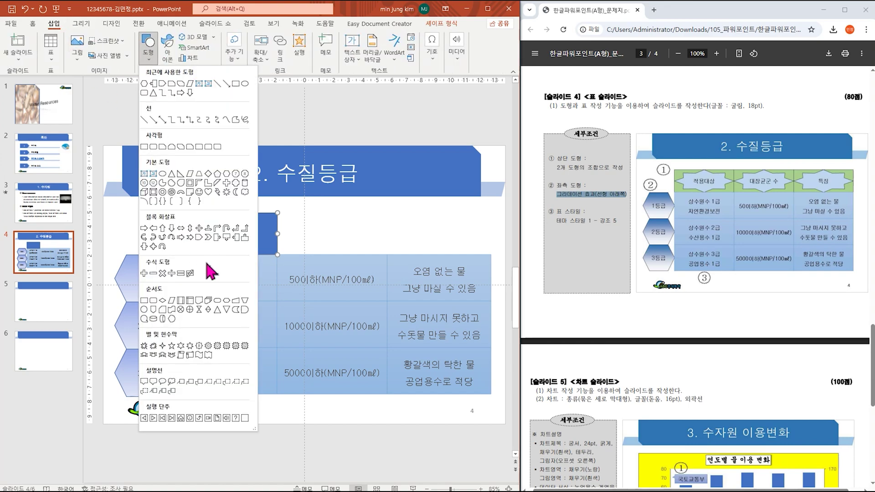
{"action": "left_click", "coordinate": [202, 350]}
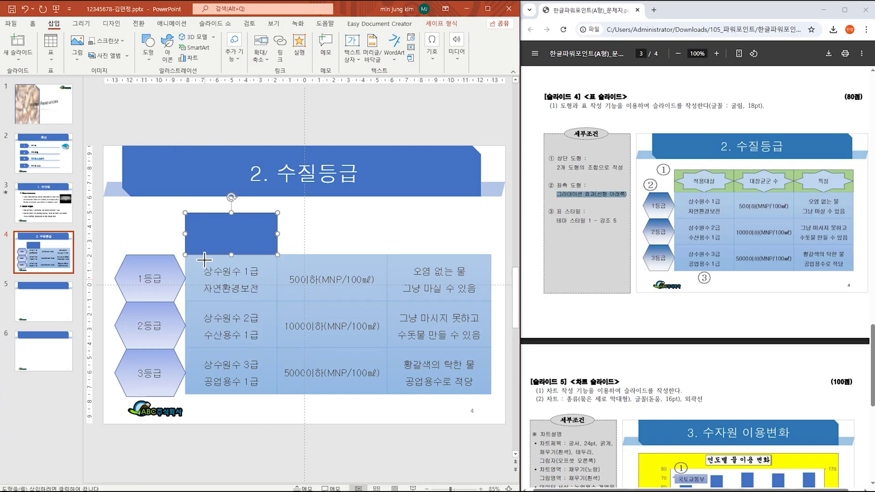
{"action": "mouse_move", "coordinate": [185, 213]}
{"action": "left_mouse_down"}
{"action": "mouse_move", "coordinate": [248, 252]}
{"action": "mouse_move", "coordinate": [278, 255]}
{"action": "left_mouse_up"}
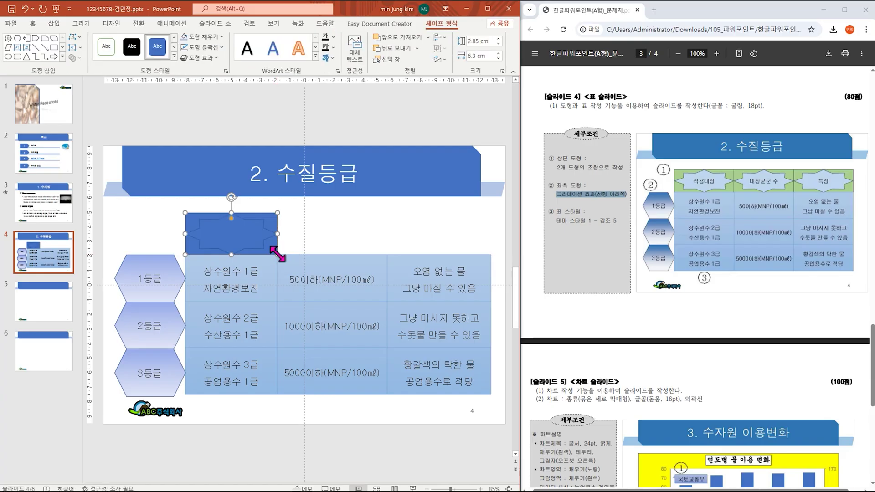
Step: Fill the star pale blue and set its font to 굴림
{"action": "left_click", "coordinate": [222, 37]}
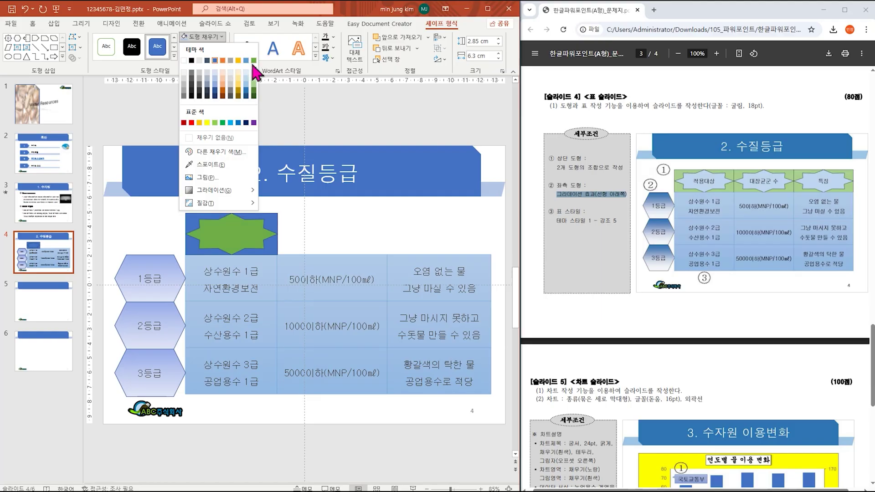
{"action": "left_click", "coordinate": [246, 71]}
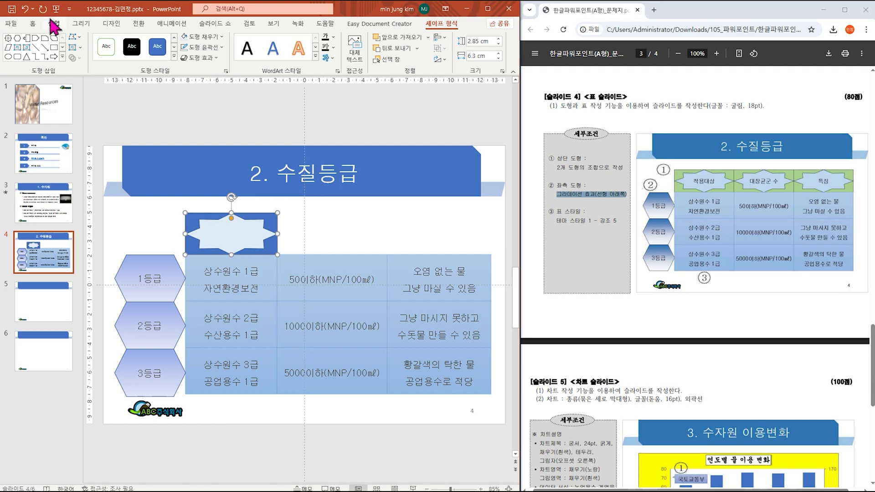
{"action": "left_click", "coordinate": [35, 25]}
{"action": "left_click", "coordinate": [196, 41]}
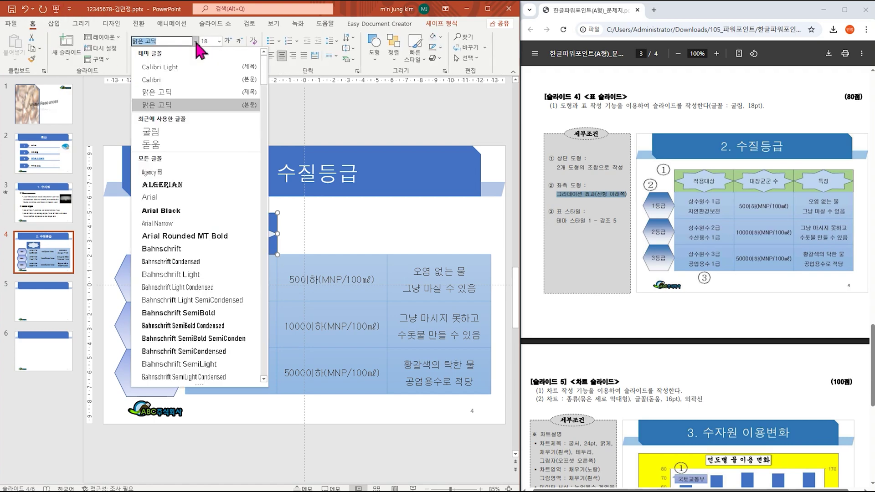
{"action": "left_click", "coordinate": [185, 126]}
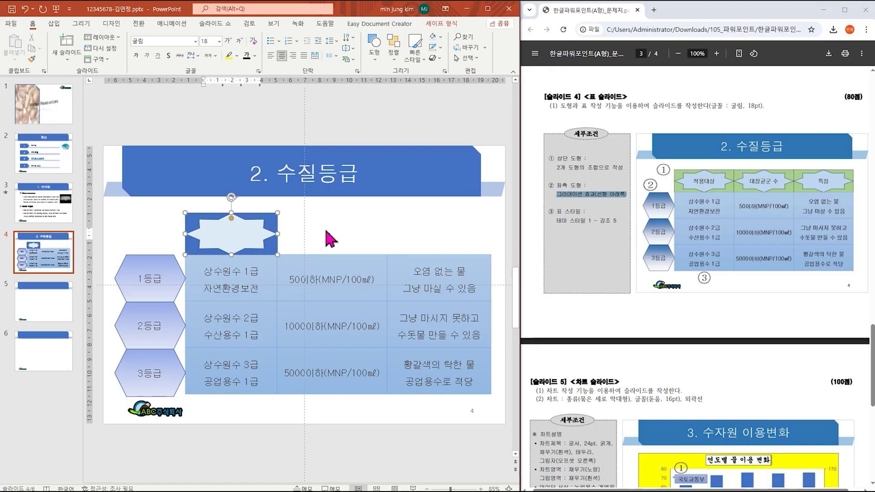
{"action": "left_click", "coordinate": [210, 235]}
Step: Select the star shape above the table's first column
{"action": "left_click_drag", "start_coordinate": [169, 205], "coordinate": [297, 268]}
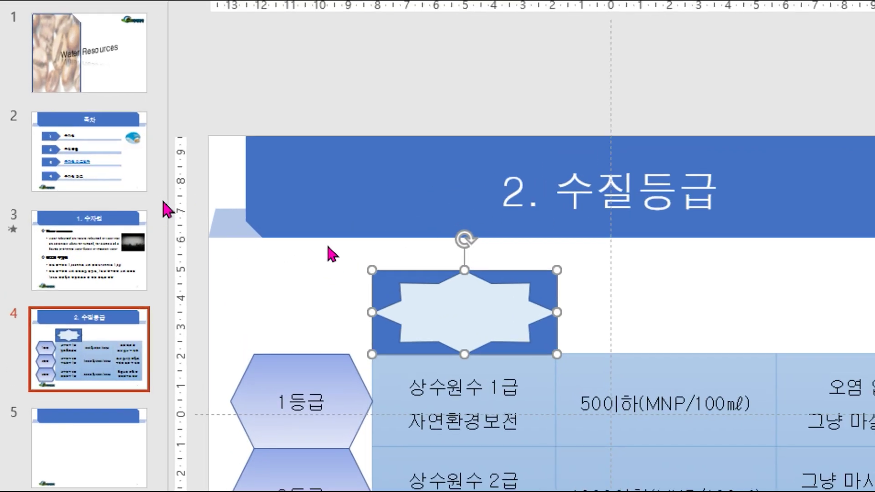
{"action": "left_click", "coordinate": [330, 246]}
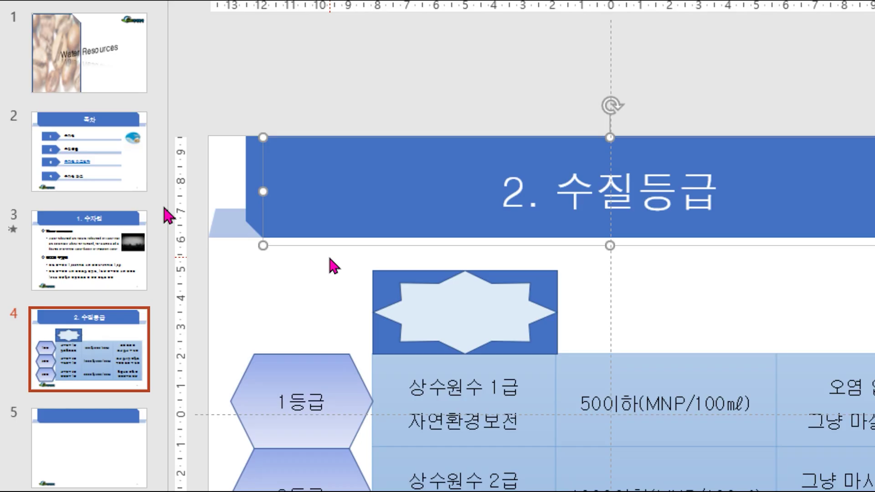
{"action": "left_click_drag", "start_coordinate": [329, 257], "coordinate": [604, 390]}
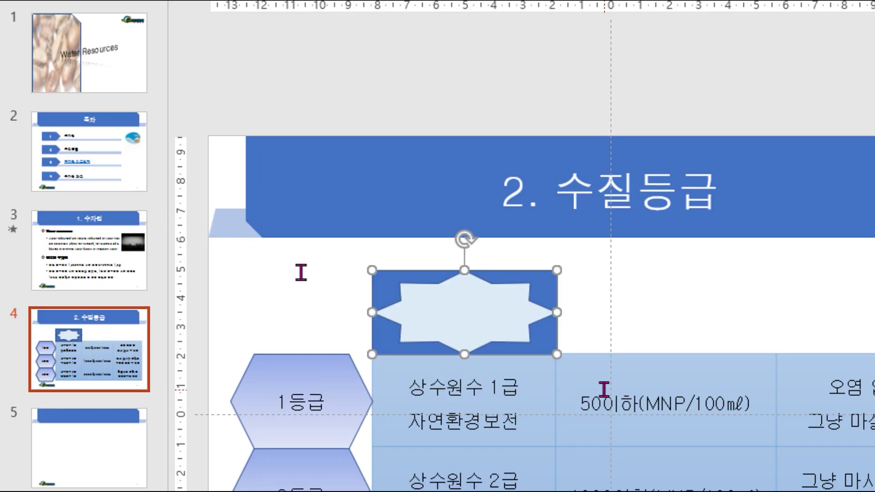
{"action": "key", "text": "Escape"}
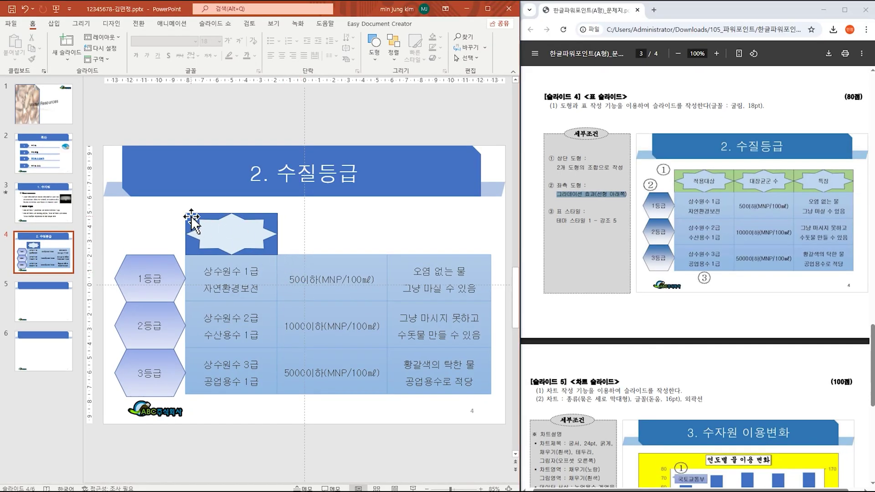
{"action": "left_click", "coordinate": [192, 221]}
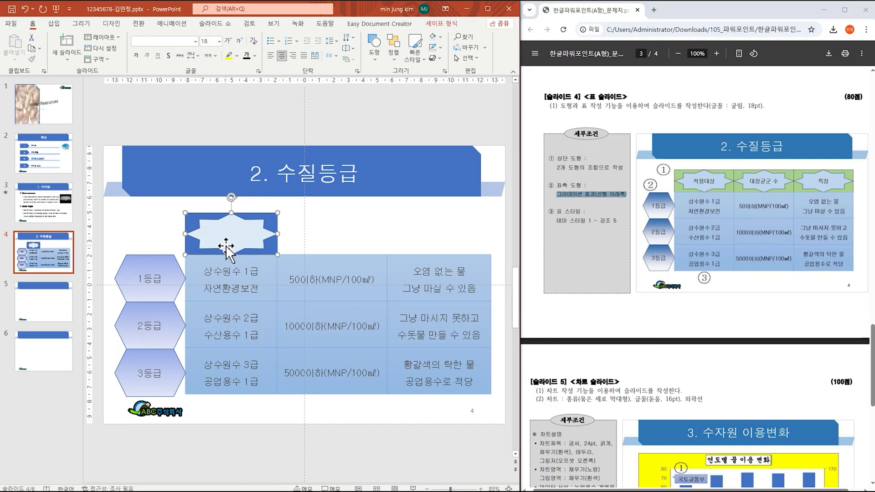
Step: Copy the star onto the second and third header cells and label the first 적용대상
{"action": "left_click_drag", "start_coordinate": [229, 248], "coordinate": [327, 249]}
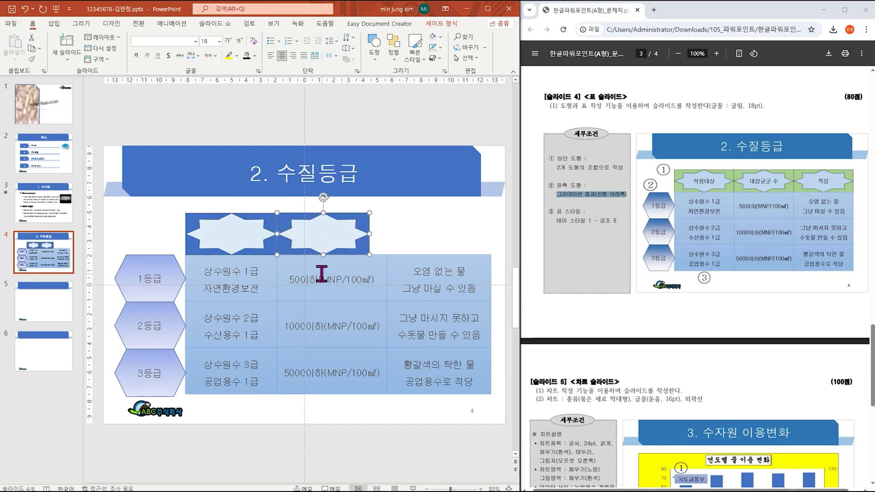
{"action": "left_click", "coordinate": [362, 231]}
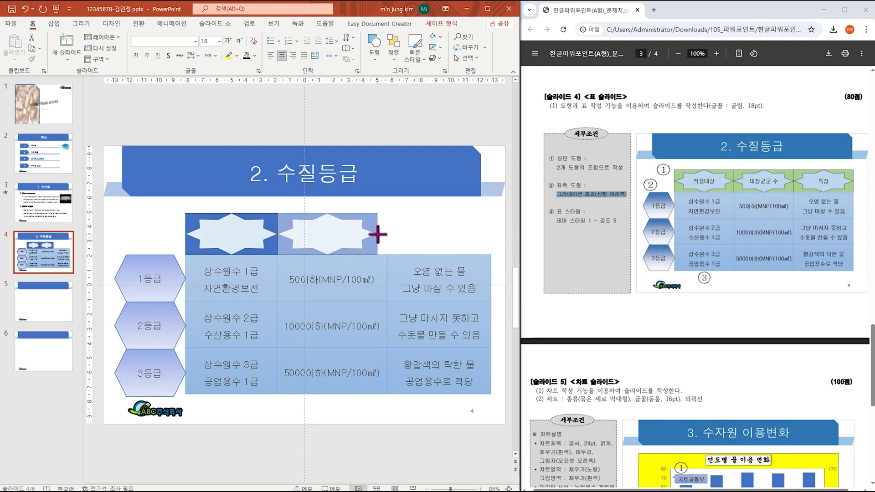
{"action": "left_click", "coordinate": [387, 235]}
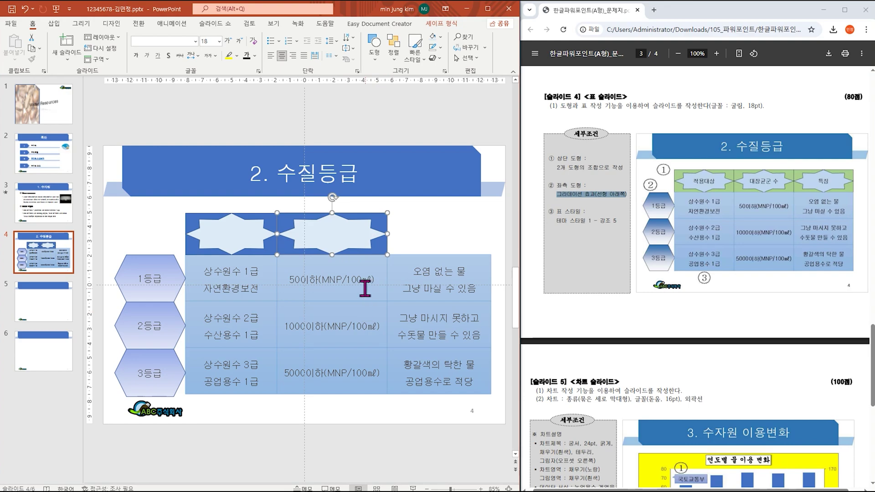
{"action": "left_click_drag", "start_coordinate": [365, 244], "coordinate": [492, 234]}
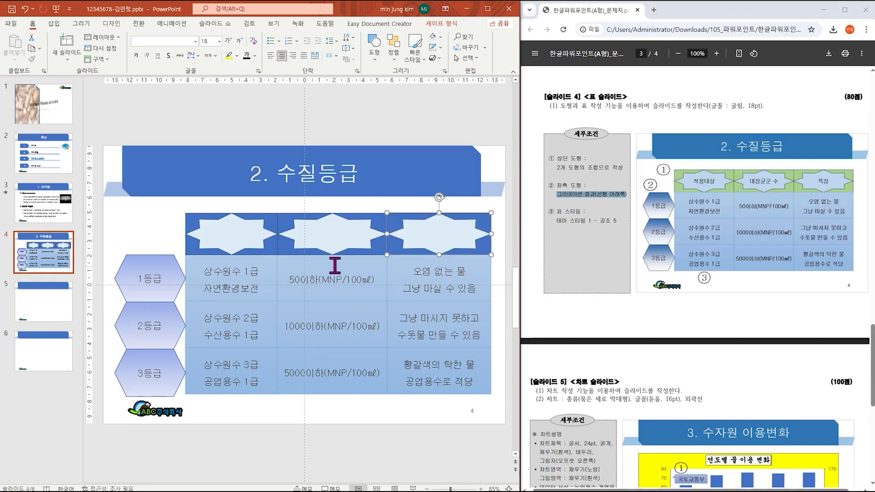
{"action": "left_click", "coordinate": [245, 241]}
{"action": "type", "text": "적용대상"}
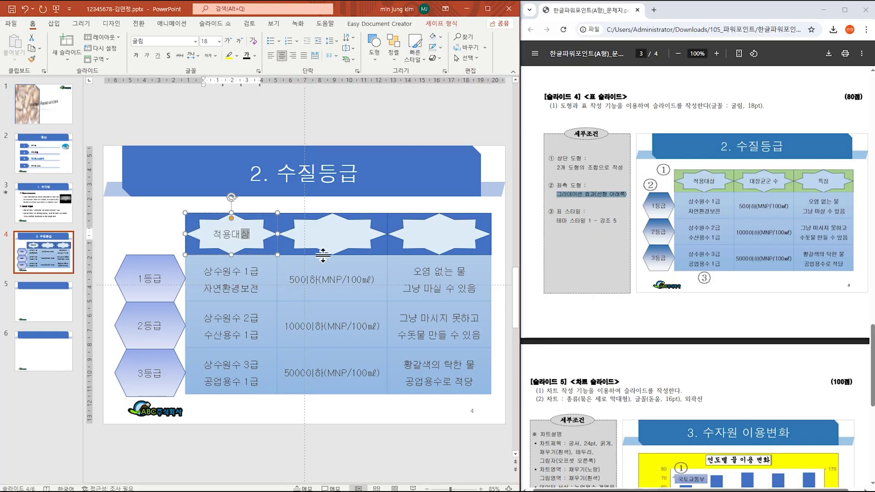
Step: Label the middle header star 대장균군 수, correcting the duplicated character
{"action": "left_click", "coordinate": [337, 237]}
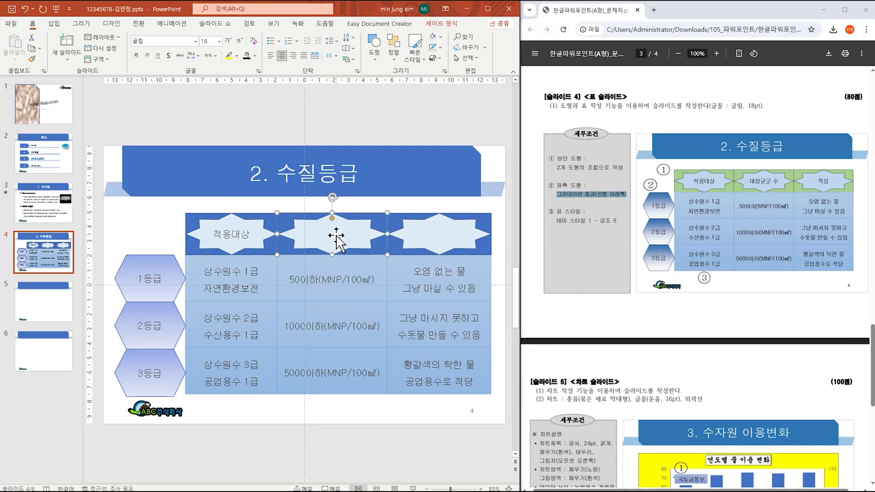
{"action": "type", "text": "ㄷㅐㅈㅏㅇㄱㅠ"}
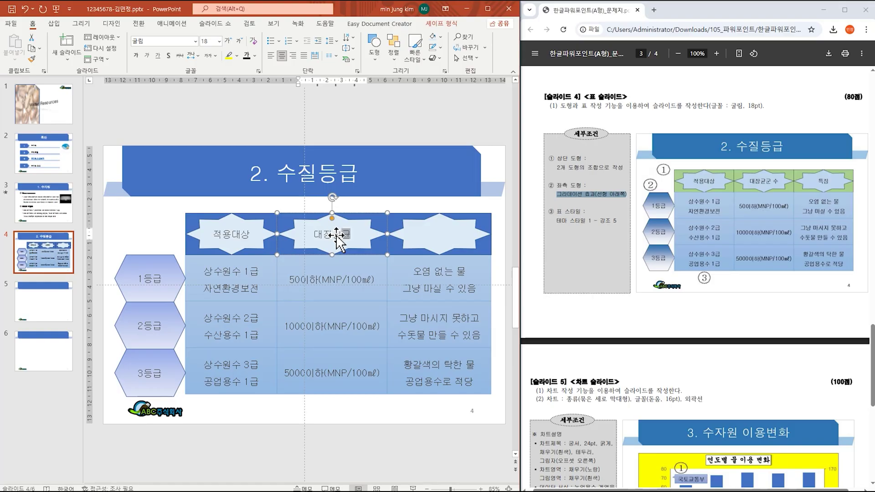
{"action": "type", "text": "ㄴ ㅅ"}
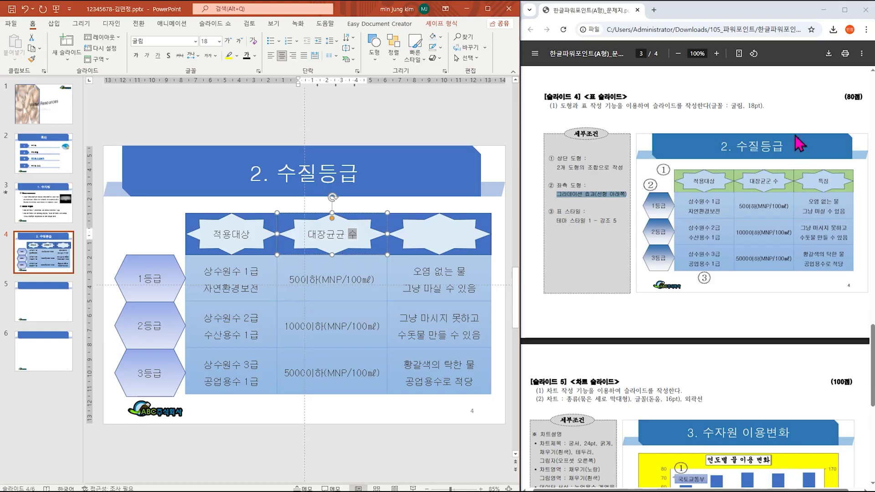
{"action": "left_click", "coordinate": [844, 9]}
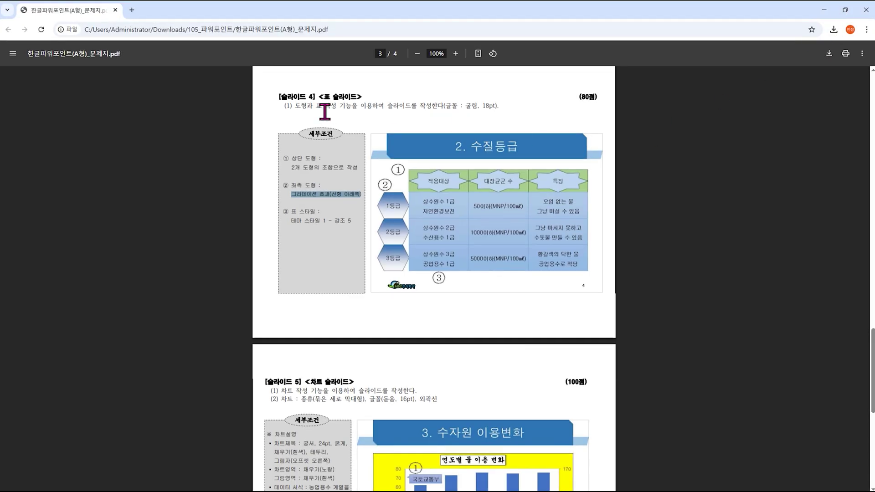
{"action": "left_click", "coordinate": [844, 9]}
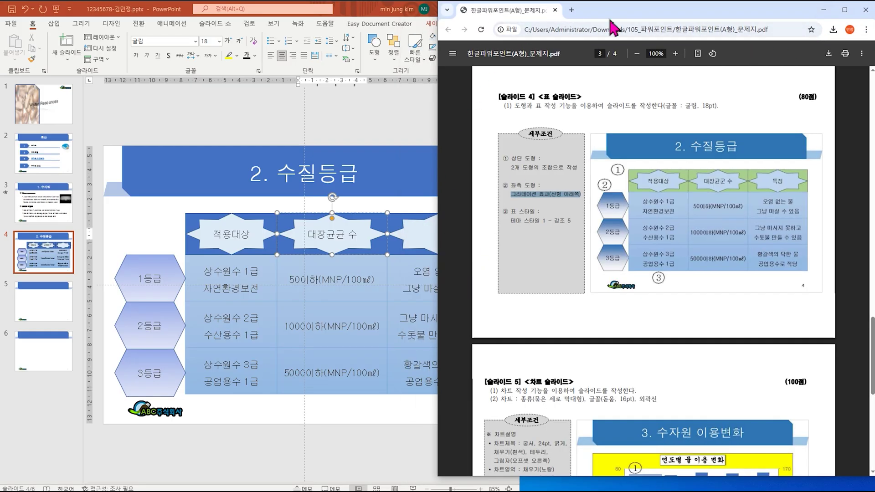
{"action": "left_click_drag", "start_coordinate": [617, 18], "coordinate": [874, 19]}
{"action": "left_click", "coordinate": [346, 237]}
{"action": "key", "text": "BackSpace"}
{"action": "type", "text": "ㄱ"}
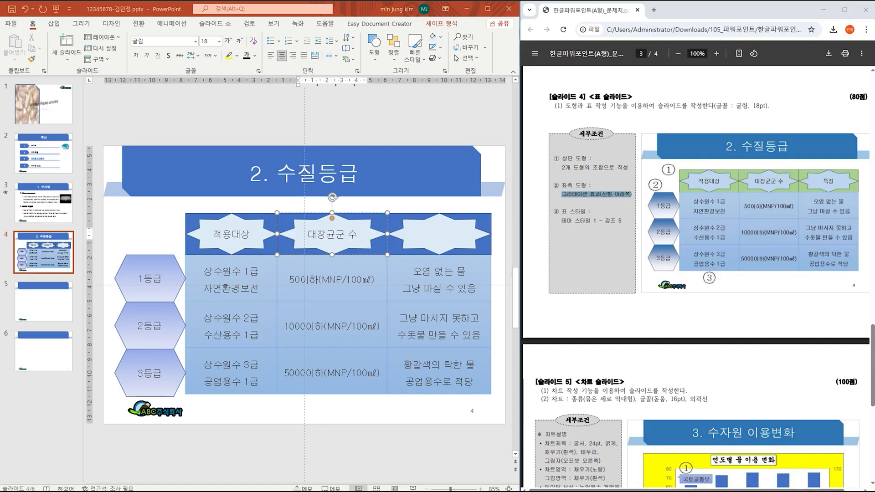
Step: Label the right header star 특징 and go to slide 5
{"action": "left_click", "coordinate": [431, 244]}
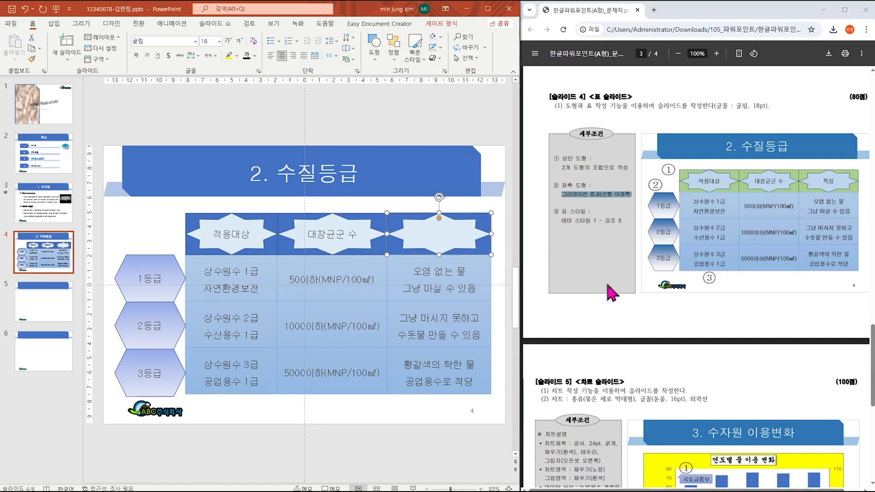
{"action": "type", "text": "특지"}
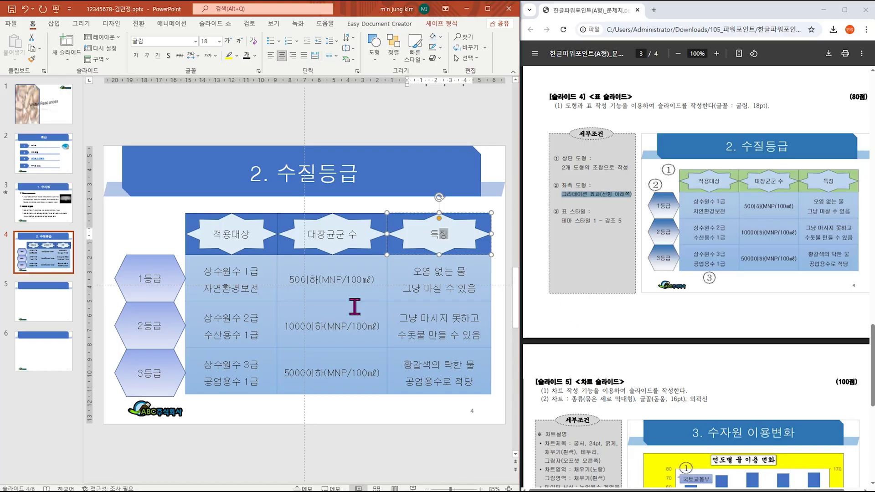
{"action": "left_click", "coordinate": [54, 306]}
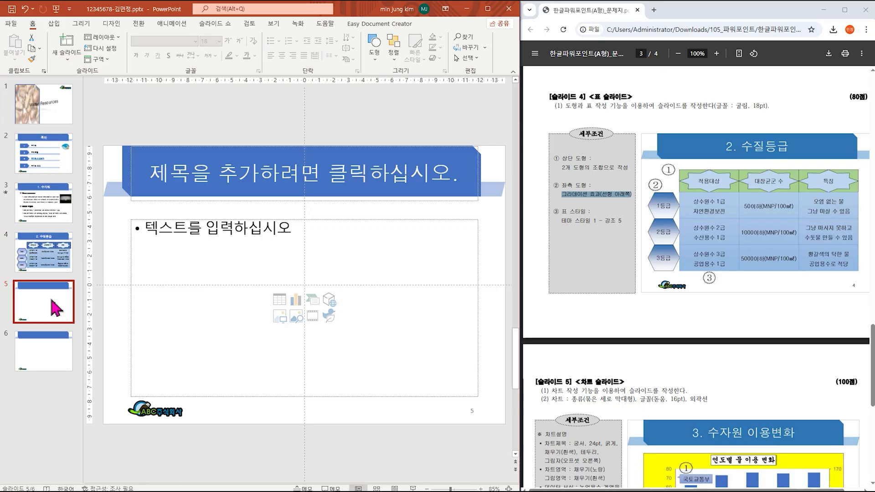
Step: Enter '3. 수자원 이용변화' in slide 5's title placeholder
{"action": "scroll", "coordinate": [764, 342], "scroll_direction": "down", "scroll_amount": 5}
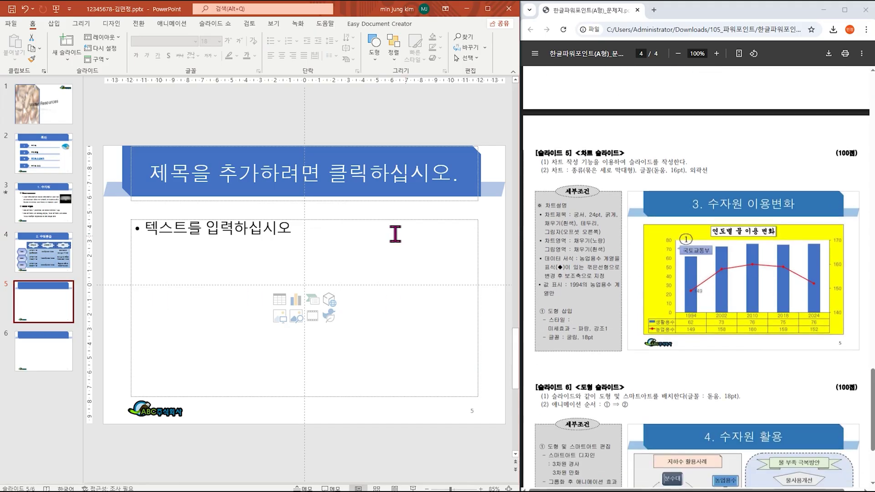
{"action": "left_click", "coordinate": [314, 175]}
{"action": "type", "text": "2"}
{"action": "type", "text": "3."}
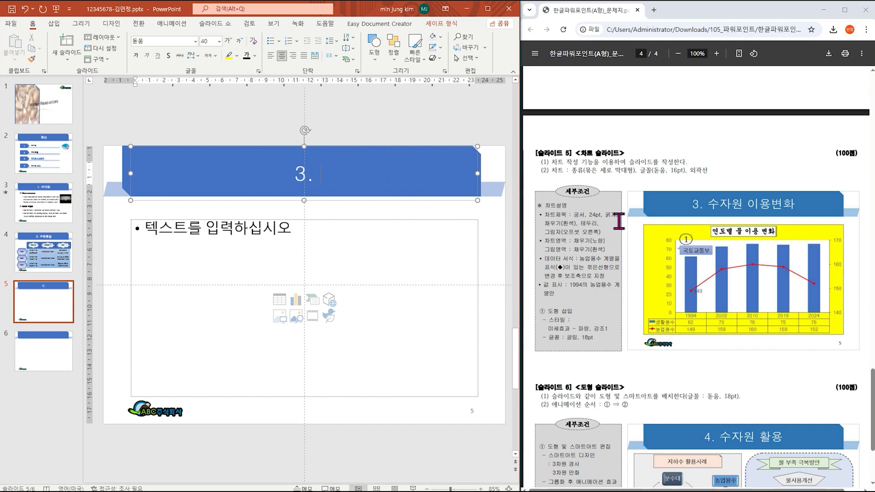
{"action": "type", "text": " 수자원 "}
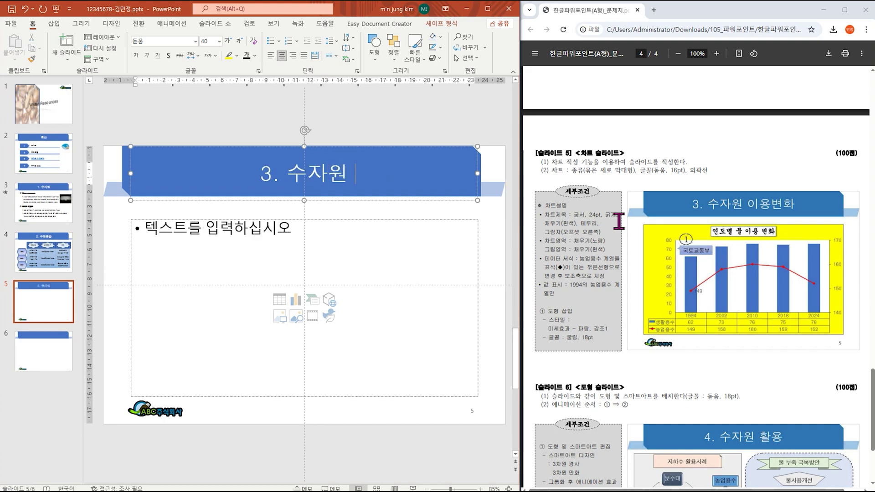
{"action": "type", "text": "이용변"}
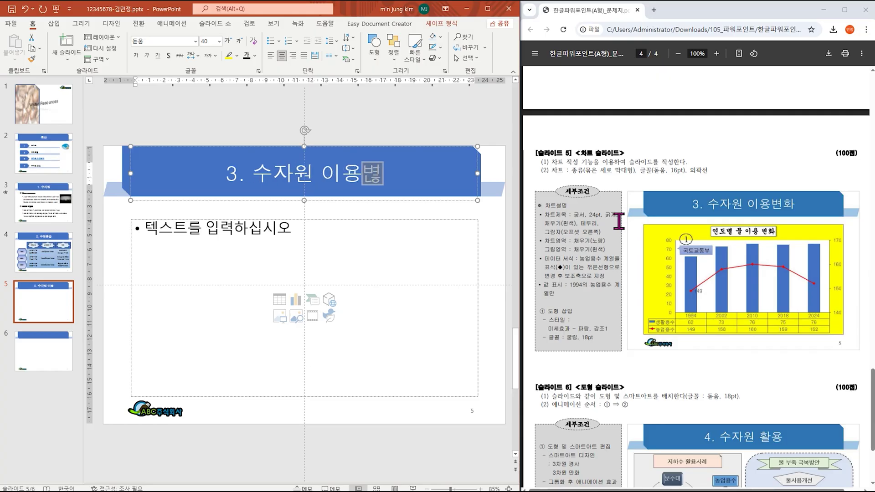
{"action": "type", "text": "호"}
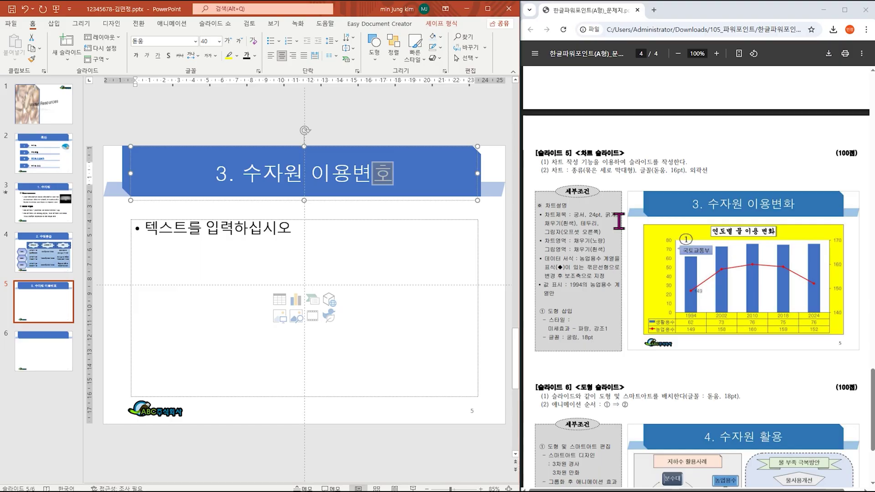
{"action": "type", "text": "ㅏ"}
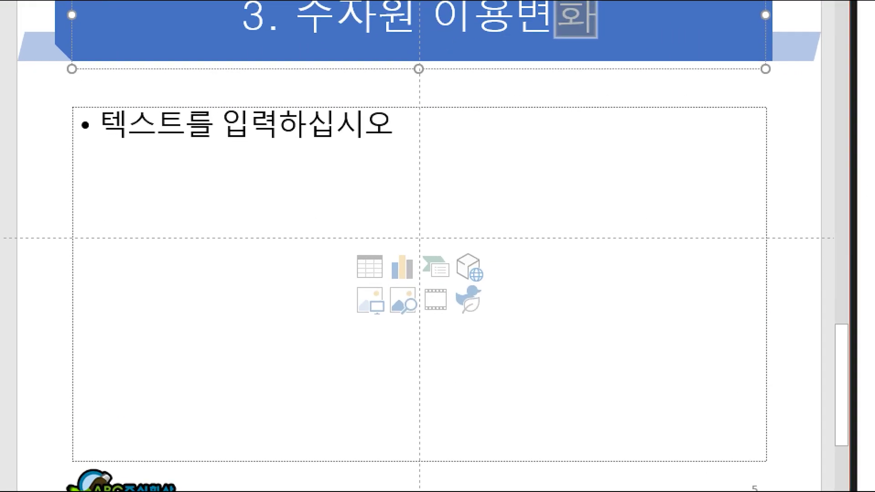
{"action": "left_click_drag", "start_coordinate": [379, 237], "coordinate": [422, 293]}
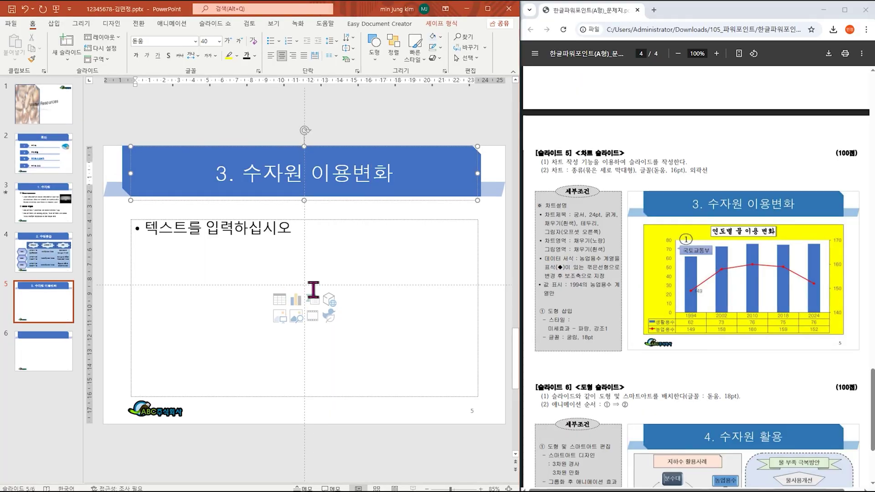
Step: Insert a Clustered Column chart into slide 5's content placeholder
{"action": "left_click", "coordinate": [402, 269]}
{"action": "mouse_move", "coordinate": [240, 238]}
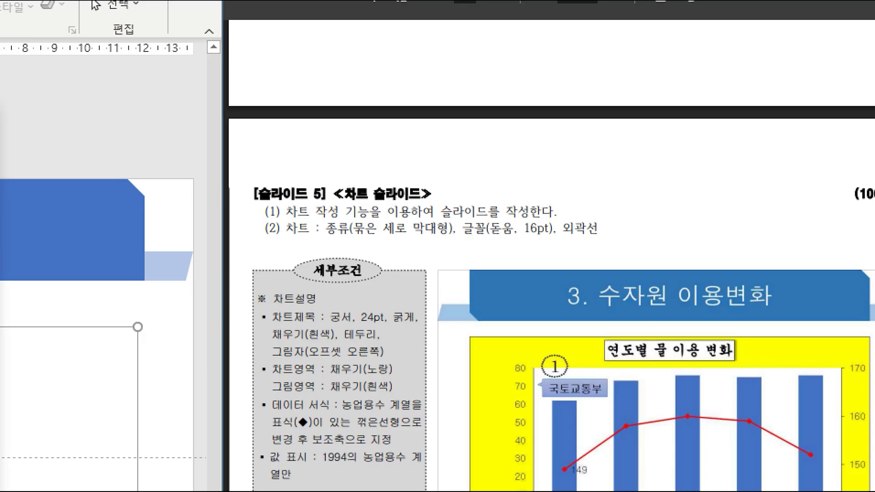
{"action": "left_click_drag", "start_coordinate": [328, 208], "coordinate": [461, 241]}
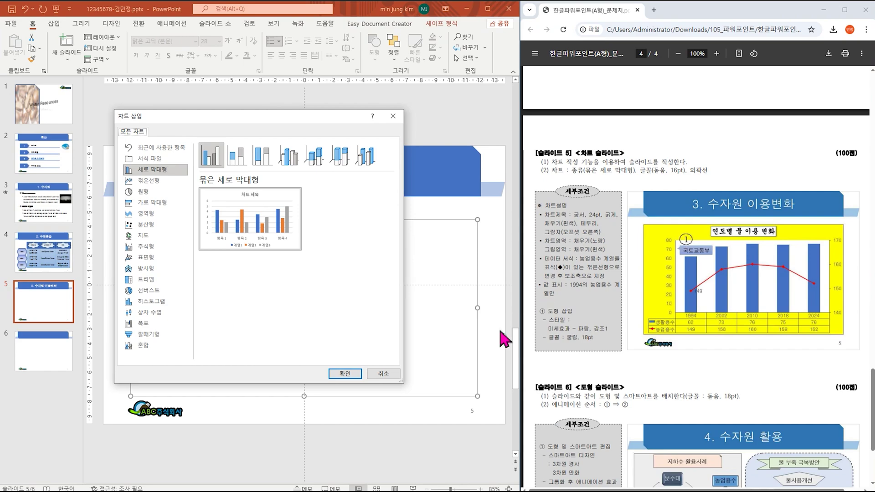
{"action": "left_click", "coordinate": [338, 373]}
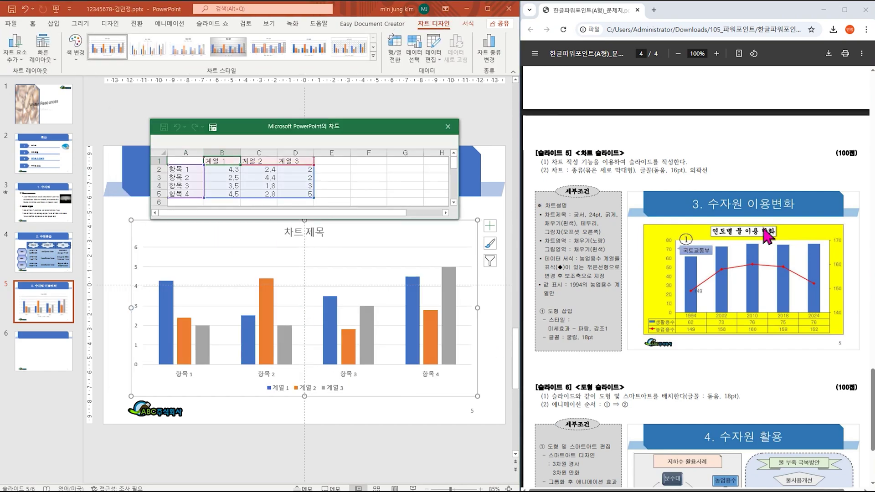
Step: Enter the year headings 1994, 2002, 2010, 2018 and 2024 in B1–F1
{"action": "type", "text": "1994"}
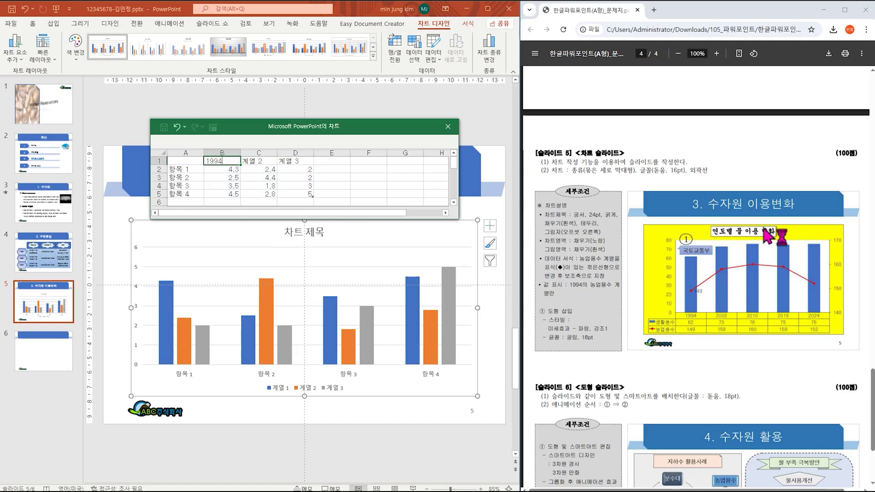
{"action": "key", "text": "Tab"}
{"action": "type", "text": "2002"}
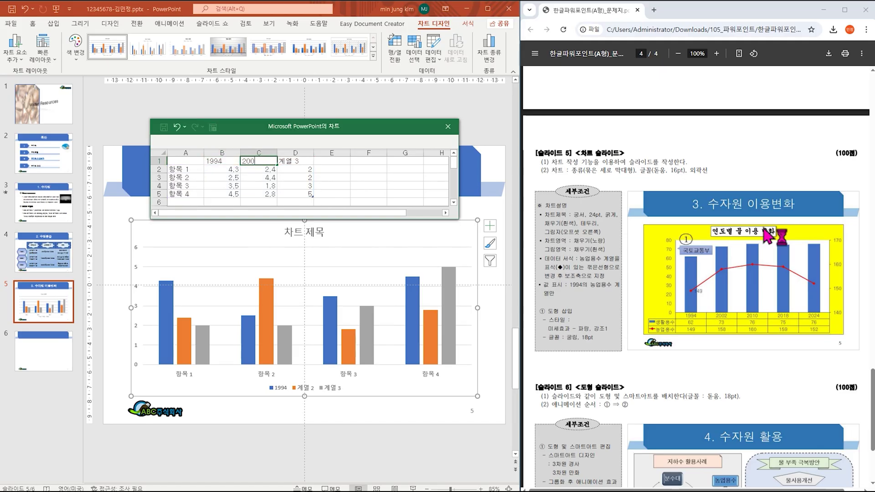
{"action": "key", "text": "Tab"}
{"action": "type", "text": "20"}
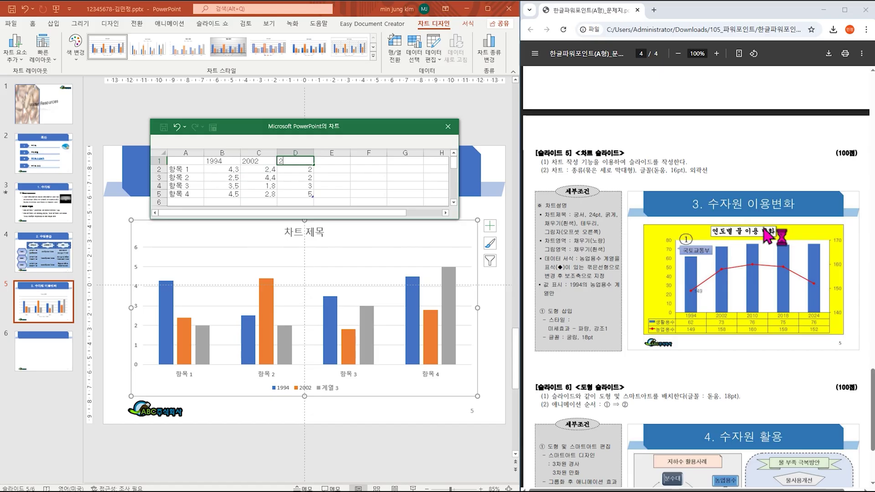
{"action": "key", "text": "Return"}
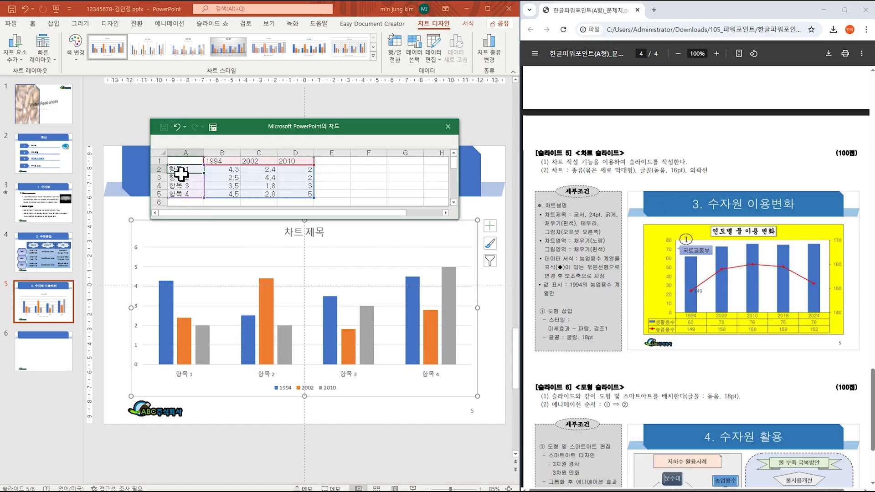
{"action": "left_click", "coordinate": [331, 161]}
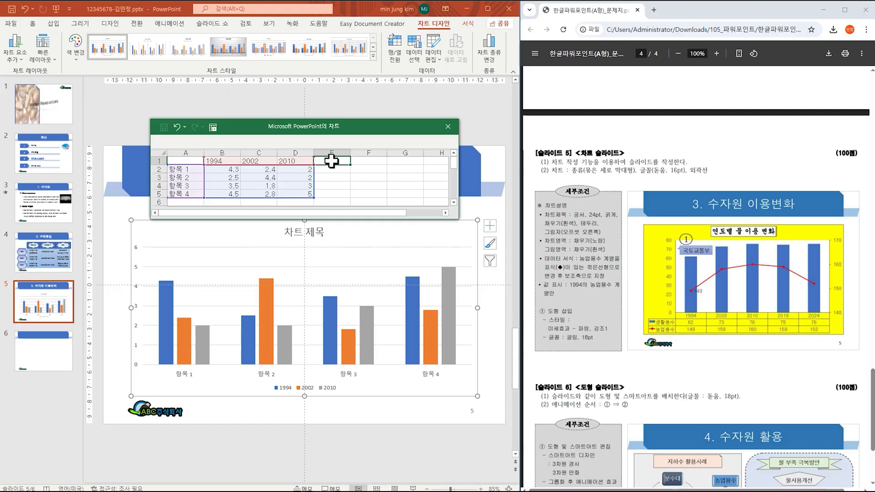
{"action": "type", "text": "2"}
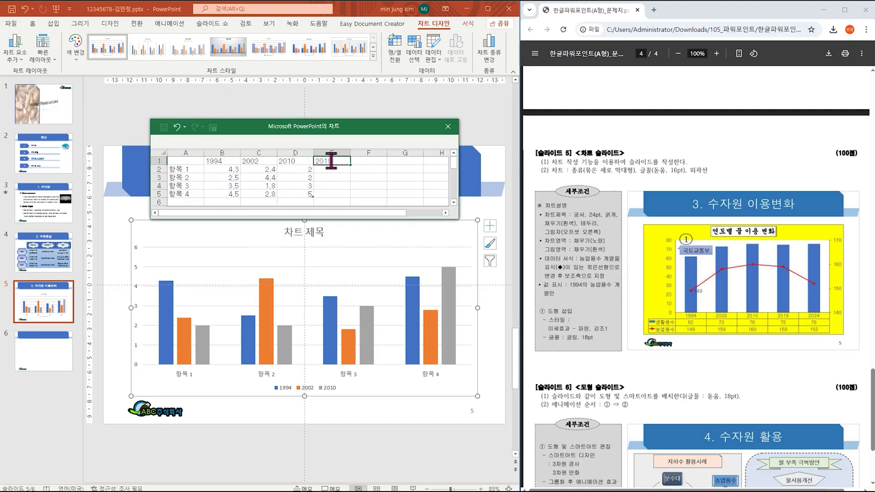
{"action": "type", "text": "018"}
{"action": "key", "text": "Tab"}
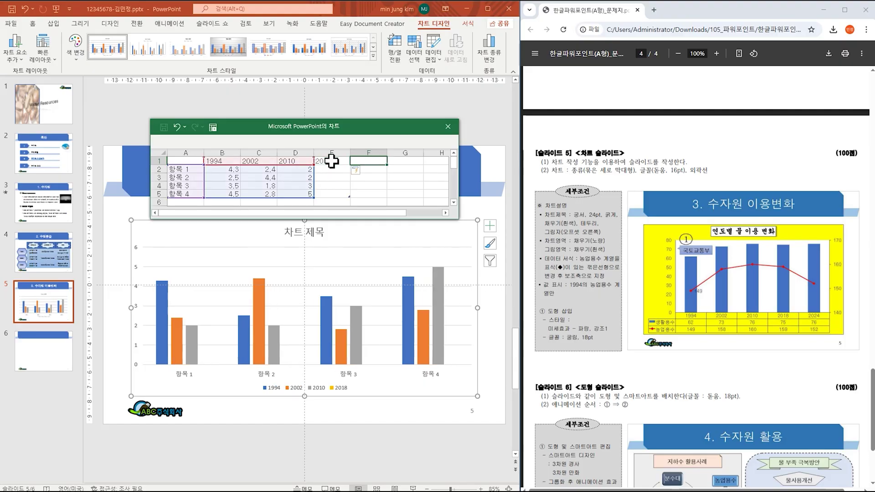
{"action": "type", "text": "22"}
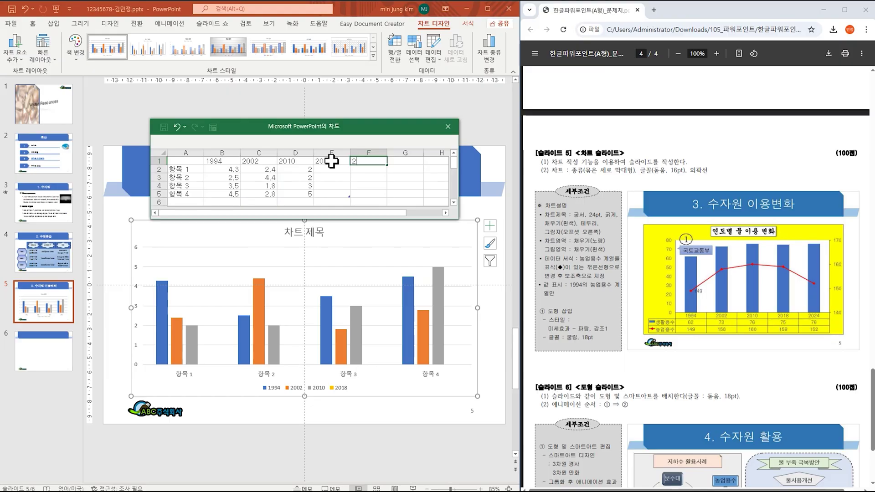
{"action": "left_click", "coordinate": [194, 168]}
Step: Enter the category names 생활용수 and 농업용수 in A2 and A3
{"action": "type", "text": "todg"}
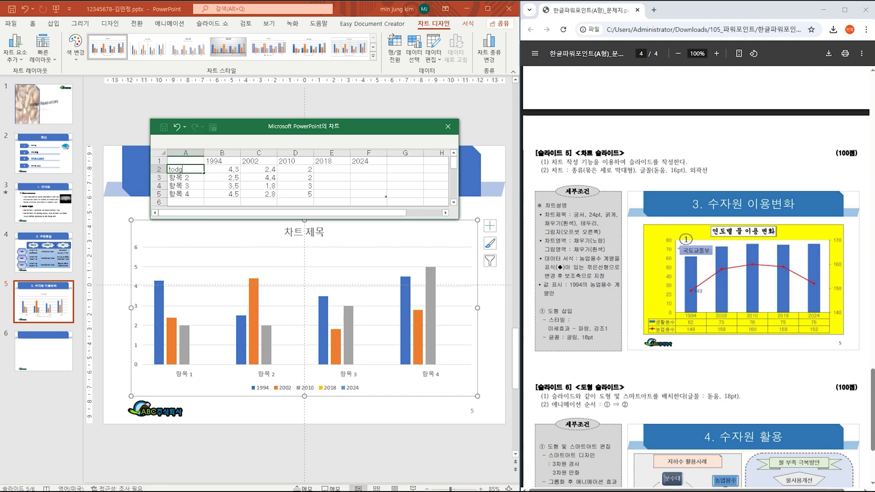
{"action": "type", "text": "생활용수"}
{"action": "key", "text": "Return"}
{"action": "type", "text": "농업용수"}
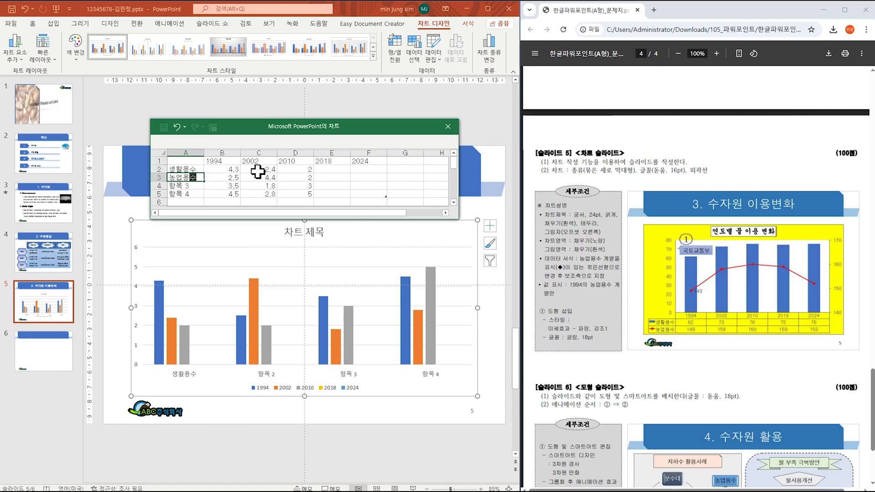
Step: Enter the 생활용수 values 62, 73, 76, 75, 76 in B2:F2
{"action": "left_click", "coordinate": [231, 169]}
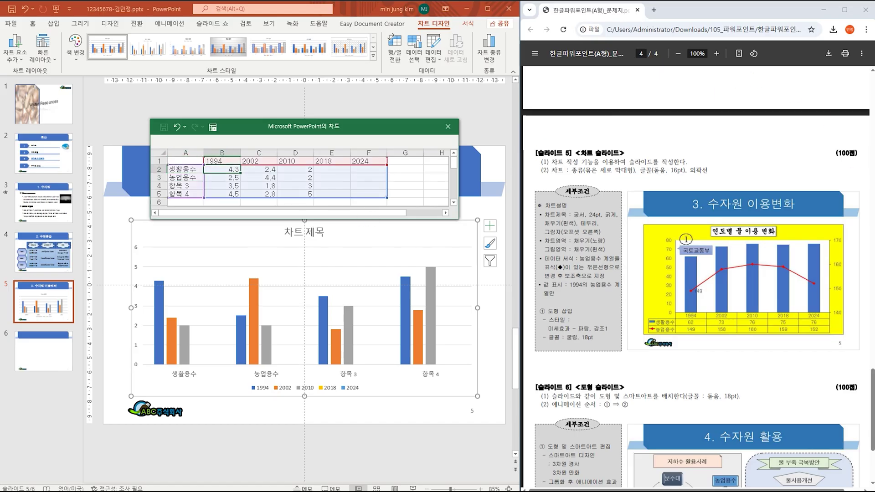
{"action": "type", "text": "62"}
{"action": "key", "text": "Tab"}
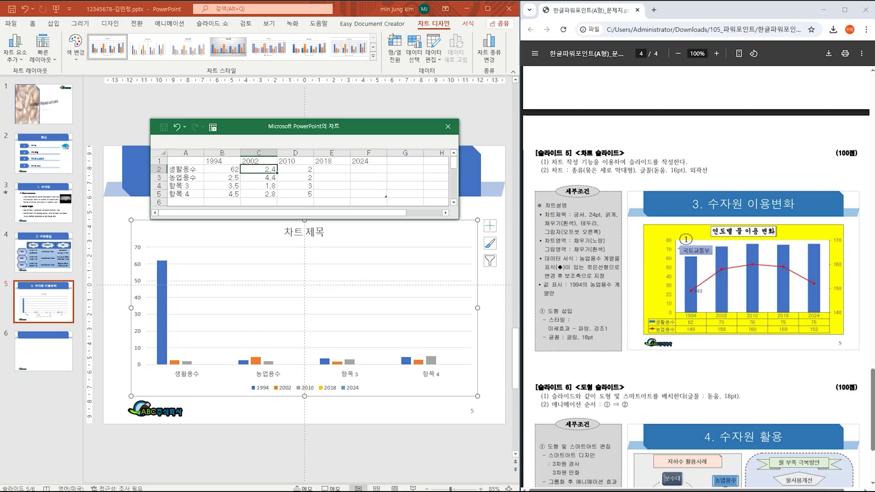
{"action": "key", "text": "Tab"}
{"action": "type", "text": "7"}
{"action": "key", "text": "Left"}
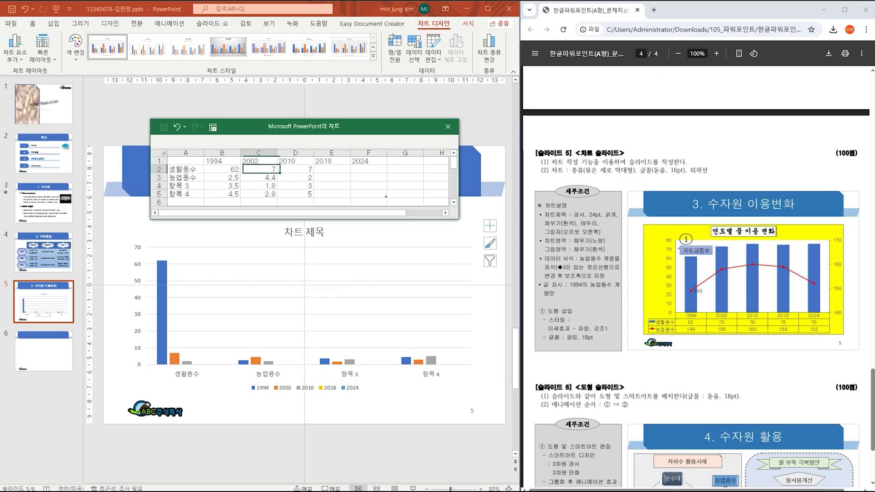
{"action": "type", "text": "73"}
{"action": "key", "text": "Tab"}
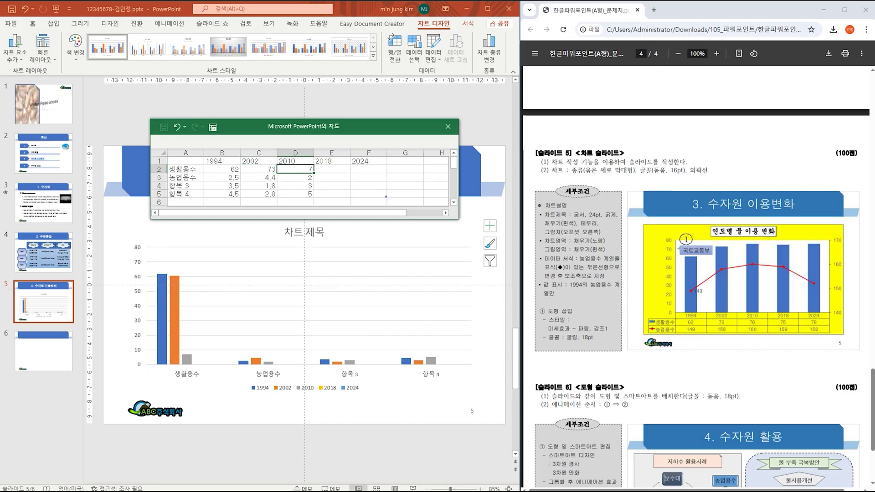
{"action": "key", "text": "Tab"}
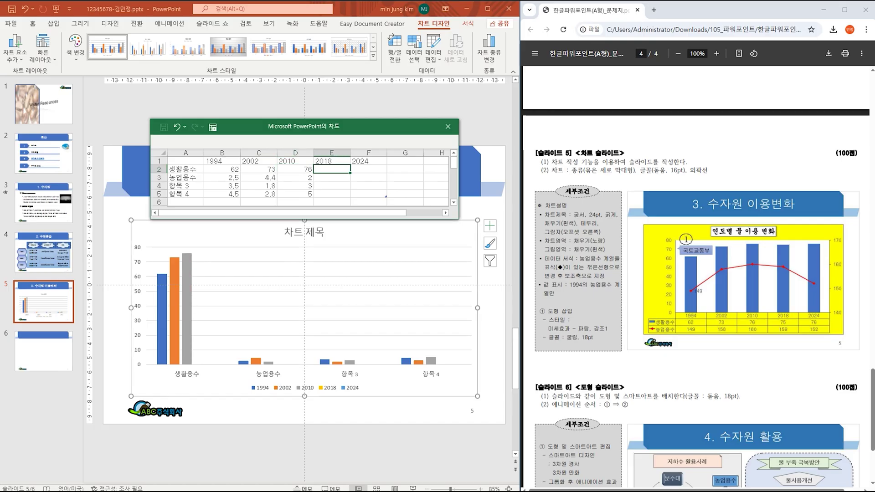
{"action": "key", "text": "Tab"}
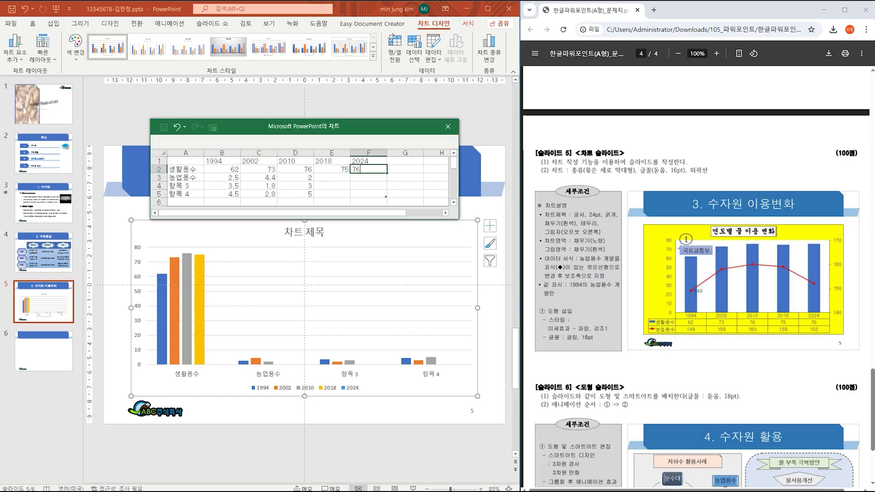
{"action": "key", "text": "Return"}
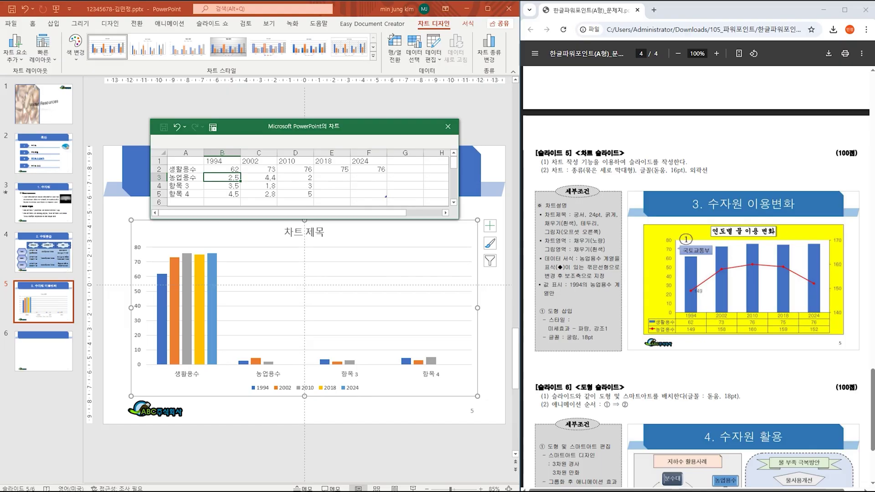
Step: Enter the 농업용수 values 149, 158, 160, 159, 152 in B3:F3
{"action": "type", "text": "149"}
{"action": "key", "text": "Tab"}
{"action": "type", "text": "158"}
{"action": "key", "text": "Tab"}
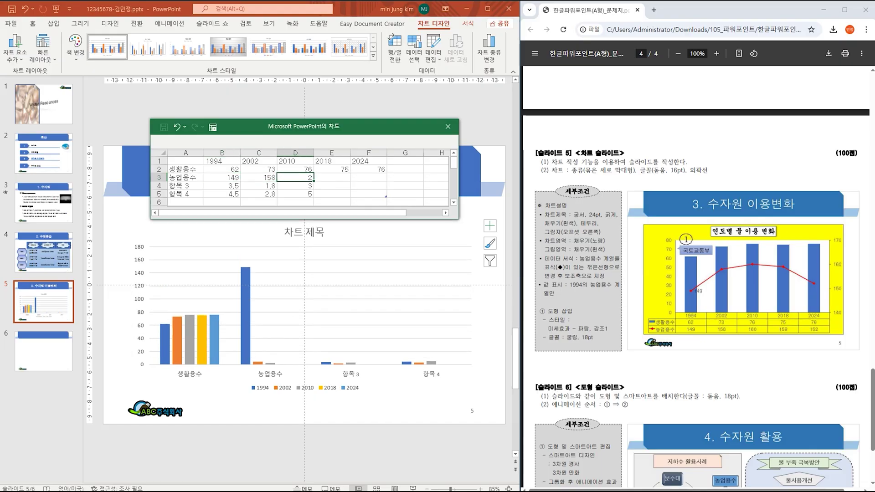
{"action": "type", "text": "160"}
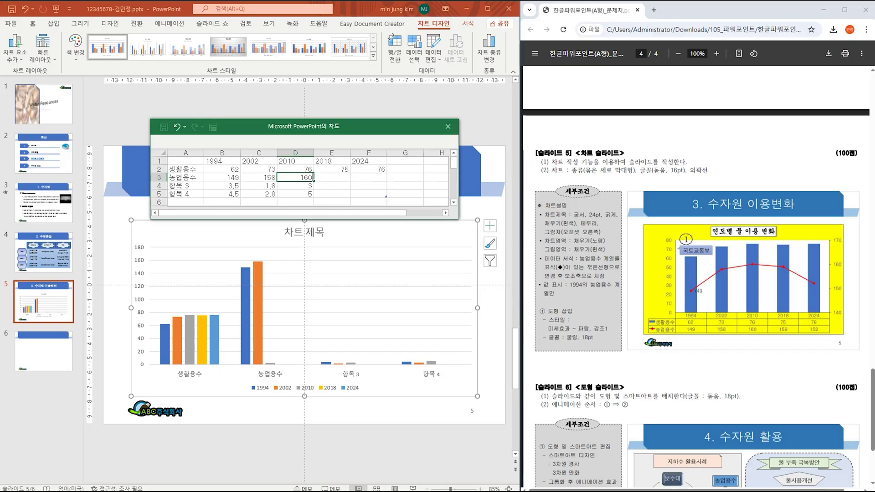
{"action": "key", "text": "Tab"}
{"action": "type", "text": "159"}
{"action": "key", "text": "Tab"}
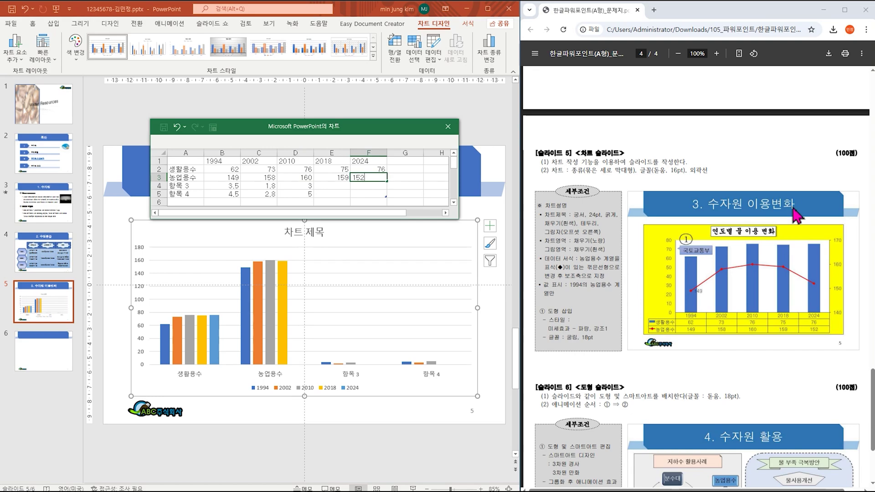
{"action": "left_click", "coordinate": [407, 178]}
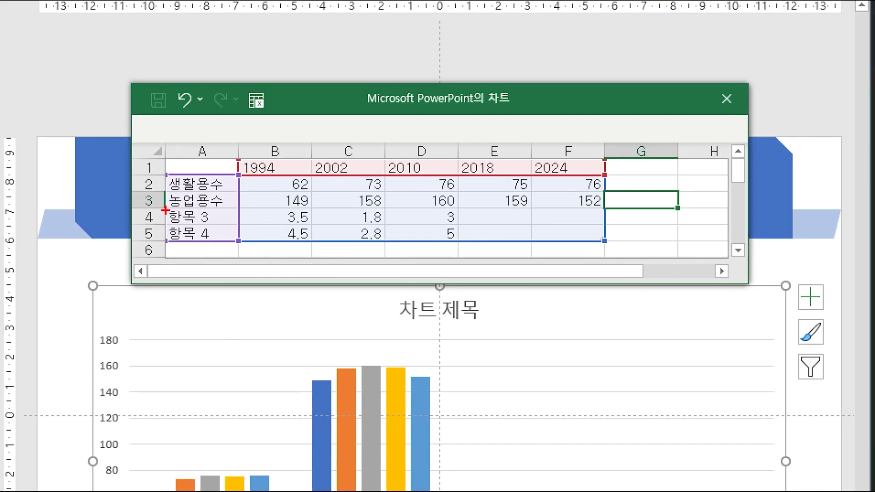
Step: Shrink the chart data range to rows 1–3, keeping only 생활용수 and 농업용수
{"action": "mouse_move", "coordinate": [165, 210]}
{"action": "left_mouse_down"}
{"action": "mouse_move", "coordinate": [329, 227]}
{"action": "mouse_move", "coordinate": [592, 235]}
{"action": "left_mouse_up"}
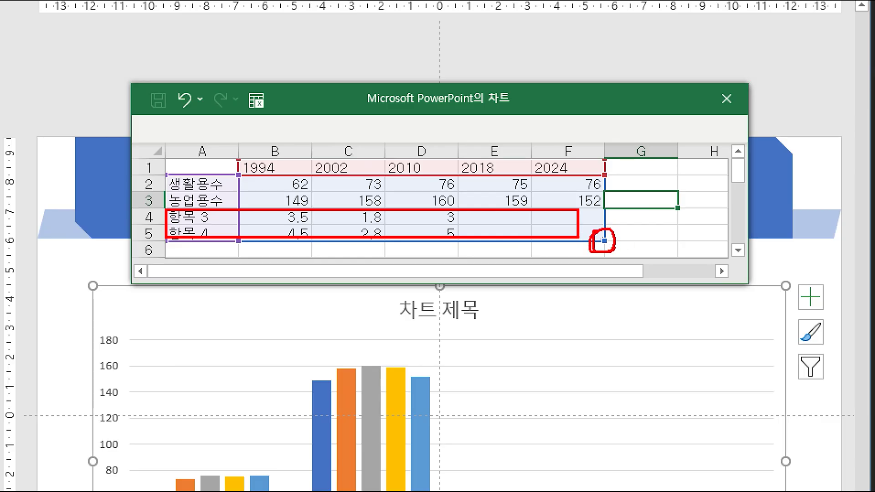
{"action": "key", "text": "Escape"}
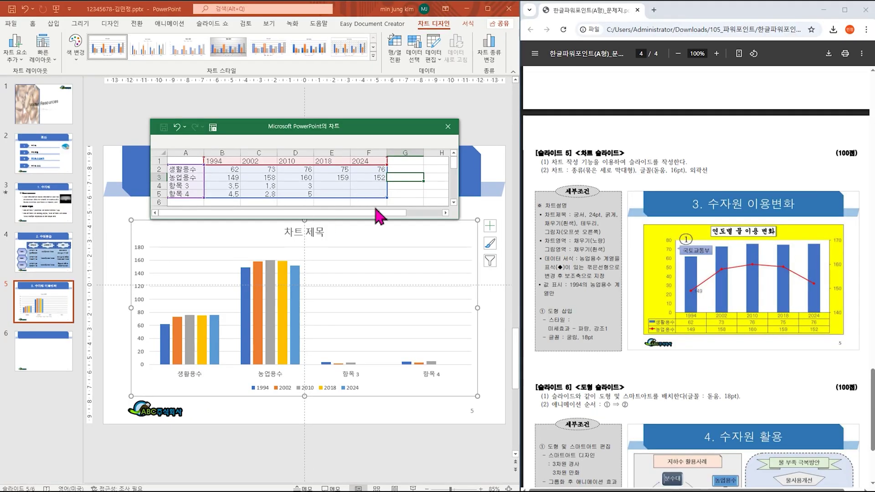
{"action": "left_click_drag", "start_coordinate": [385, 197], "coordinate": [386, 179]}
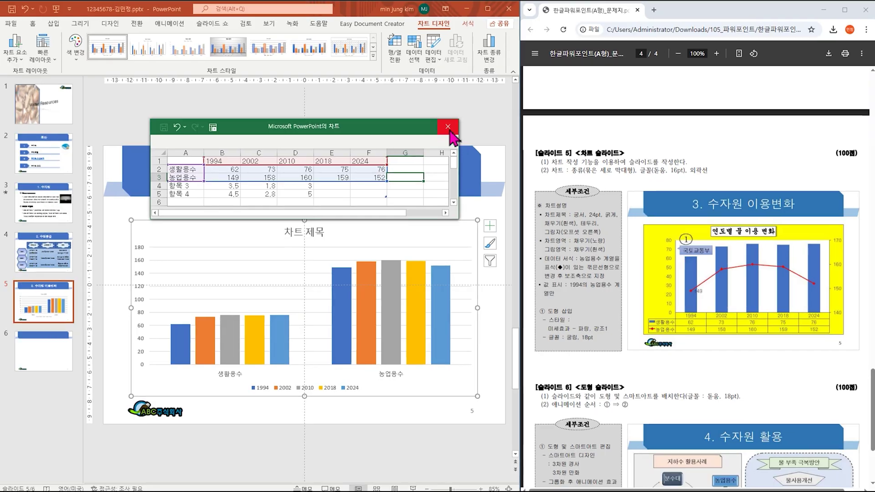
Step: Close the chart data sheet, leaving the chart plotting both series for 1994–2024
{"action": "left_click", "coordinate": [435, 243]}
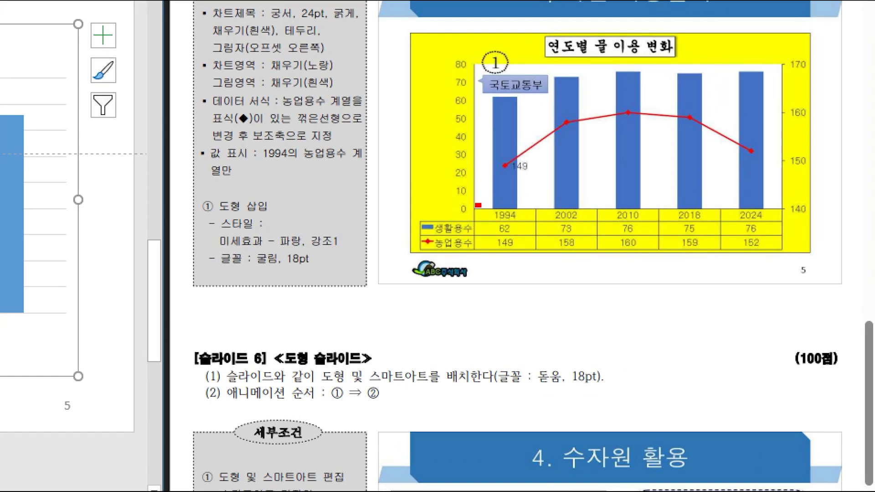
{"action": "left_click_drag", "start_coordinate": [478, 205], "coordinate": [781, 222]}
{"action": "left_click_drag", "start_coordinate": [418, 219], "coordinate": [480, 255]}
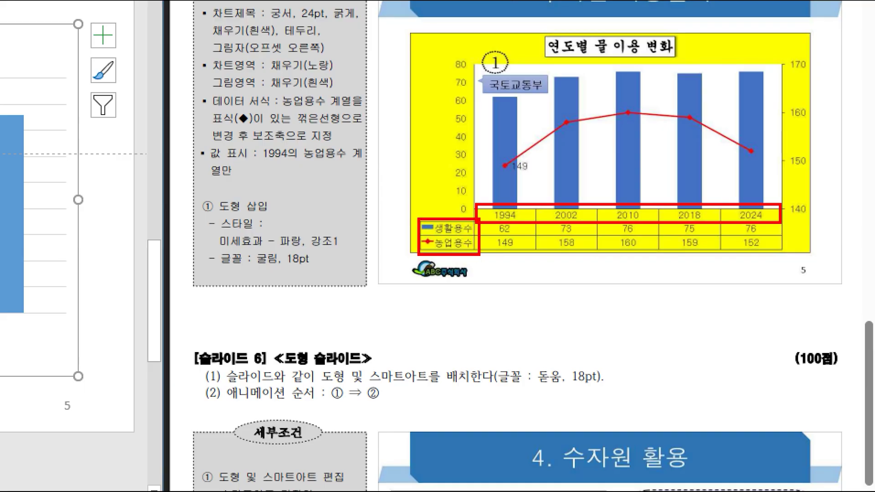
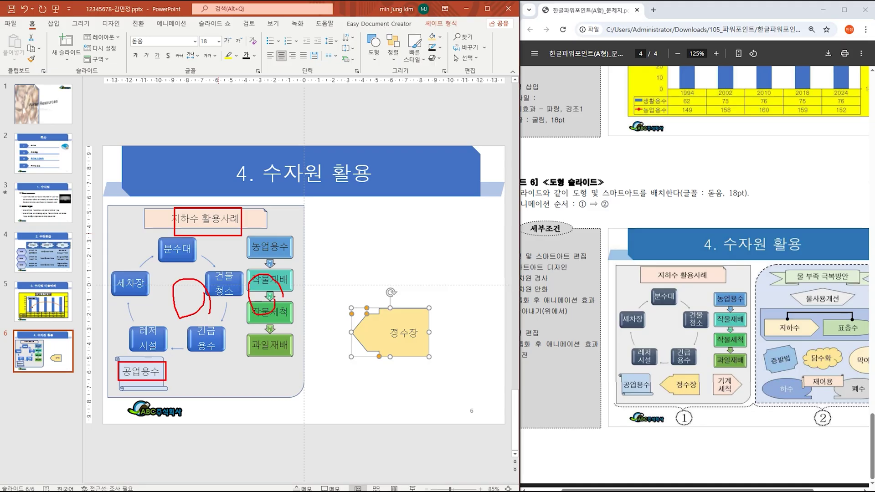
Step: Highlight the 정수장 arrow and set its style as the default shape
{"action": "mouse_move", "coordinate": [422, 353]}
{"action": "left_mouse_down"}
{"action": "mouse_move", "coordinate": [385, 360]}
{"action": "mouse_move", "coordinate": [423, 347]}
{"action": "left_mouse_up"}
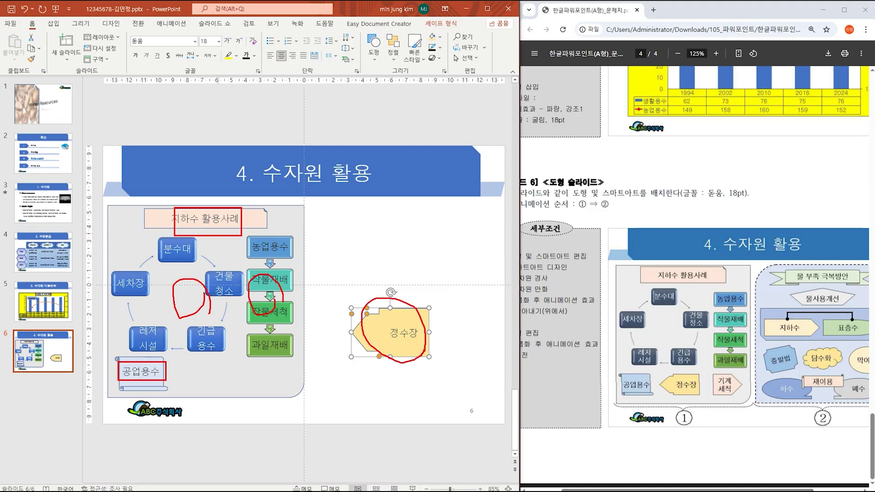
{"action": "left_click_drag", "start_coordinate": [387, 325], "coordinate": [419, 336]}
{"action": "key", "text": "Escape"}
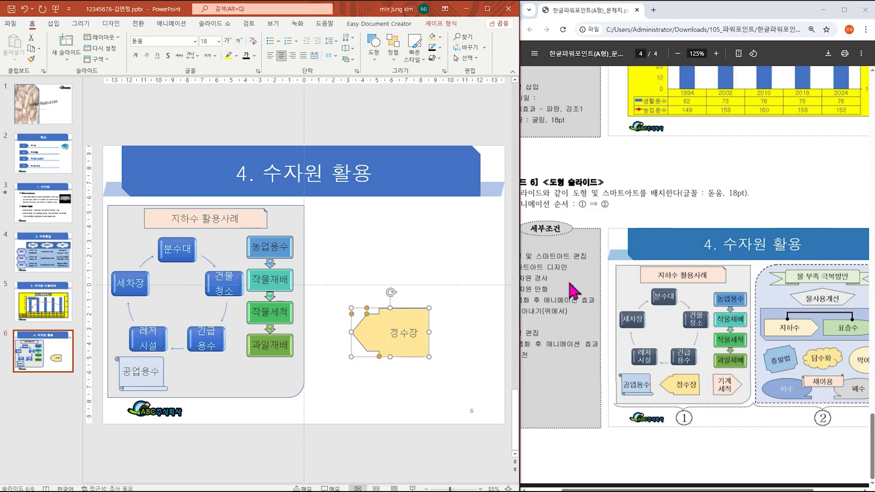
{"action": "right_click", "coordinate": [406, 316]}
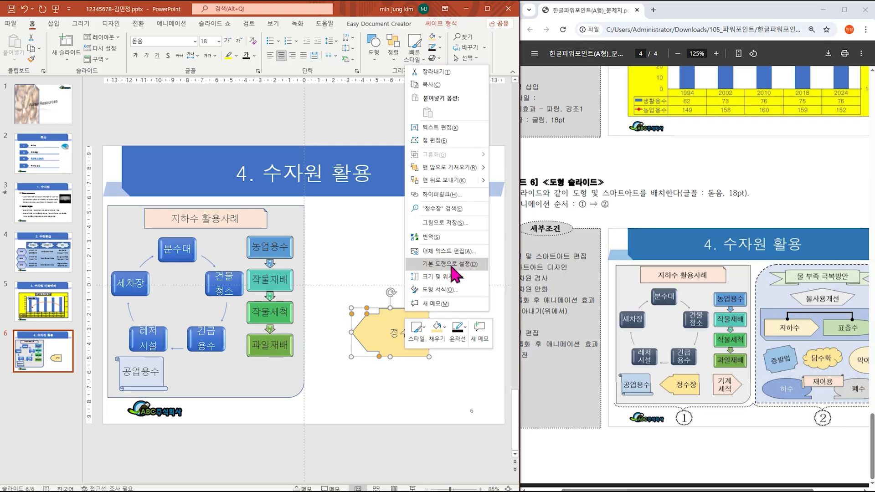
{"action": "left_click", "coordinate": [455, 274]}
Step: Shrink the 정수장 arrow, adjust its point, and place it beside 공업용수
{"action": "left_click_drag", "start_coordinate": [428, 309], "coordinate": [397, 331]}
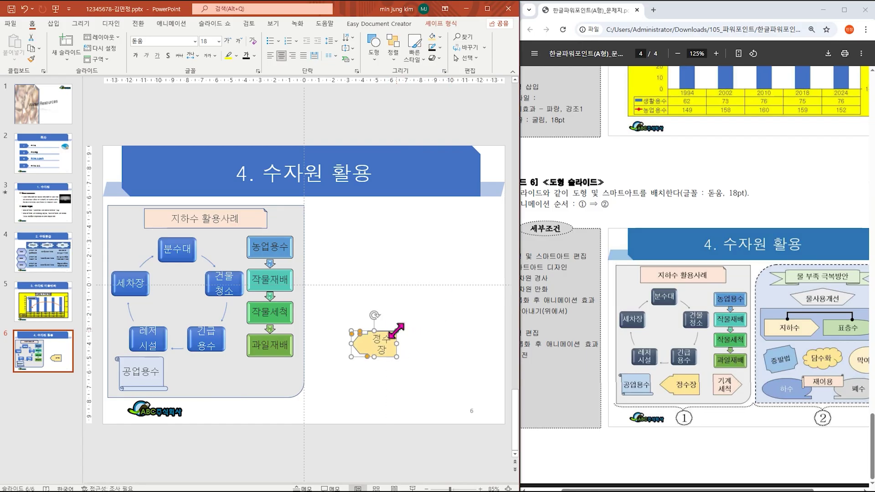
{"action": "left_click", "coordinate": [364, 337]}
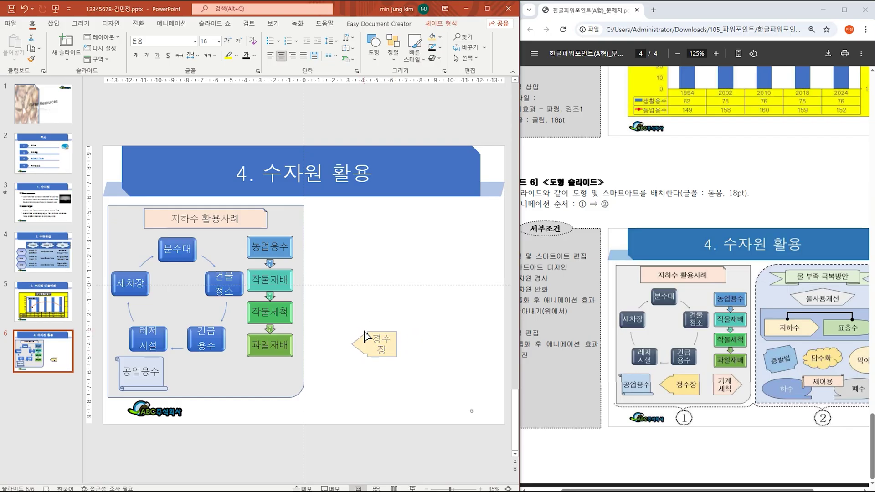
{"action": "left_click", "coordinate": [363, 336]}
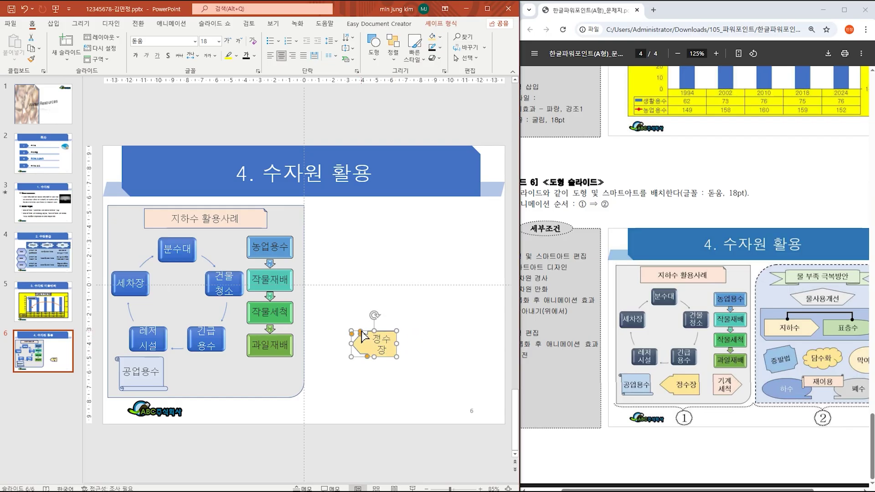
{"action": "left_click_drag", "start_coordinate": [362, 332], "coordinate": [219, 365]}
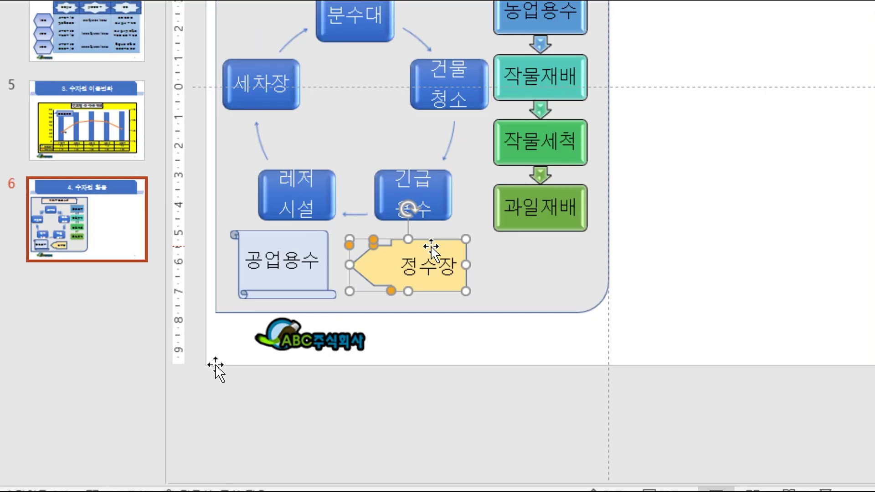
{"action": "key", "text": "Escape"}
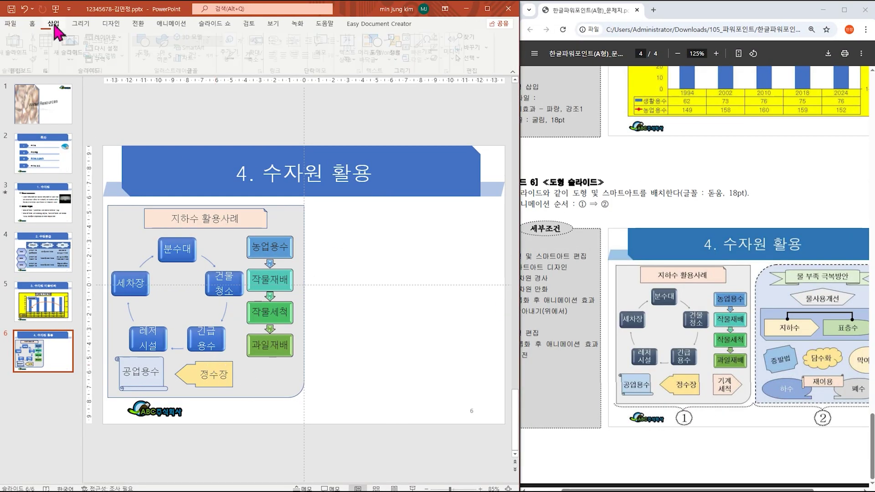
Step: Draw a pentagon arrow at the slide's lower right
{"action": "left_click", "coordinate": [53, 23]}
{"action": "left_click", "coordinate": [147, 46]}
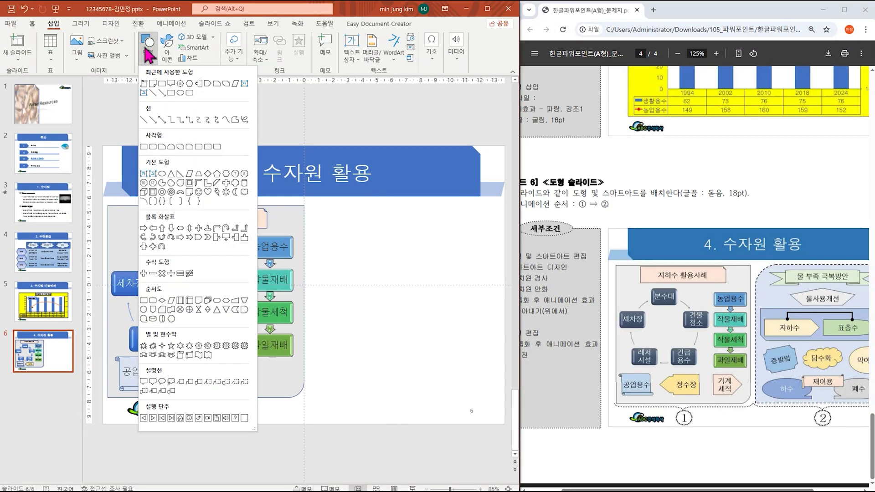
{"action": "left_click", "coordinate": [201, 237]}
{"action": "left_click_drag", "start_coordinate": [244, 364], "coordinate": [296, 388]}
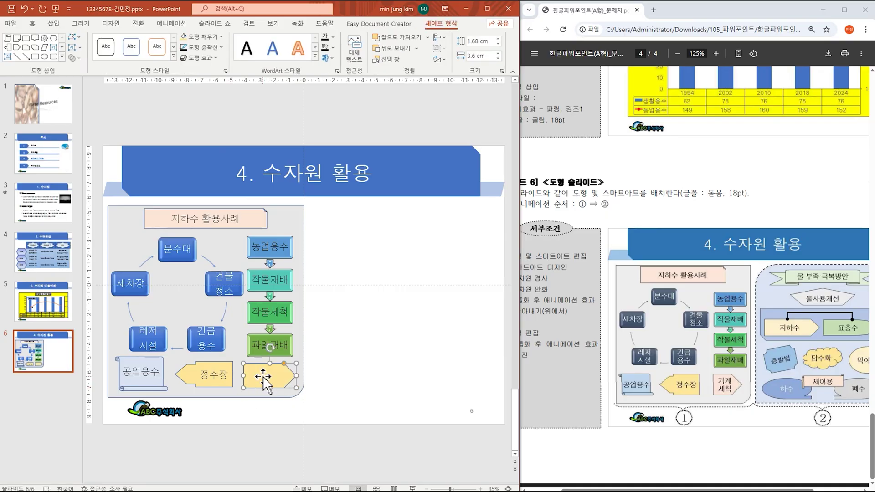
Step: Label the arrow 기계 / 세척 on two lines and move it beside 정수장
{"action": "left_click", "coordinate": [264, 377]}
{"action": "type", "text": "기계"}
{"action": "key", "text": "Return"}
{"action": "type", "text": "세척"}
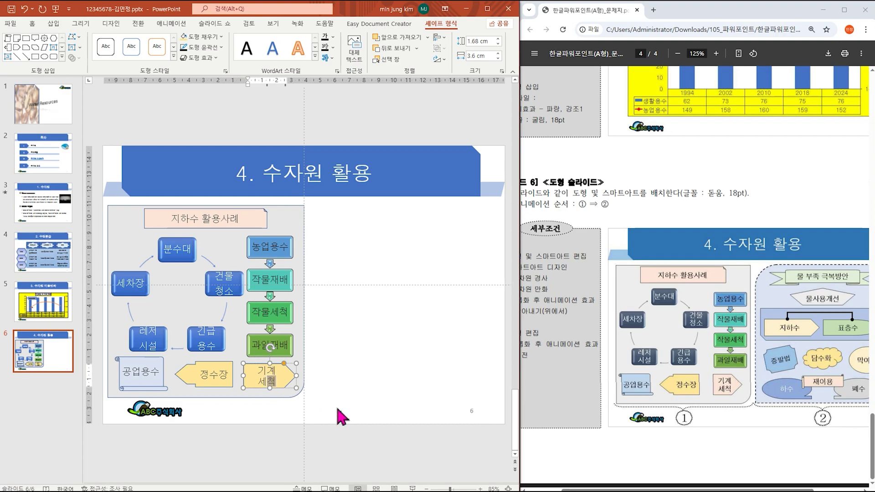
{"action": "left_click", "coordinate": [342, 372]}
{"action": "left_click", "coordinate": [287, 383]}
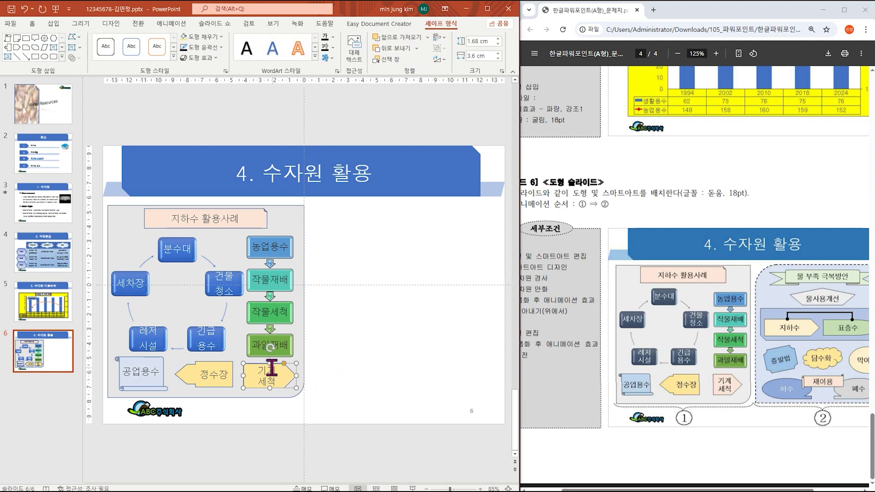
{"action": "left_click_drag", "start_coordinate": [268, 365], "coordinate": [271, 389]}
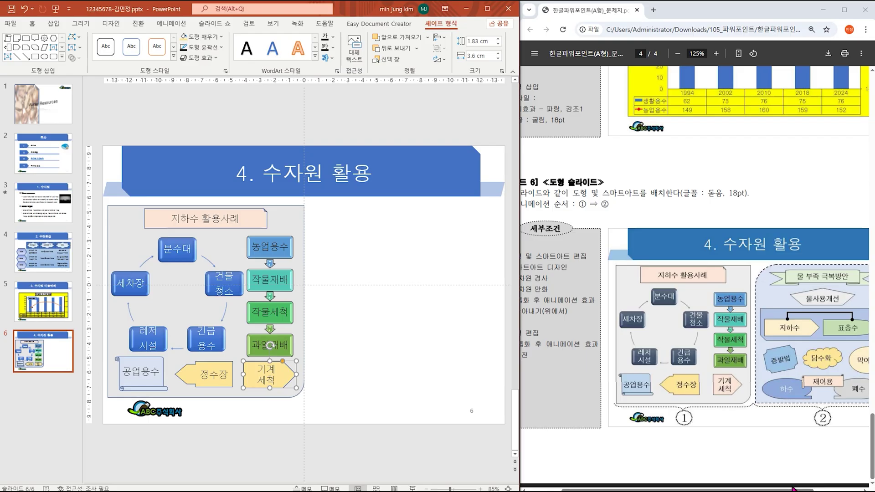
{"action": "left_click_drag", "start_coordinate": [793, 488], "coordinate": [835, 489]}
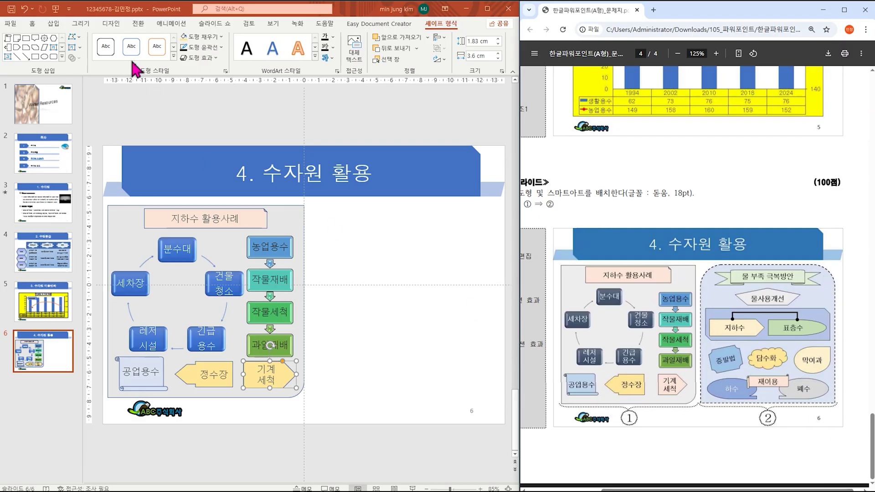
Step: Draw a large rounded-top rectangle across the slide's right half
{"action": "left_click", "coordinate": [54, 24]}
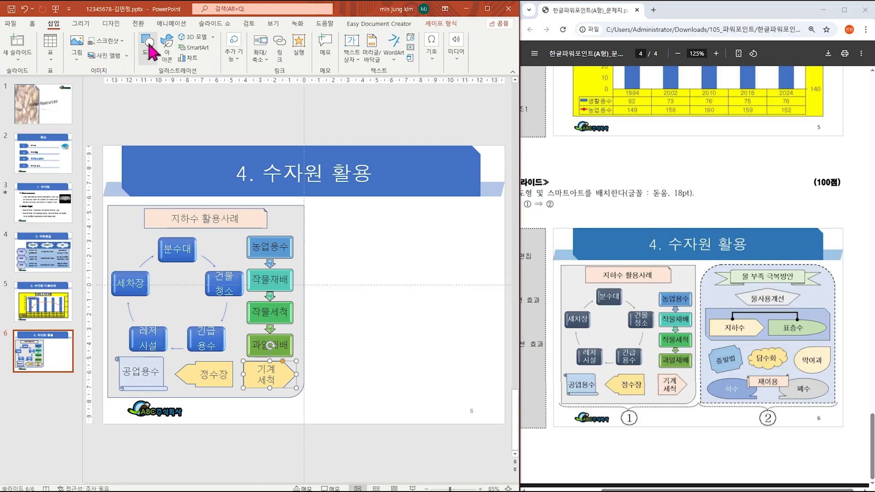
{"action": "left_click", "coordinate": [147, 46]}
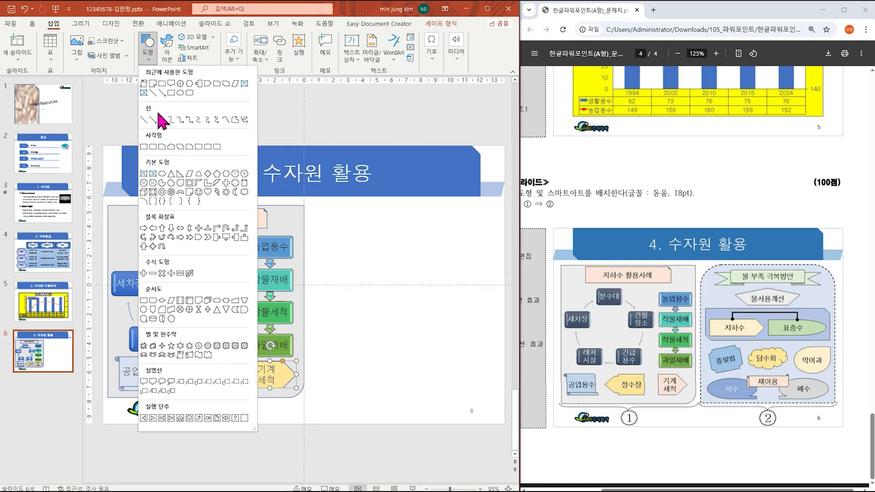
{"action": "left_click", "coordinate": [209, 148]}
{"action": "mouse_move", "coordinate": [314, 207]}
{"action": "left_mouse_down"}
{"action": "mouse_move", "coordinate": [461, 287]}
{"action": "mouse_move", "coordinate": [496, 398]}
{"action": "left_mouse_up"}
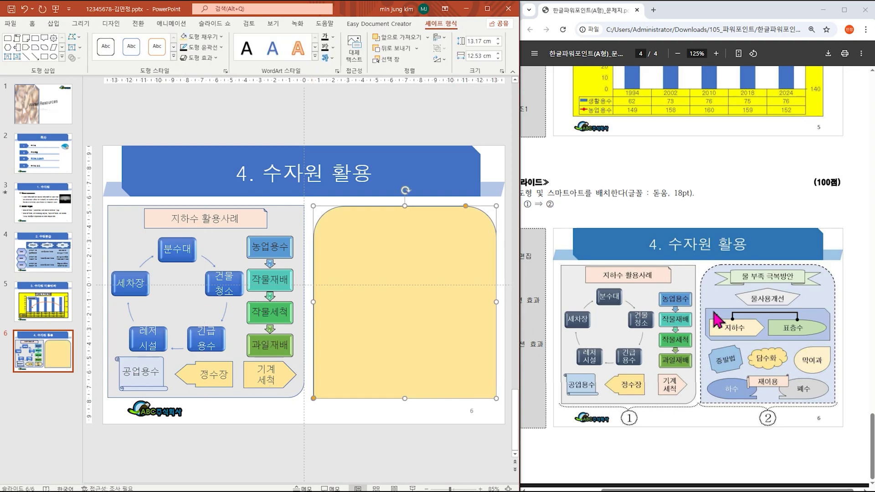
{"action": "left_click_drag", "start_coordinate": [708, 489], "coordinate": [648, 489]}
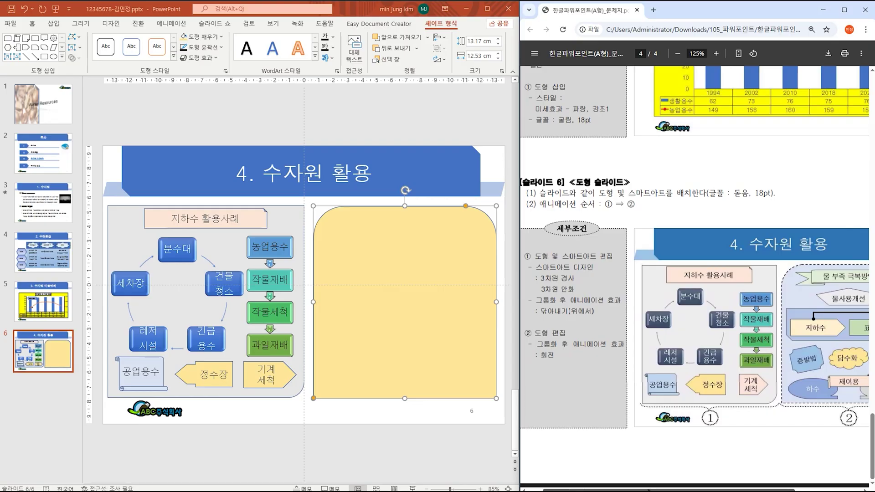
{"action": "left_click_drag", "start_coordinate": [648, 491], "coordinate": [698, 490]}
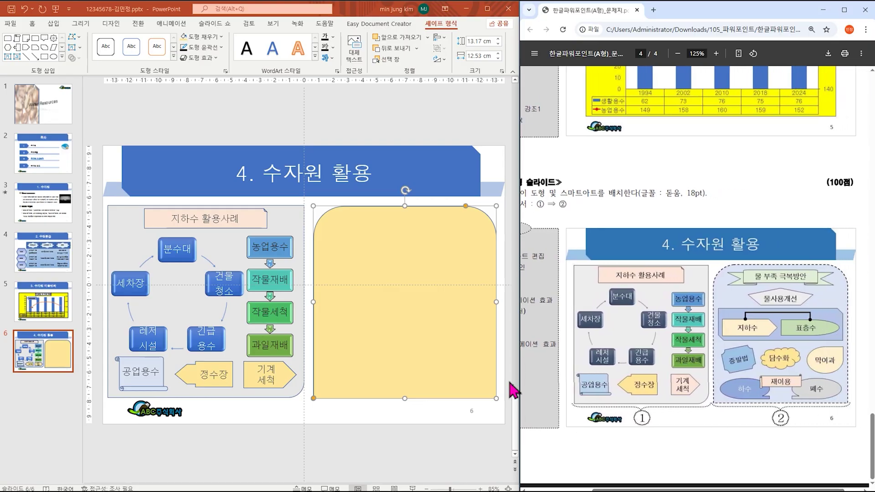
Step: Set the yellow panel's outline weight to 1½pt with a dashed style
{"action": "left_click", "coordinate": [212, 48]}
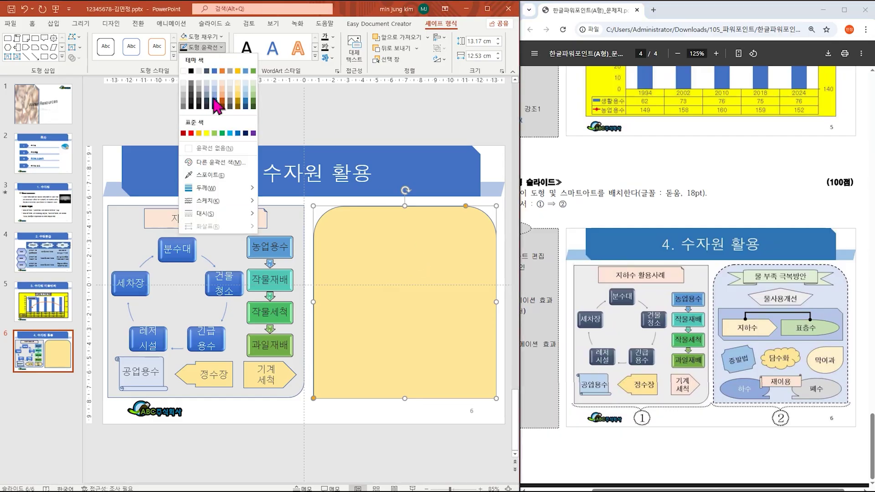
{"action": "mouse_move", "coordinate": [218, 191]}
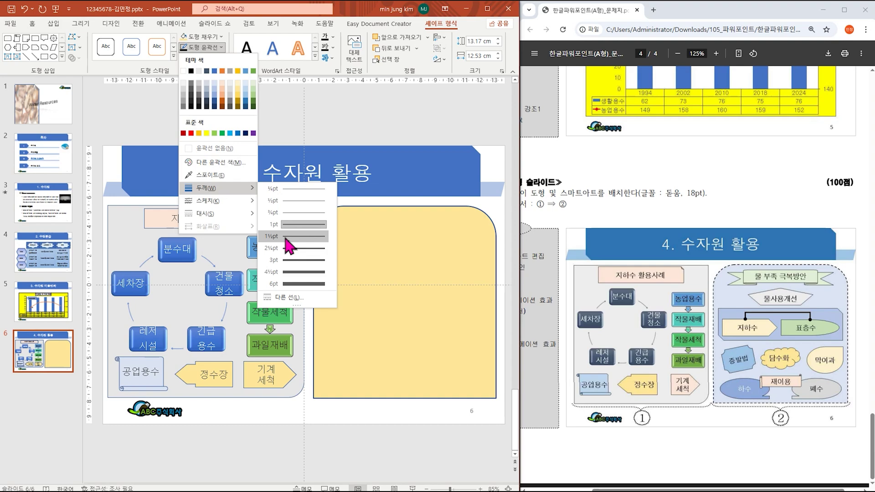
{"action": "left_click", "coordinate": [285, 237]}
{"action": "left_click", "coordinate": [205, 47]}
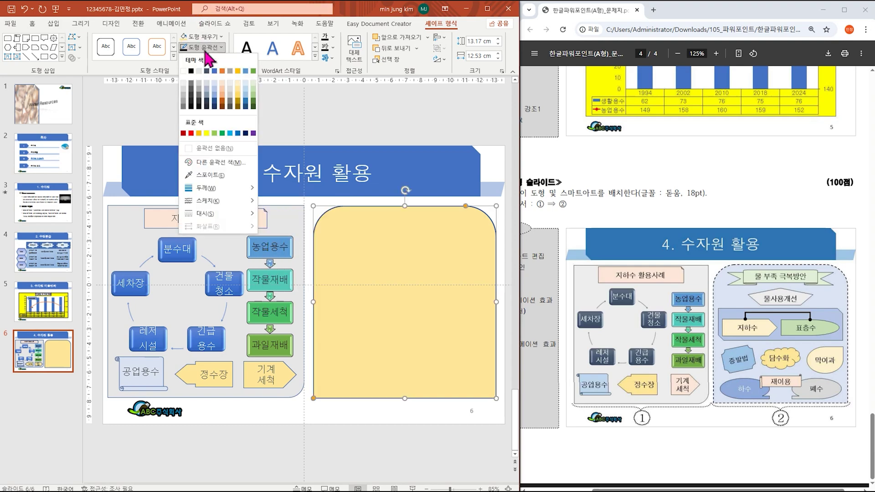
{"action": "mouse_move", "coordinate": [239, 216]}
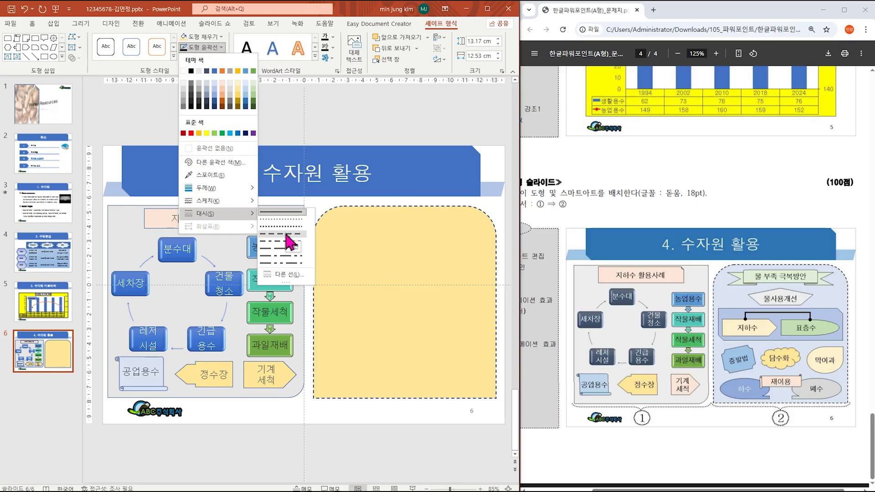
{"action": "left_click", "coordinate": [287, 235]}
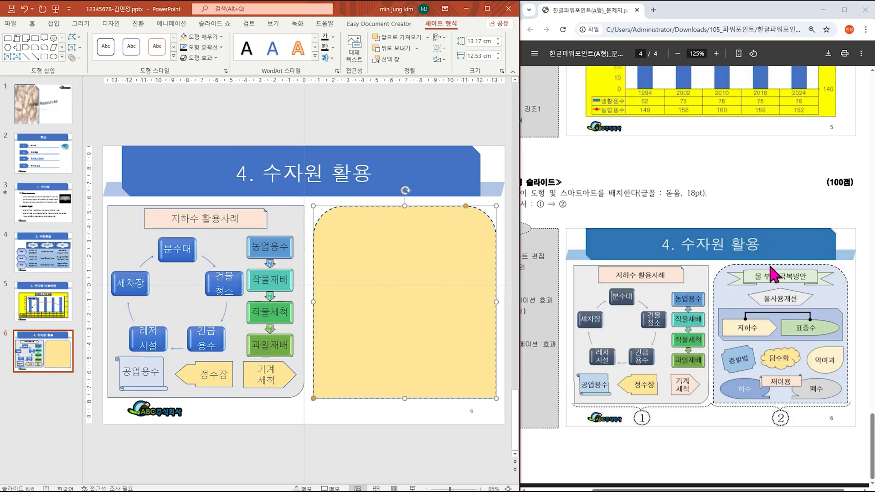
{"action": "left_click", "coordinate": [54, 23]}
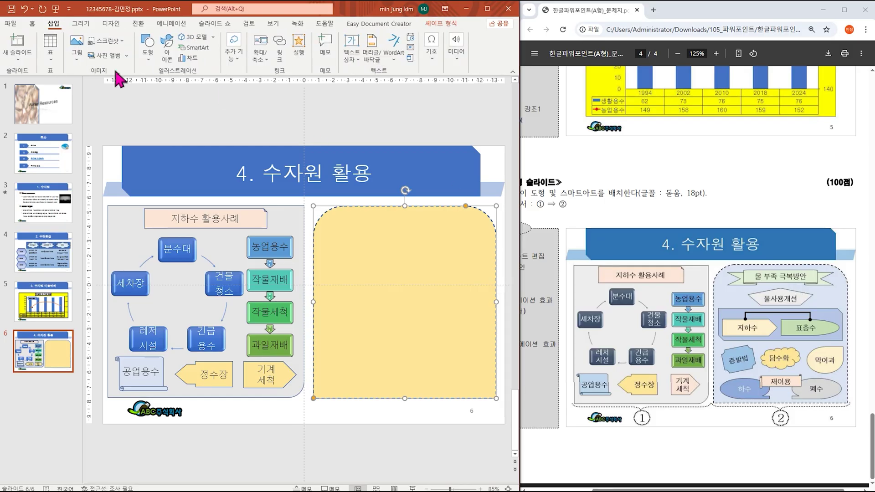
Step: Draw a ribbon banner across the yellow panel's top and label it '물 부족 극복방안'
{"action": "left_click", "coordinate": [147, 46]}
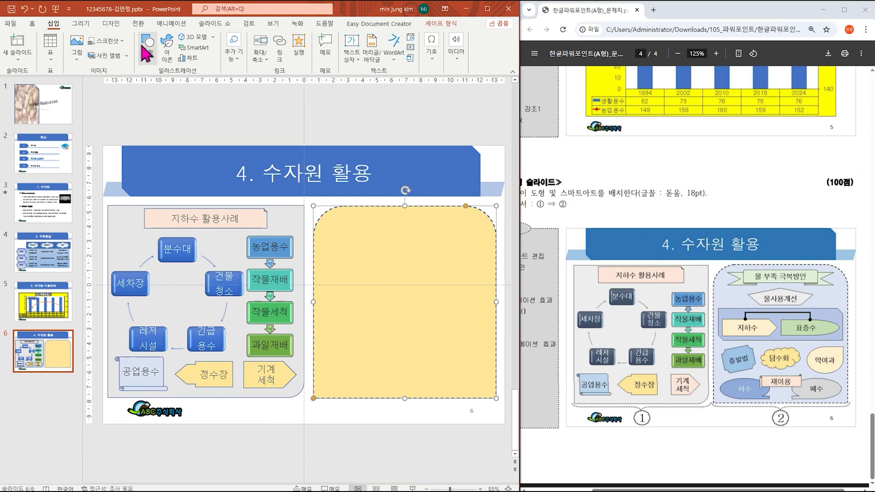
{"action": "left_click", "coordinate": [148, 46]}
{"action": "left_click", "coordinate": [144, 354]}
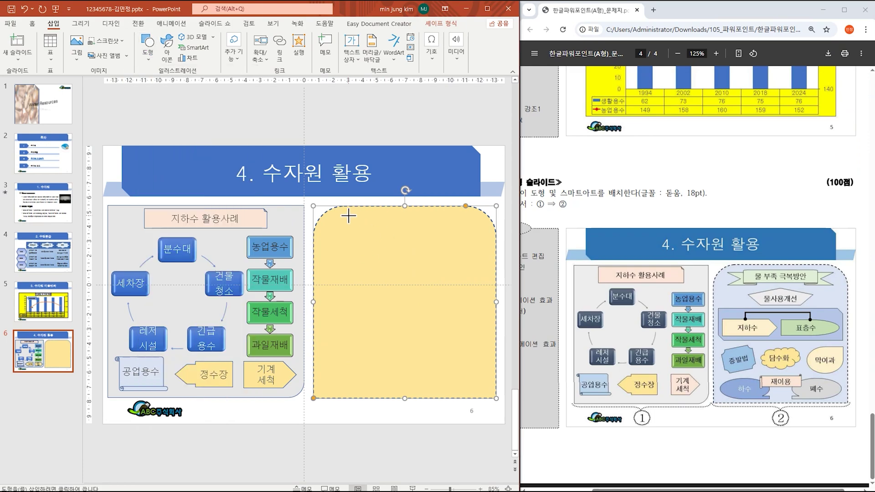
{"action": "left_click_drag", "start_coordinate": [333, 212], "coordinate": [482, 228]}
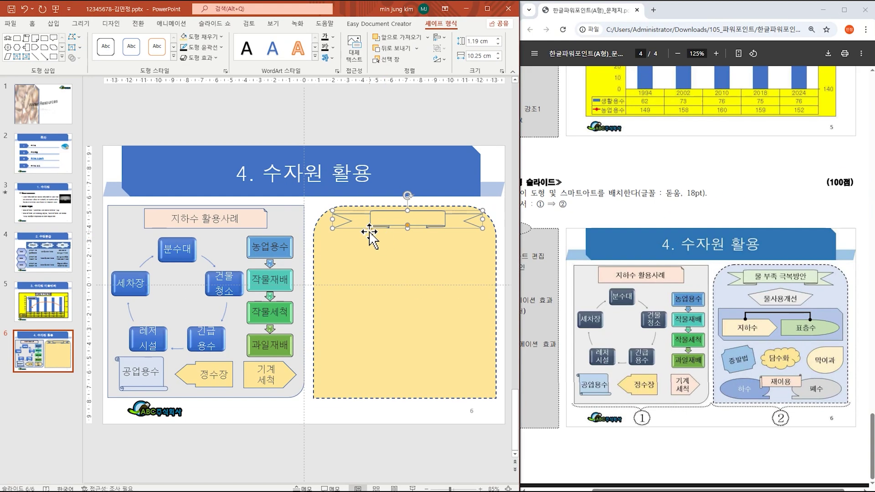
{"action": "left_click_drag", "start_coordinate": [406, 228], "coordinate": [354, 232]}
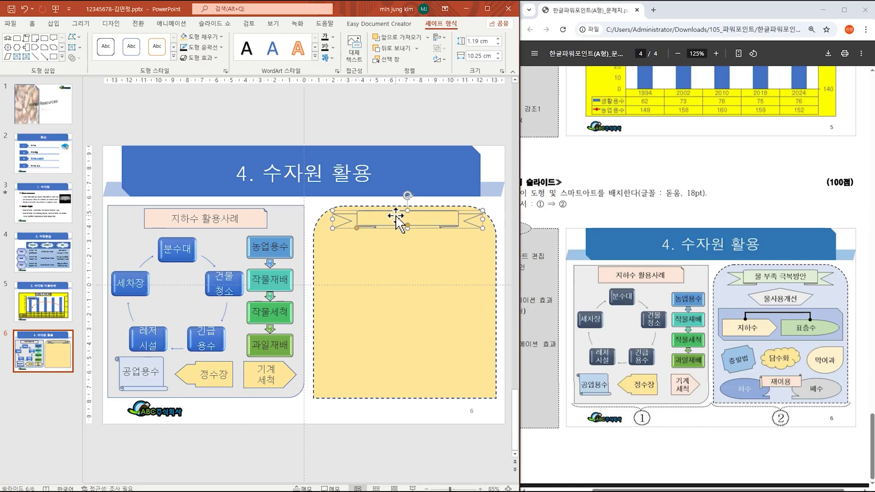
{"action": "left_click", "coordinate": [397, 218]}
{"action": "type", "text": "물"}
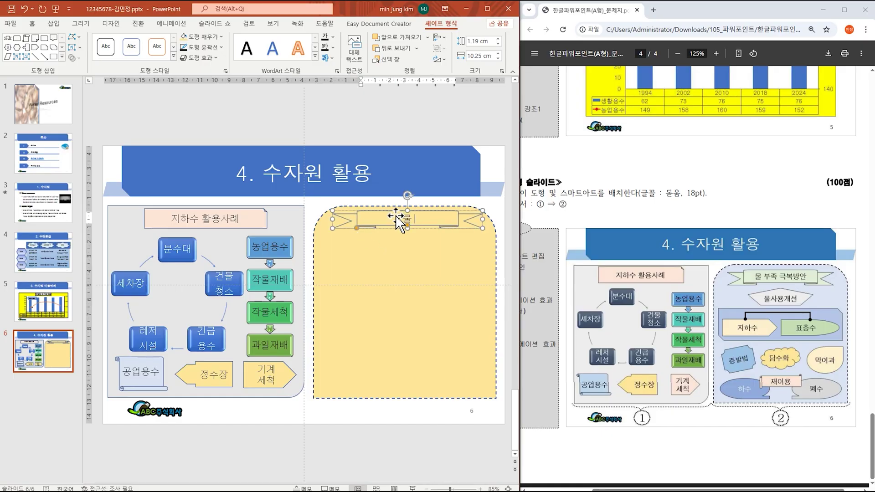
{"action": "type", "text": " 부족 극ㅂㅗㄱ방ㄴ"}
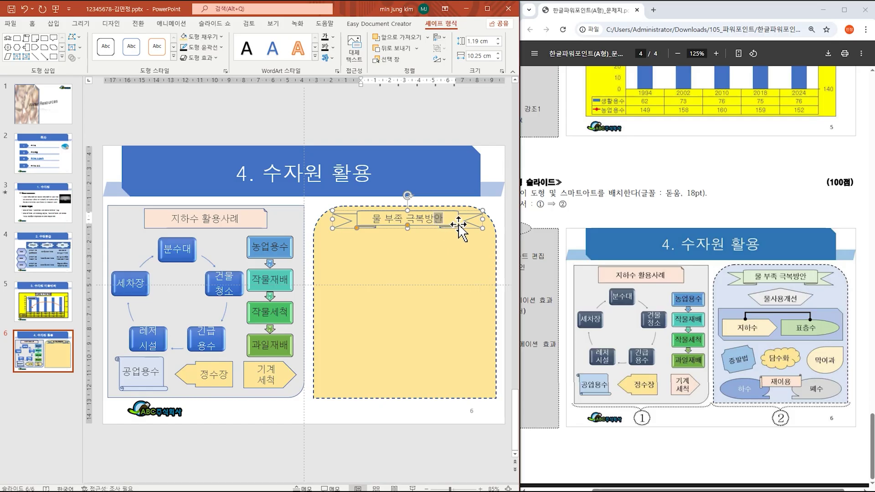
{"action": "left_click", "coordinate": [59, 25]}
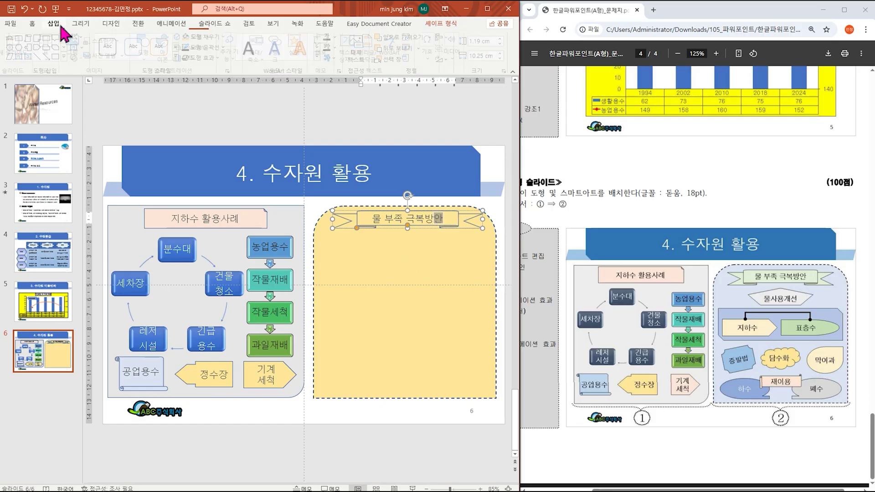
Step: Draw a pentagon just below the banner and label it '물사용개선'
{"action": "left_click", "coordinate": [148, 46]}
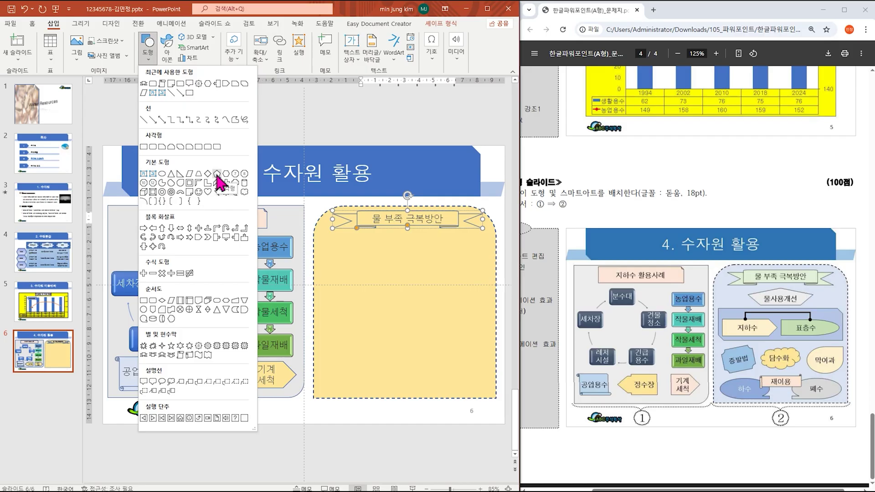
{"action": "left_click", "coordinate": [217, 175]}
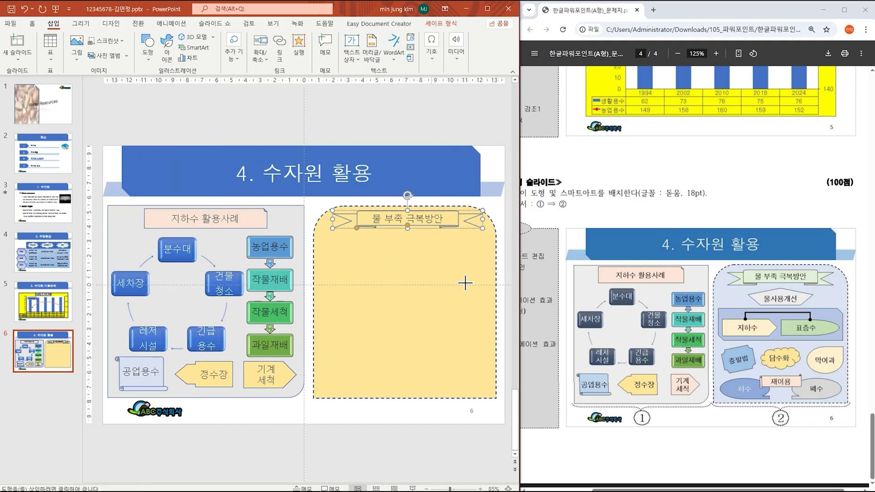
{"action": "mouse_move", "coordinate": [354, 237]}
{"action": "left_mouse_down"}
{"action": "mouse_move", "coordinate": [445, 264]}
{"action": "mouse_move", "coordinate": [460, 253]}
{"action": "left_mouse_up"}
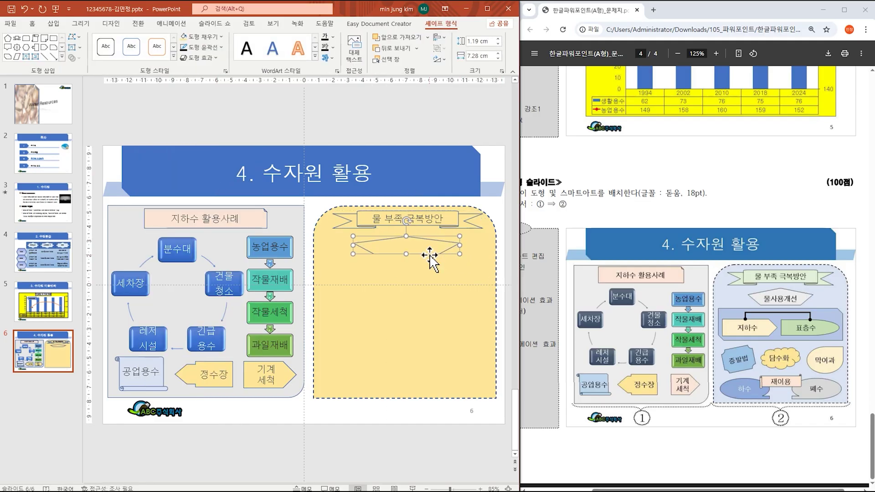
{"action": "type", "text": "물사용개선"}
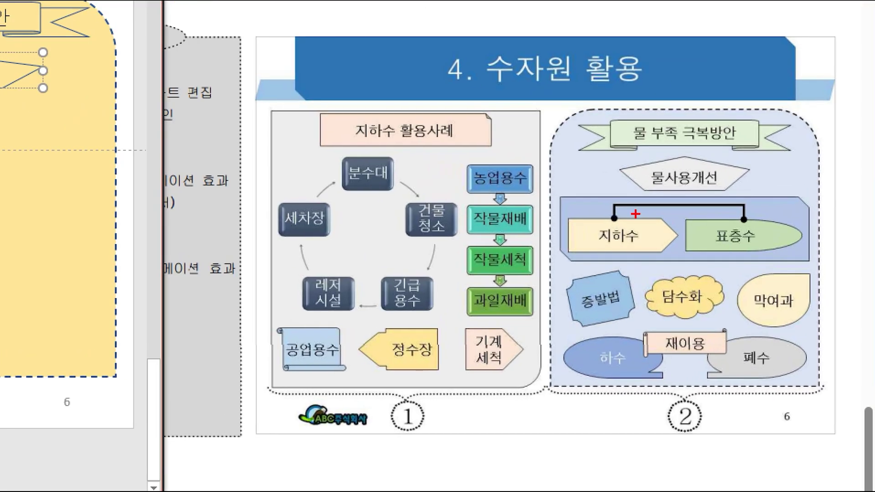
{"action": "left_click_drag", "start_coordinate": [555, 191], "coordinate": [812, 270]}
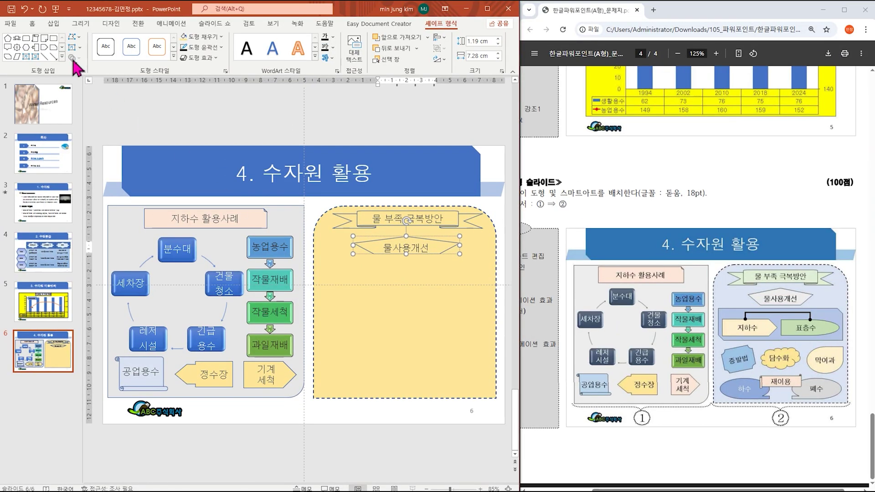
Step: Pick the Snip Diagonal Corner Rectangle from the shapes gallery
{"action": "left_click", "coordinate": [54, 25]}
{"action": "left_click", "coordinate": [147, 46]}
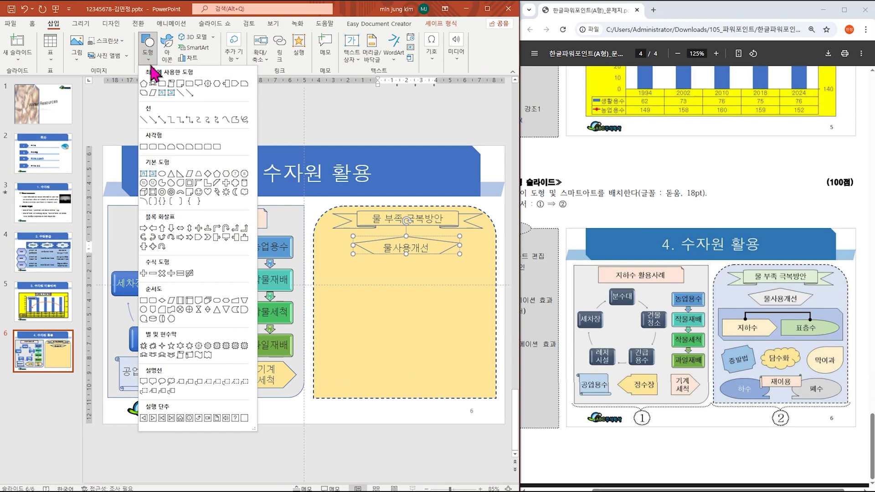
{"action": "left_click", "coordinate": [180, 147]}
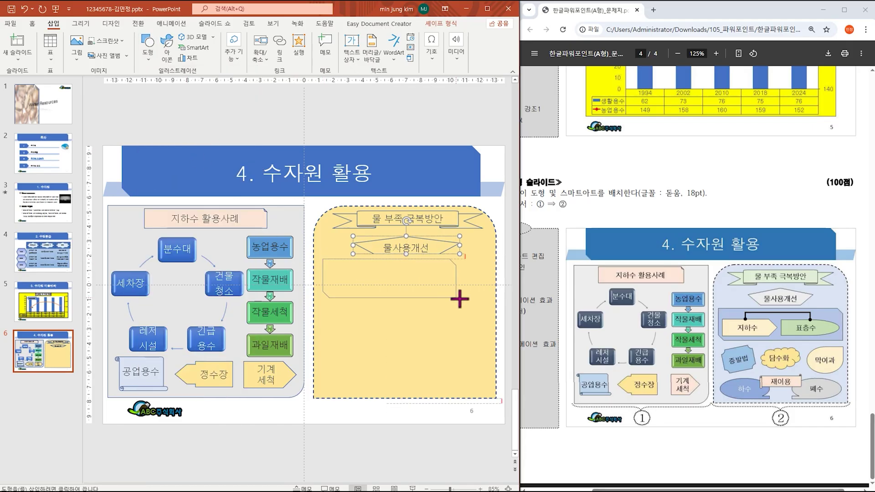